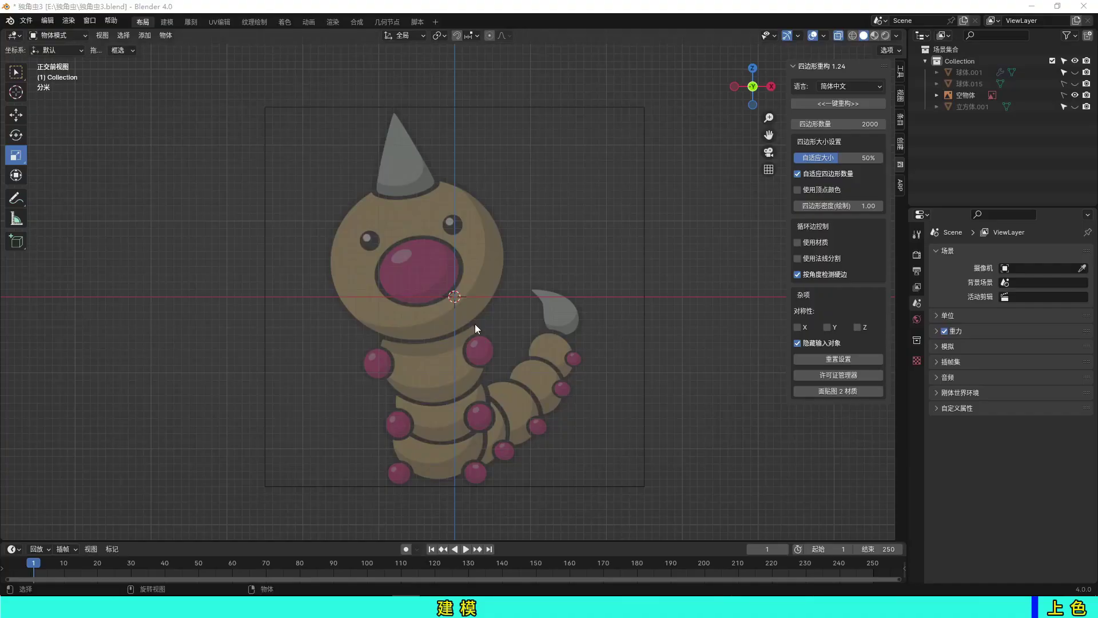
- Add a UV sphere and place it over the caterpillar's head in the reference
scroll(475, 328, up, 1)
key(shift+a)
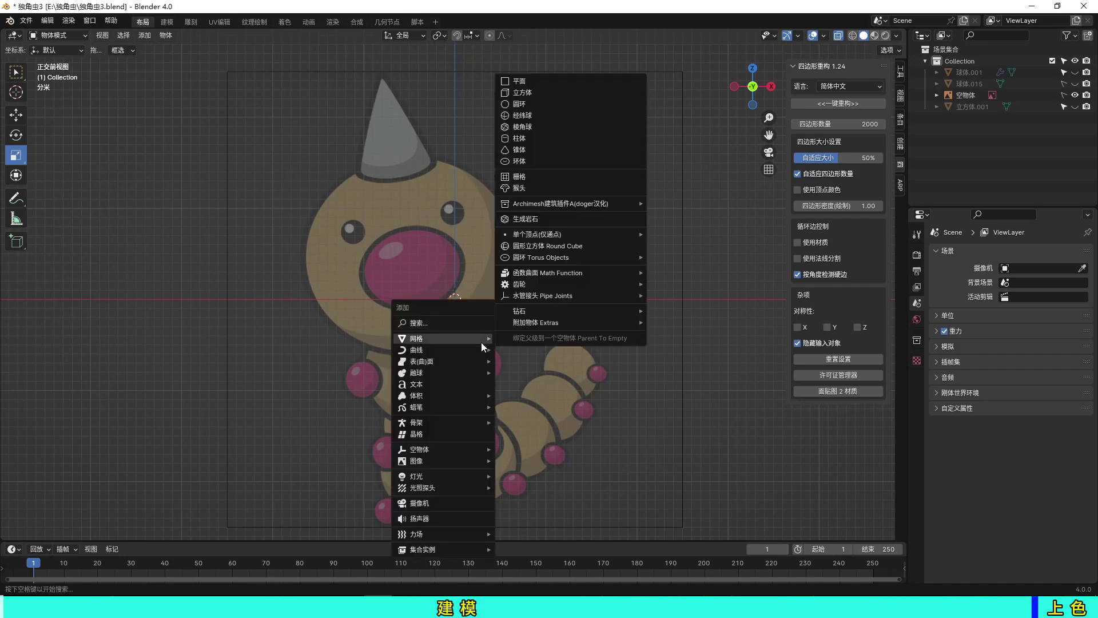
click(540, 113)
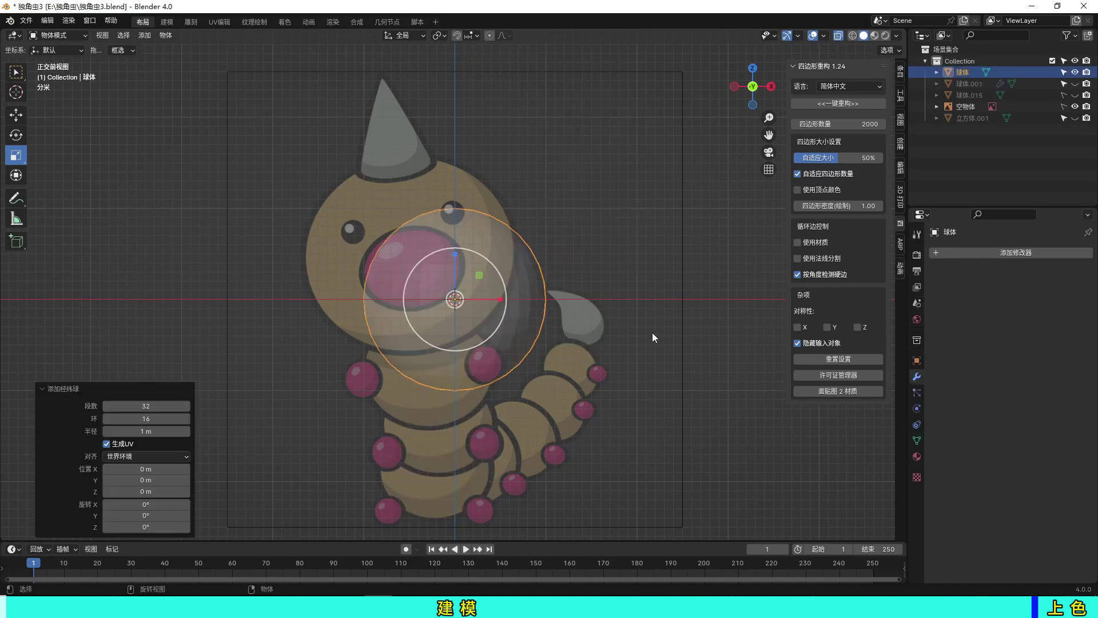
key(g)
click(606, 289)
- Scale the sphere to cover the head, slightly taller and narrower to fit its width
drag(456, 258, 462, 255)
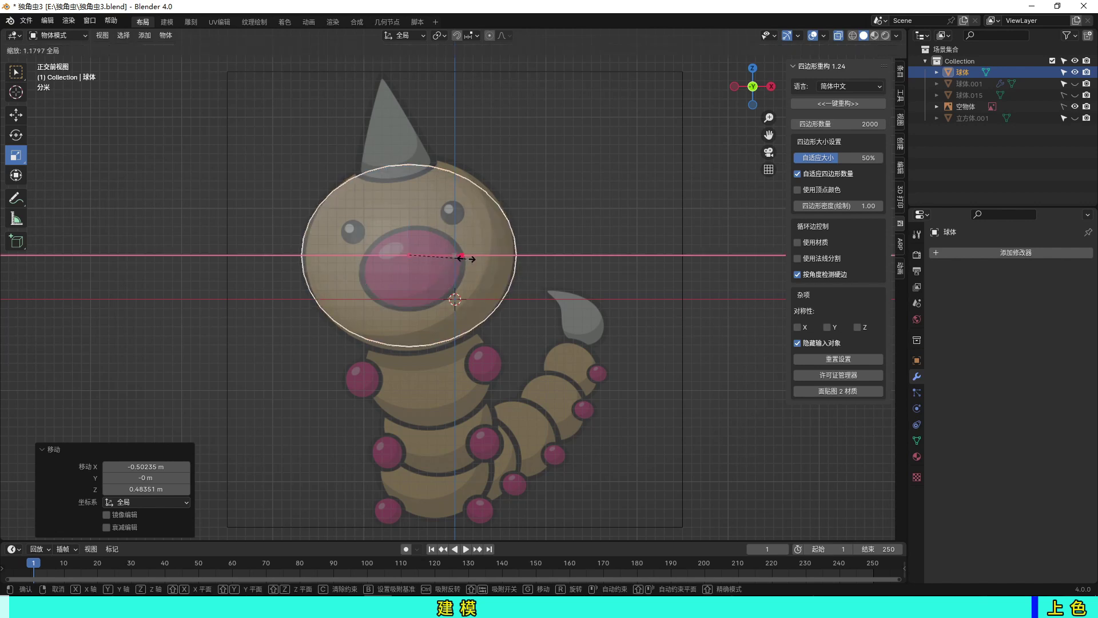
drag(409, 210, 410, 207)
drag(456, 258, 456, 256)
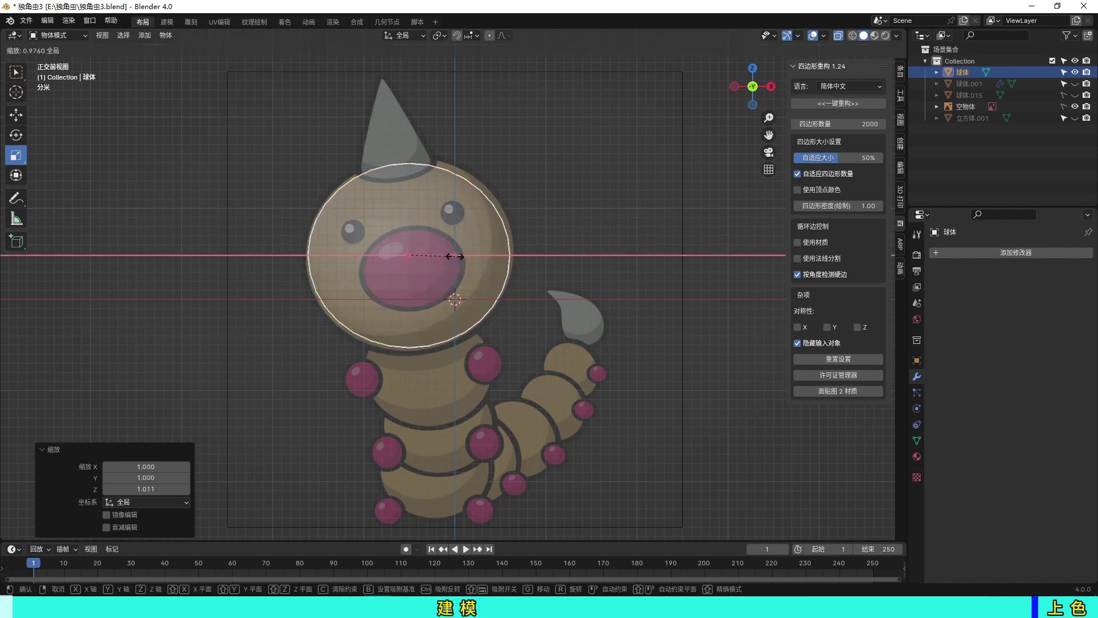
mouse_move(455, 258)
middle_down()
mouse_move(521, 307)
mouse_move(394, 331)
mouse_move(671, 283)
mouse_move(592, 319)
middle_up()
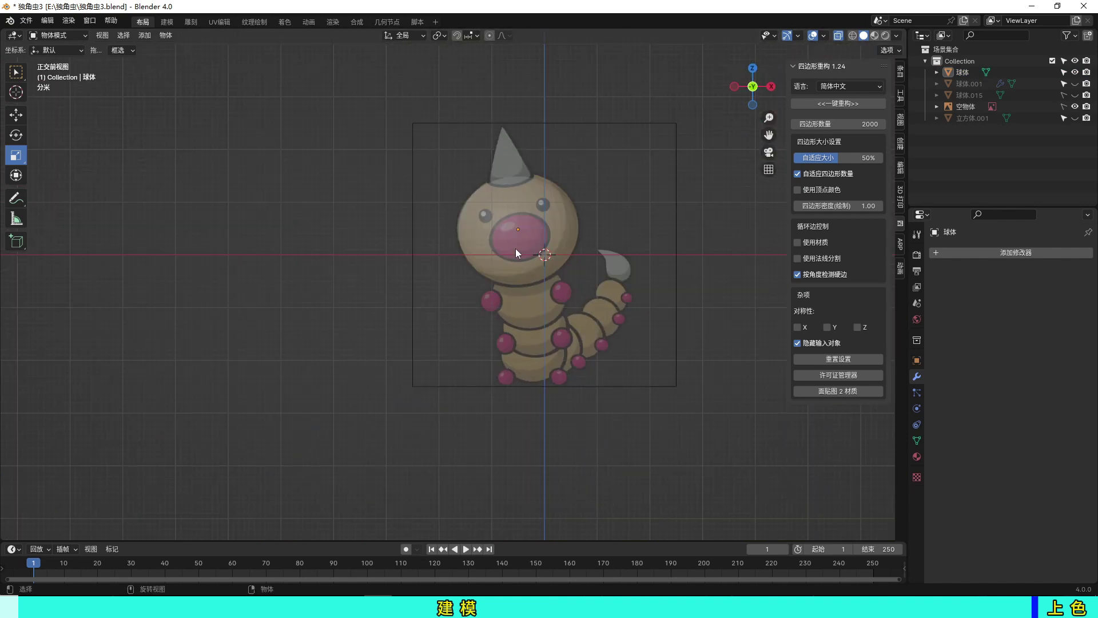
- Move the head sphere left of the reference image, make it a bit taller, and save
key(g)
click(294, 203)
drag(296, 142, 304, 161)
click(364, 271)
scroll(365, 271, up, 2)
scroll(428, 338, up, 2)
key(ctrl+s)
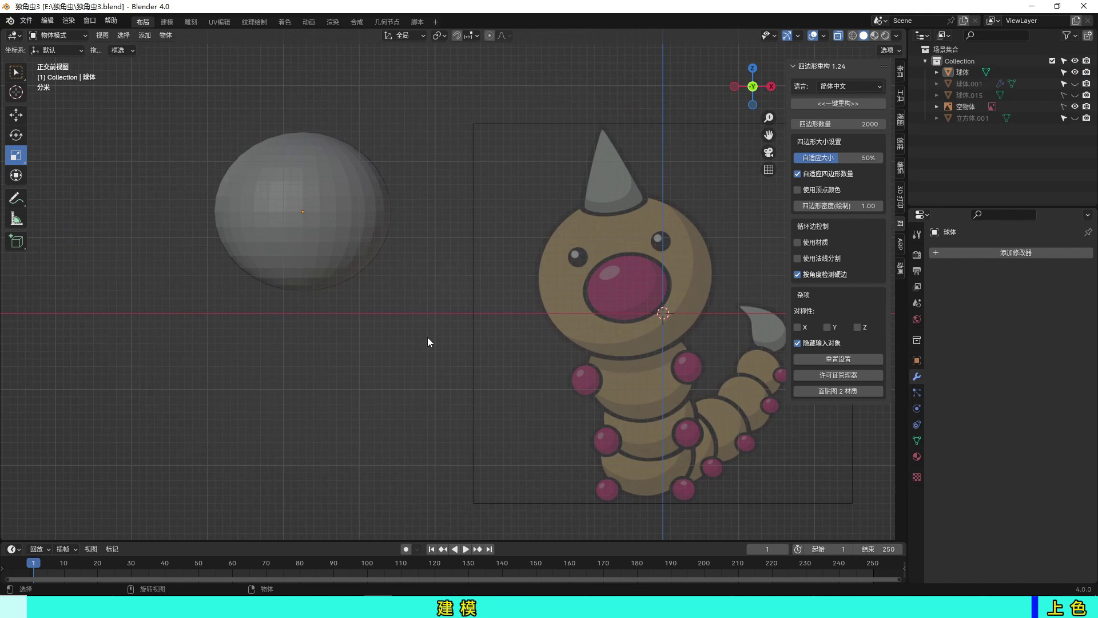
- Add a second UV sphere and flatten it along Z
scroll(414, 322, down, 1)
shift+middle_drag(366, 335, 416, 334)
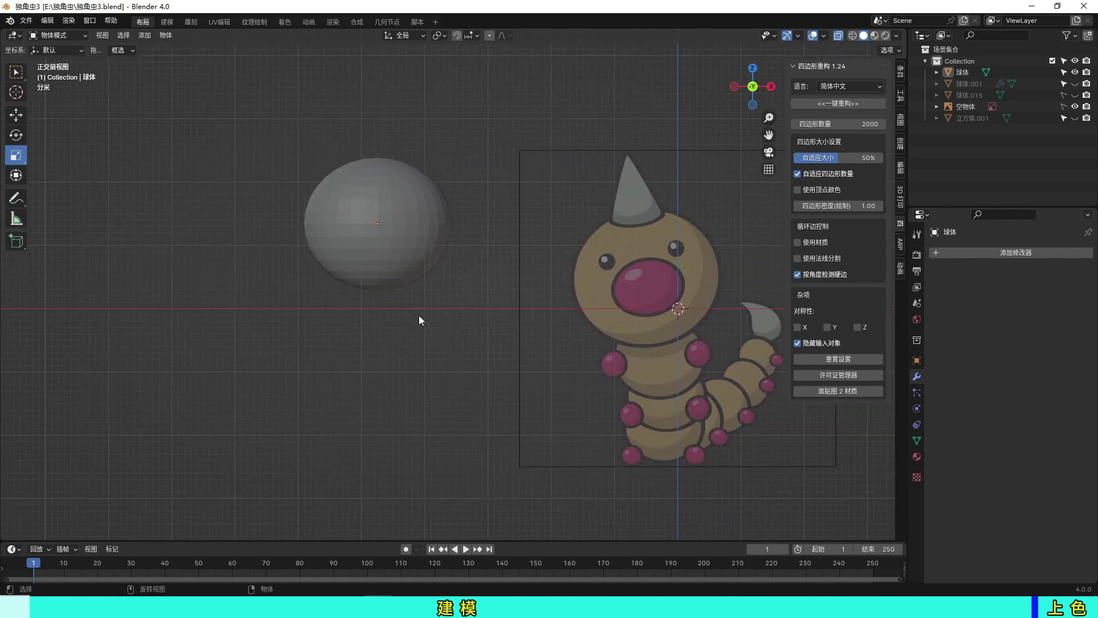
key(shift+a)
click(515, 346)
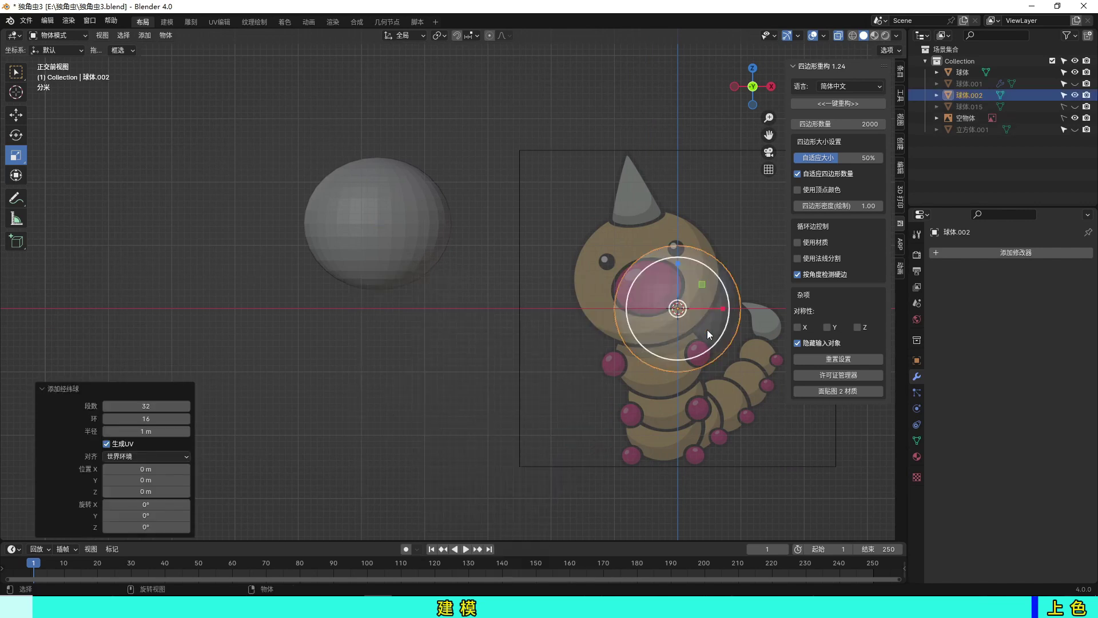
key(s)
key(z)
click(726, 305)
- Reshape the new sphere and place it below the head sphere as the first body segment
key(g)
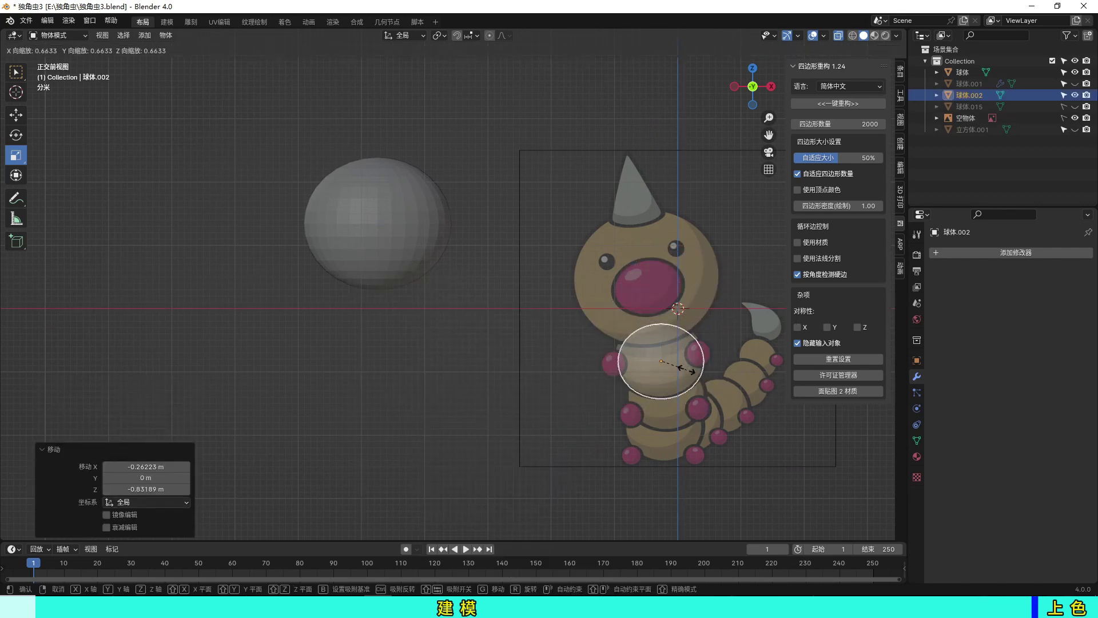
key(z)
click(661, 315)
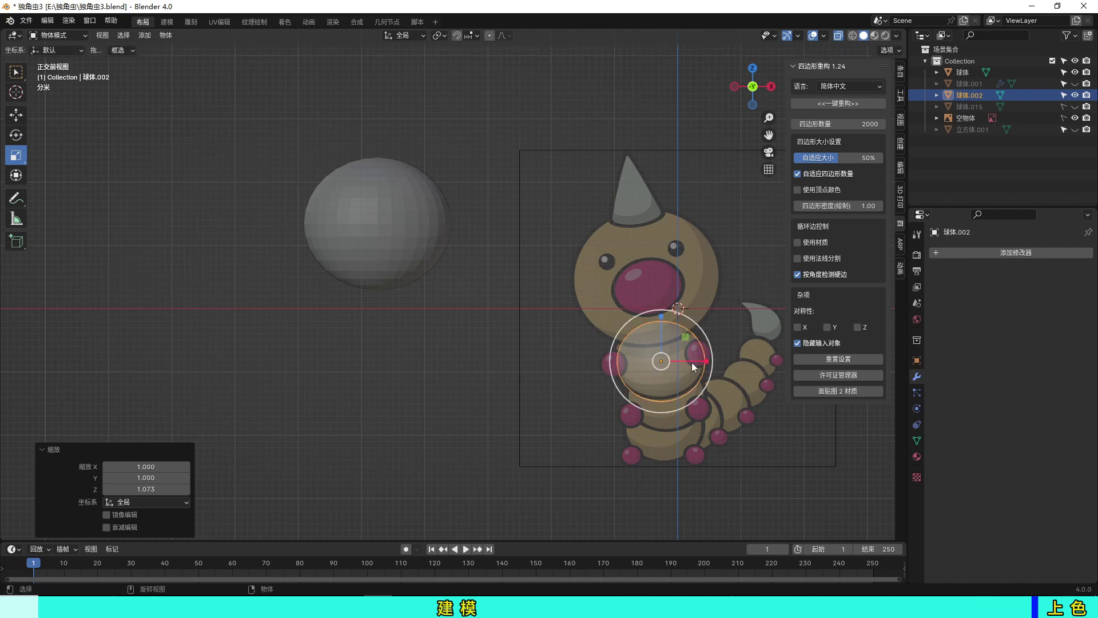
key(g)
click(436, 362)
click(414, 208)
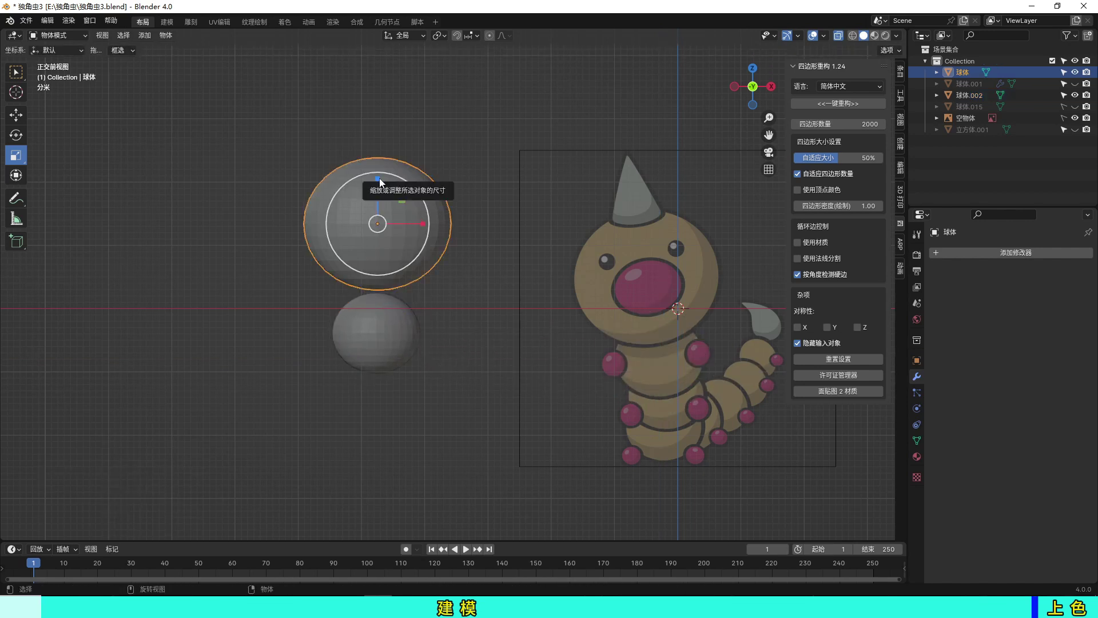
- Show the transform sidebar and make the head sphere deeper front to back
click(390, 339)
shift+click(409, 259)
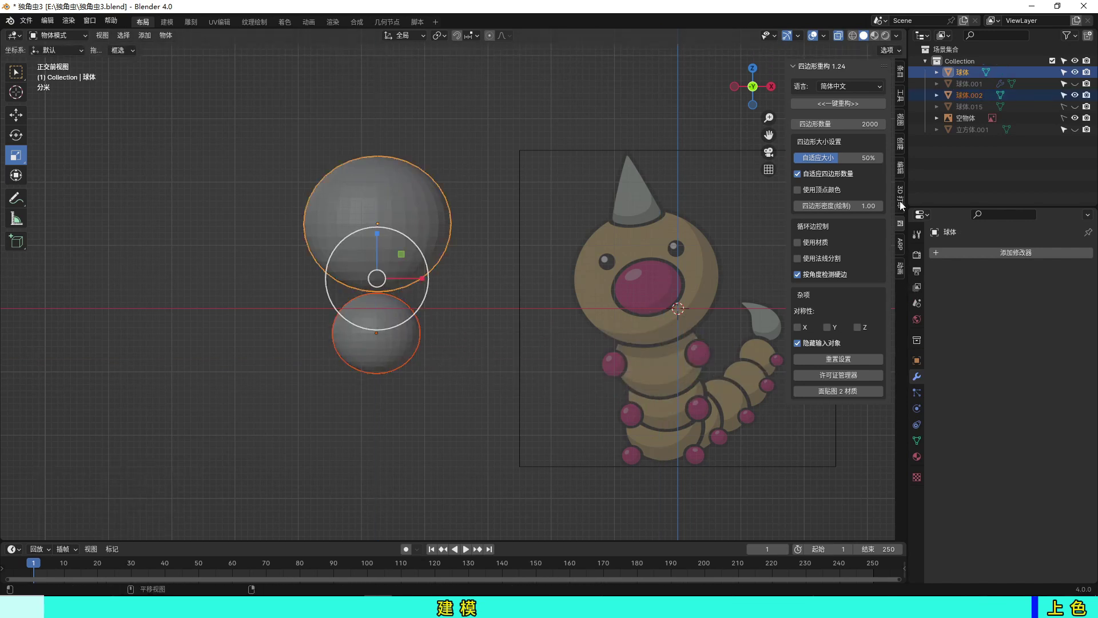
click(901, 95)
click(486, 350)
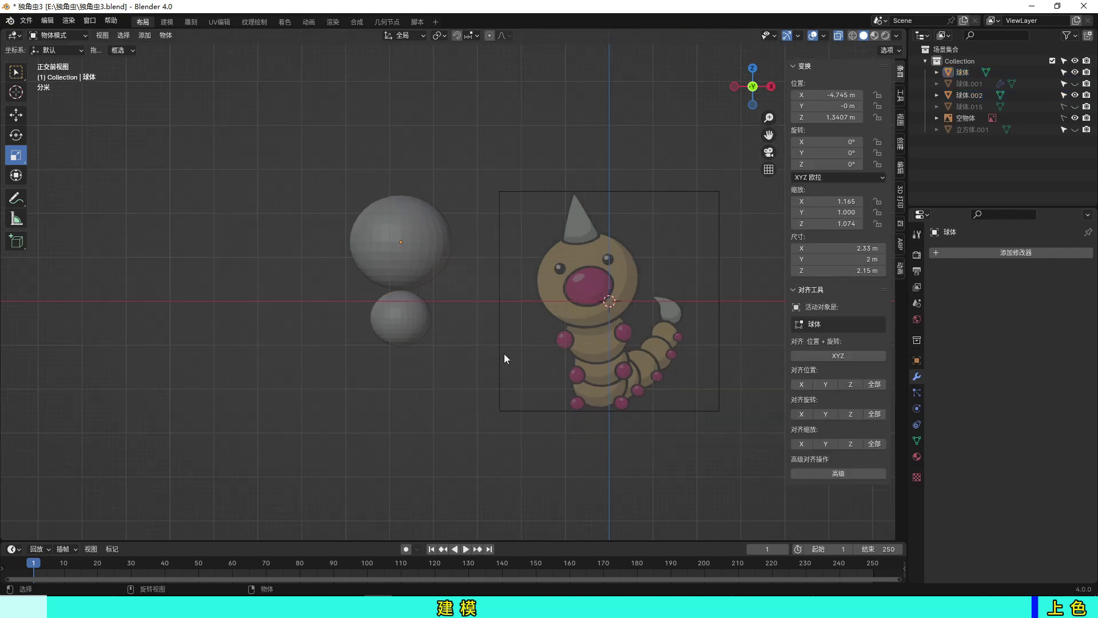
mouse_move(486, 350)
middle_down()
mouse_move(626, 362)
mouse_move(585, 397)
mouse_move(527, 269)
middle_up()
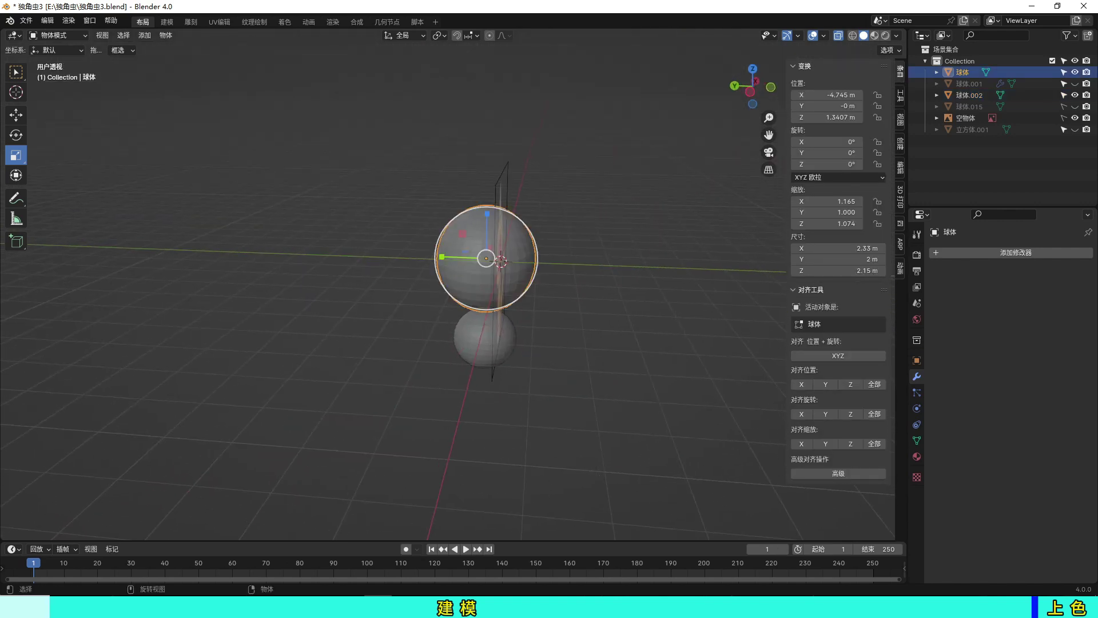
drag(441, 257, 423, 256)
mouse_move(423, 257)
middle_down()
mouse_move(489, 367)
mouse_move(476, 337)
mouse_move(578, 359)
mouse_move(545, 350)
middle_up()
- Deepen the body sphere slightly and raise it along Z closer to the head
click(468, 345)
drag(468, 346, 464, 345)
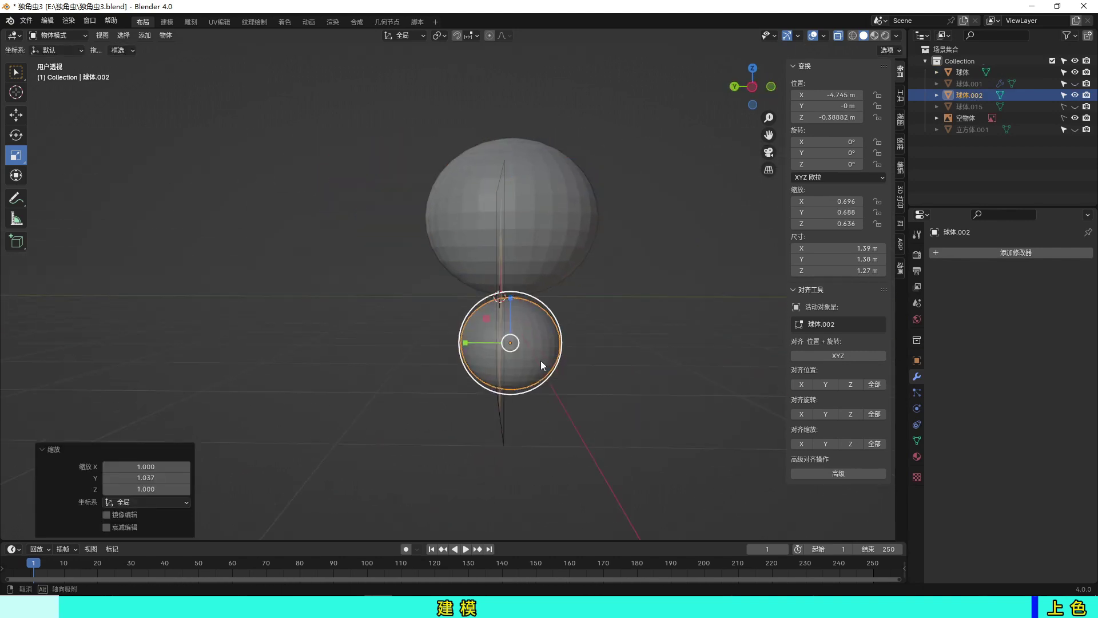
middle_drag(541, 360, 451, 339)
scroll(458, 336, up, 2)
key(g)
key(z)
click(423, 335)
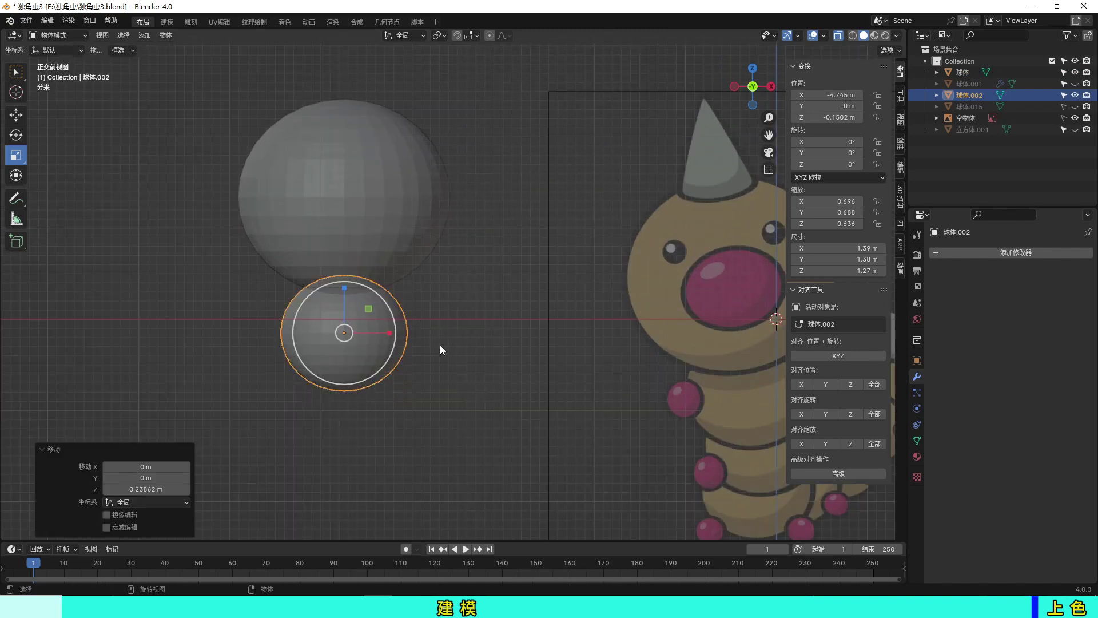
scroll(443, 352, down, 2)
click(448, 362)
key(shift+a)
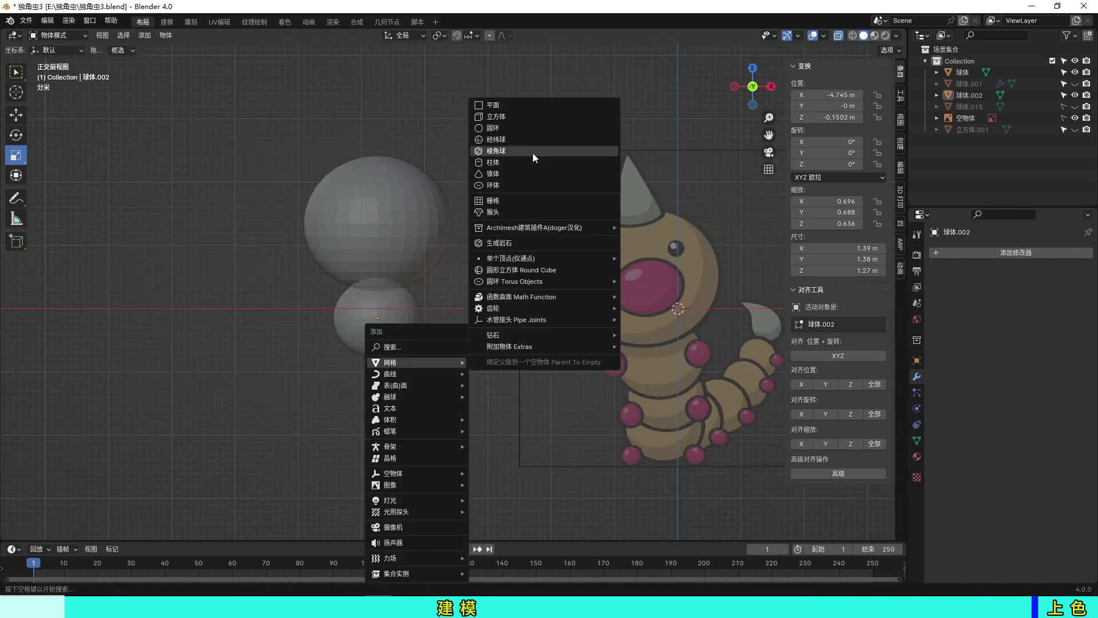
- Add a small nub sphere and position it front-to-back beside the body segment
click(533, 152)
key(g)
click(452, 351)
key(s)
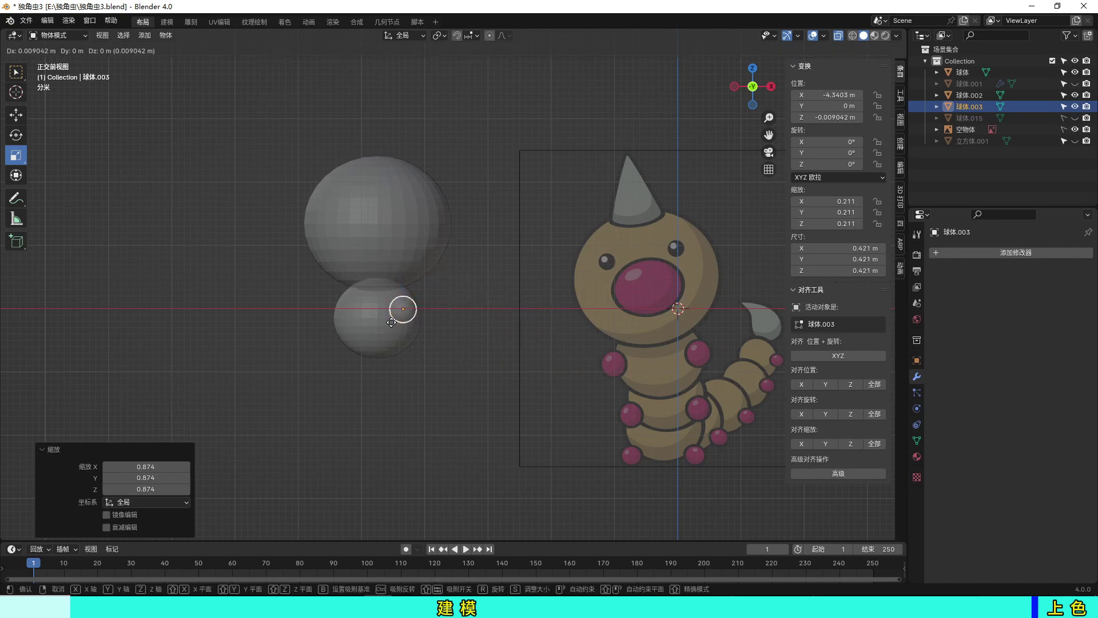
mouse_move(452, 349)
alt+middle_down()
mouse_move(334, 371)
mouse_move(445, 406)
alt+middle_up()
key(y)
click(304, 373)
- Set the nub at the body segment's edge and mirror it with a Mirror modifier
scroll(461, 461, up, 2)
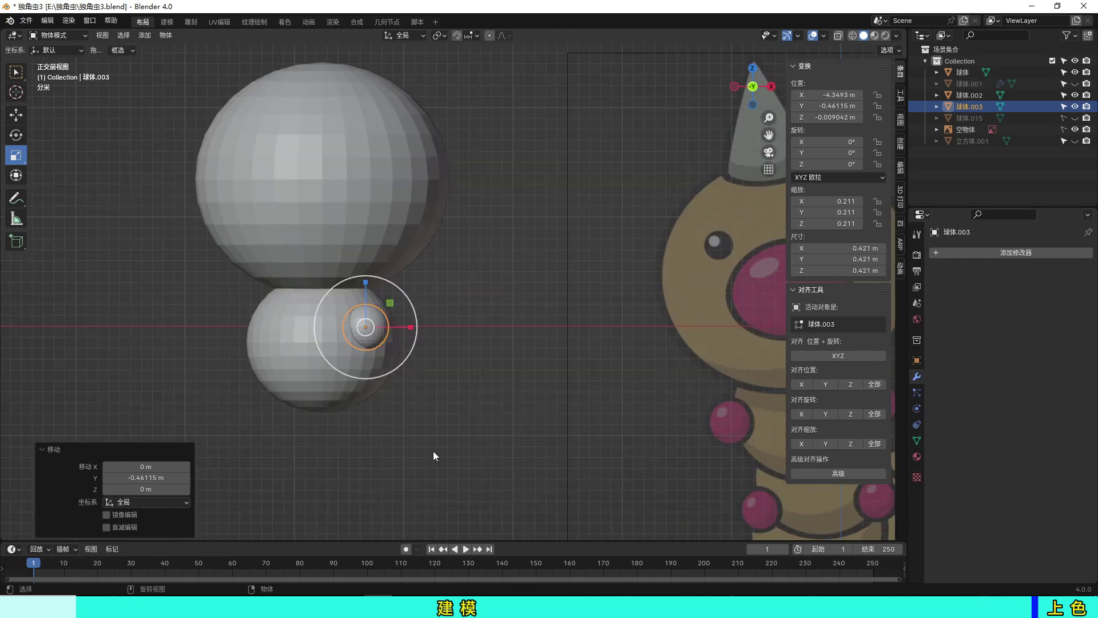
alt+middle_drag(434, 451, 451, 389)
key(g)
click(457, 402)
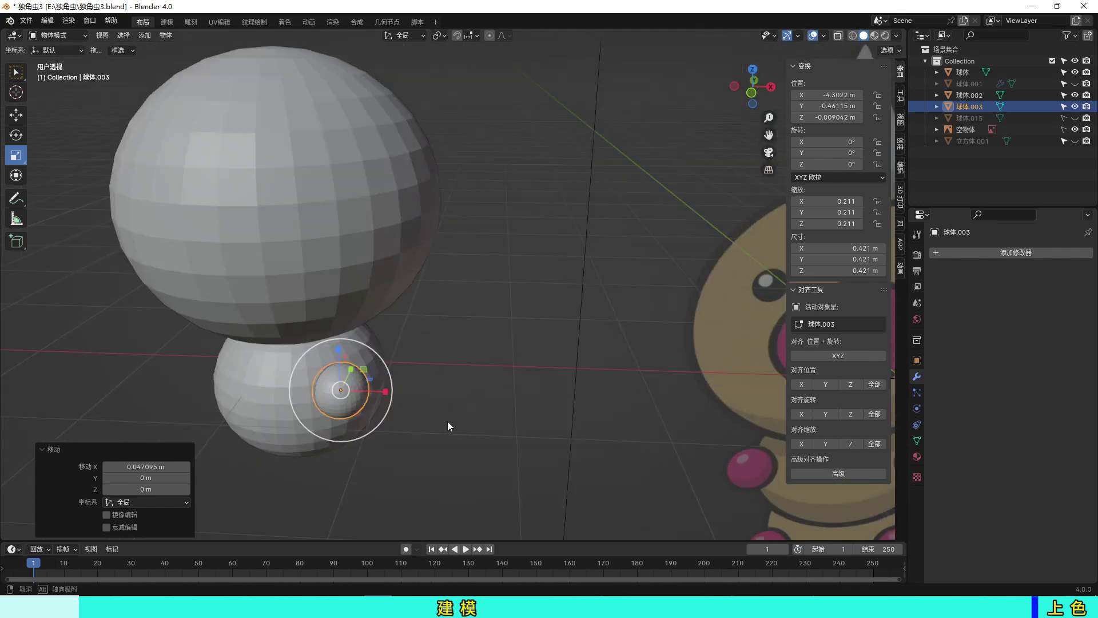
click(1015, 252)
mouse_move(994, 291)
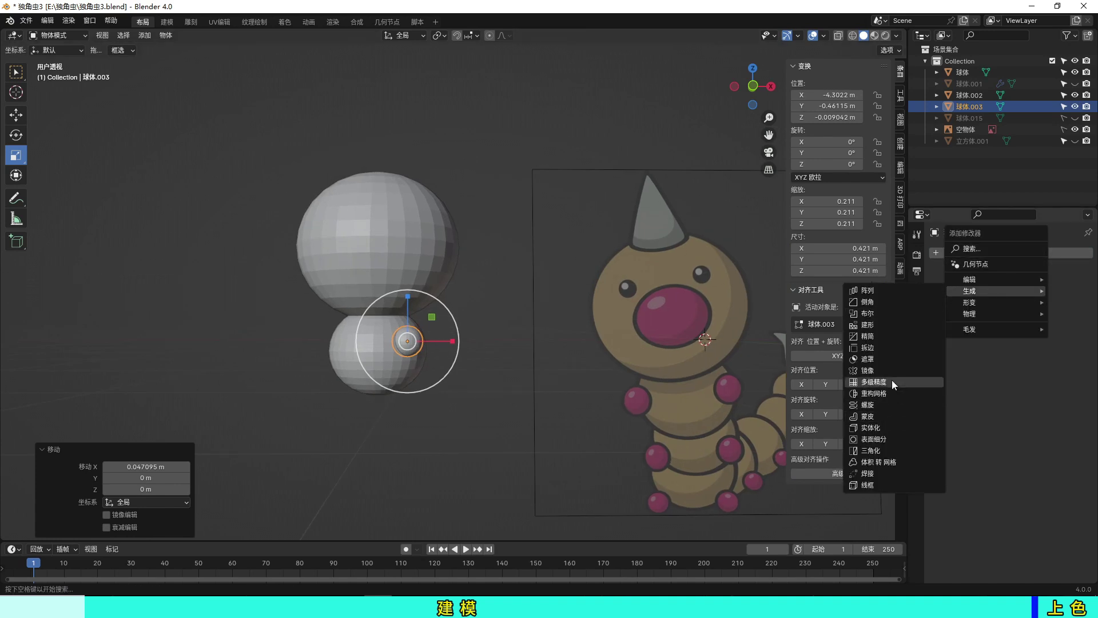
click(889, 371)
key(KP_1)
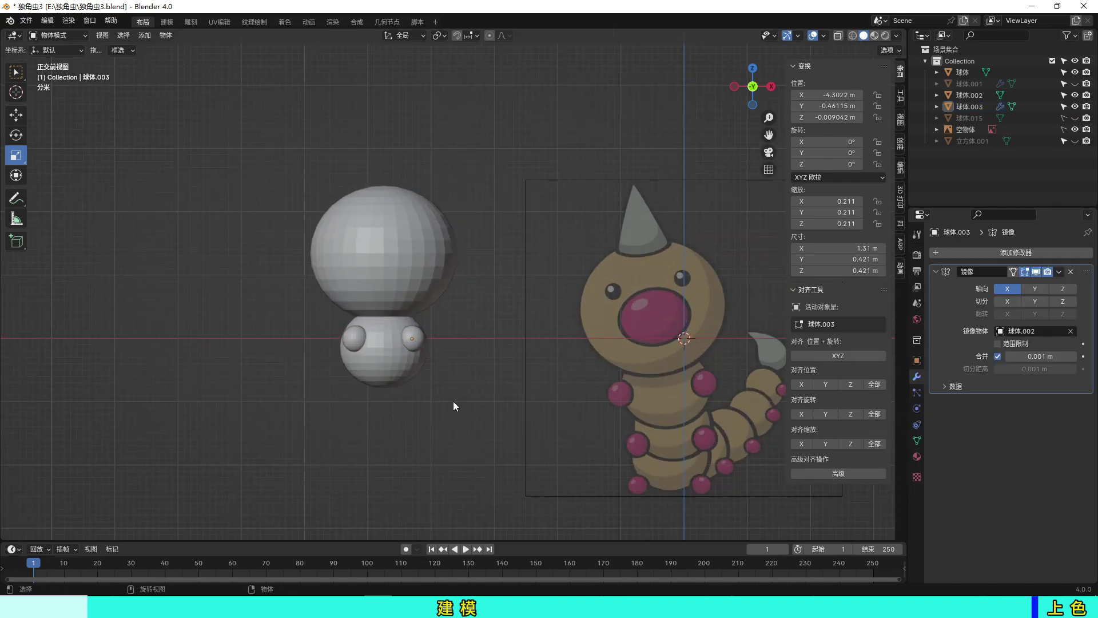
scroll(491, 353, down, 2)
- Duplicate the body segment with its nubs below the first and shrink it slightly
key(shift+d)
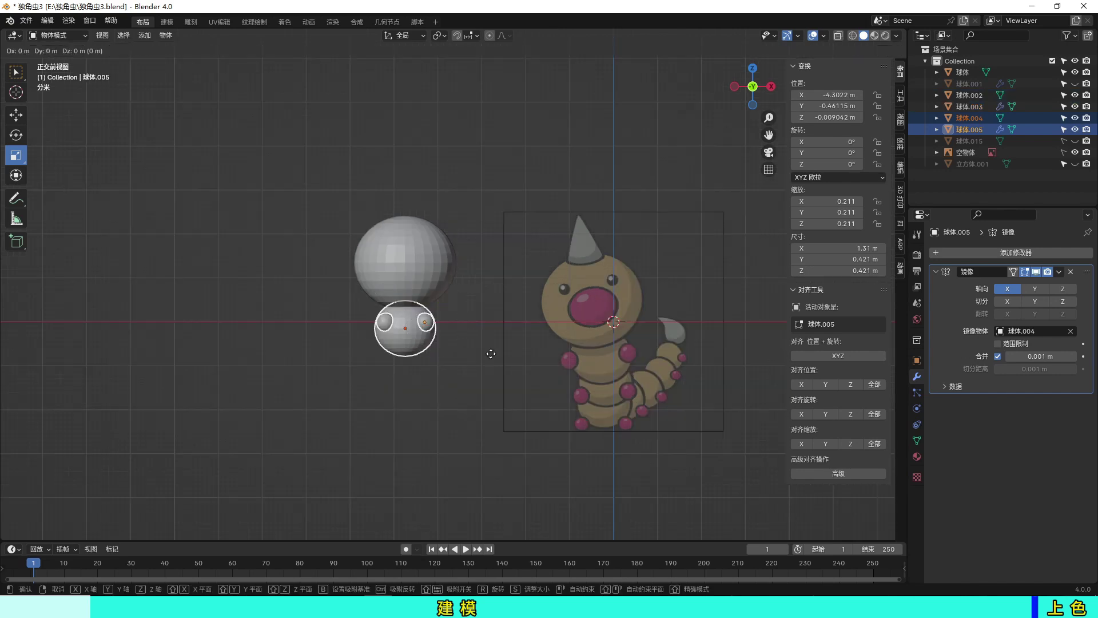
key(z)
click(486, 392)
key(s)
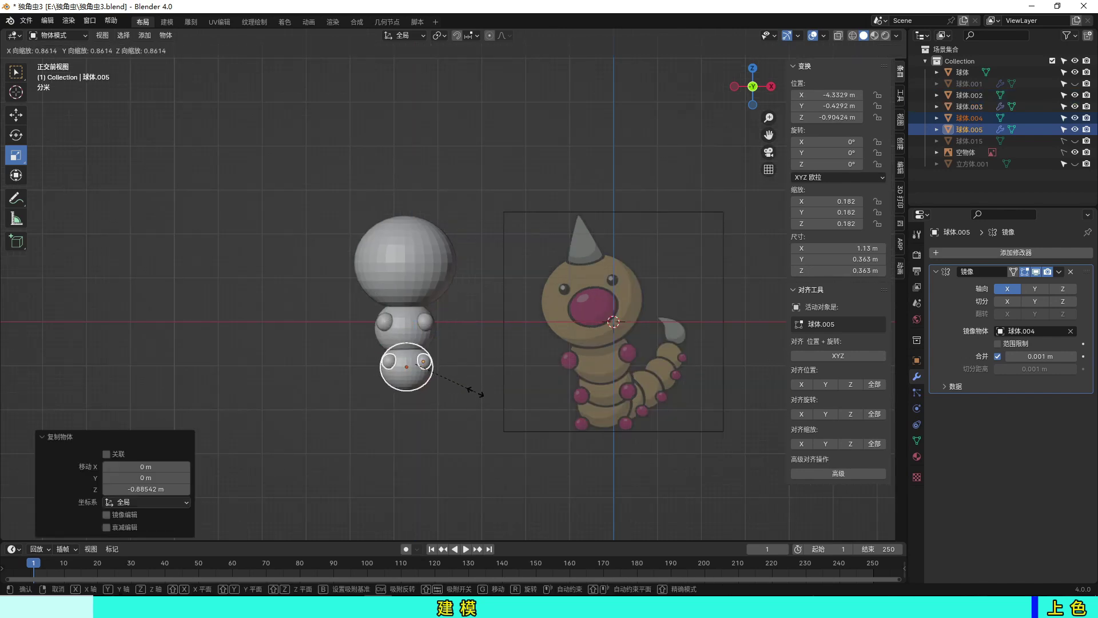
click(475, 392)
scroll(475, 393, up, 4)
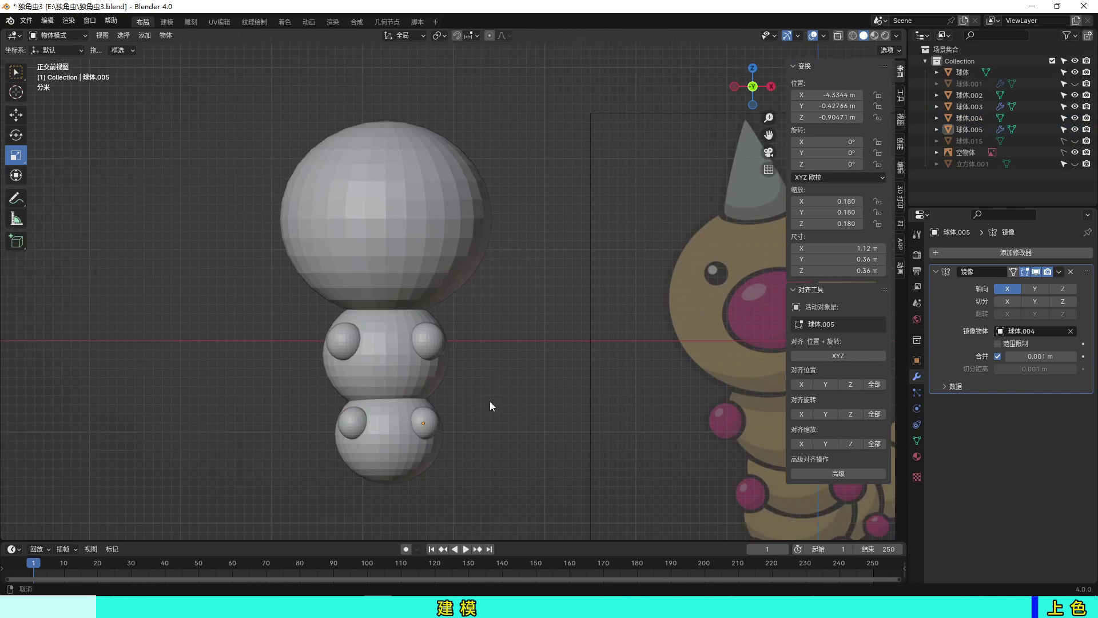
shift+middle_drag(490, 406, 540, 369)
- Try a new vertical position for the copied segment, then undo the move
key(ctrl+z)
key(g)
key(z)
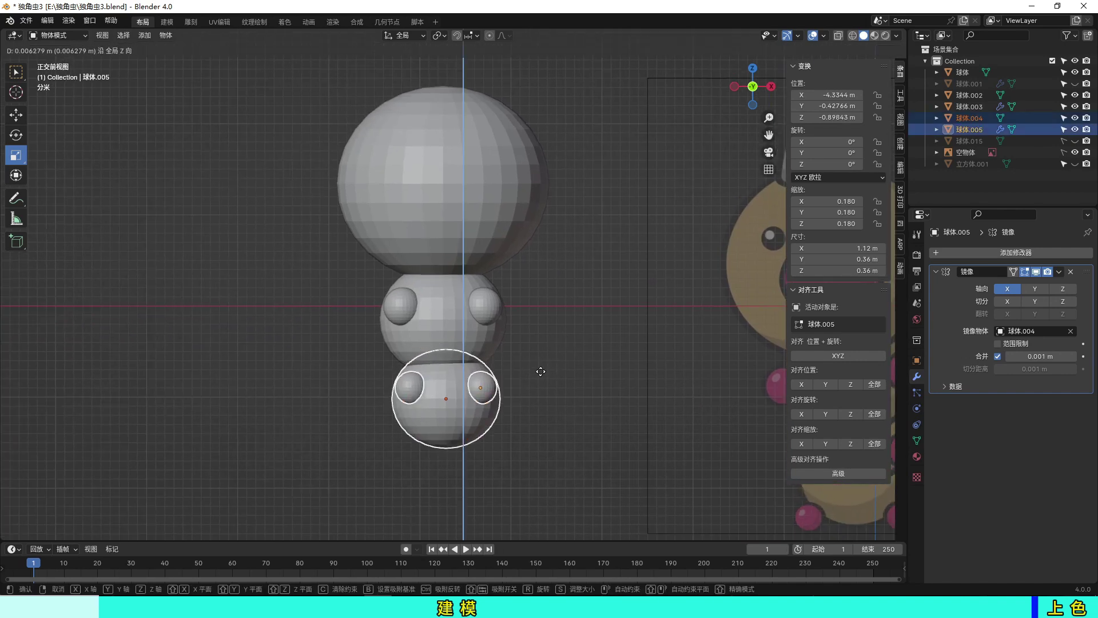
click(549, 373)
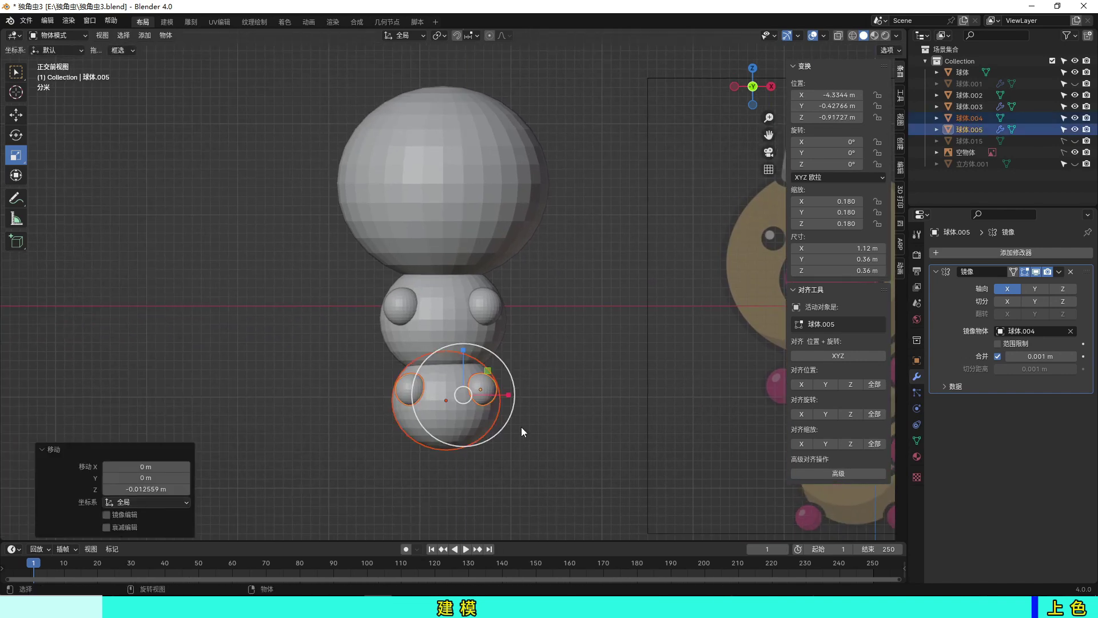
key(ctrl+z)
key(ctrl+z)
key(ctrl+z)
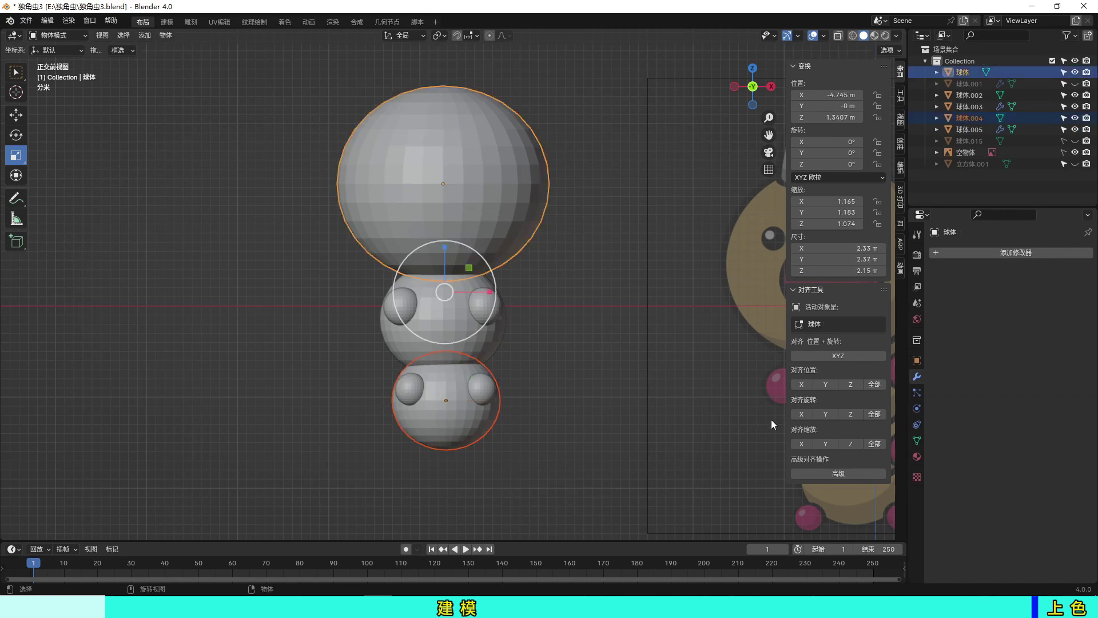
click(548, 383)
middle_drag(548, 383, 499, 401)
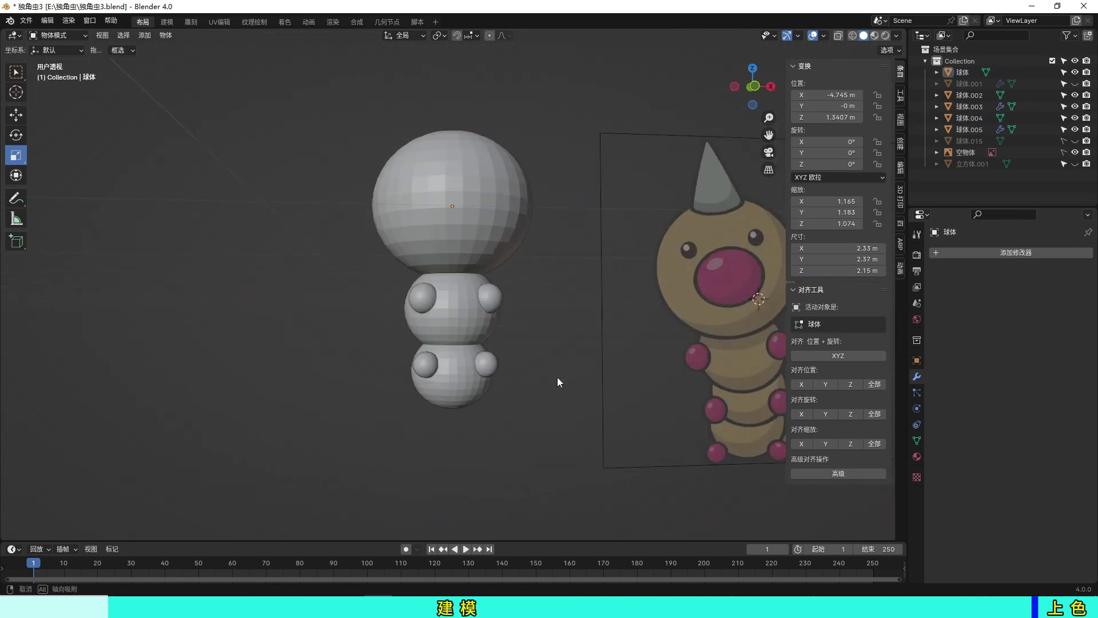
key(KP_1)
- Duplicate the lower segment again, shrink it slightly, and place it lower down
key(shift+d)
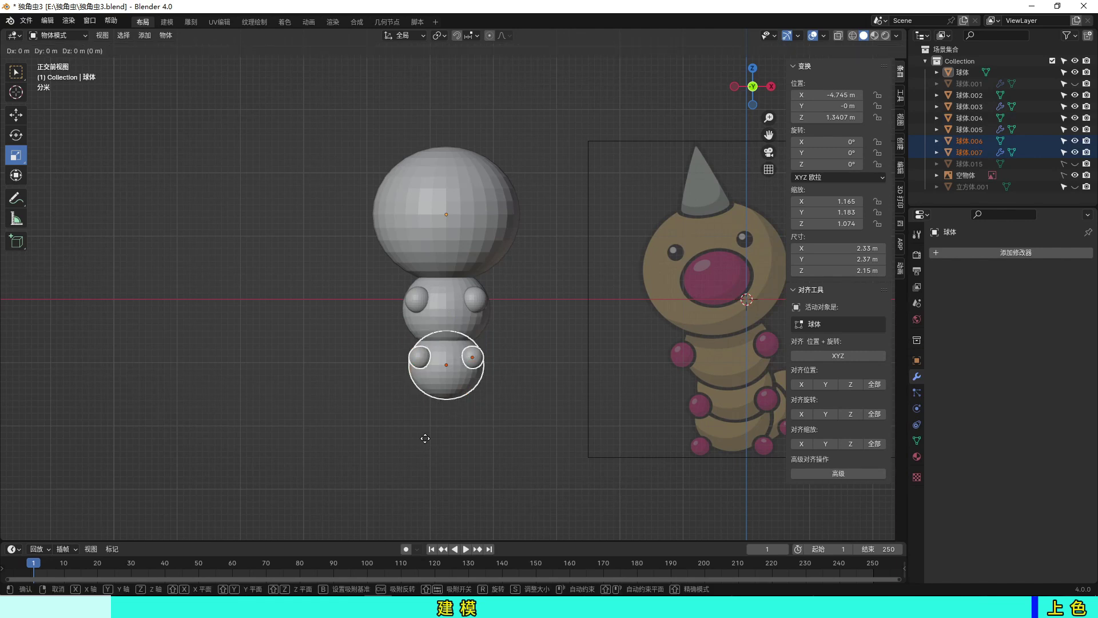
key(z)
key(s)
click(537, 486)
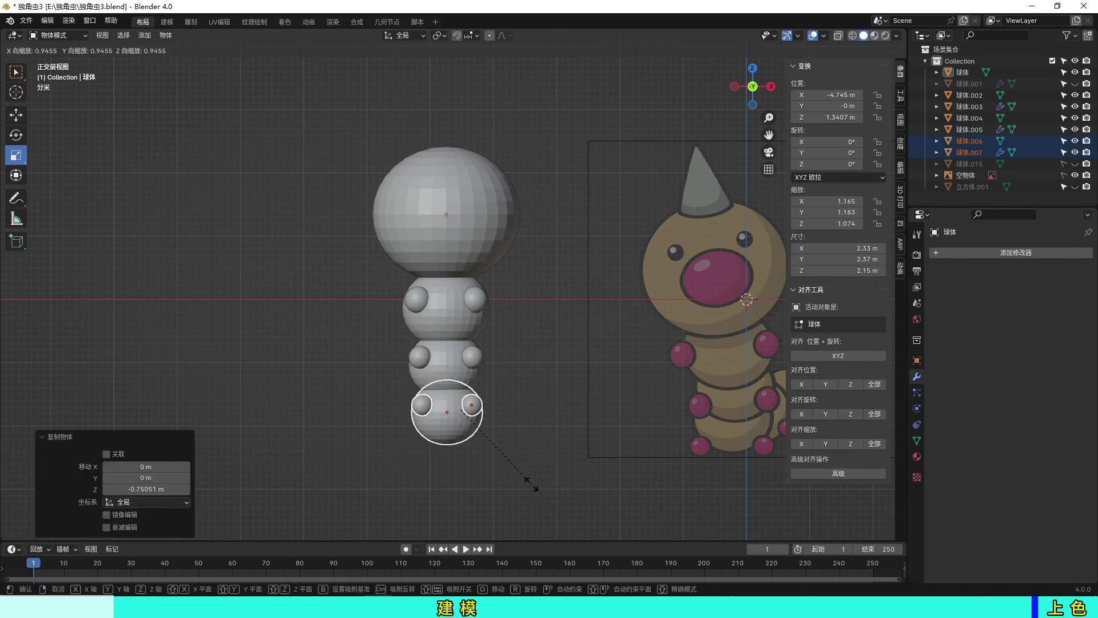
key(g)
key(z)
click(491, 484)
click(449, 438)
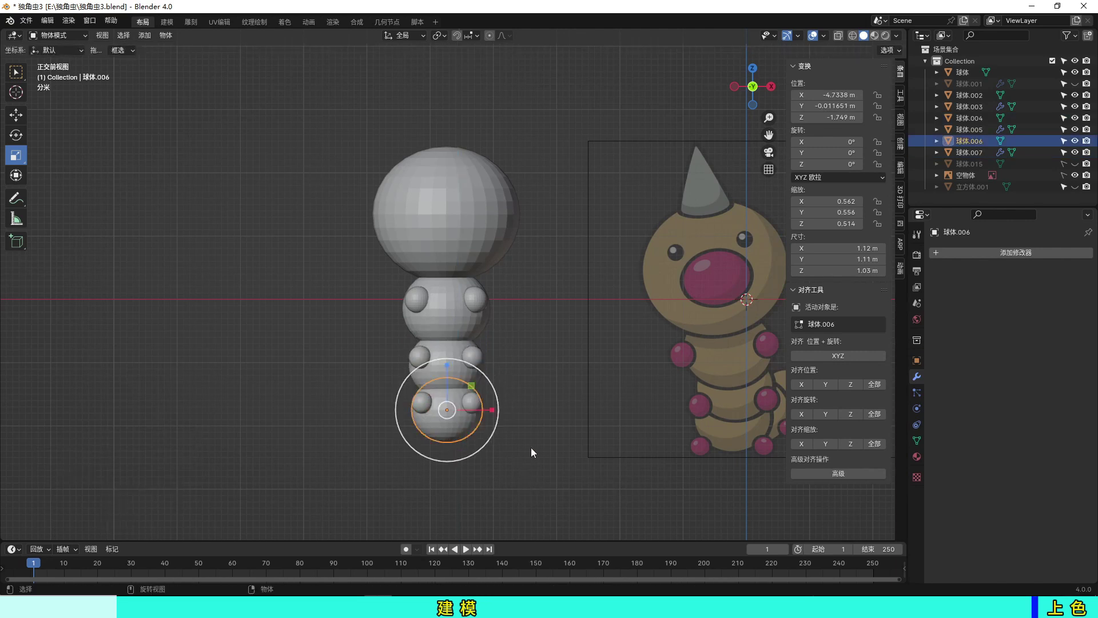
- Add three more duplicated segments with bumps, stacking each below the previous one
scroll(548, 471, down, 1)
key(shift+d)
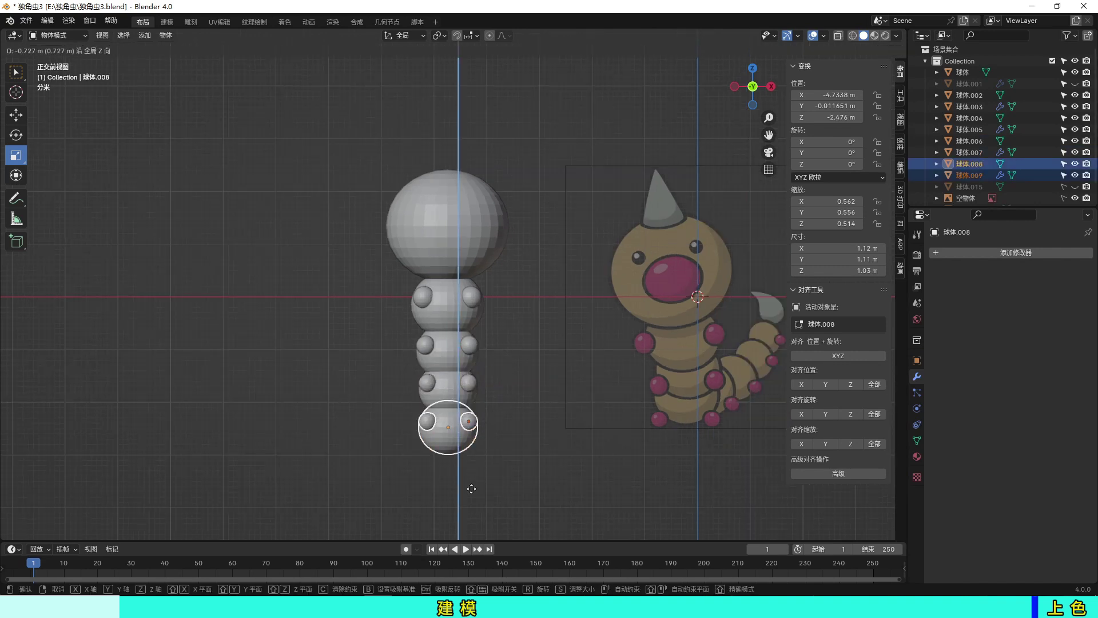
click(472, 489)
scroll(498, 496, down, 1)
key(shift+d)
click(493, 523)
scroll(478, 457, down, 2)
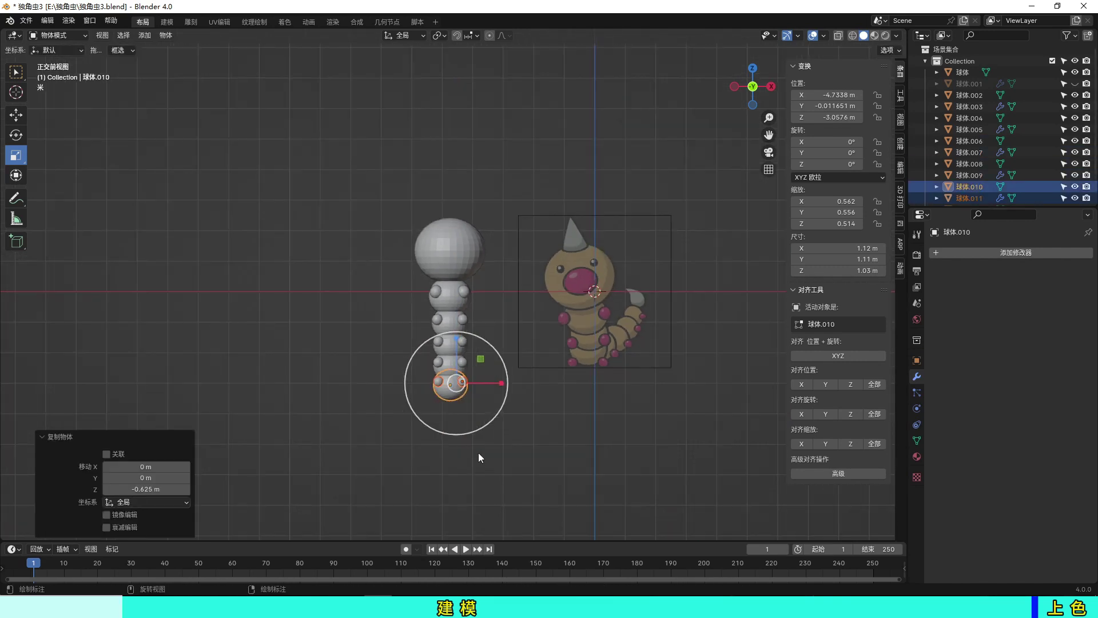
key(shift+d)
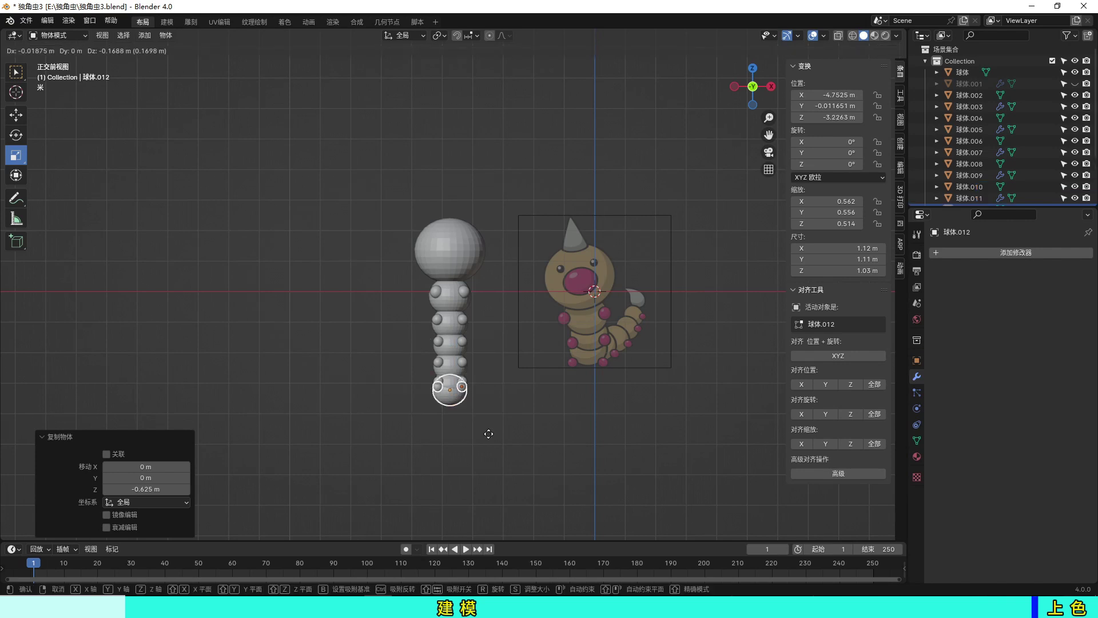
click(488, 447)
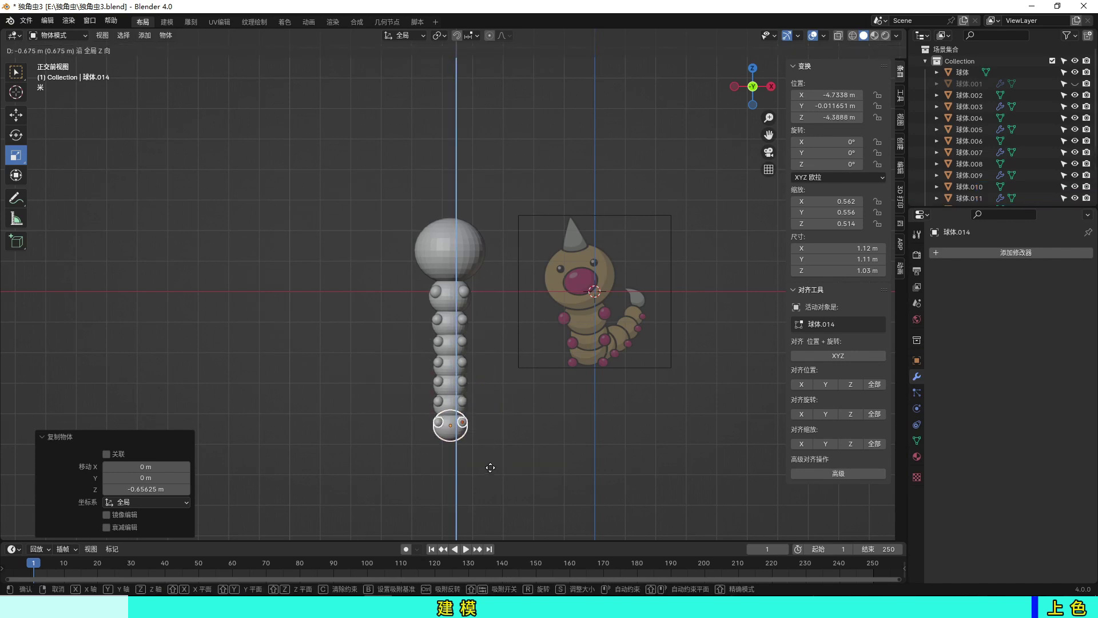
- Select all the body segments up to the head, then view the caterpillar in perspective
click(490, 467)
scroll(485, 465, up, 2)
drag(483, 424, 452, 449)
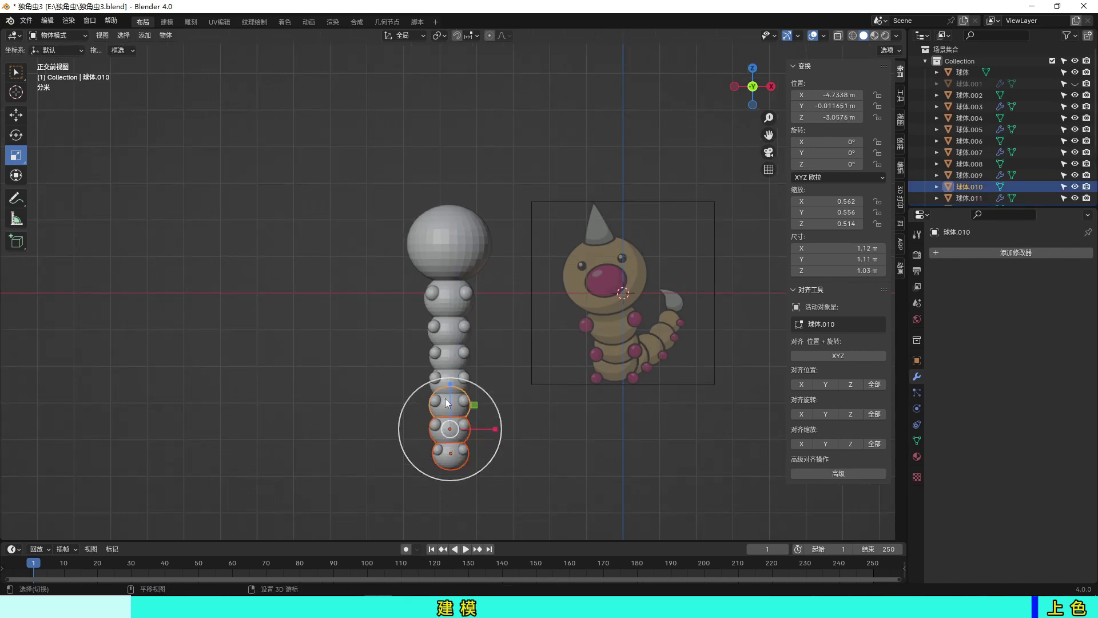
shift+click(449, 378)
shift+click(449, 352)
shift+click(448, 331)
shift+click(449, 298)
shift+click(449, 244)
click(737, 414)
mouse_move(737, 414)
middle_down()
mouse_move(623, 471)
mouse_move(529, 469)
middle_up()
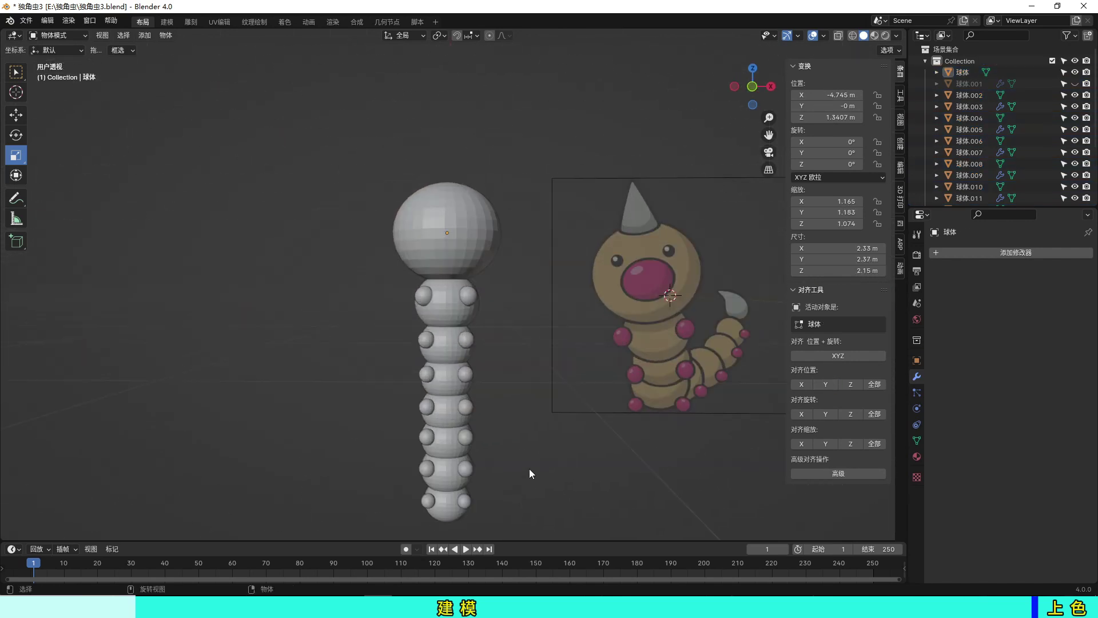
- Undo the head's move and orbit around the lower body, cancelling a trial resize
click(470, 207)
scroll(486, 483, down, 2)
key(ctrl+z)
key(ctrl+z)
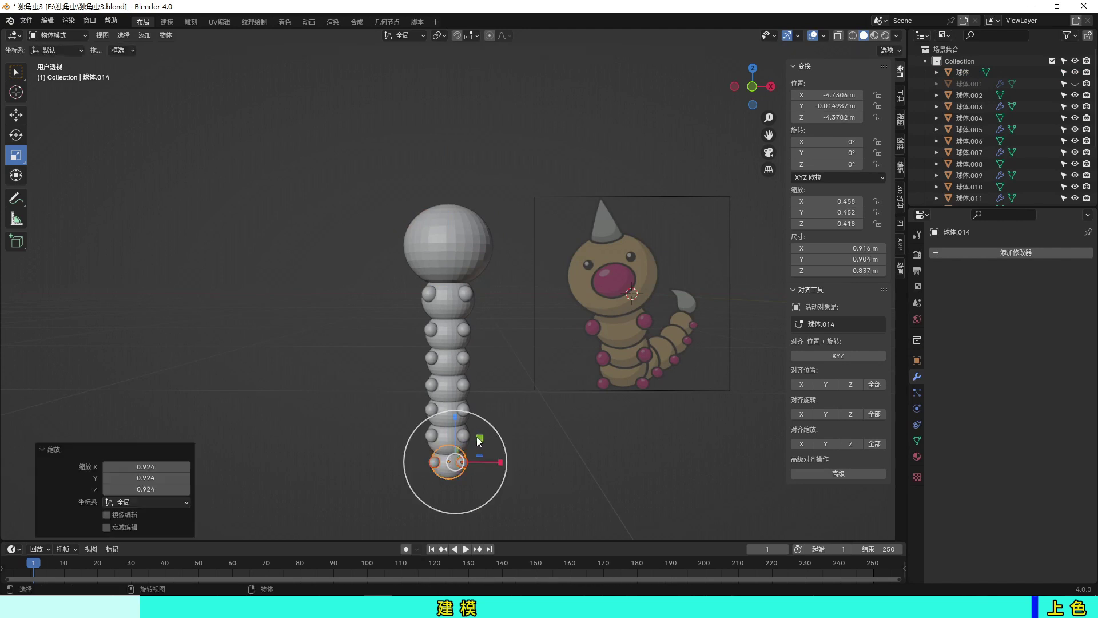
middle_drag(519, 464, 516, 431)
scroll(501, 469, up, 2)
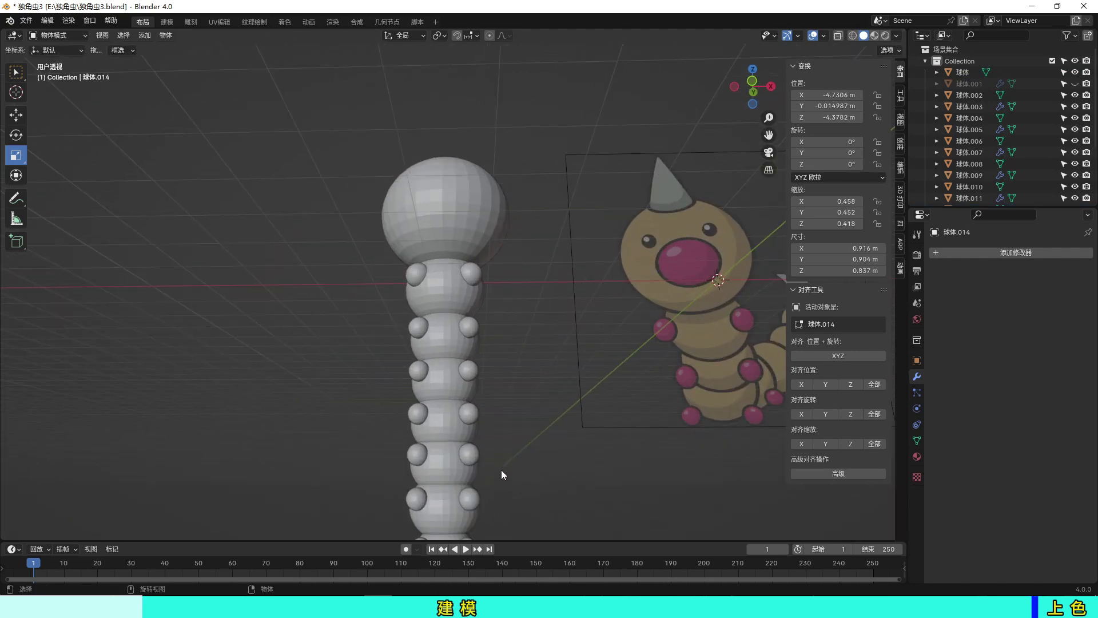
middle_drag(500, 468, 446, 462)
key(s)
right_click(555, 474)
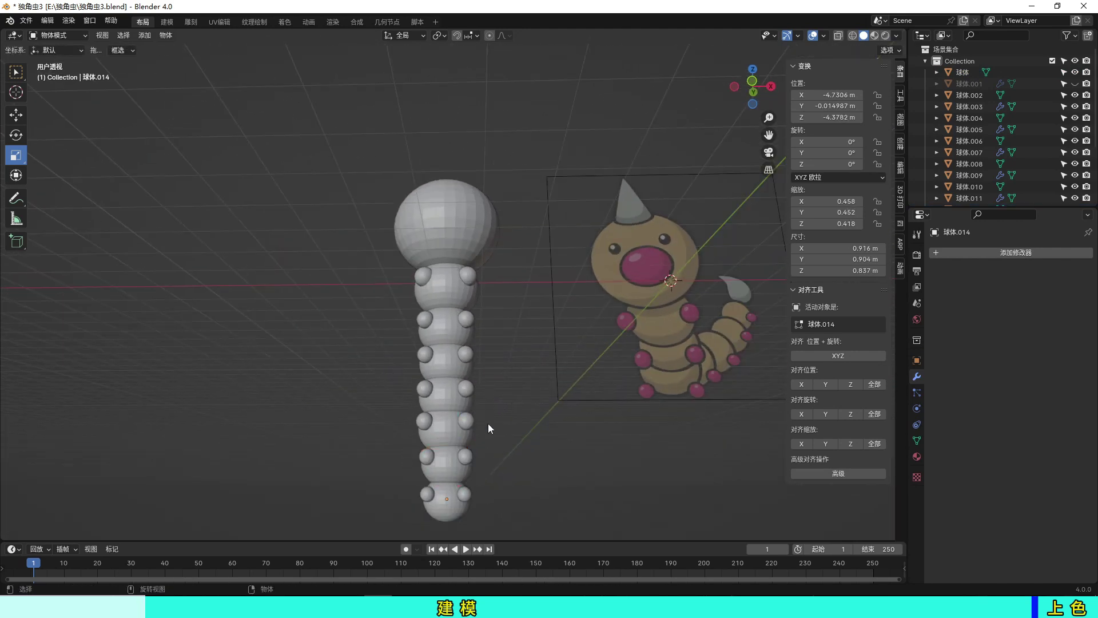
- Select the lower body segments and the bottom sphere for tapering
mouse_move(400, 380)
mouse_down()
mouse_move(510, 448)
mouse_move(502, 424)
mouse_up()
click(454, 427)
click(453, 387)
scroll(527, 400, down, 2)
middle_drag(527, 399, 530, 427)
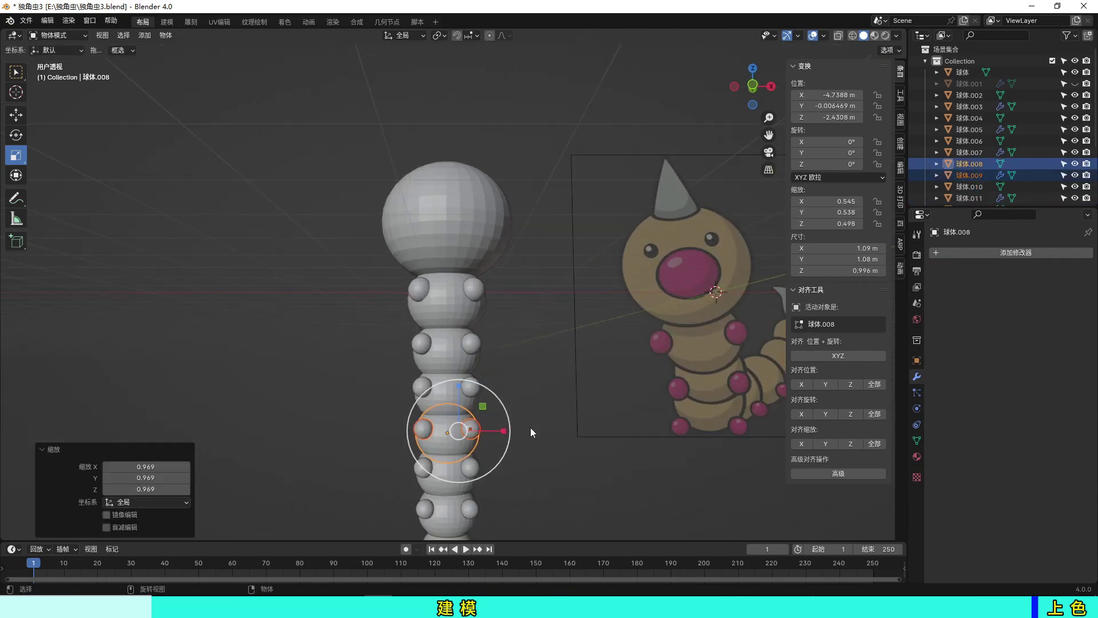
scroll(515, 441, down, 2)
click(449, 426)
scroll(500, 465, up, 2)
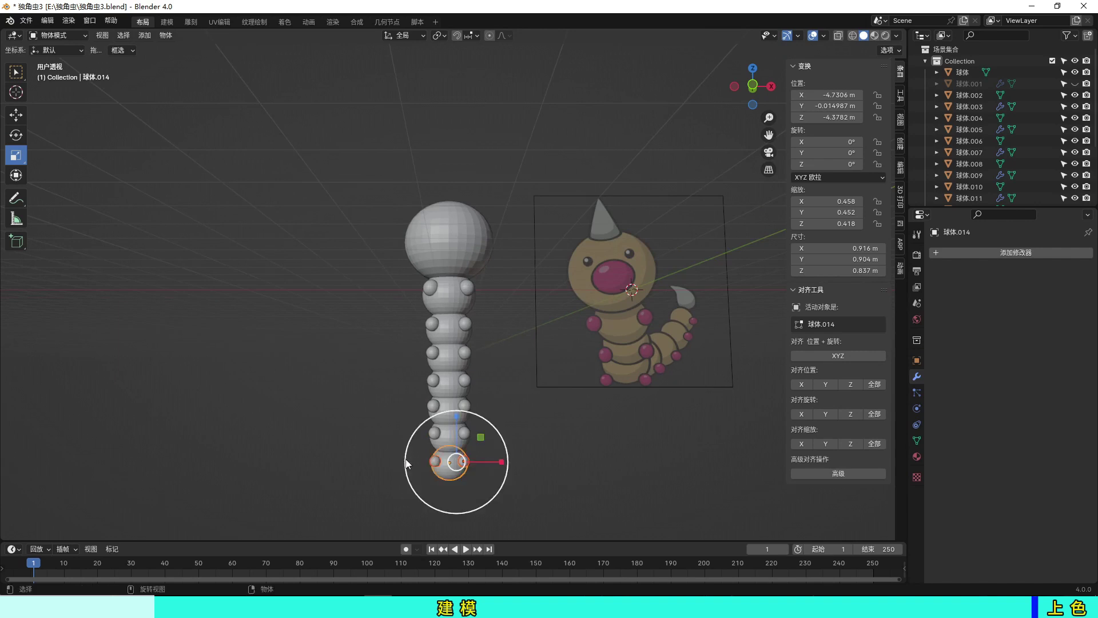
- Shrink the bottom sphere into a smaller tail segment, reposition it vertically, and save
drag(407, 463, 549, 485)
key(g)
key(z)
click(550, 485)
key(KP_1)
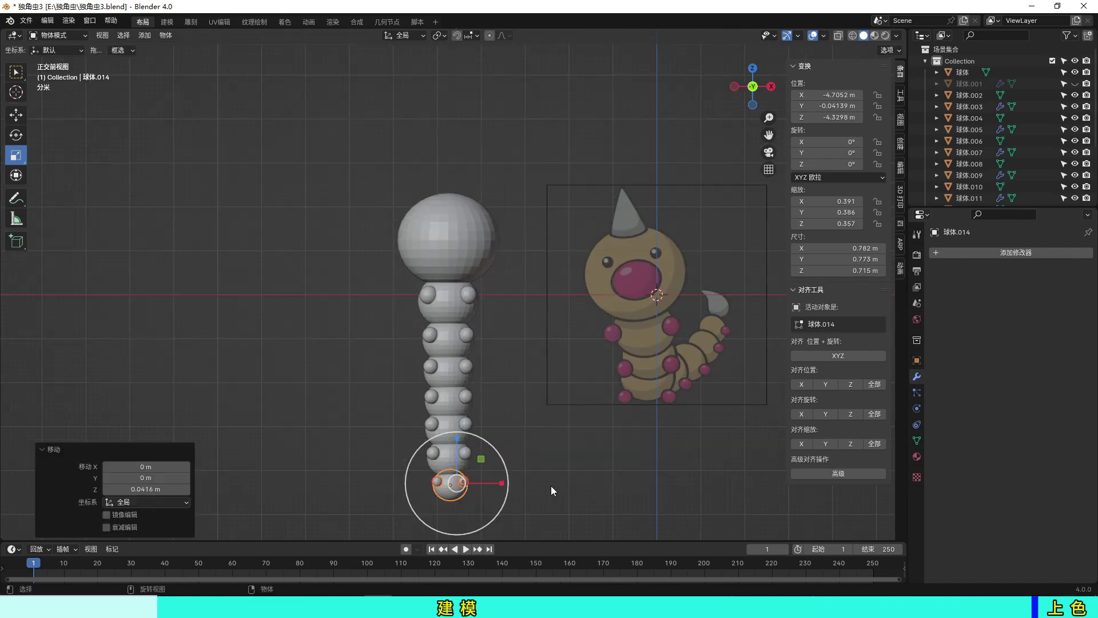
click(449, 240)
click(494, 450)
scroll(494, 451, down, 1)
key(ctrl+s)
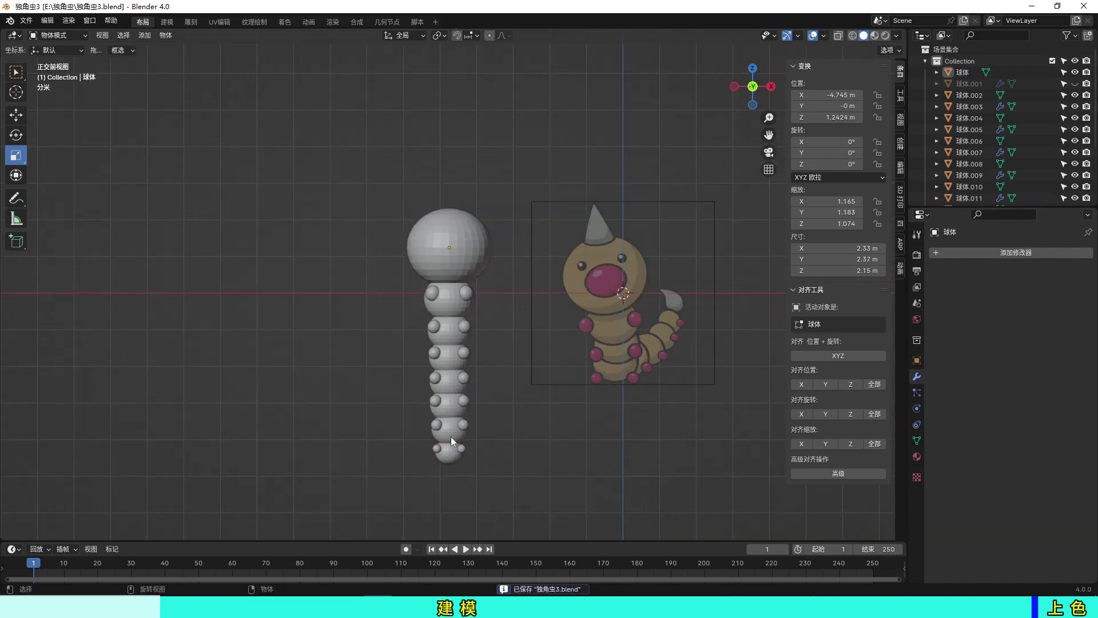
- Undo a selection change, save the file again, and return to front view
click(450, 441)
scroll(450, 441, up, 2)
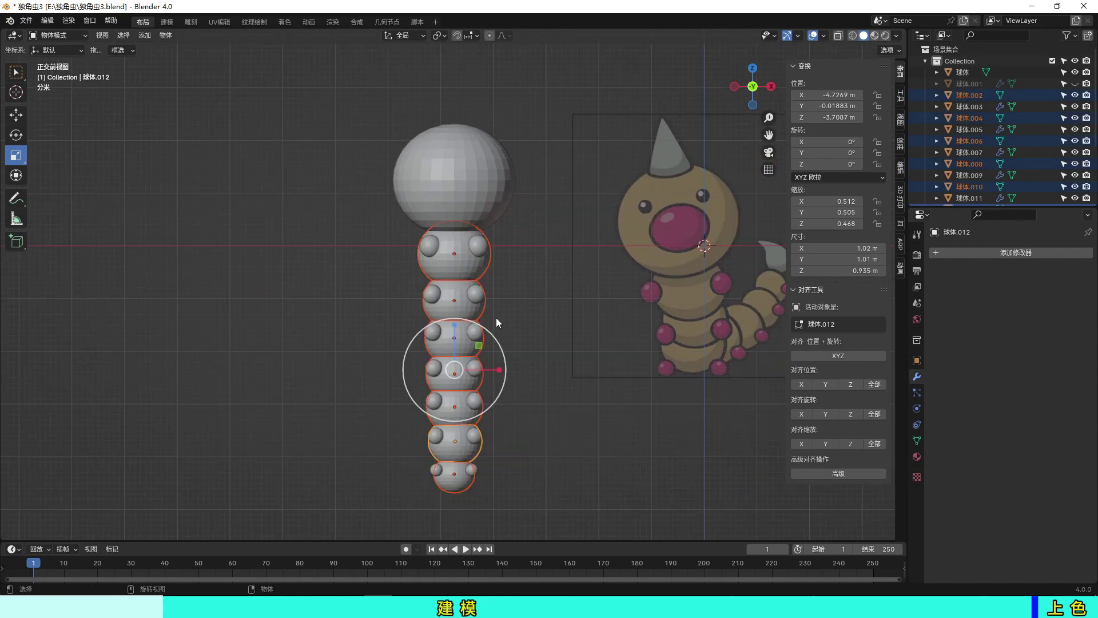
key(ctrl+z)
mouse_move(530, 446)
middle_down()
mouse_move(606, 450)
mouse_move(465, 445)
mouse_move(526, 426)
middle_up()
key(ctrl+s)
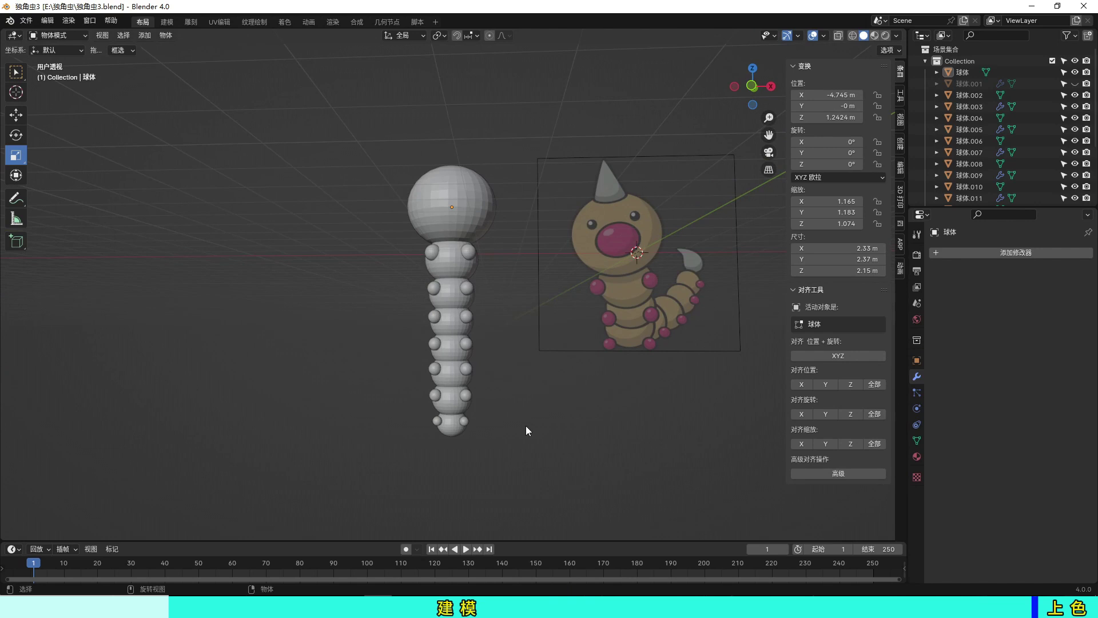
key(ctrl+s)
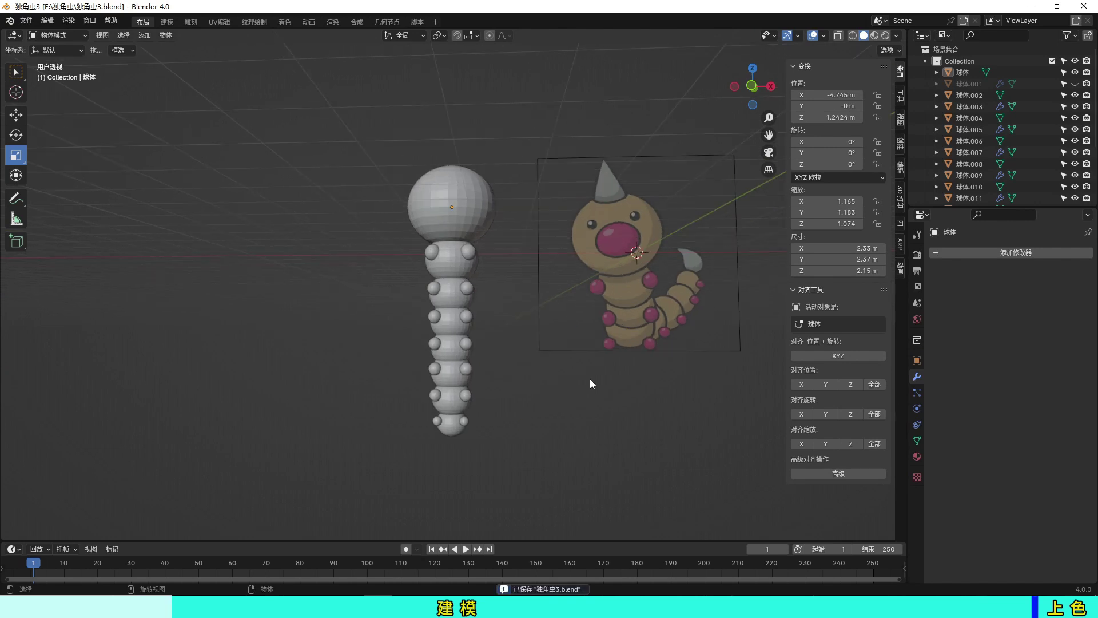
shift+middle_drag(526, 427, 386, 440)
key(KP_1)
- Add a UV sphere and place it to the right of the caterpillar
key(shift+a)
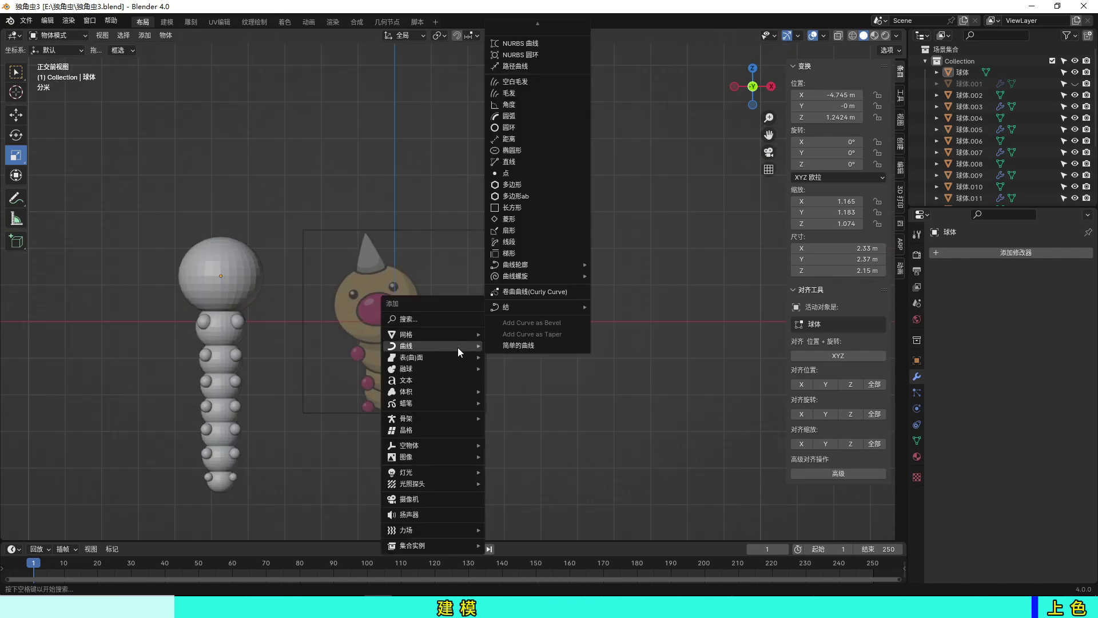
click(535, 112)
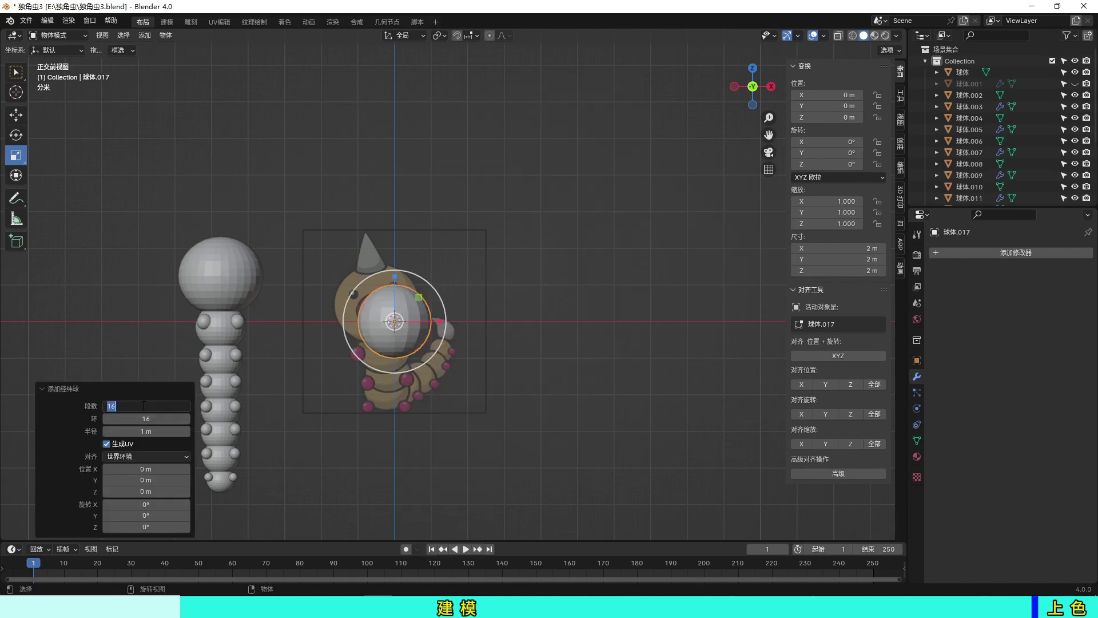
key(g)
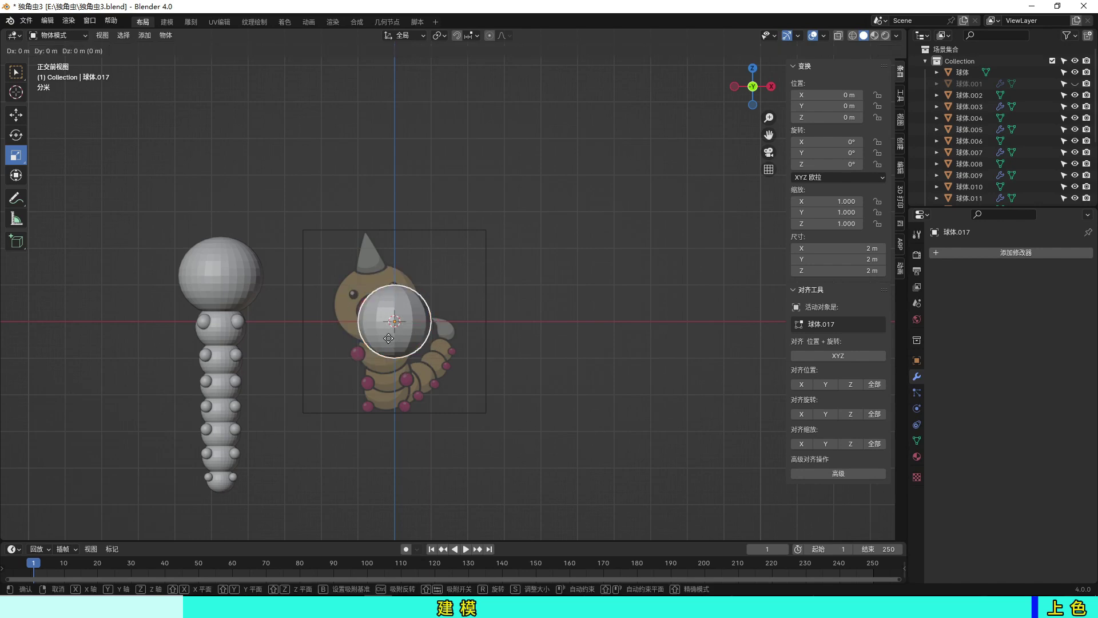
click(579, 367)
scroll(482, 256, up, 4)
shift+middle_drag(592, 226, 482, 256)
- In Edit Mode, select and delete the upper half of the sphere
key(Tab)
key(c)
drag(549, 289, 559, 306)
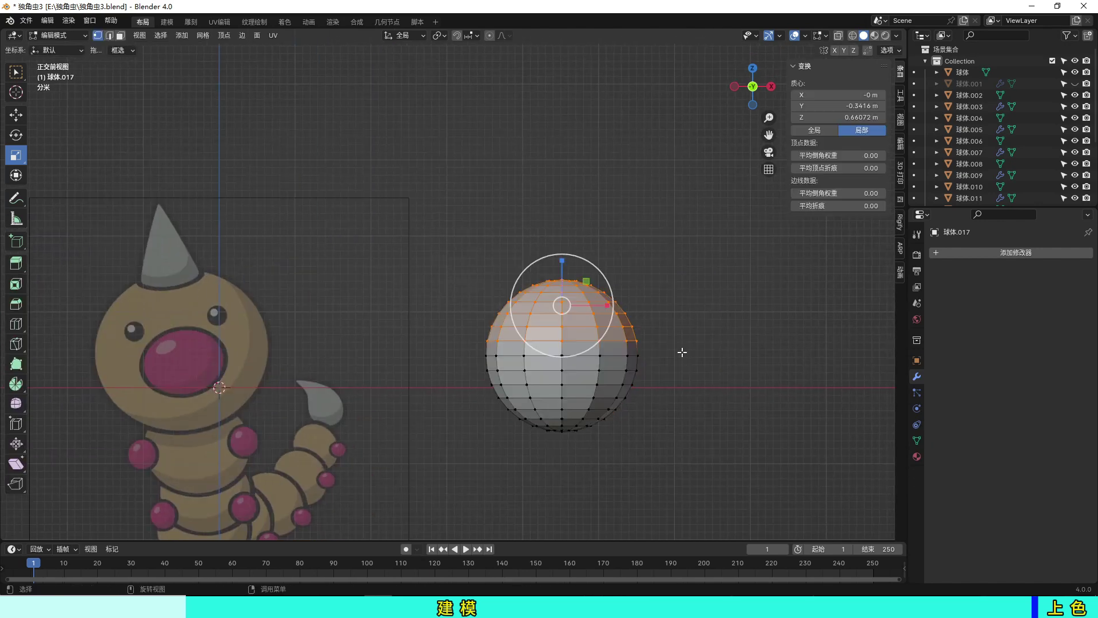
key(ctrl+z)
drag(455, 258, 663, 333)
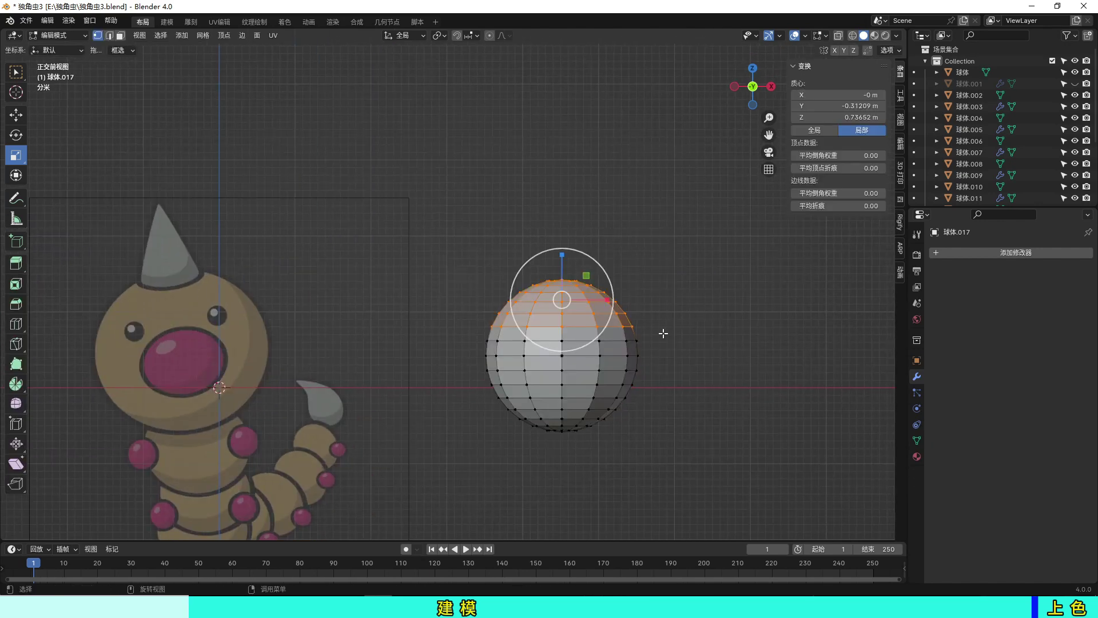
click(662, 333)
drag(470, 250, 649, 336)
click(649, 336)
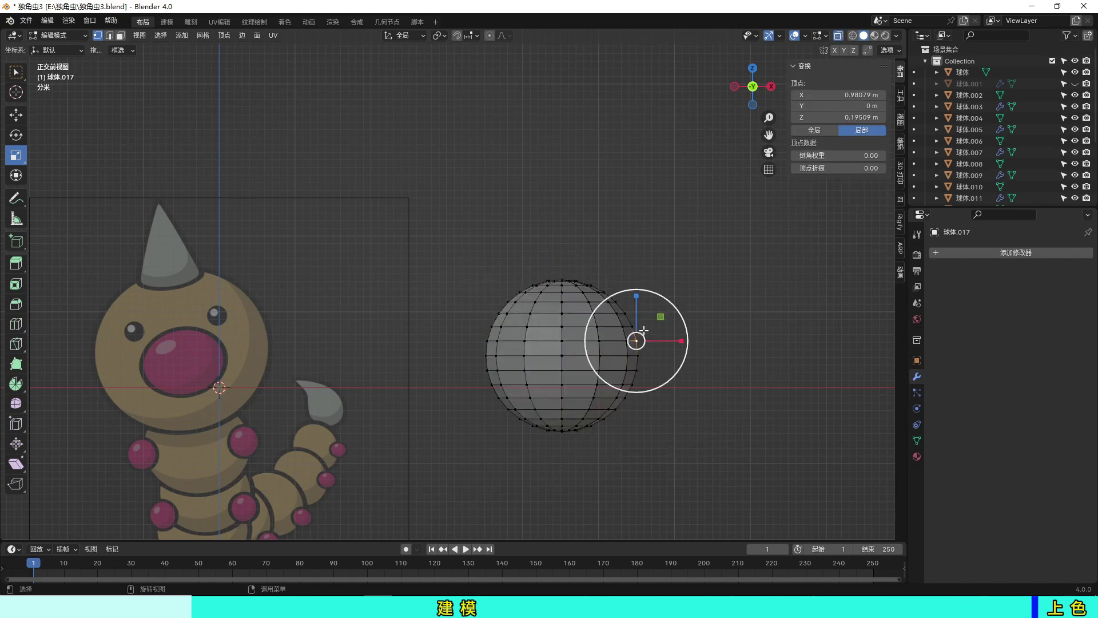
drag(471, 250, 644, 331)
key(x)
click(641, 331)
- Repeatedly extrude and scale the open top rim upward, tapering to a small tip
drag(449, 326, 655, 348)
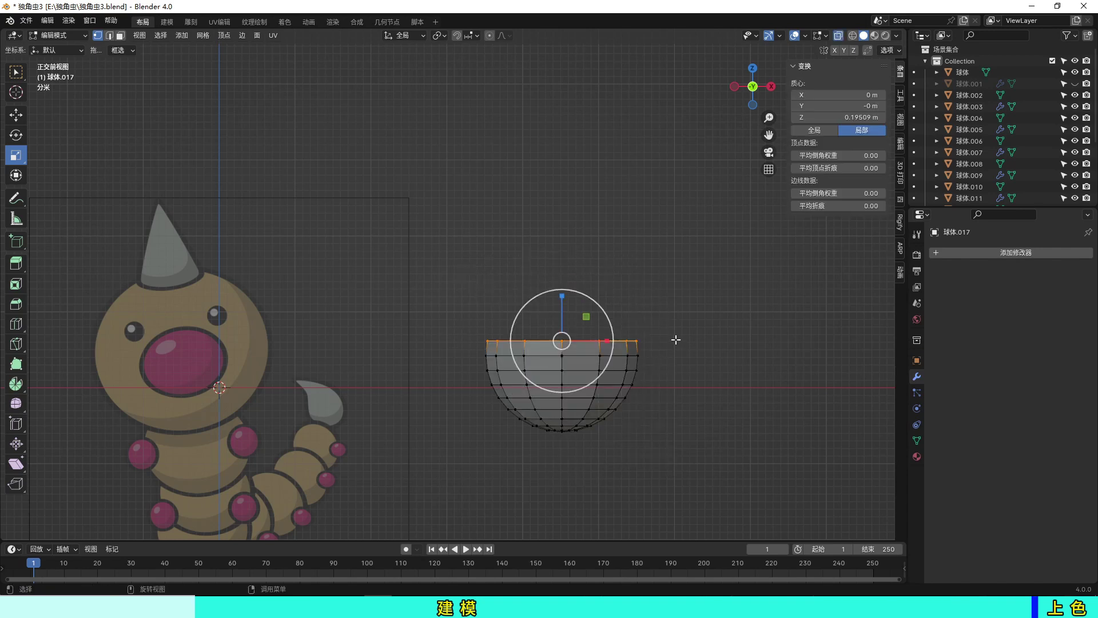
key(e)
click(674, 321)
key(s)
key(e)
click(666, 301)
key(s)
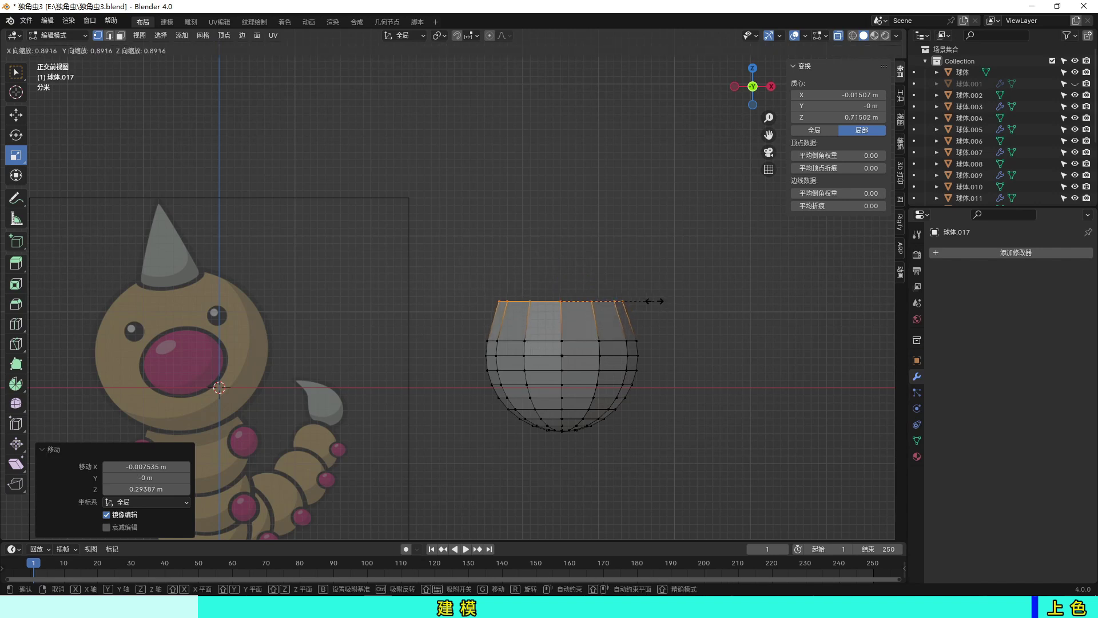
click(634, 266)
key(s)
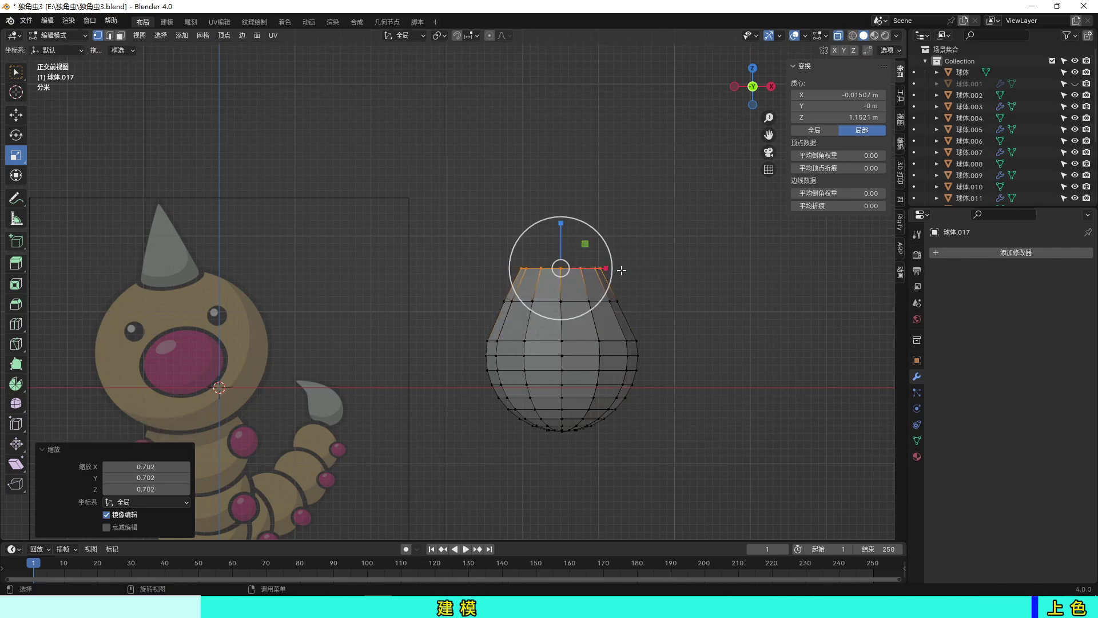
key(e)
click(621, 237)
key(s)
key(e)
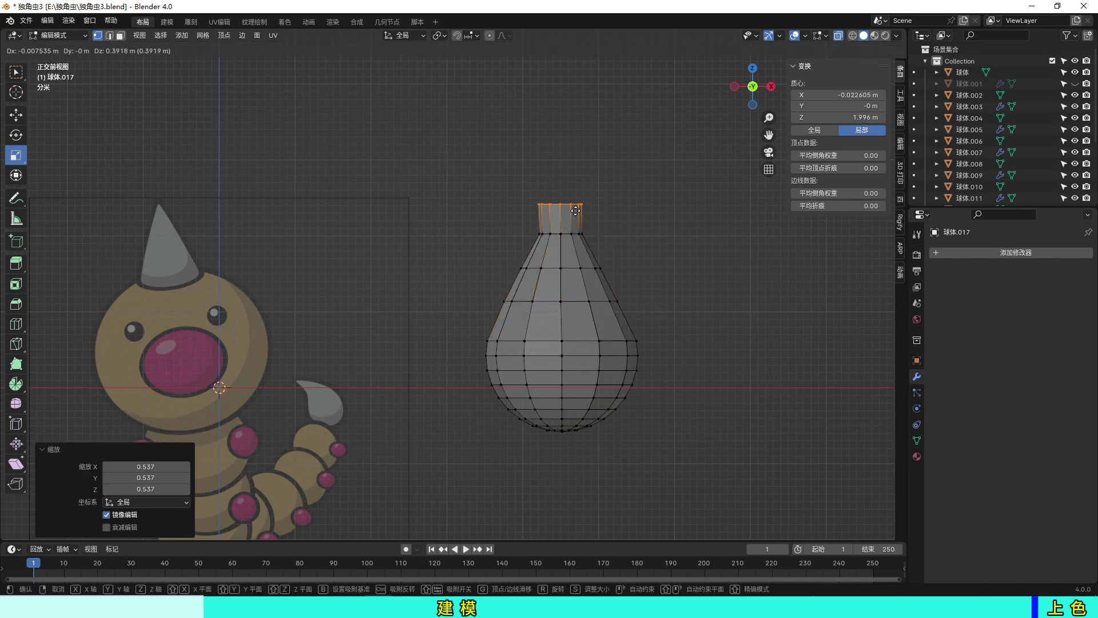
click(560, 215)
- Merge the top ring into a single point and shift the tip along X
key(s)
key(m)
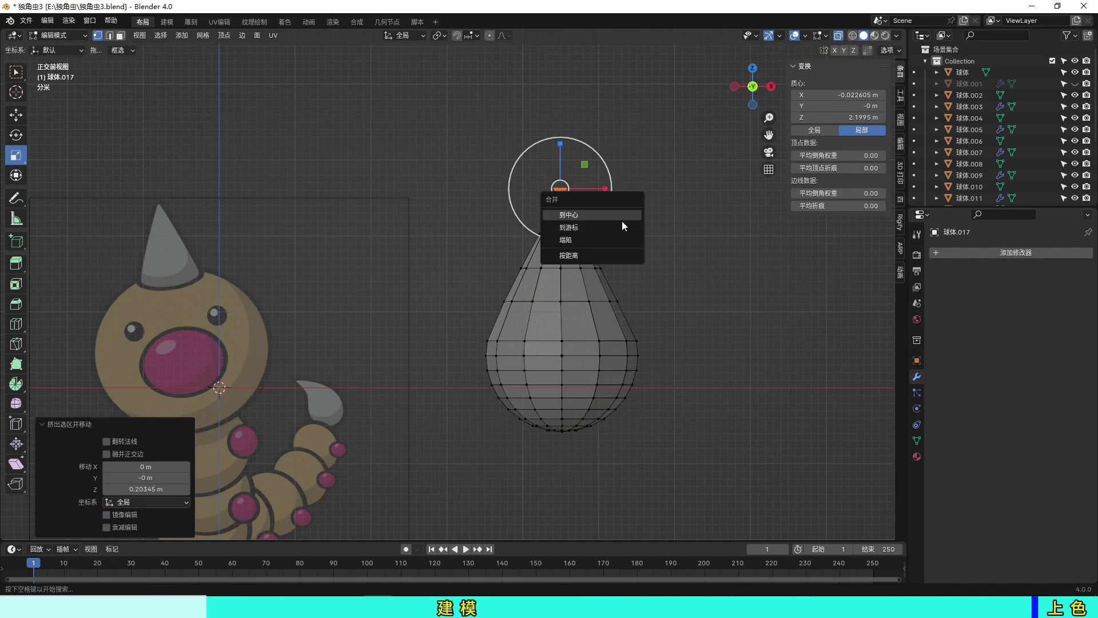
click(620, 224)
key(b)
drag(522, 164, 577, 192)
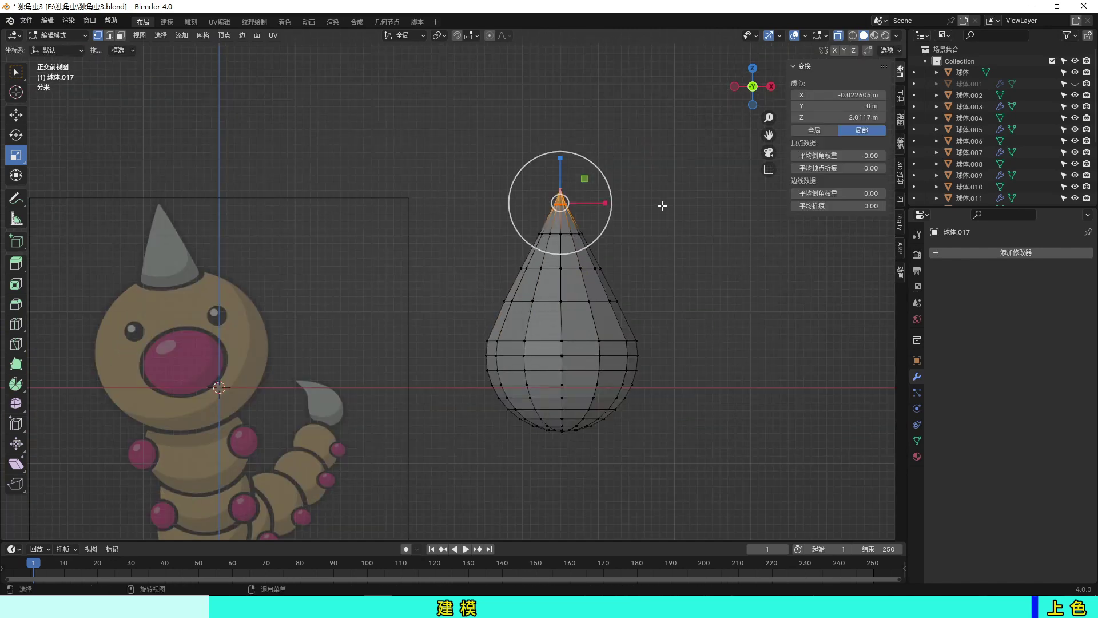
key(g)
key(x)
click(638, 206)
- Shift an upper ring and the tip vertex sideways to curve the drop
click(488, 175)
click(538, 189)
key(g)
key(x)
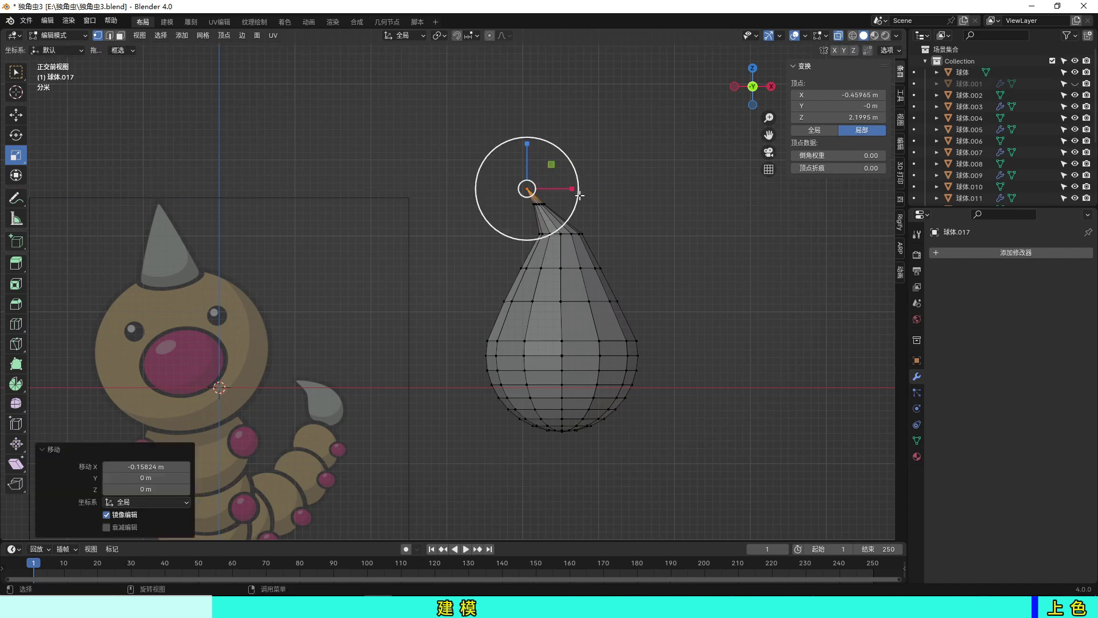
key(g)
key(x)
click(664, 276)
key(g)
key(x)
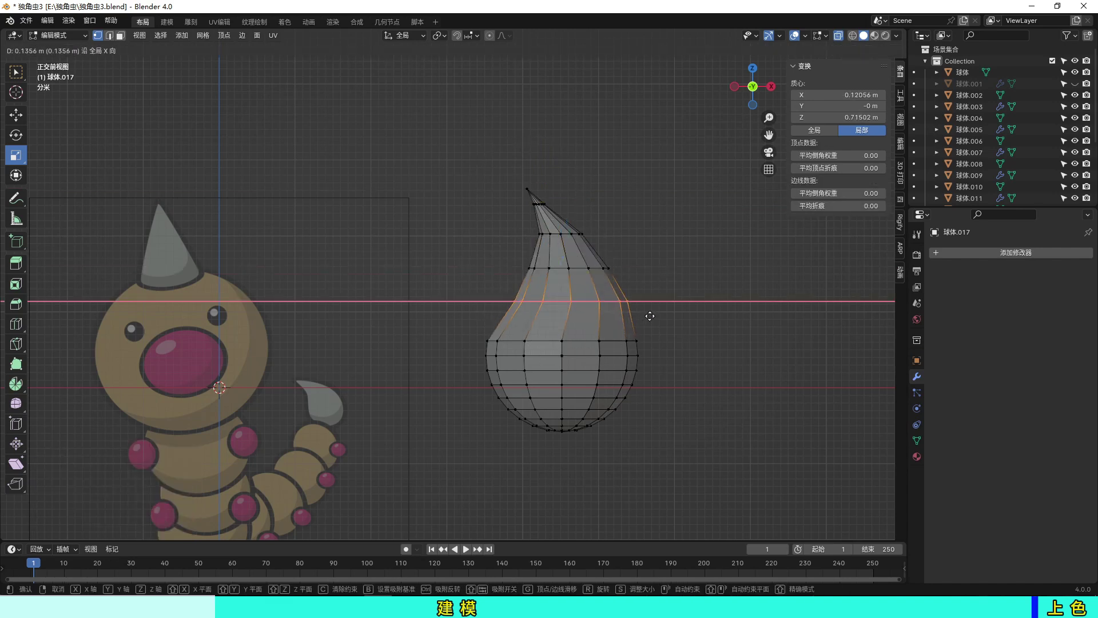
click(650, 314)
click(526, 193)
- Reposition the tip together with the top ring, then shrink it to a thin point
key(g)
key(c)
right_click(545, 197)
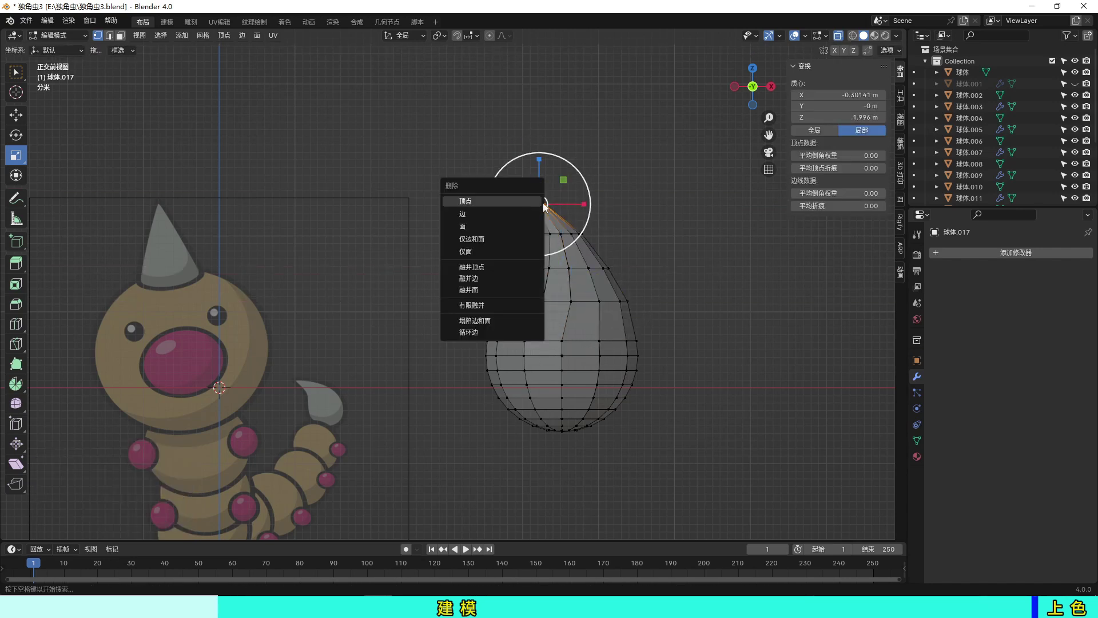
click(523, 194)
key(g)
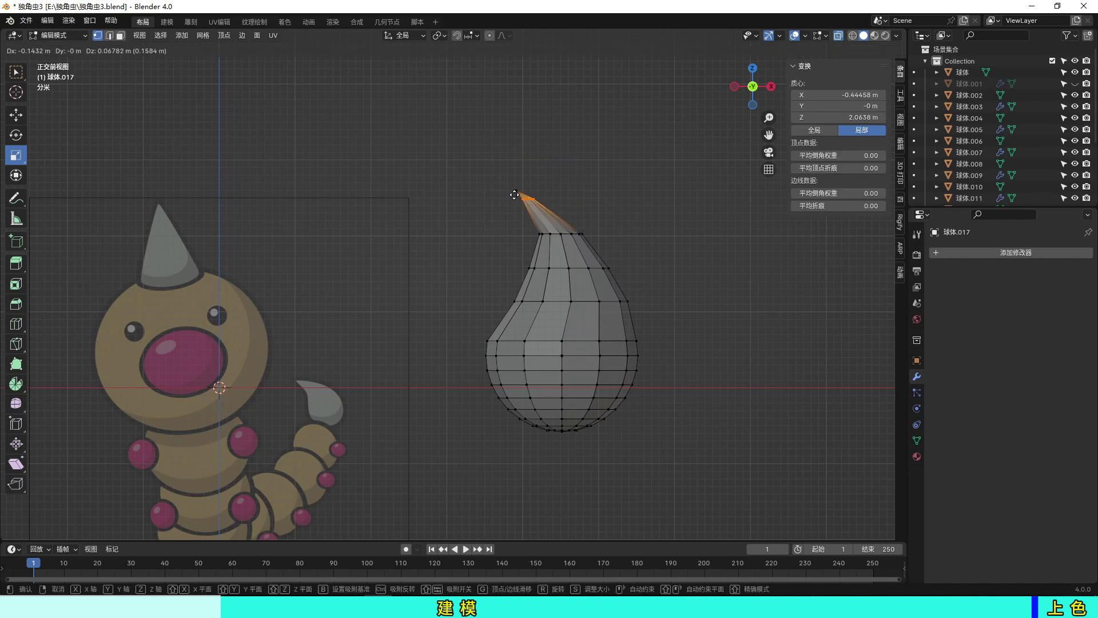
click(514, 195)
right_click(514, 195)
key(Escape)
scroll(583, 196, up, 4)
key(s)
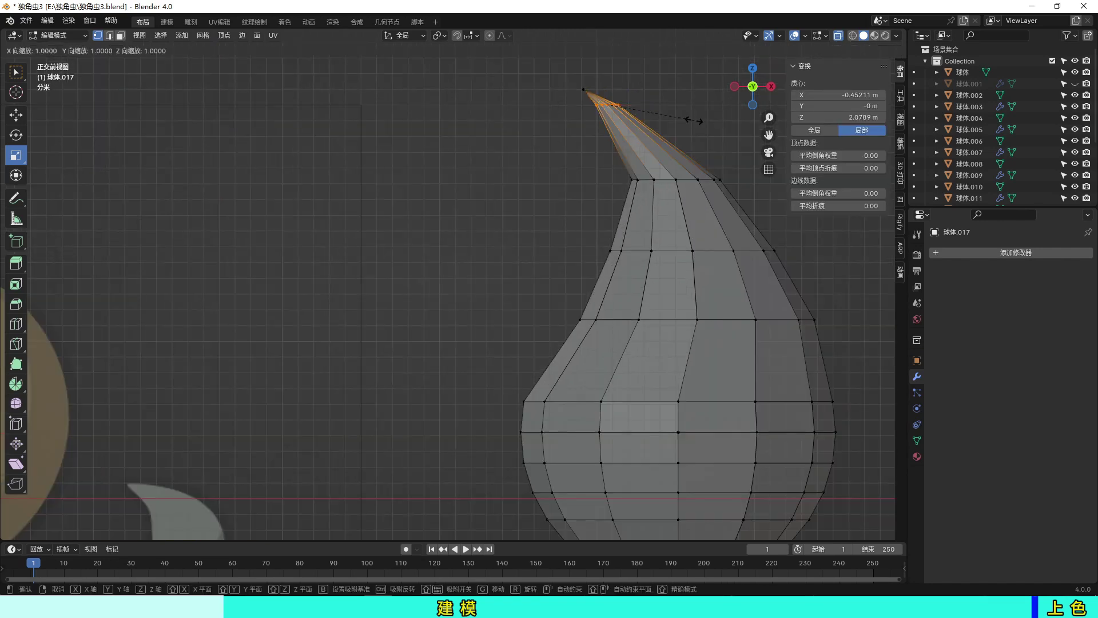
click(681, 118)
- Slide the edge loop across the drop's middle
scroll(482, 337, down, 3)
drag(478, 340, 690, 362)
key(g)
key(g)
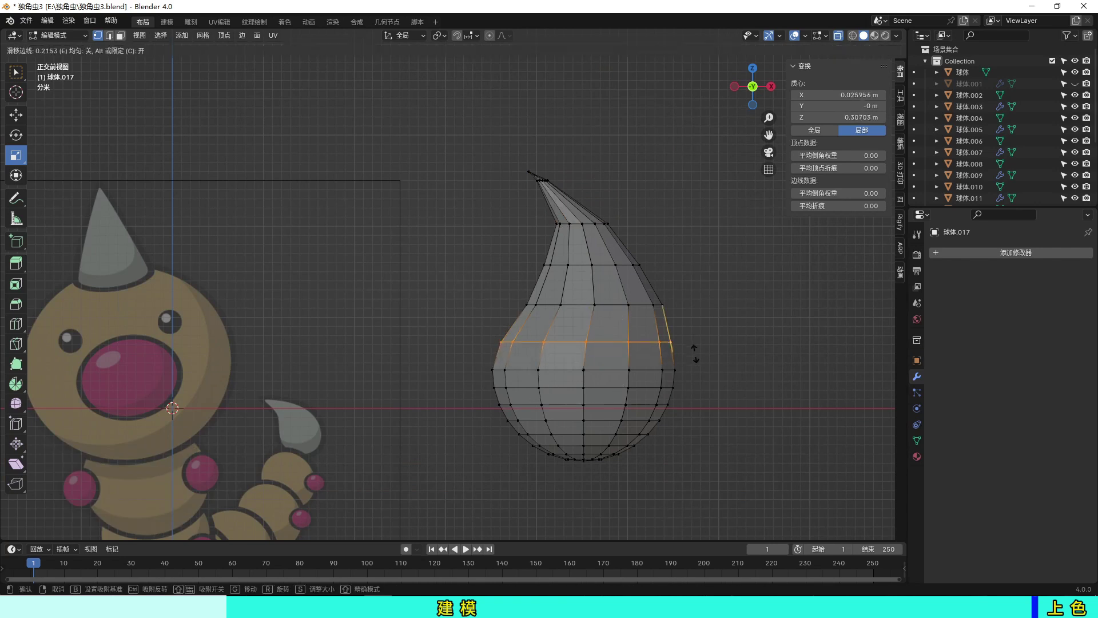
right_click(695, 348)
click(476, 319)
scroll(476, 319, down, 2)
- Widen the drop by moving edges on its right side along Z and its left side along X
drag(638, 331, 712, 343)
scroll(633, 326, up, 2)
key(g)
key(z)
click(698, 327)
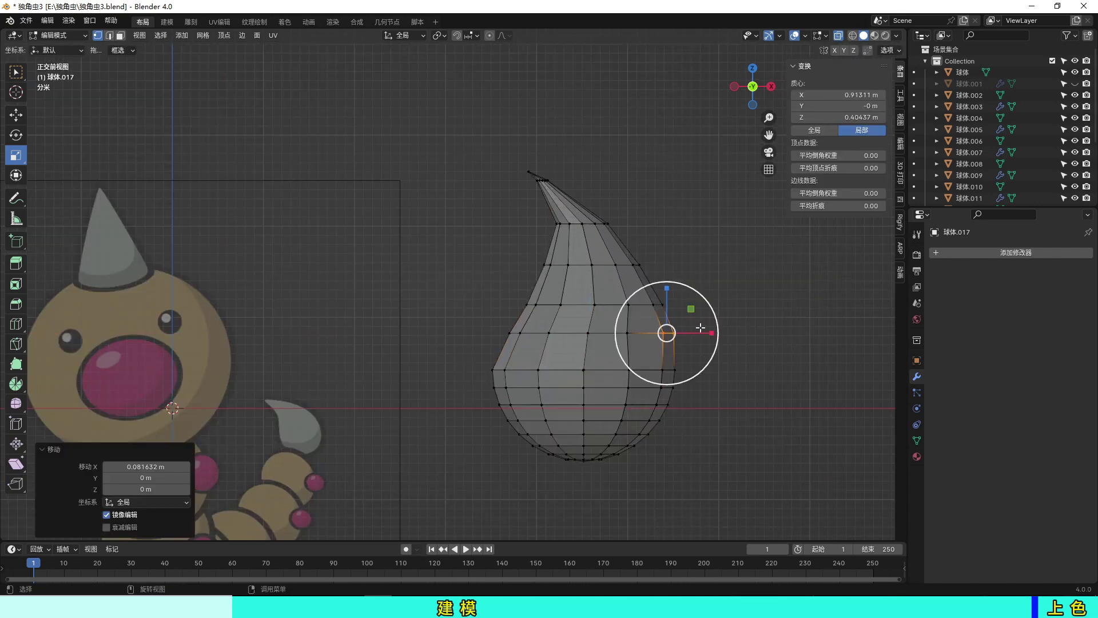
drag(483, 309, 523, 374)
key(g)
key(x)
click(769, 392)
- Slide the edge loops near and just below the tip to refine the hook
mouse_move(770, 392)
middle_down()
mouse_move(755, 429)
mouse_move(713, 387)
middle_up()
scroll(713, 387, up, 2)
alt+click(658, 210)
key(g)
key(g)
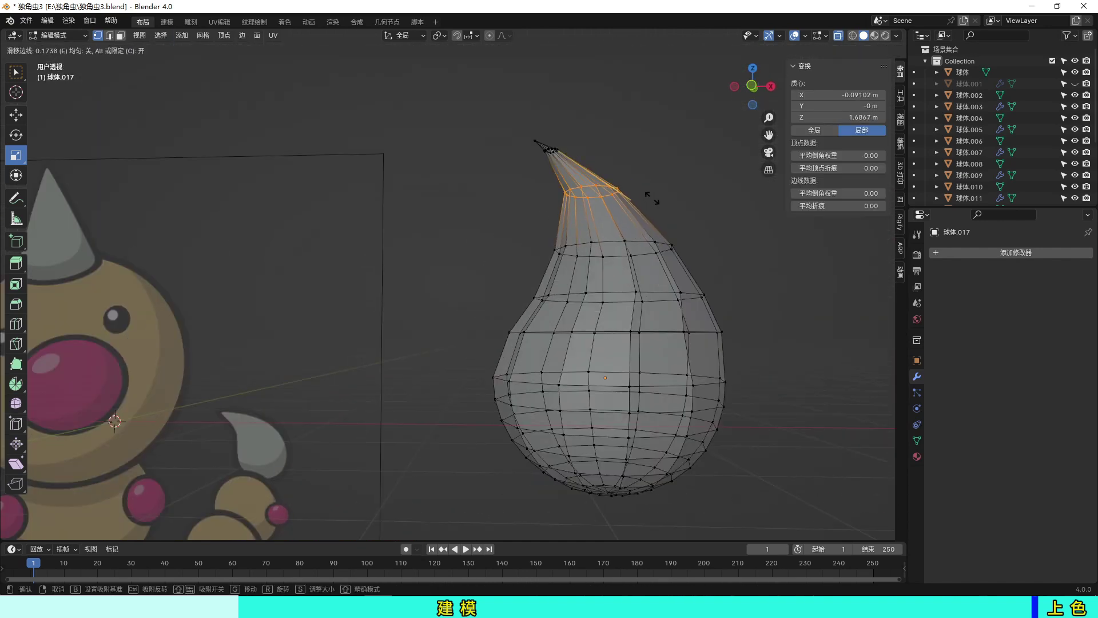
click(652, 197)
scroll(689, 216, up, 2)
key(alt+a)
drag(545, 231, 685, 262)
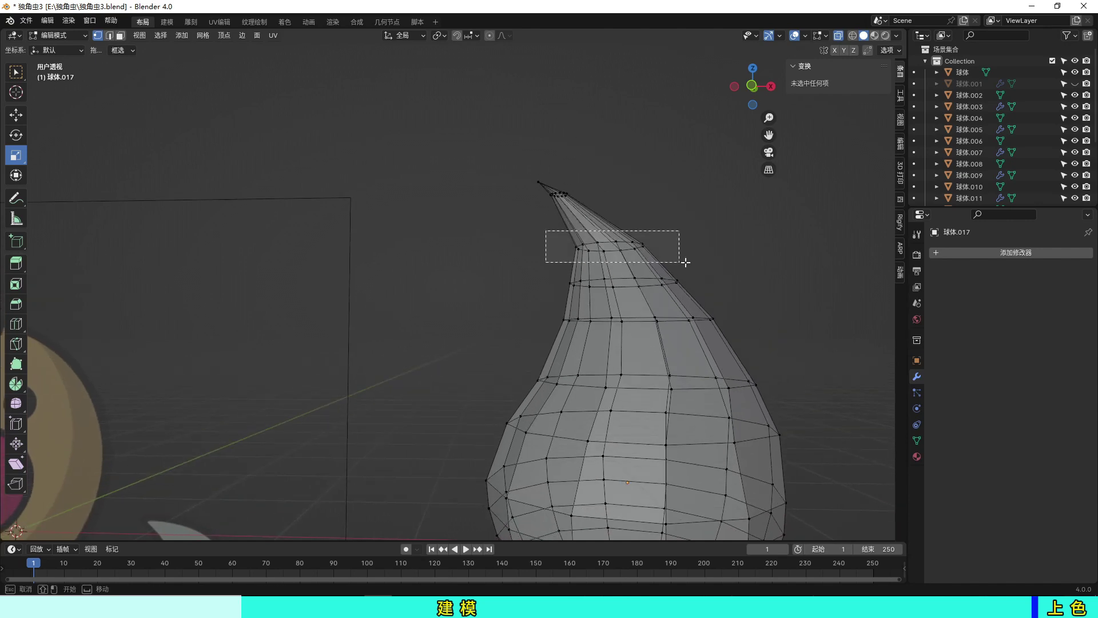
key(g)
key(g)
click(684, 248)
- Deselect everything in front view, save the file, and return to Object Mode
key(KP_1)
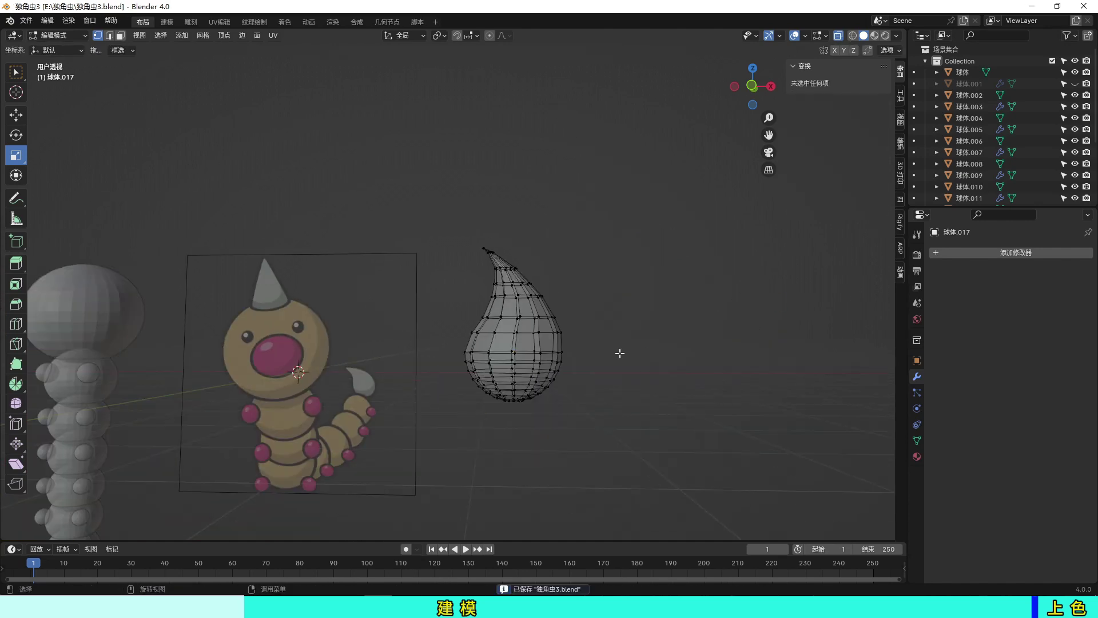
key(alt+a)
key(ctrl+s)
key(Tab)
- Add a level-2 Subdivision Surface to the drop with Ctrl+2
key(ctrl+2)
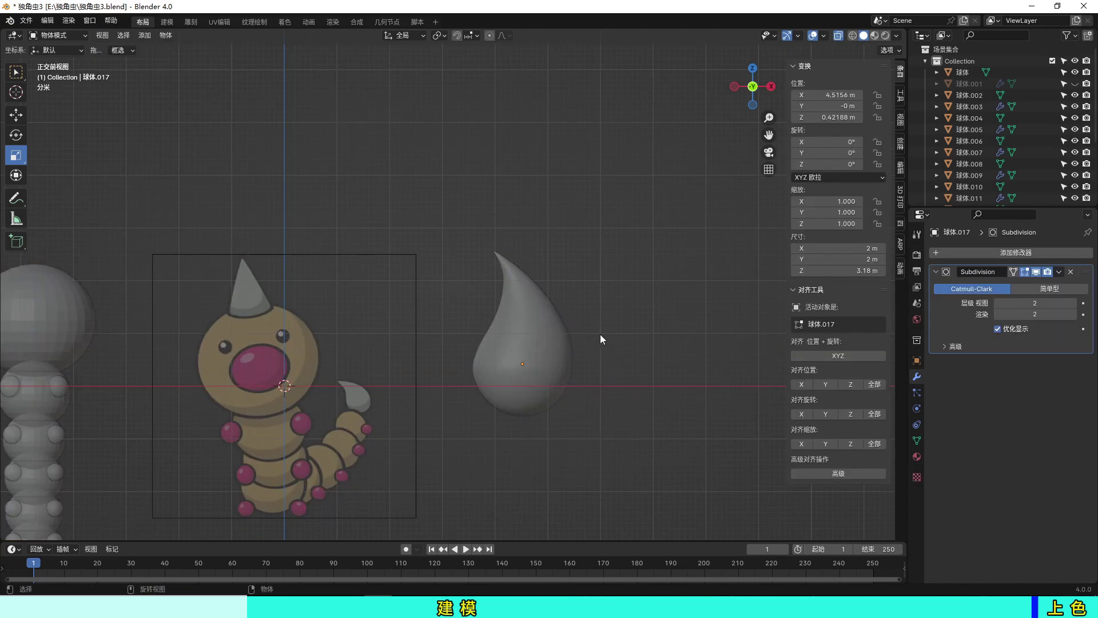
middle_drag(599, 334, 601, 323)
scroll(589, 343, up, 2)
scroll(574, 372, up, 2)
- In front-view Edit Mode, slide an edge on the drop's lower left side slightly
key(Tab)
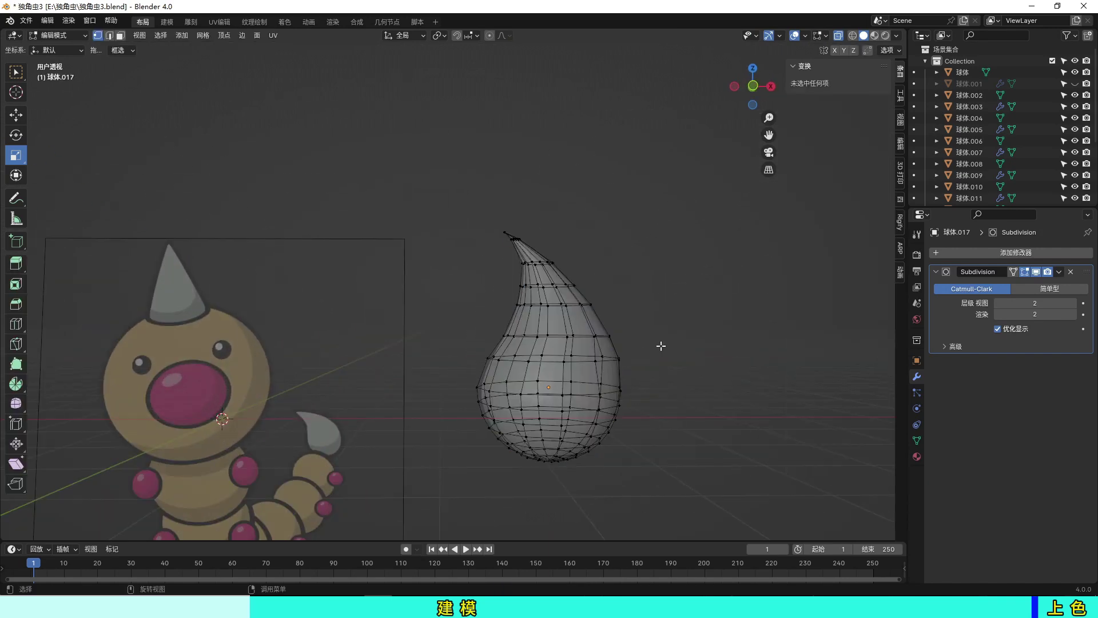
key(KP_1)
click(485, 433)
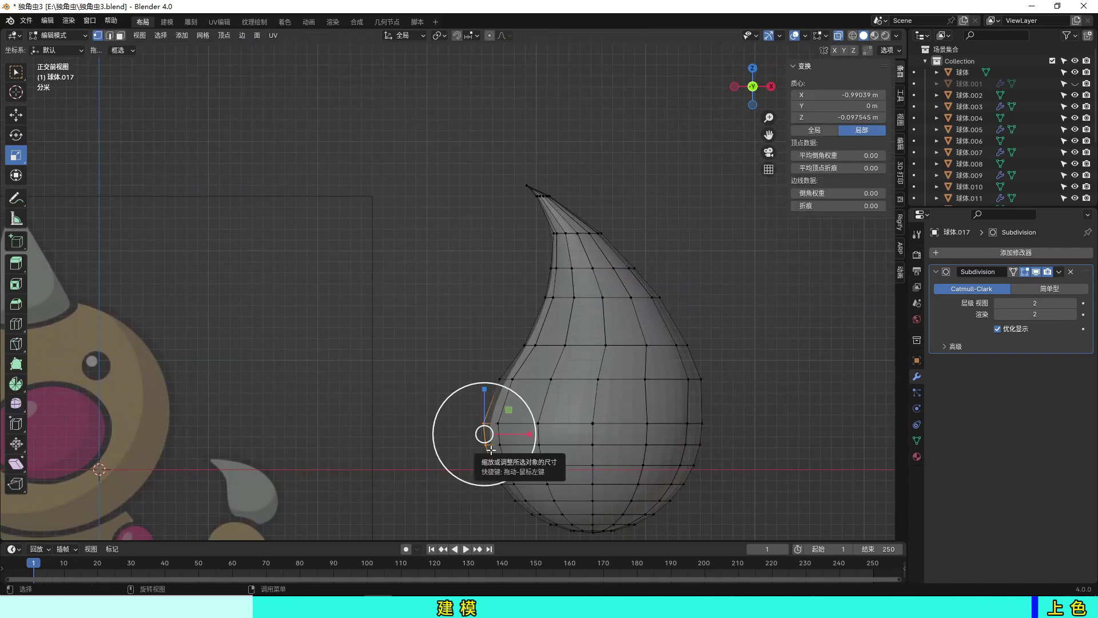
key(g)
key(g)
click(494, 449)
key(g)
right_click(496, 450)
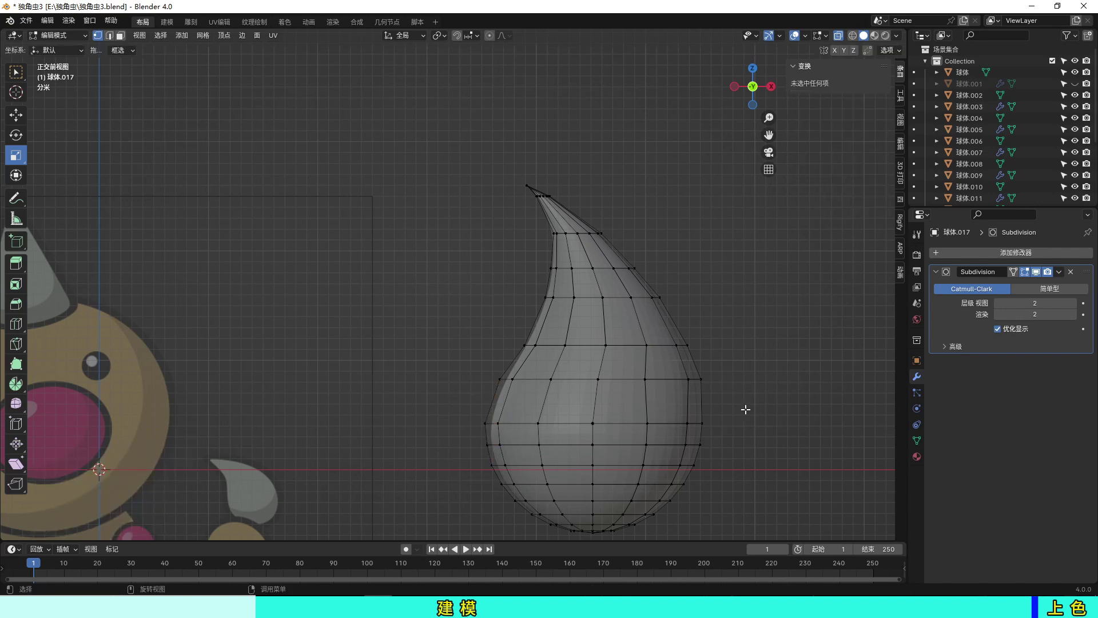
- Return to Object Mode, save, recentre the models in view, and bring up the Add menu
key(Tab)
scroll(705, 396, down, 3)
key(ctrl+s)
scroll(562, 414, down, 2)
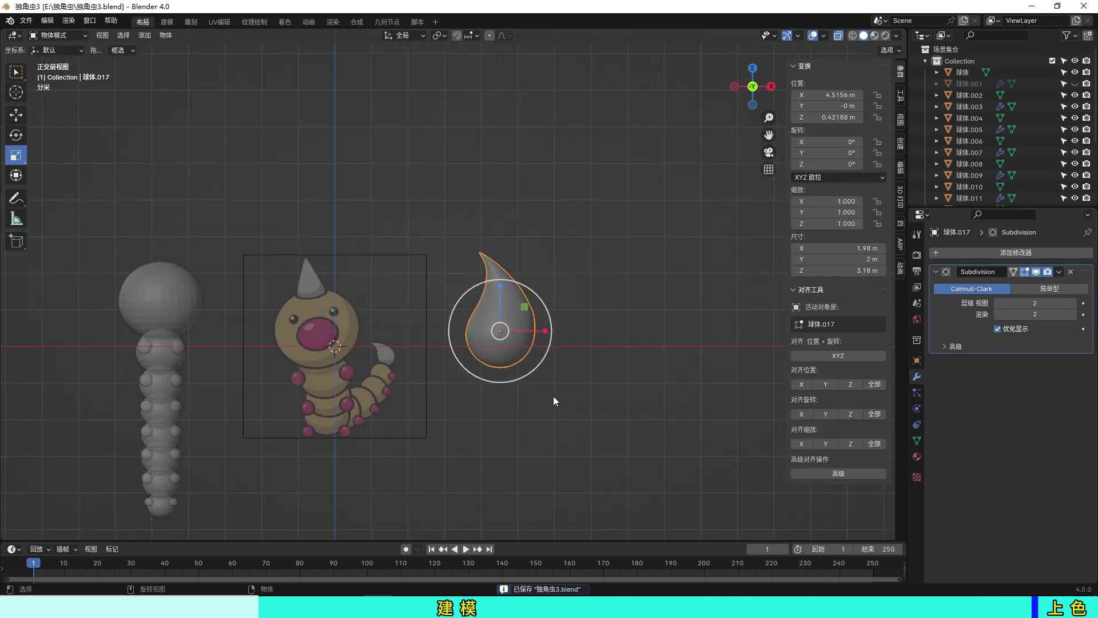
click(454, 428)
shift+middle_drag(202, 321, 378, 340)
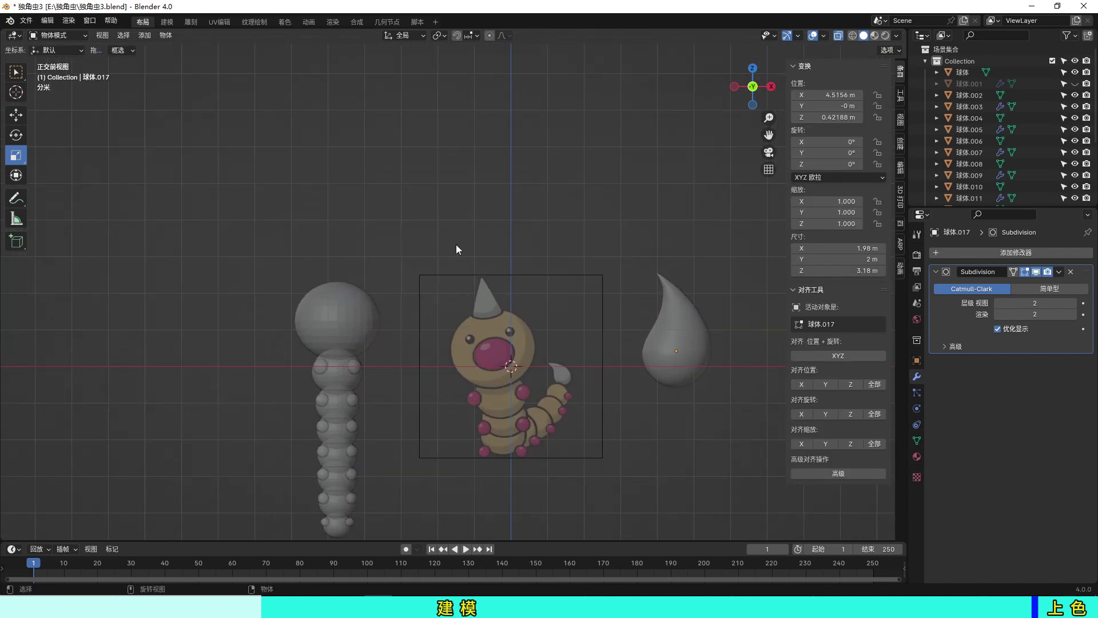
key(shift+a)
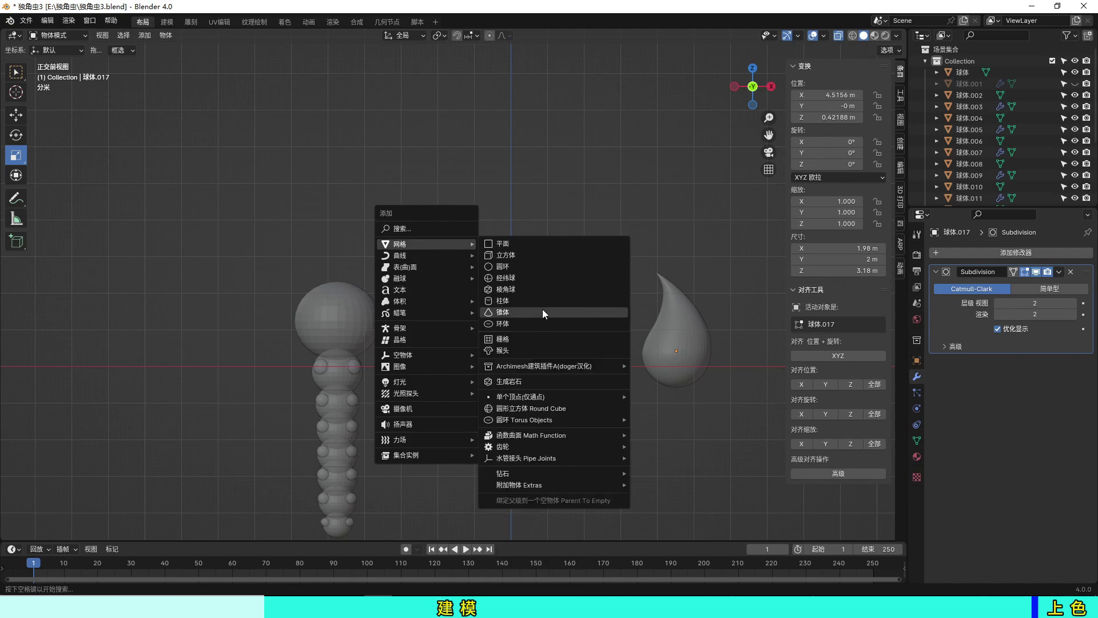
- Add a cone above the models and shrink it to horn size
click(542, 312)
key(g)
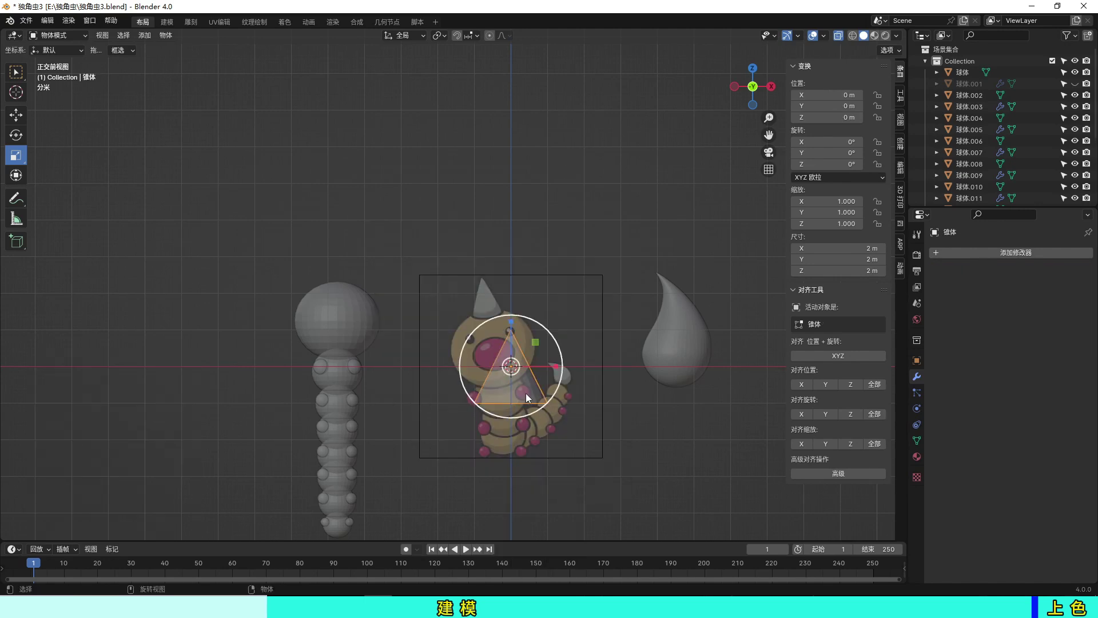
click(416, 266)
key(Tab)
scroll(417, 266, up, 2)
key(s)
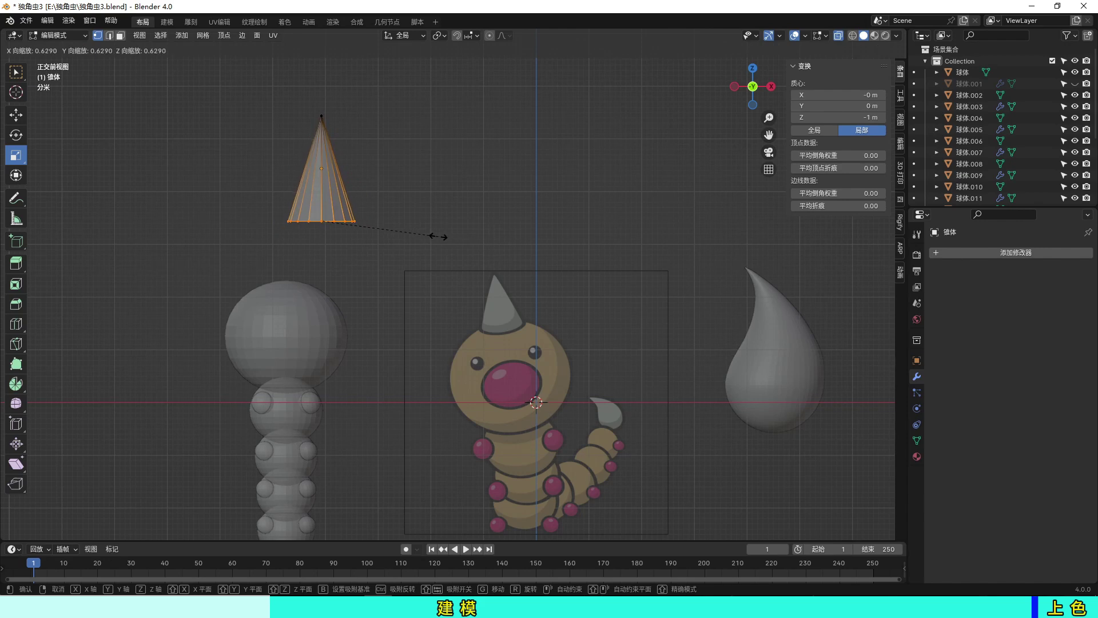
click(438, 236)
key(Tab)
key(s)
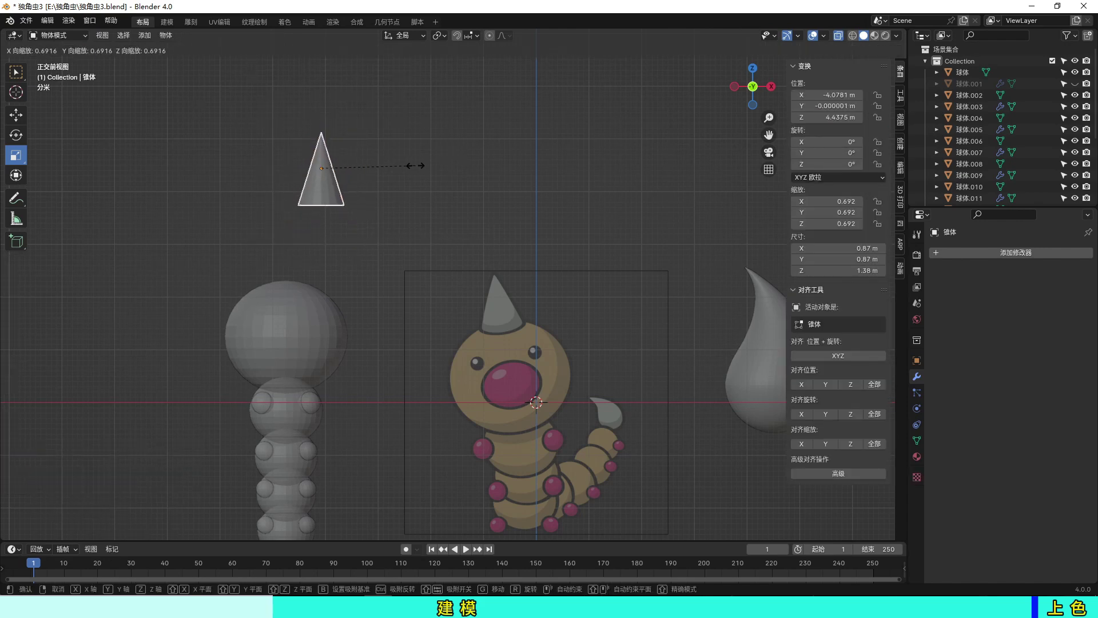
click(403, 181)
click(370, 271)
- Move the cone vertically onto the caterpillar's head sphere and save the file
middle_drag(373, 299, 493, 436)
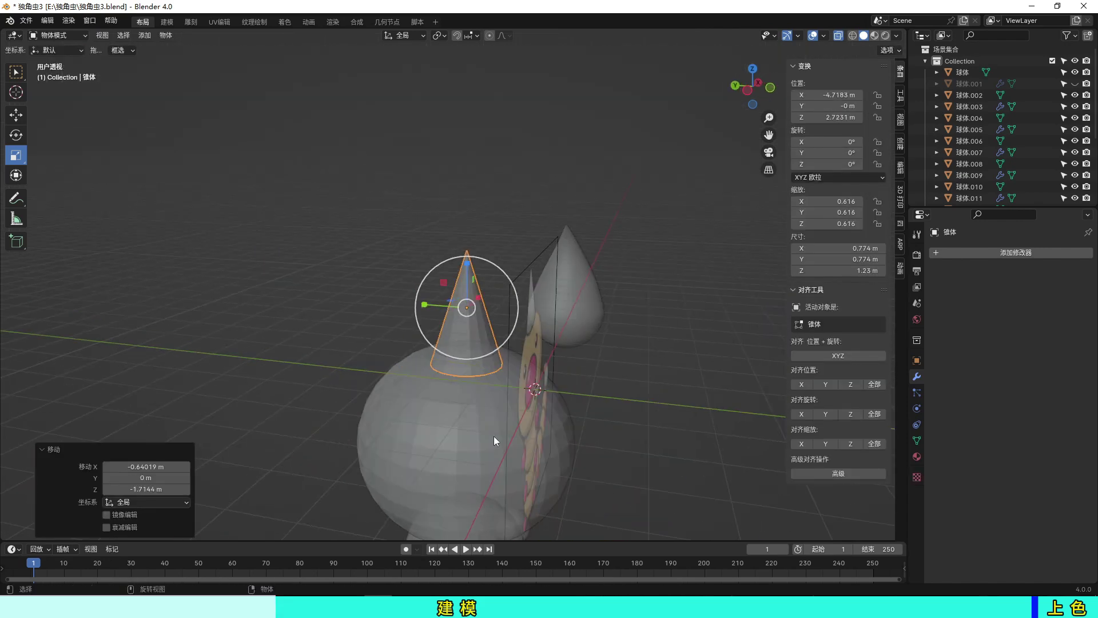
shift+click(486, 438)
middle_drag(743, 378, 515, 343)
click(334, 304)
key(g)
key(z)
click(334, 298)
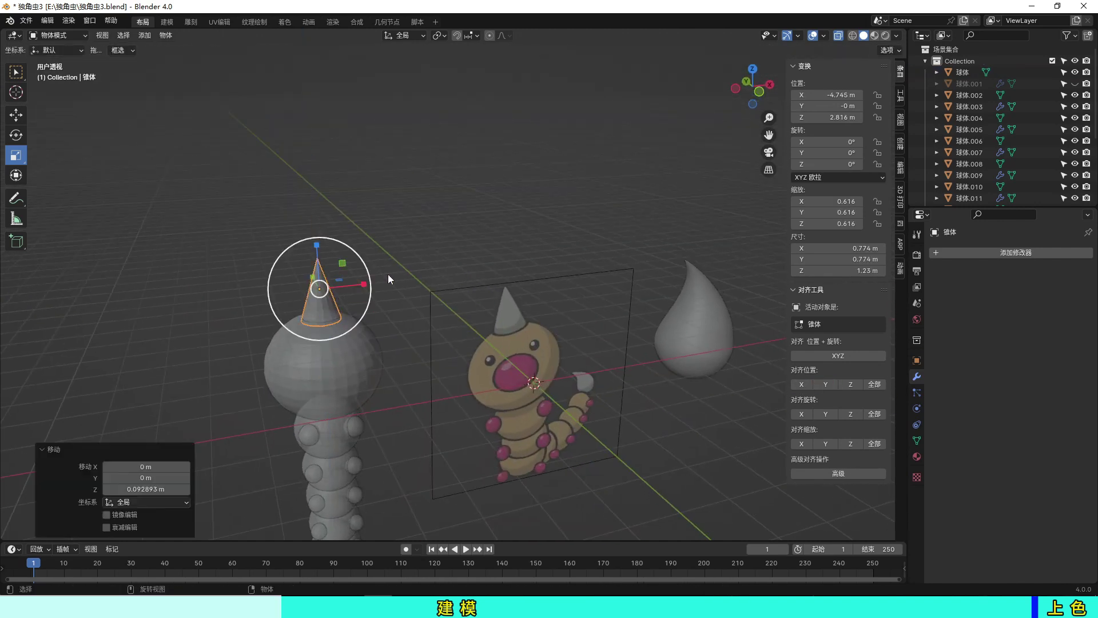
middle_drag(388, 273, 434, 394)
key(ctrl+s)
- Return to front view and bring up the Add menu again
middle_drag(399, 396, 406, 412)
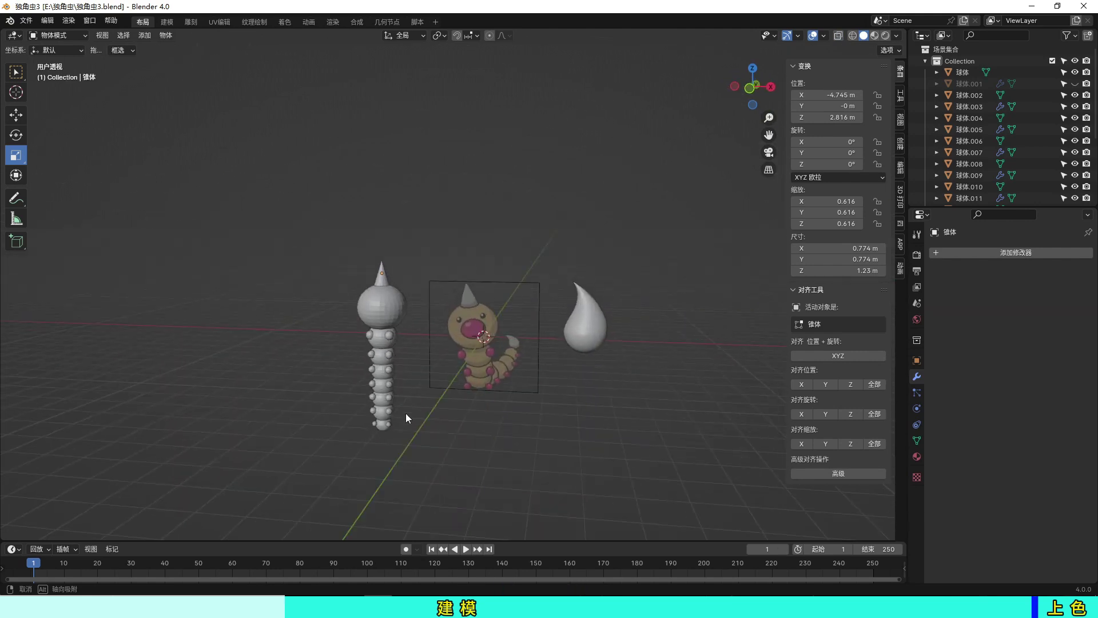
scroll(461, 243, up, 2)
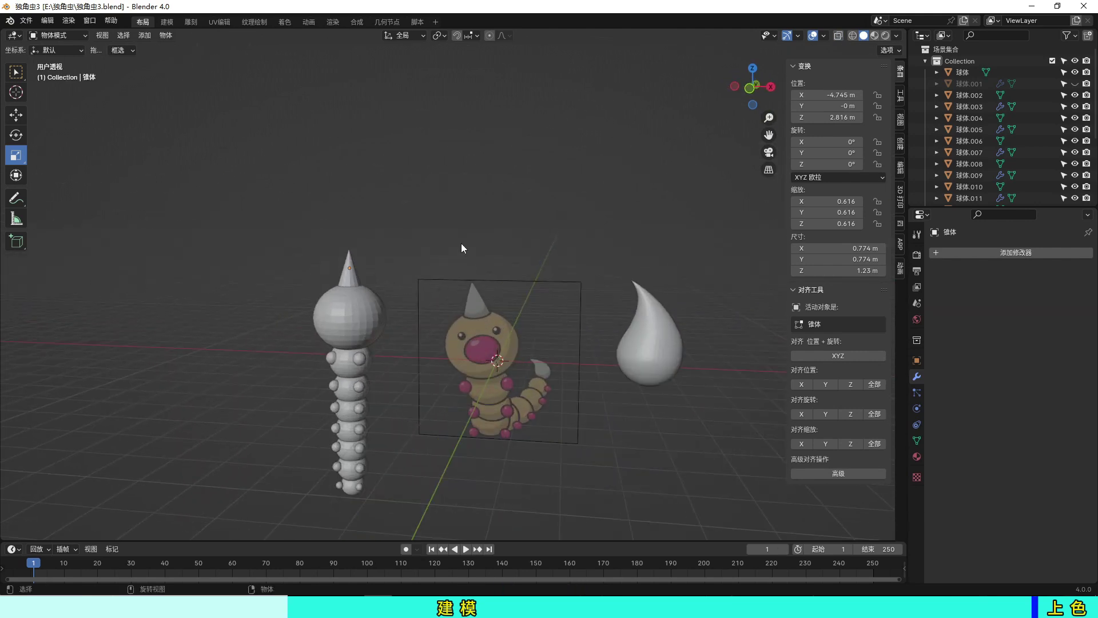
key(KP_1)
key(shift+a)
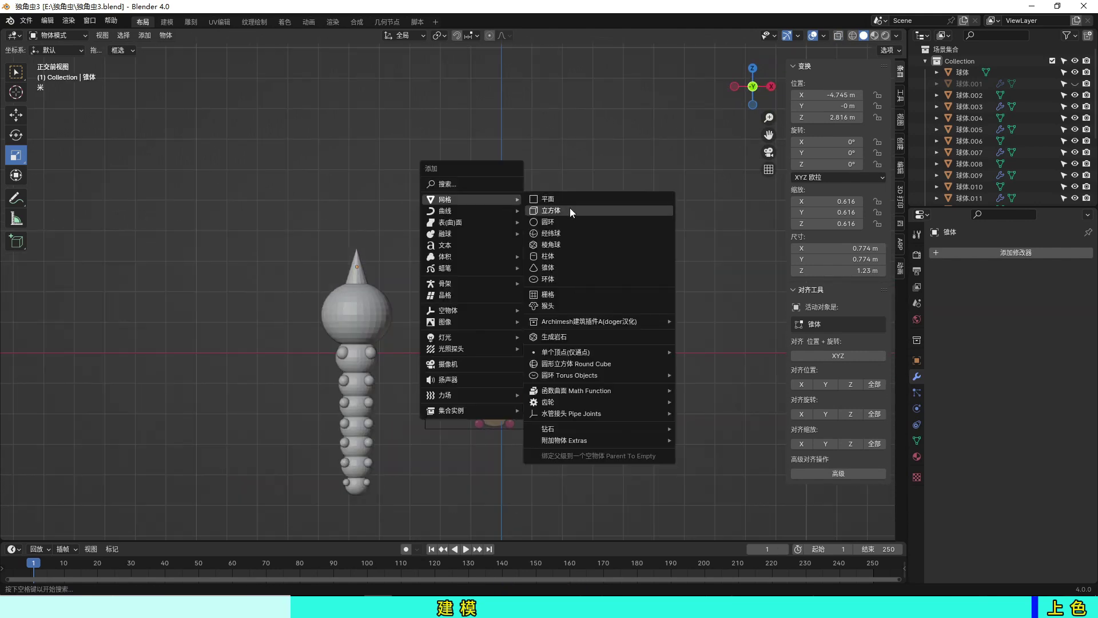
- Add a subdivision-smoothed cube and lower its top edge to flatten it
click(569, 207)
key(ctrl+2)
scroll(579, 267, up, 3)
key(Tab)
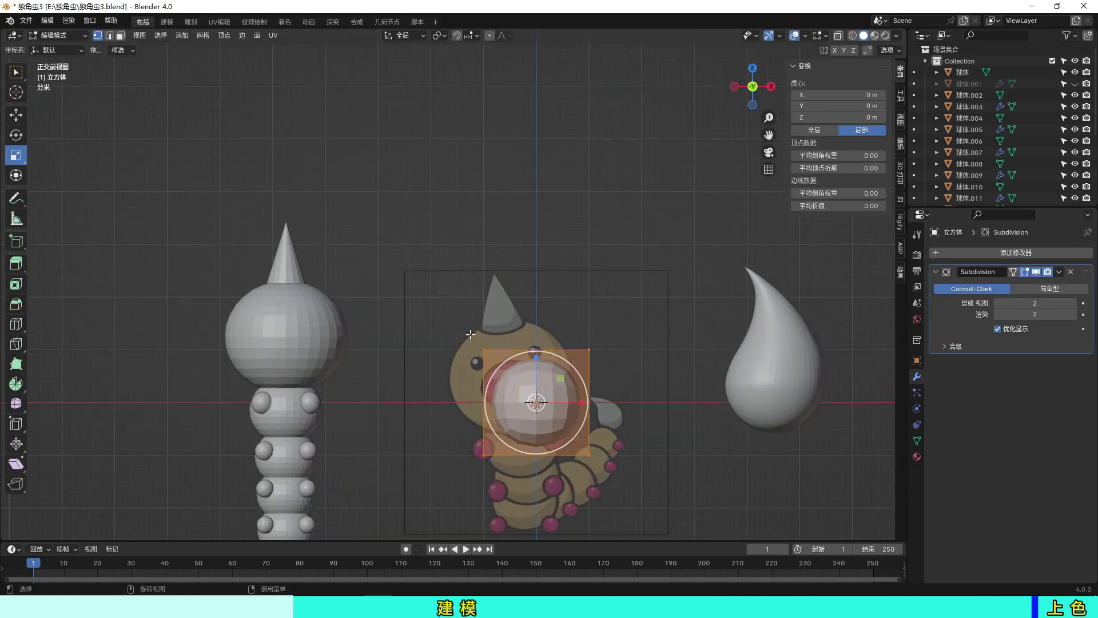
key(alt+z)
drag(435, 329, 714, 393)
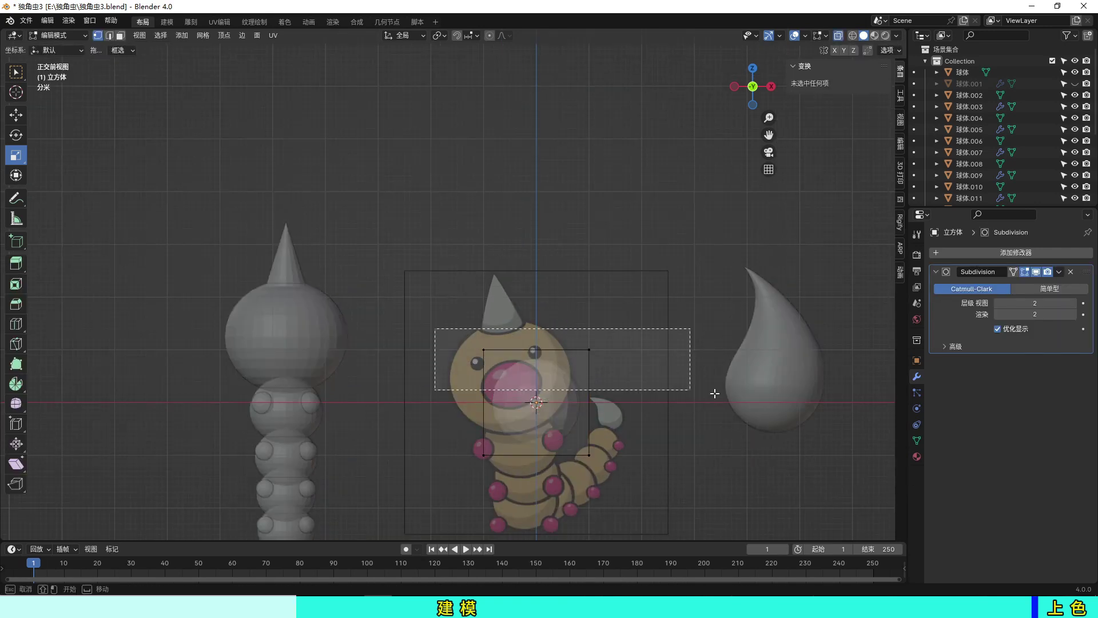
key(g)
key(z)
click(630, 396)
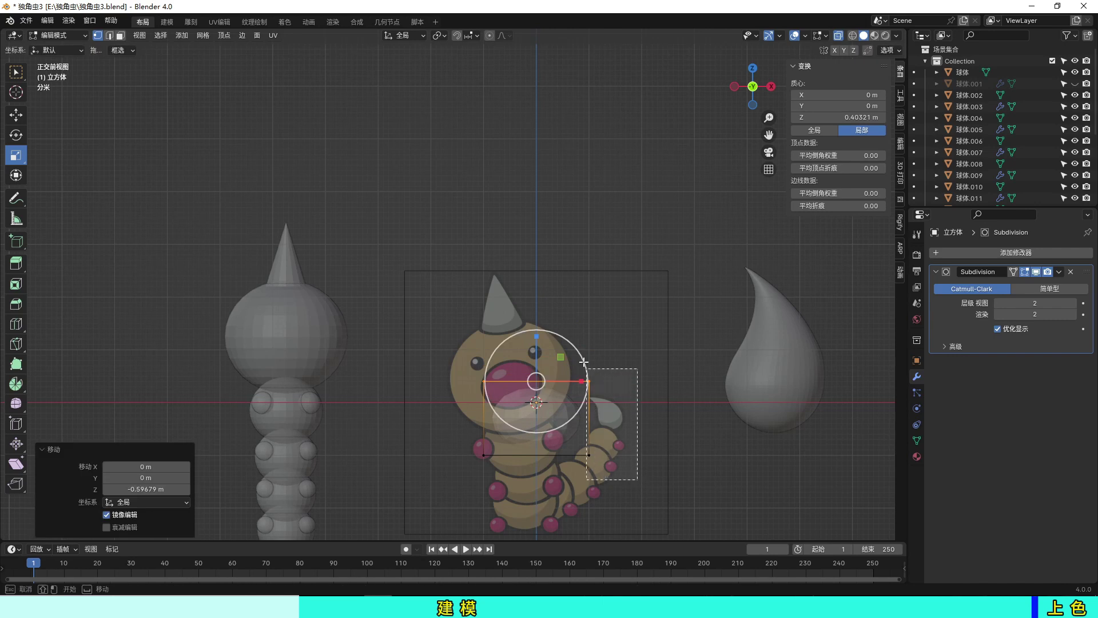
- Narrow the cube along X and place it on the left model's head
click(589, 418)
key(a)
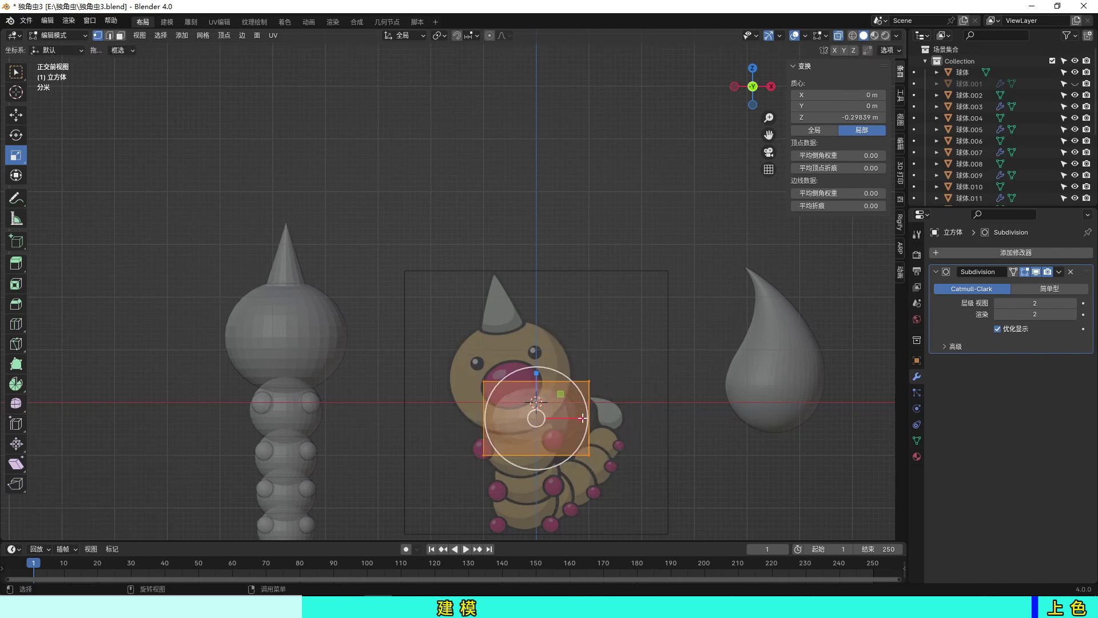
key(s)
key(x)
click(606, 446)
click(580, 433)
key(Tab)
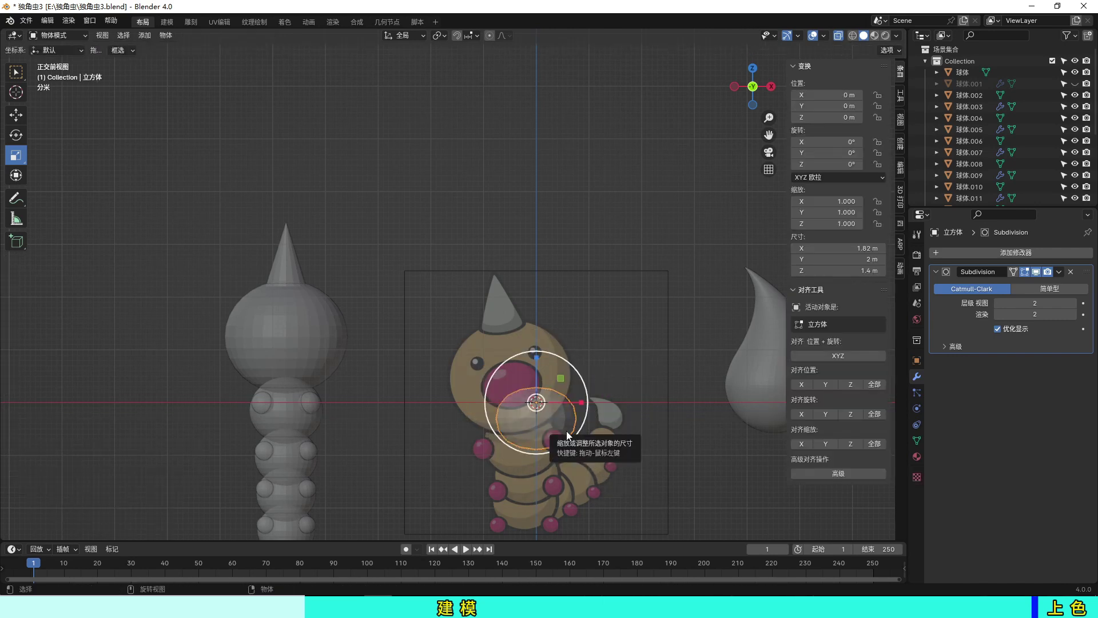
key(g)
click(318, 355)
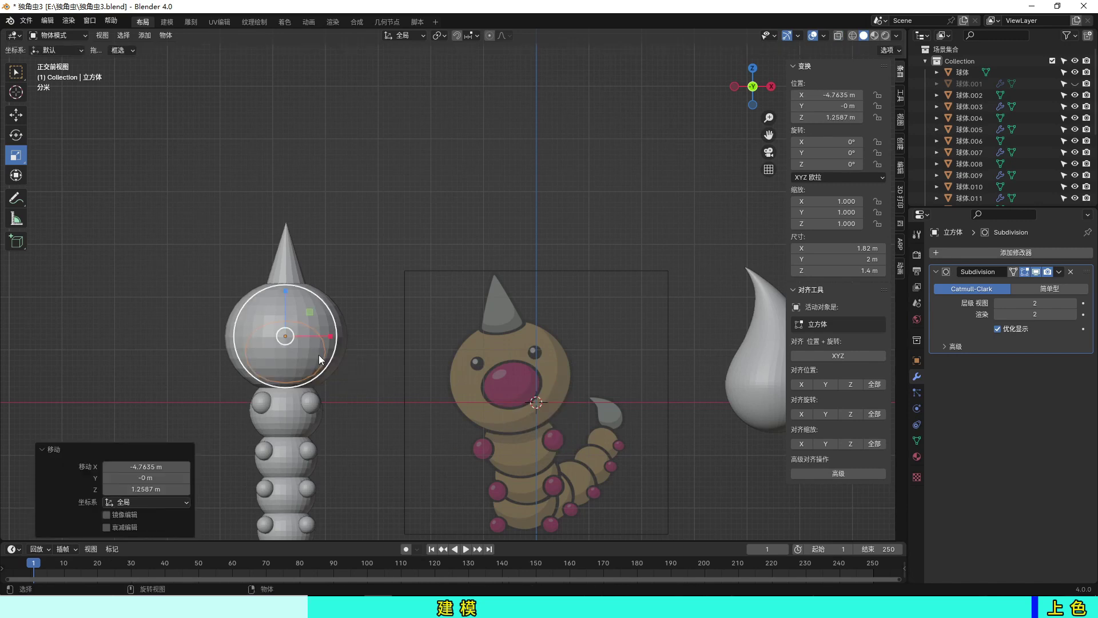
- Reposition the snout piece from the side view and shrink it from the front view
click(312, 368)
middle_drag(311, 369, 410, 396)
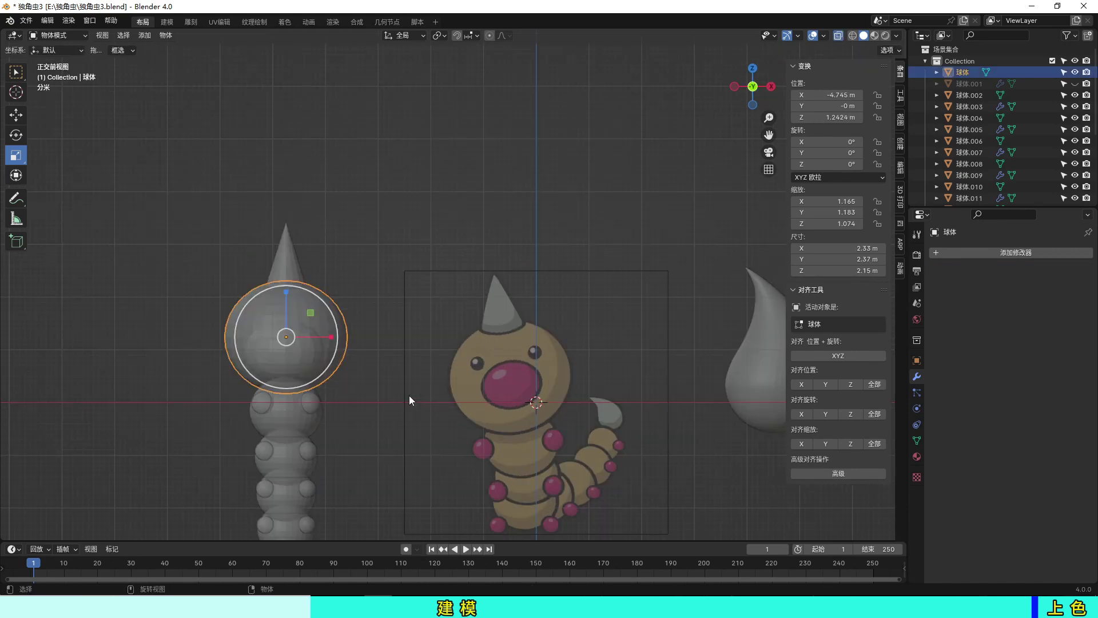
key(ctrl+KP_3)
scroll(445, 394, up, 2)
click(567, 389)
key(g)
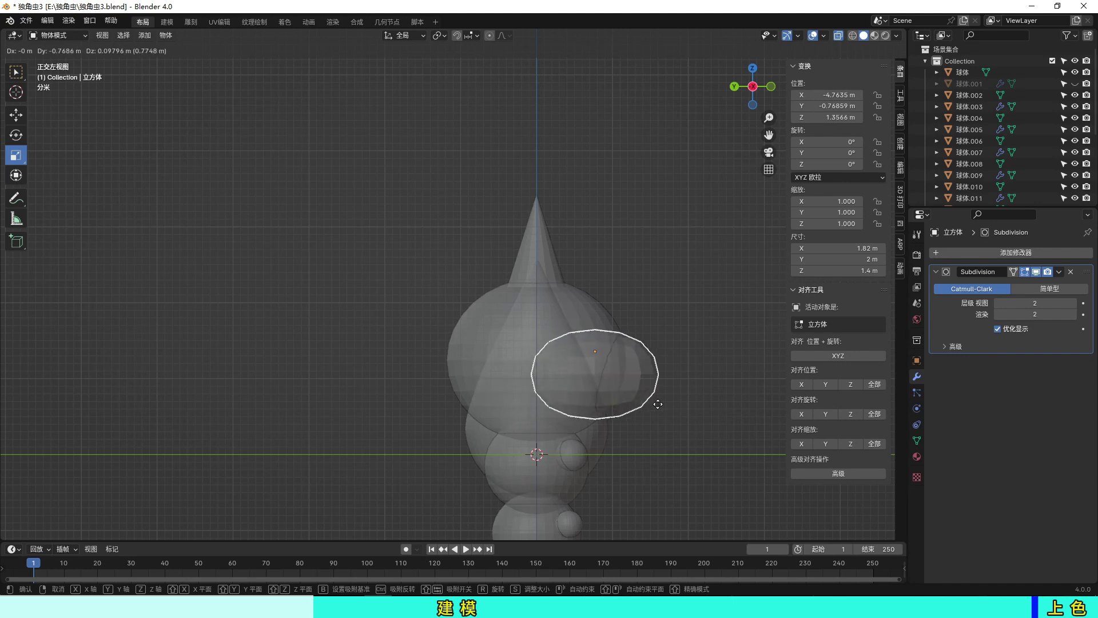
click(662, 407)
mouse_move(629, 436)
middle_down()
mouse_move(386, 427)
mouse_move(465, 408)
middle_up()
key(KP_1)
key(s)
click(354, 405)
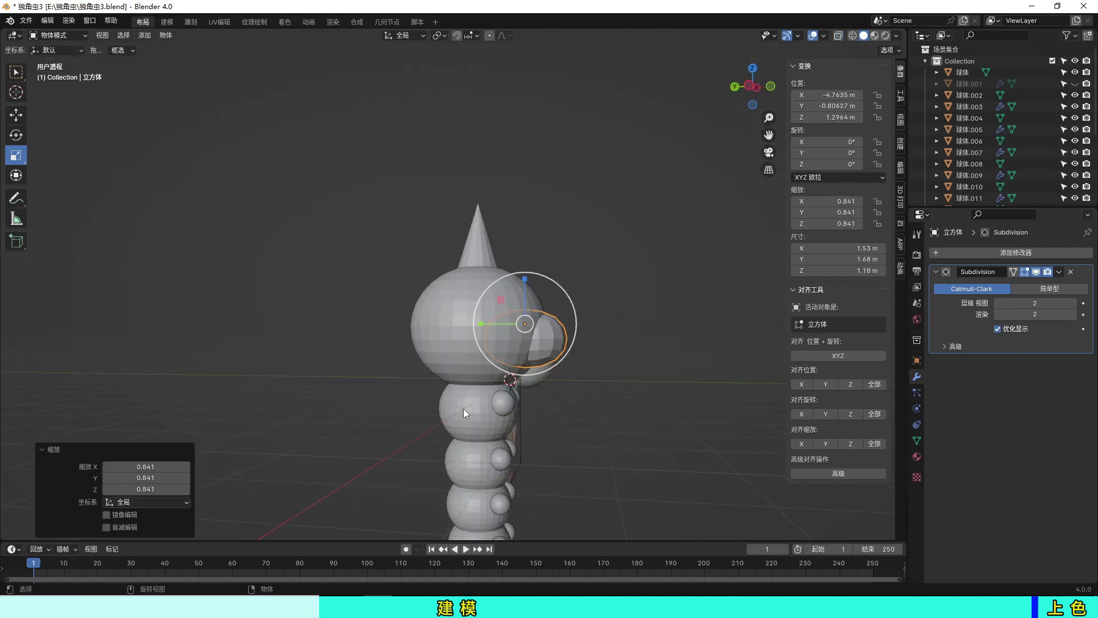
- Raise the snout slightly along Z and scale it to 0.786, checking from the front view
key(ctrl+KP_3)
key(g)
key(z)
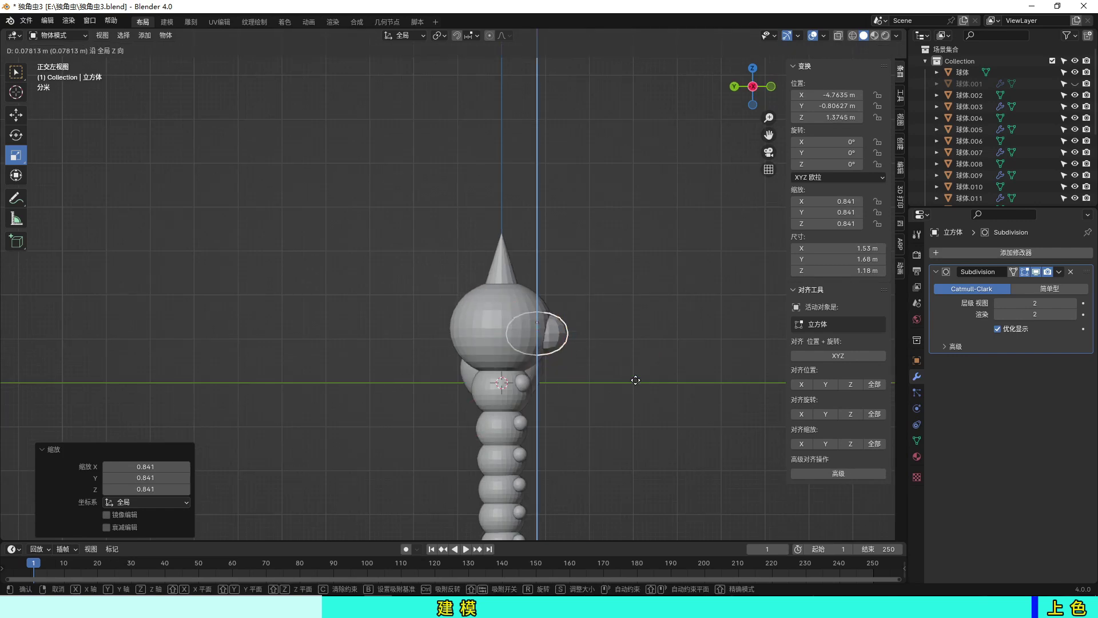
click(635, 379)
key(s)
click(631, 375)
middle_drag(630, 375, 605, 385)
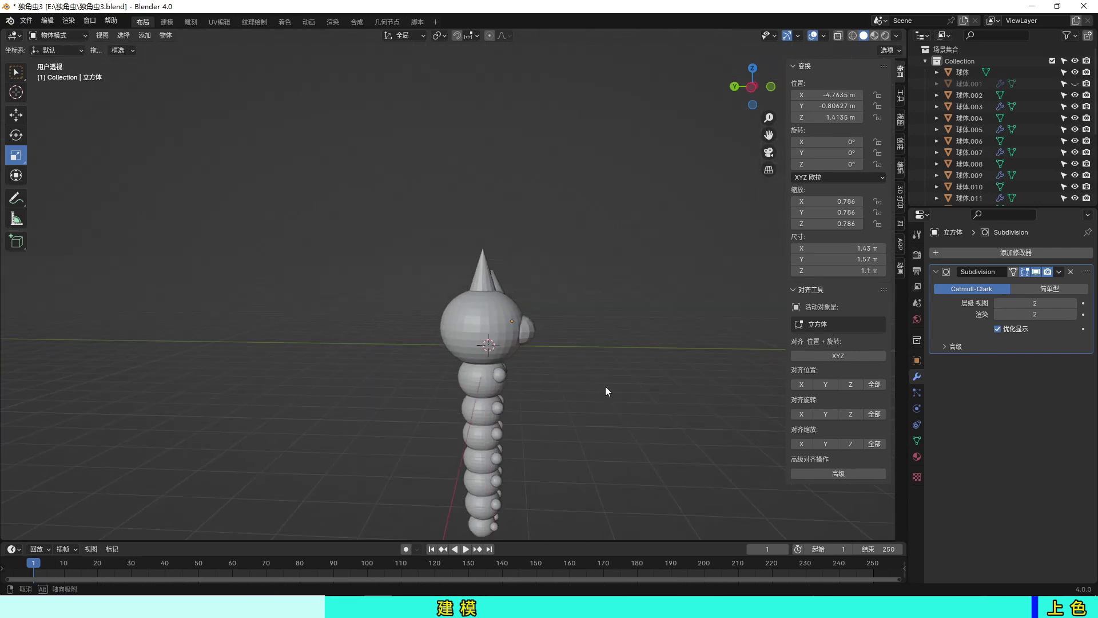
key(KP_1)
middle_drag(376, 407, 466, 409)
key(KP_1)
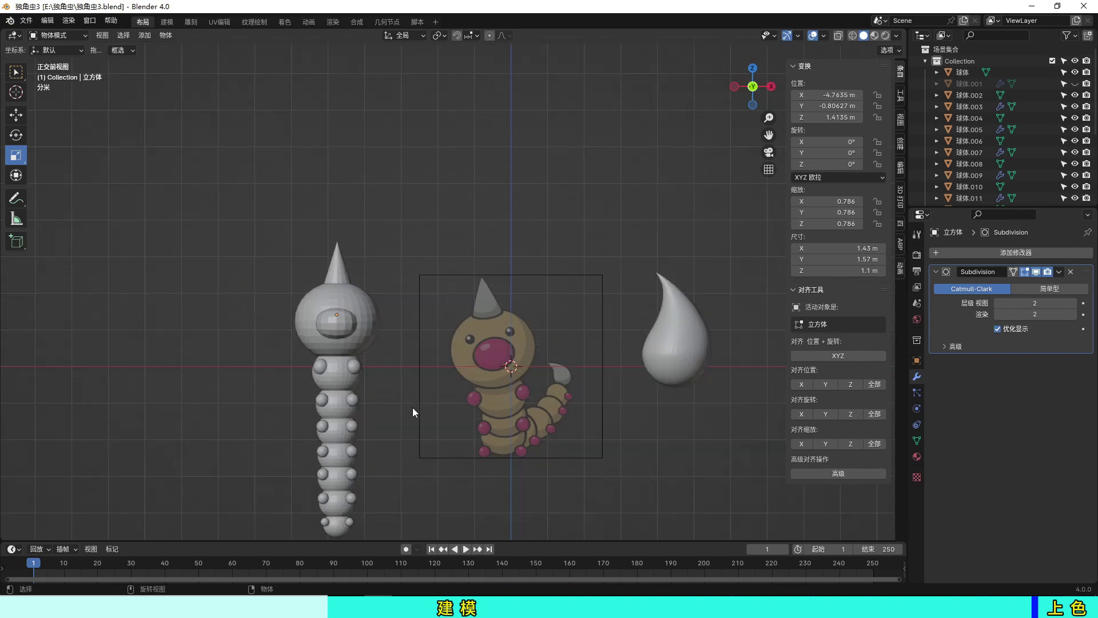
scroll(413, 407, up, 2)
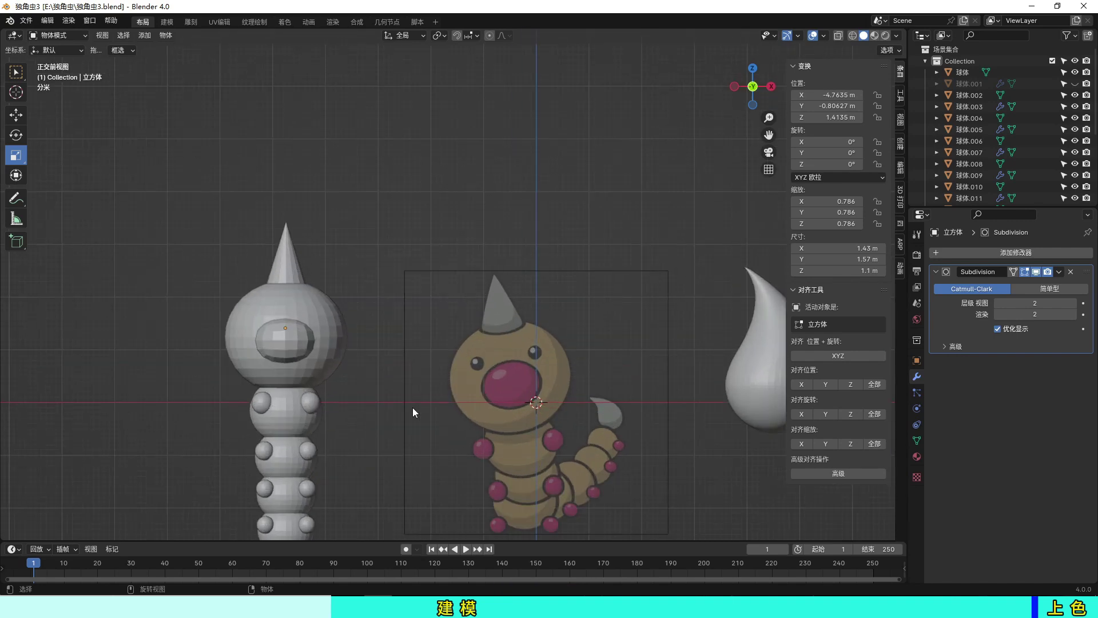
scroll(343, 388, up, 1)
shift+middle_drag(343, 389, 613, 368)
- Add a UV sphere, redoing the first attempt, and shrink it
key(shift+a)
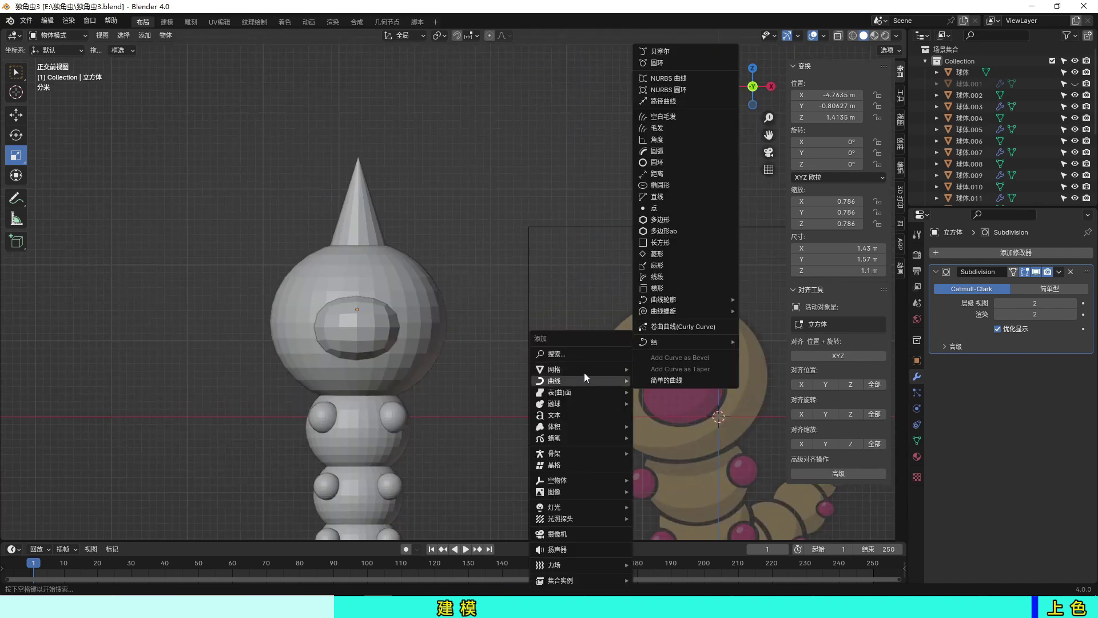
mouse_move(577, 369)
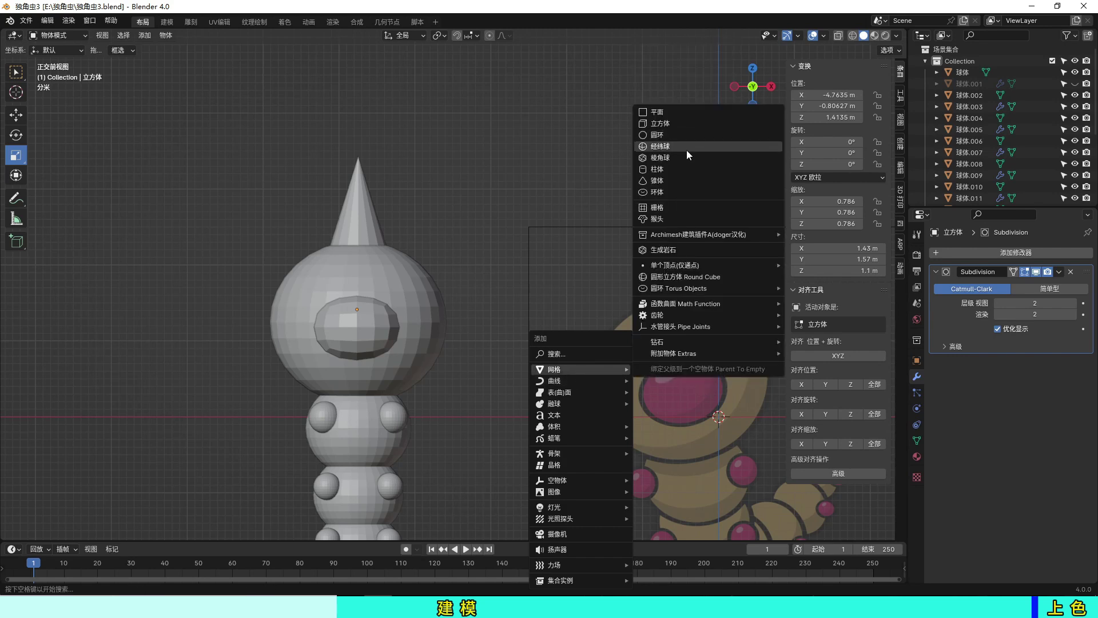
click(686, 150)
key(s)
key(ctrl+z)
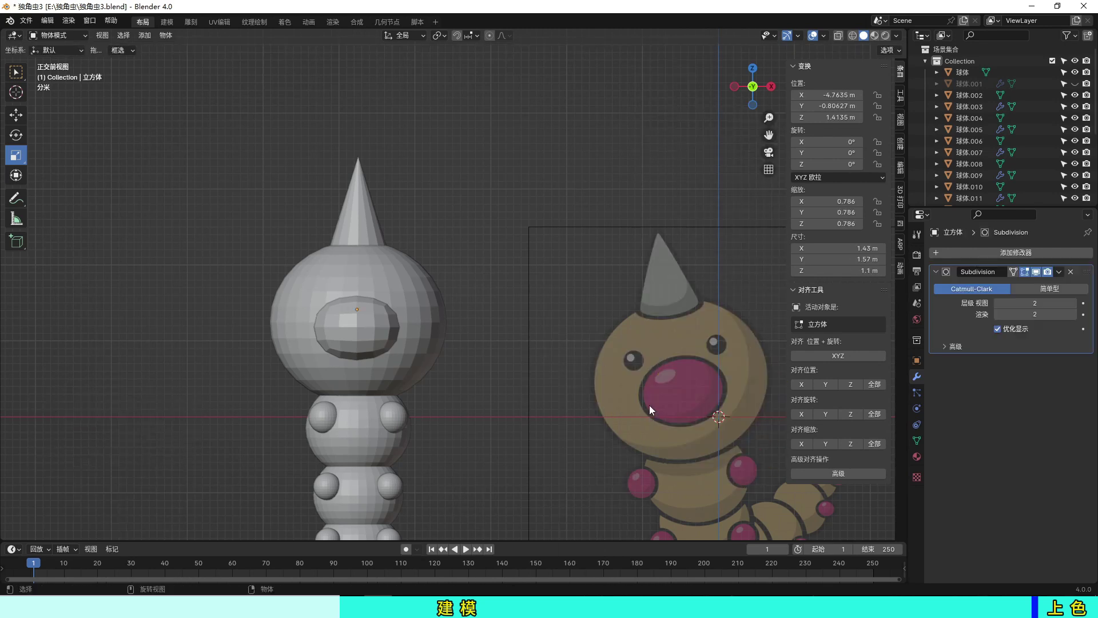
key(shift+a)
click(709, 149)
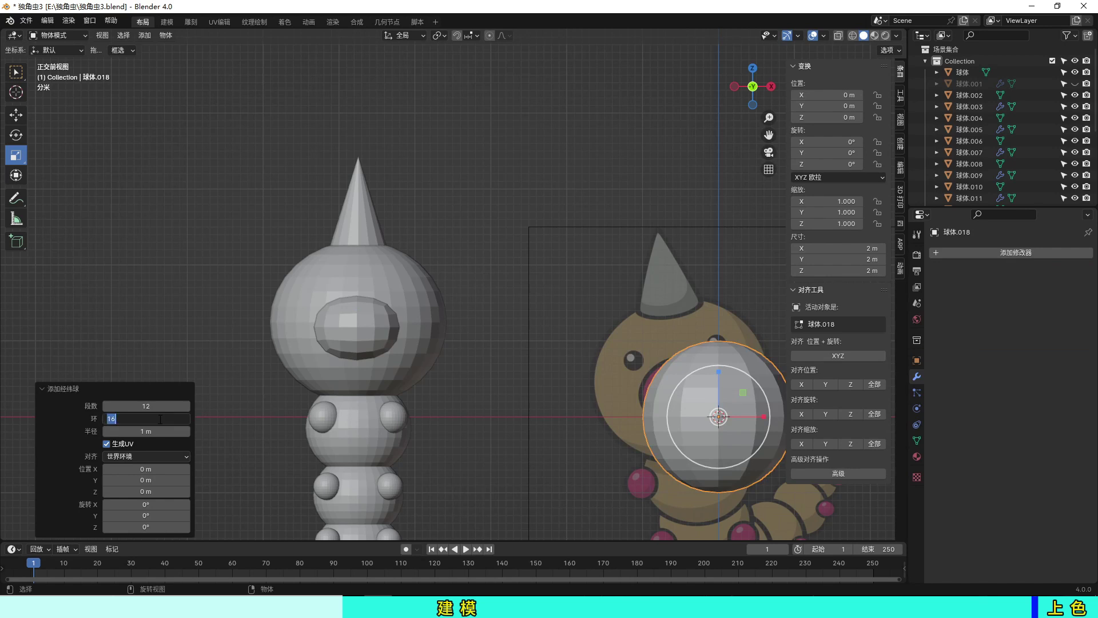
key(s)
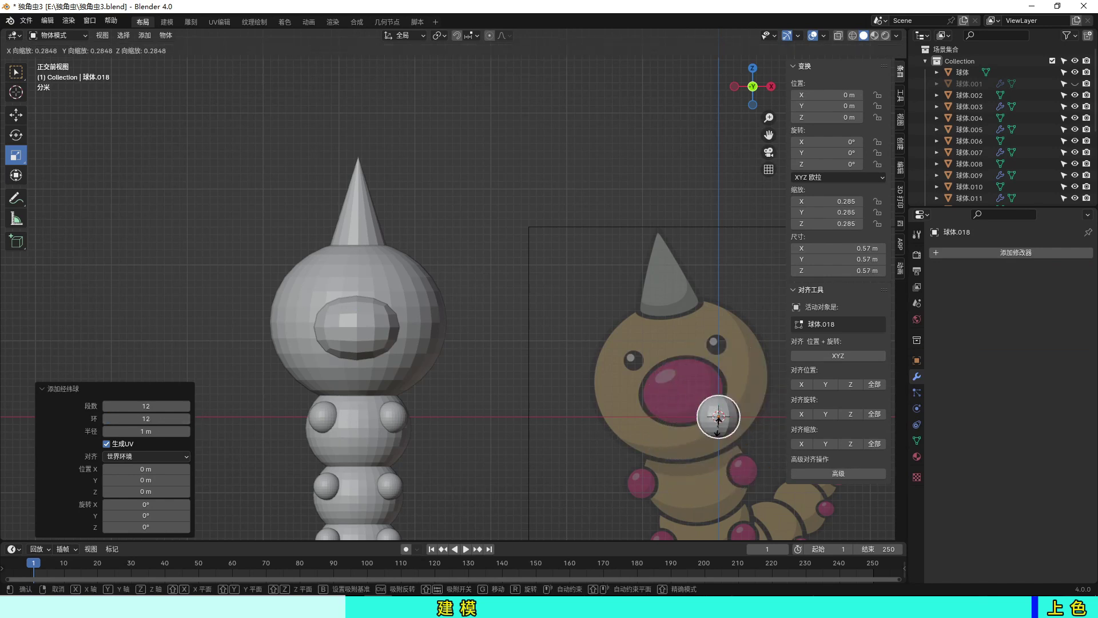
click(686, 422)
- Place the sphere on the head at eye size and set its depth from the side view
key(g)
click(403, 301)
key(s)
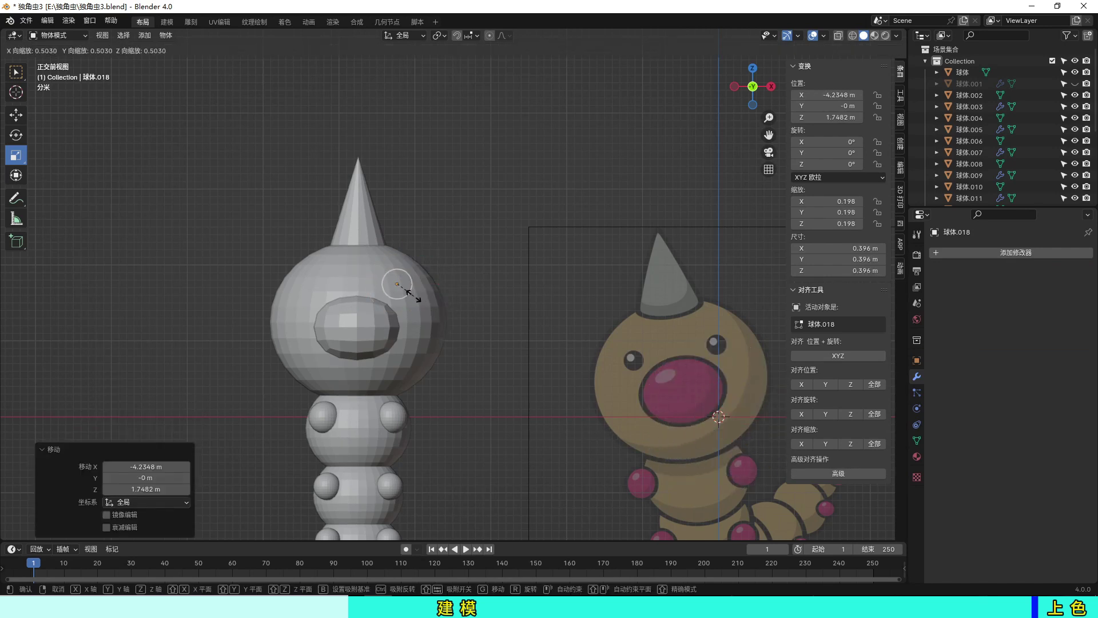
click(410, 293)
key(ctrl+KP_3)
key(g)
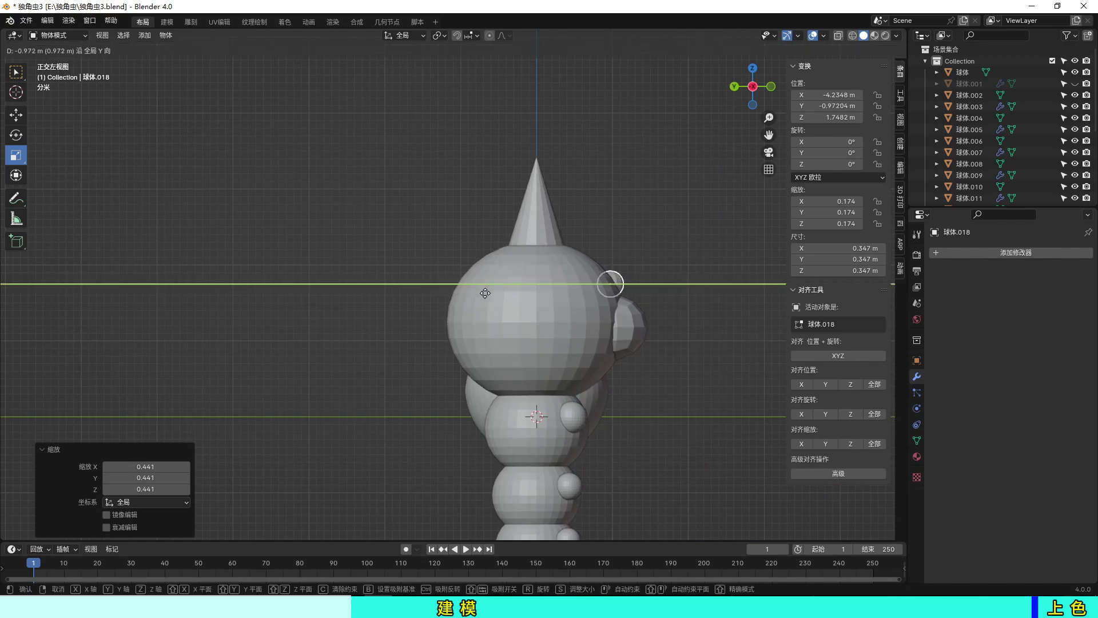
click(479, 301)
- Shrink the eye further and push it into the head along Y
key(KP_1)
key(s)
click(455, 367)
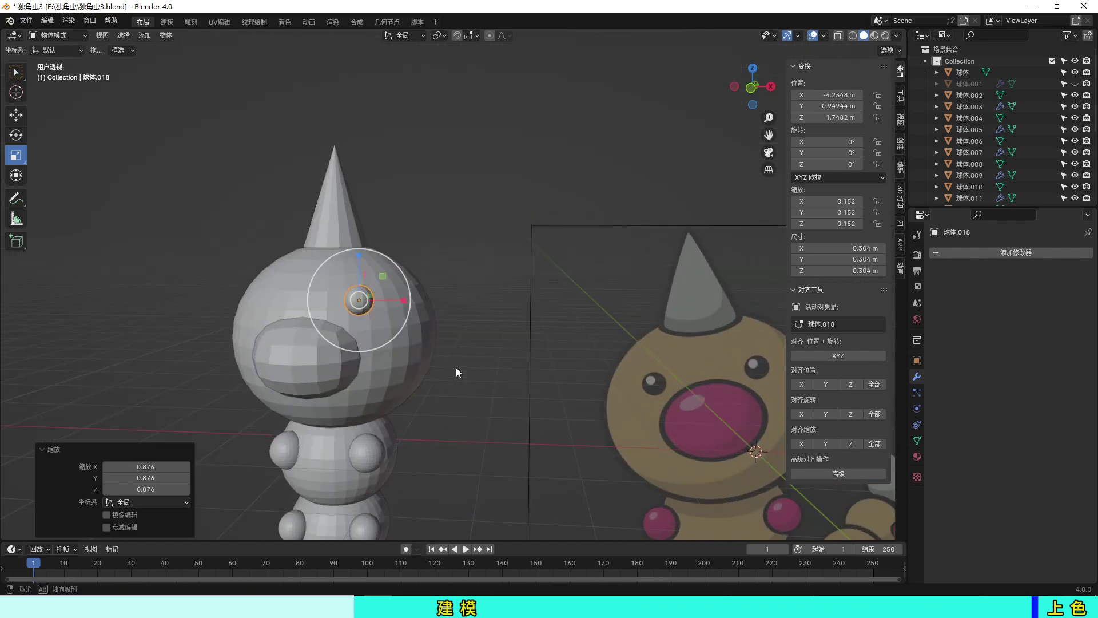
key(KP_3)
key(g)
key(y)
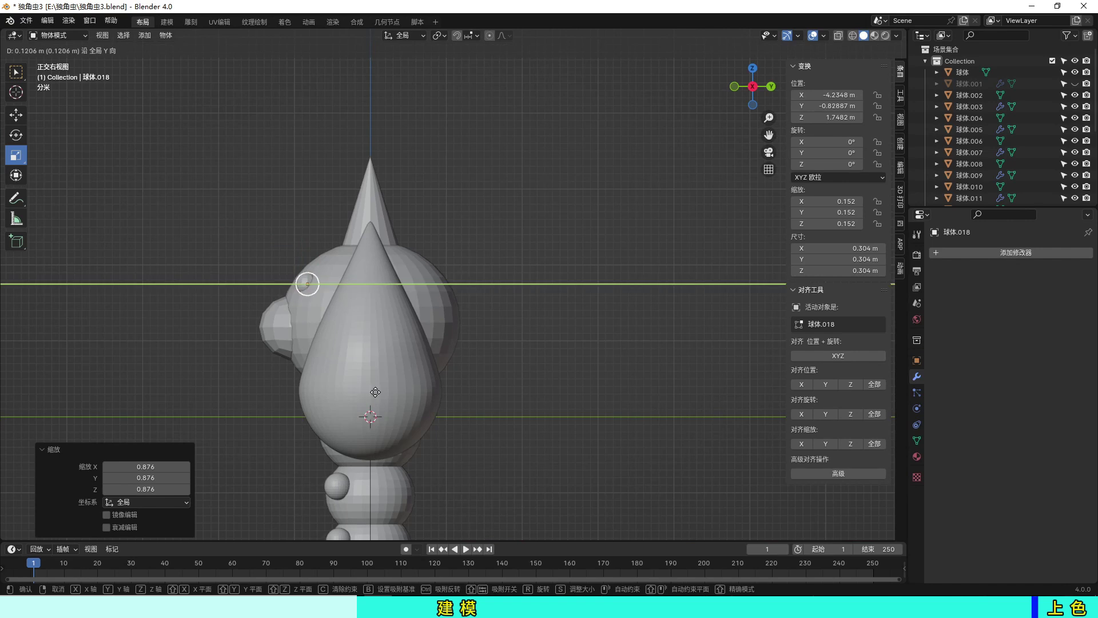
click(369, 393)
key(KP_1)
scroll(570, 403, down, 2)
scroll(478, 390, down, 1)
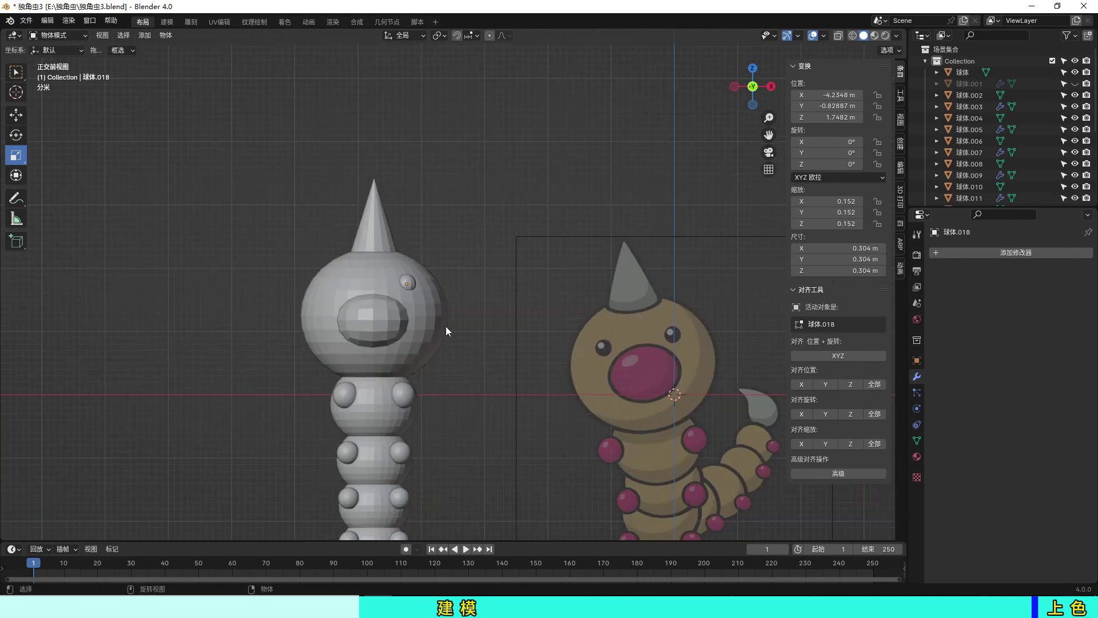
- Mirror the eye with a Mirror modifier using the head sphere, save, and select all body parts
click(1028, 253)
click(894, 330)
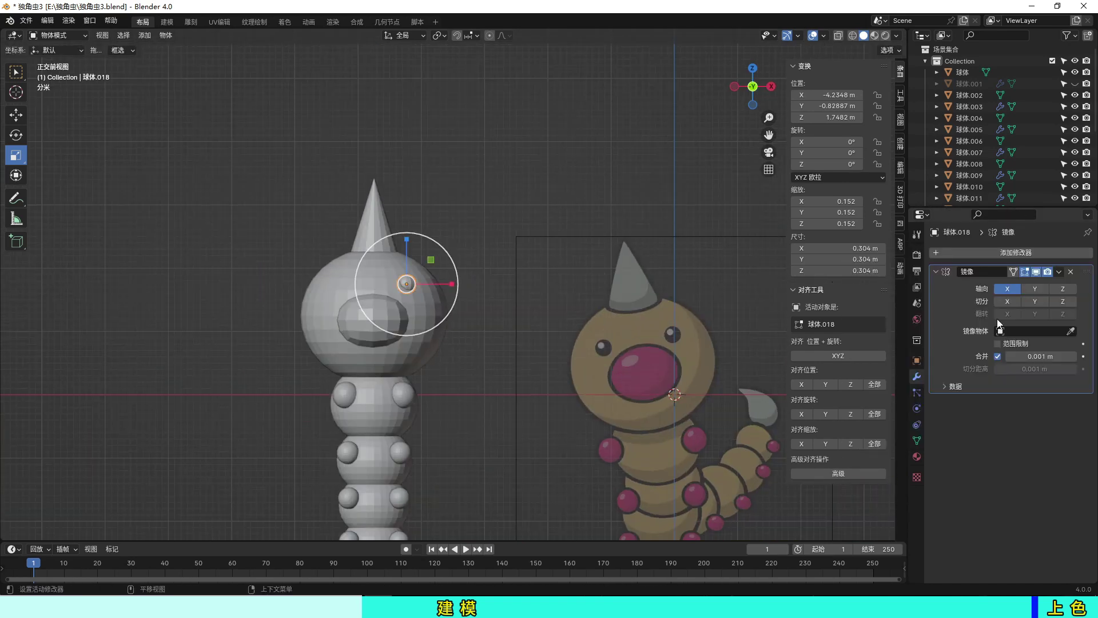
click(428, 309)
scroll(452, 355, down, 3)
key(ctrl+s)
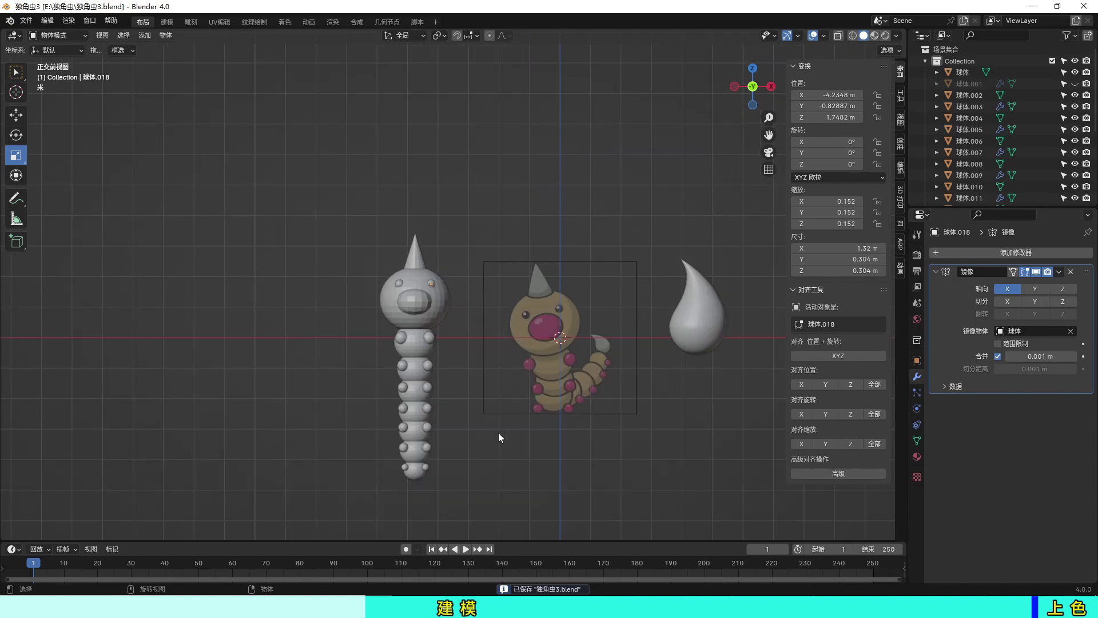
drag(350, 195, 459, 495)
- Union all selected caterpillar parts into one mesh with Bool Tool and save
key(ctrl+shift+b)
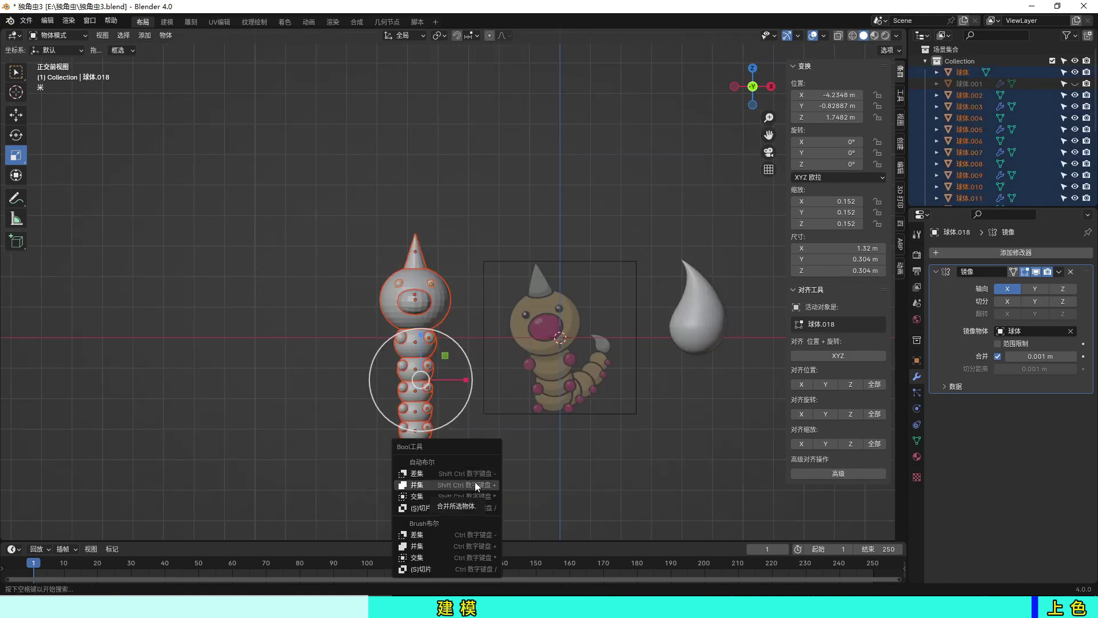
key(Return)
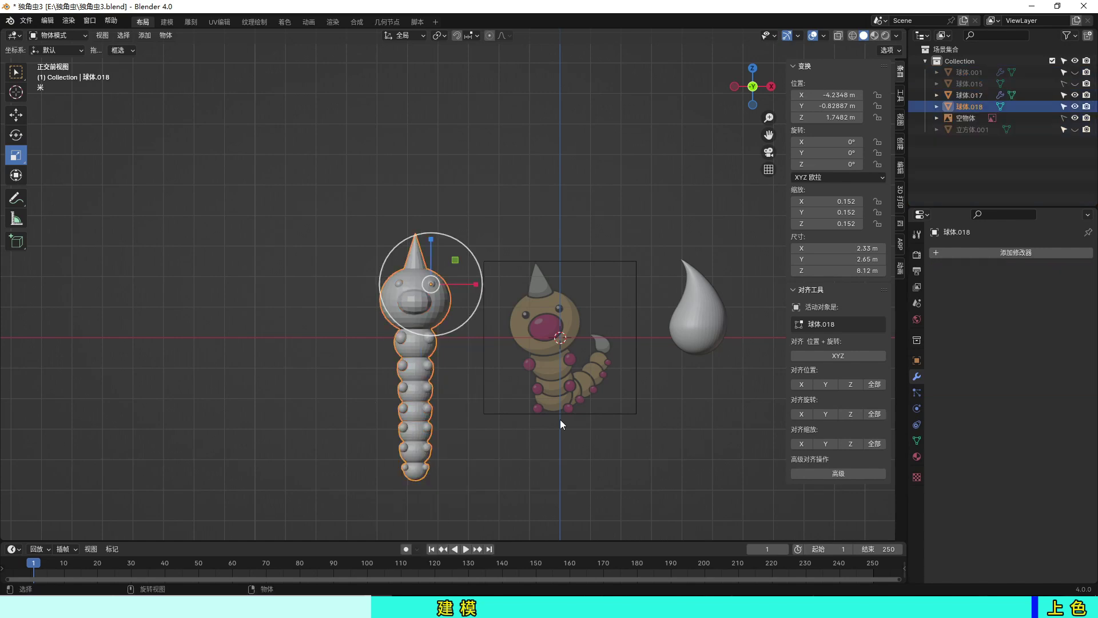
key(ctrl+s)
key(ctrl+z)
scroll(604, 337, up, 3)
scroll(453, 453, down, 3)
key(ctrl+shift+z)
middle_drag(453, 457, 462, 450)
scroll(474, 413, up, 1)
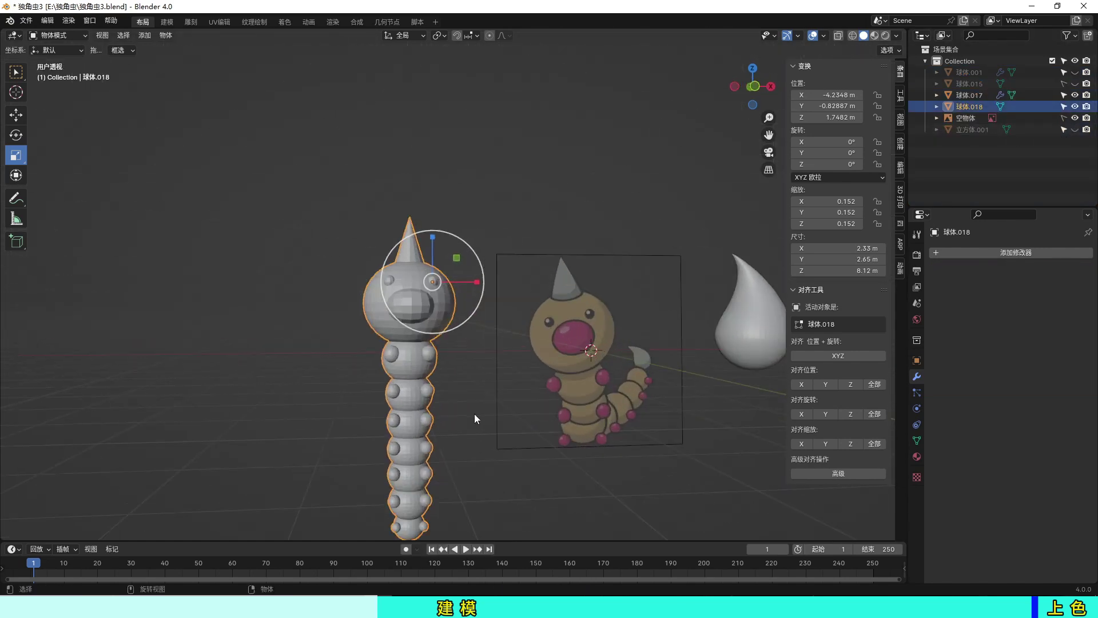
scroll(475, 414, up, 3)
scroll(475, 413, down, 2)
- Add Ctrl+2 subdivision smoothing to the merged caterpillar mesh
key(ctrl+2)
click(471, 391)
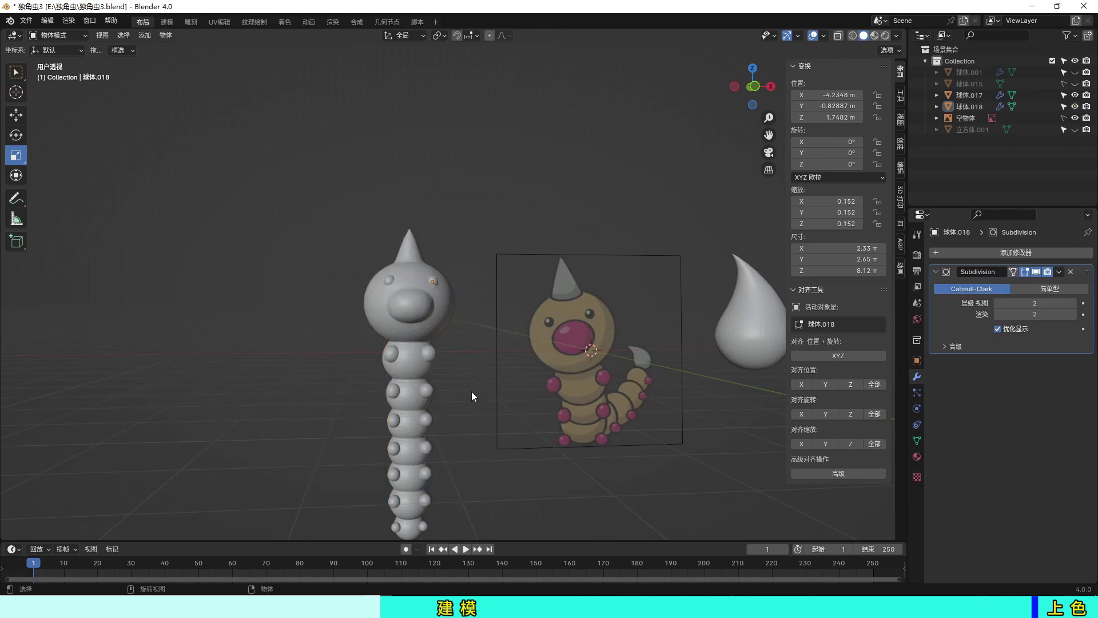
middle_drag(471, 391, 523, 396)
click(969, 106)
click(936, 271)
middle_drag(491, 457, 514, 468)
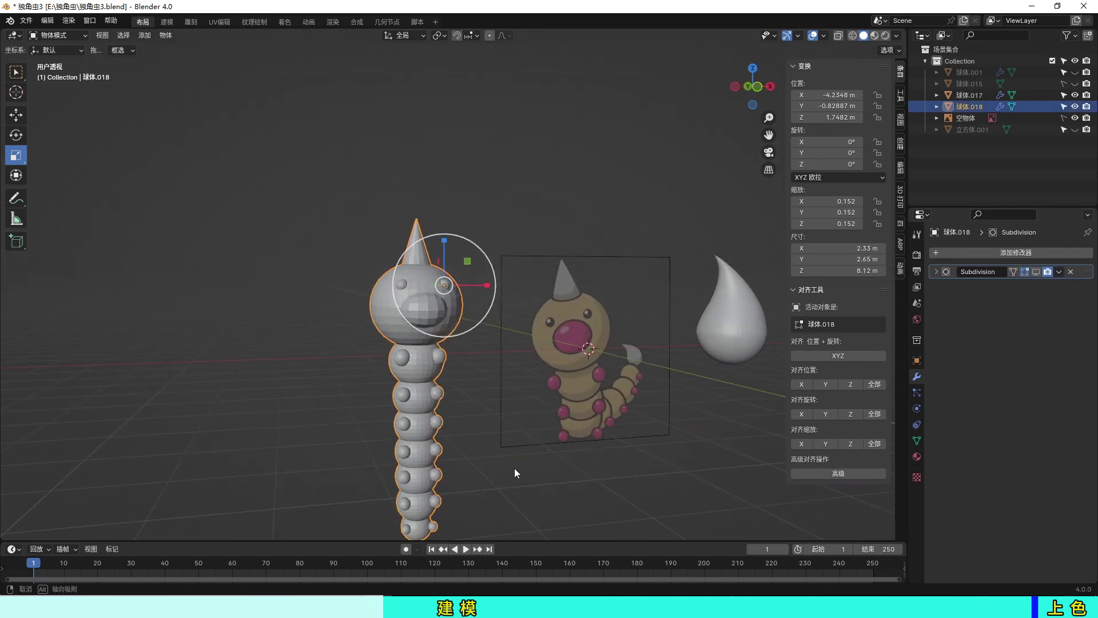
- Quad-remesh the merged mesh at 3000 quads into Retopo_球体.018 with 一键重构
click(900, 226)
middle_drag(722, 407, 670, 426)
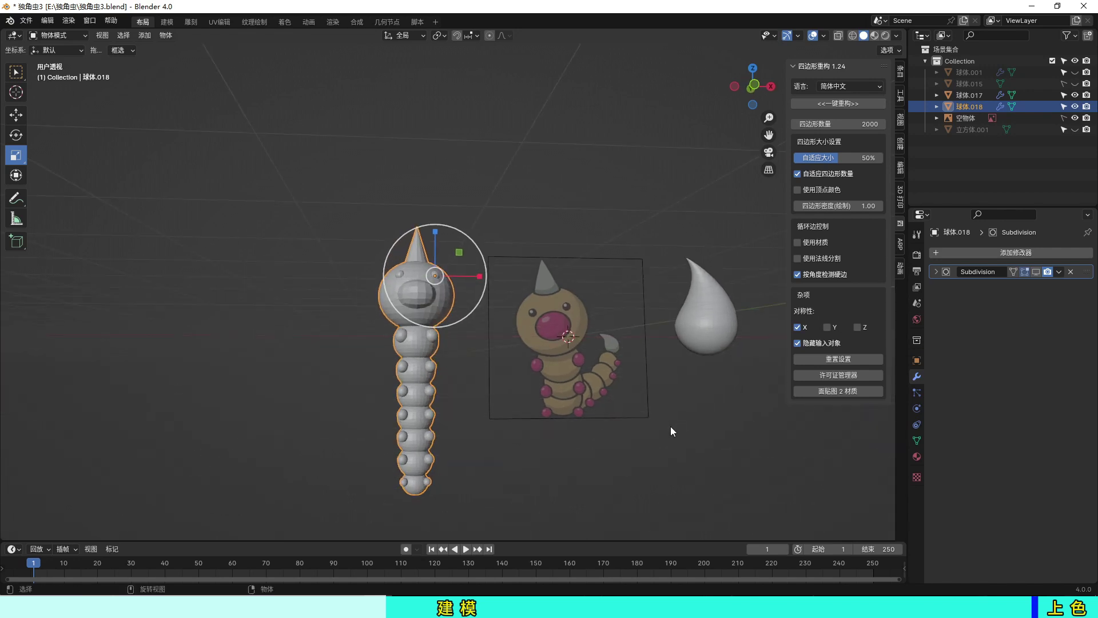
scroll(451, 447, up, 1)
scroll(494, 437, up, 3)
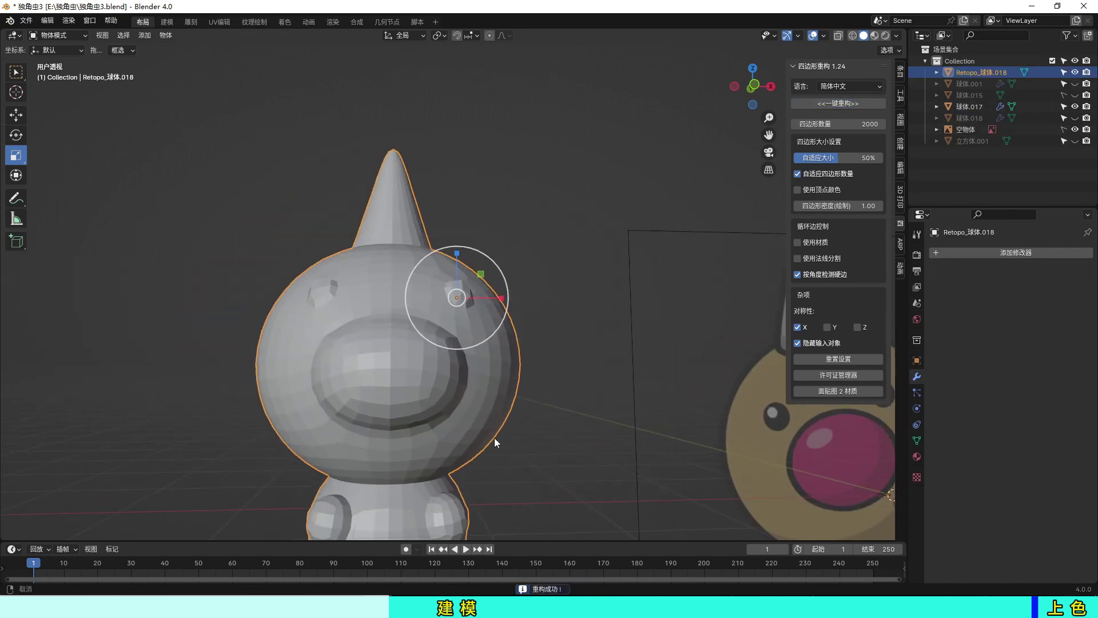
scroll(536, 399, down, 2)
scroll(629, 301, up, 1)
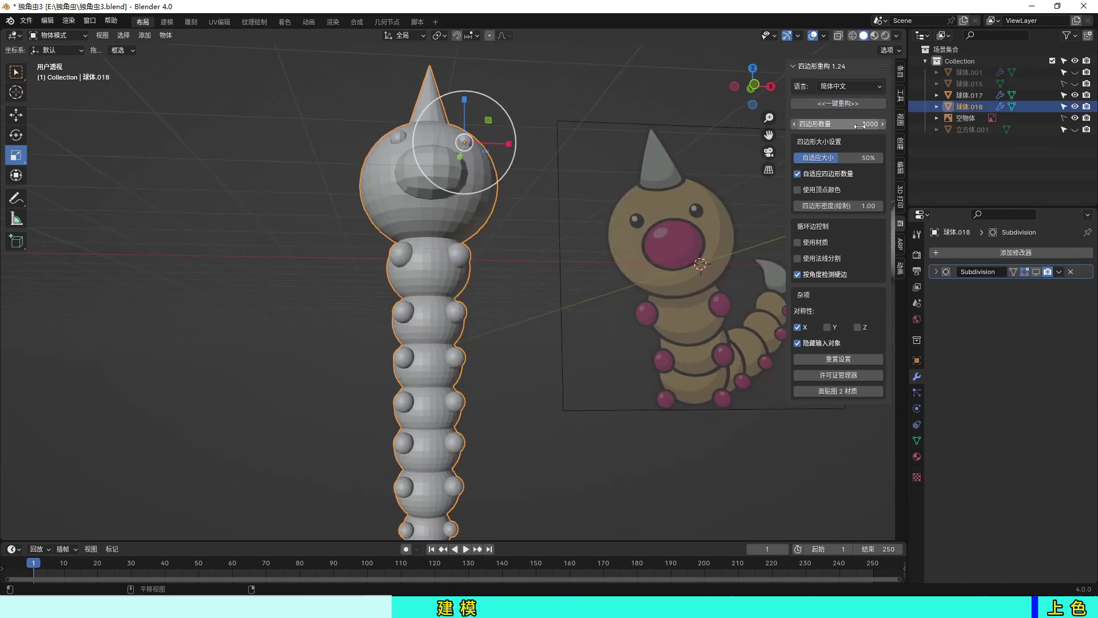
click(847, 105)
scroll(470, 342, down, 2)
scroll(503, 328, up, 1)
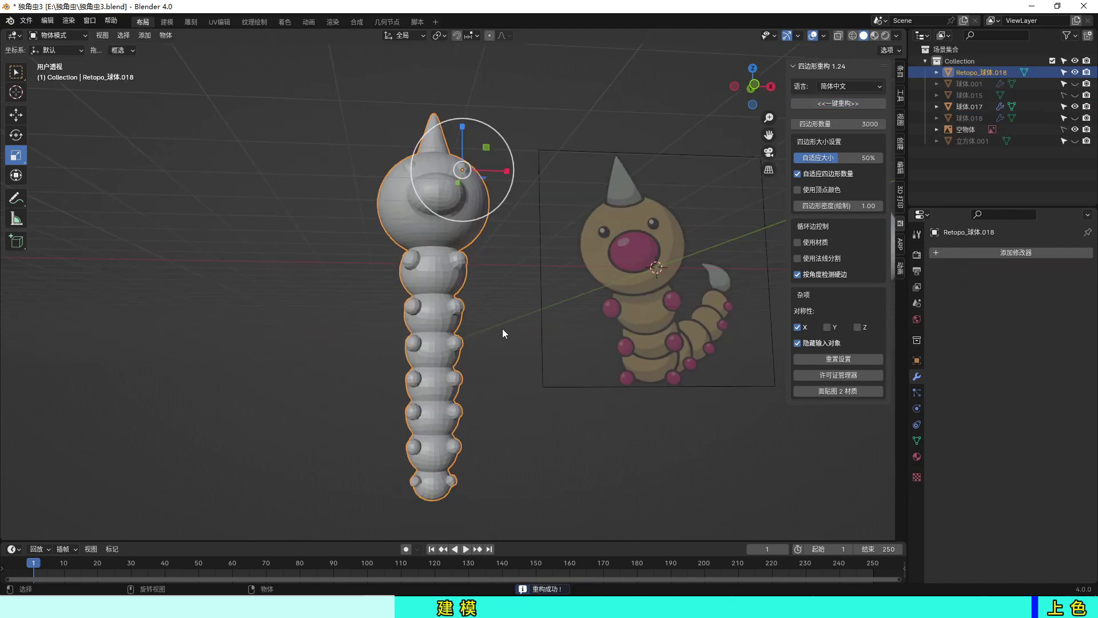
- Add two subdivision levels to the remeshed copy and inspect it
key(ctrl+2)
mouse_move(502, 328)
middle_down()
mouse_move(641, 325)
mouse_move(543, 384)
mouse_move(530, 377)
middle_up()
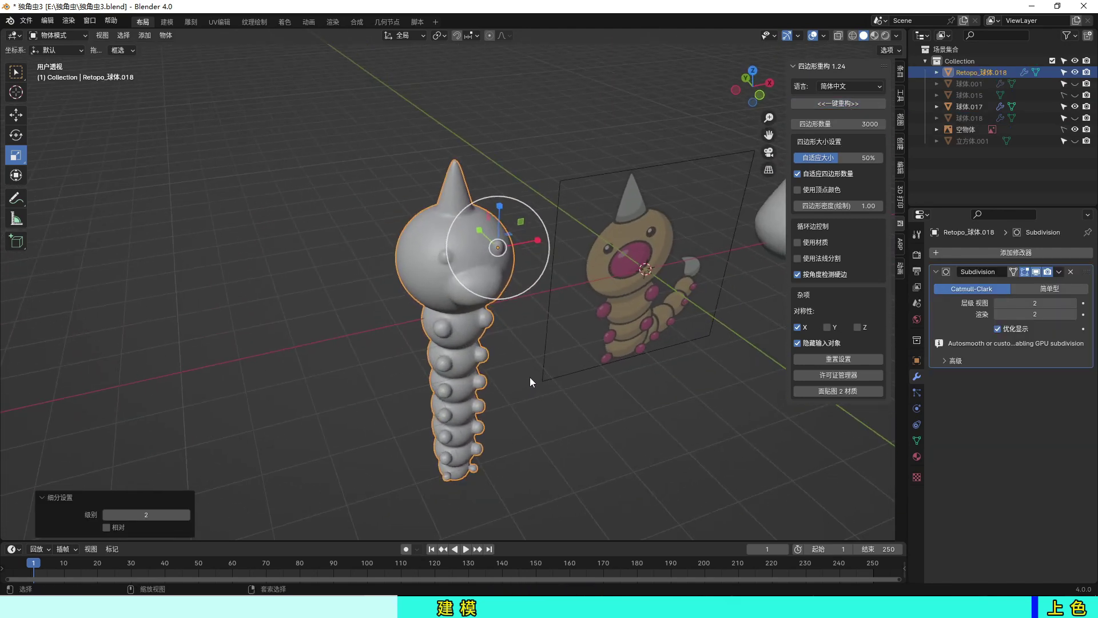
scroll(523, 284, up, 4)
scroll(554, 355, up, 1)
scroll(571, 417, up, 2)
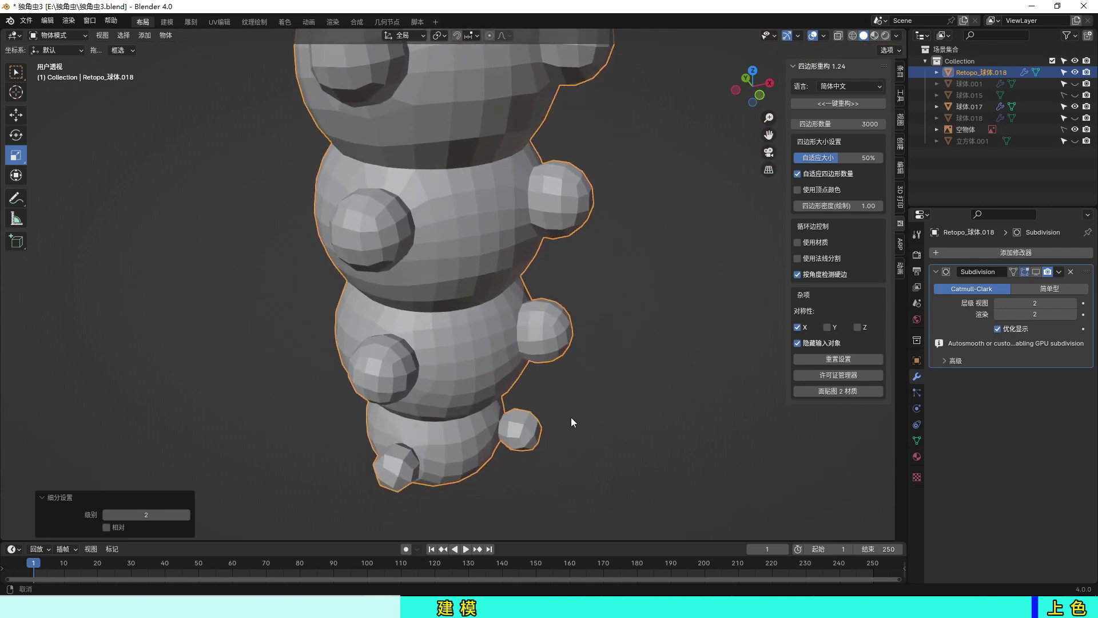
scroll(581, 455, up, 1)
- In Edit Mode, select one small side bump and mirror the selection to the other side
scroll(581, 455, down, 3)
scroll(583, 446, down, 2)
key(Tab)
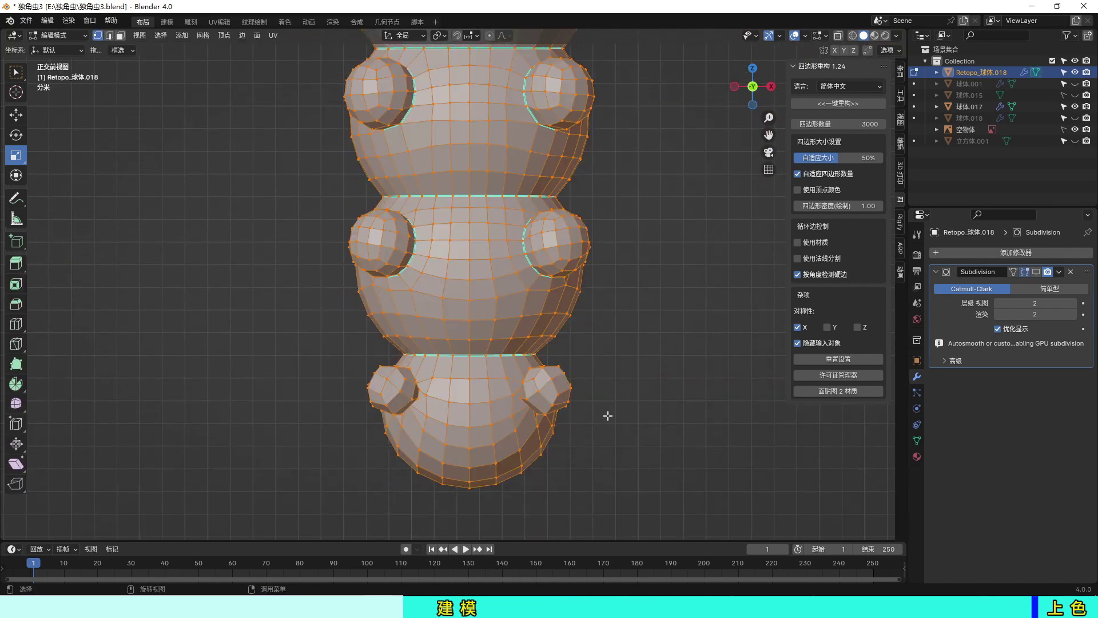
middle_drag(602, 414, 373, 365)
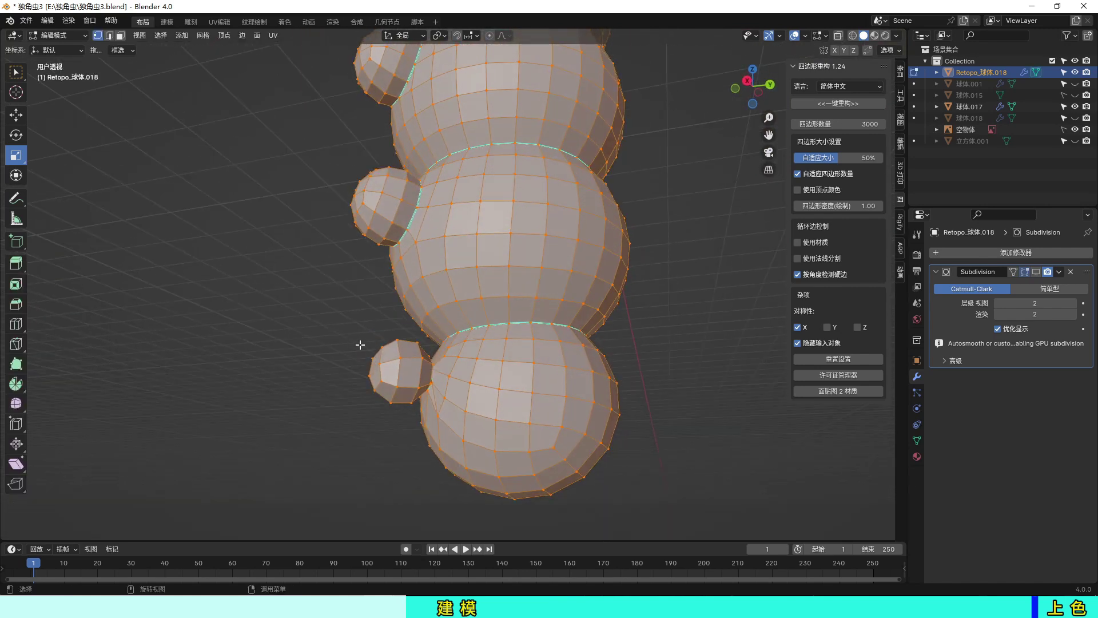
click(378, 357)
key(ctrl+KP_Add)
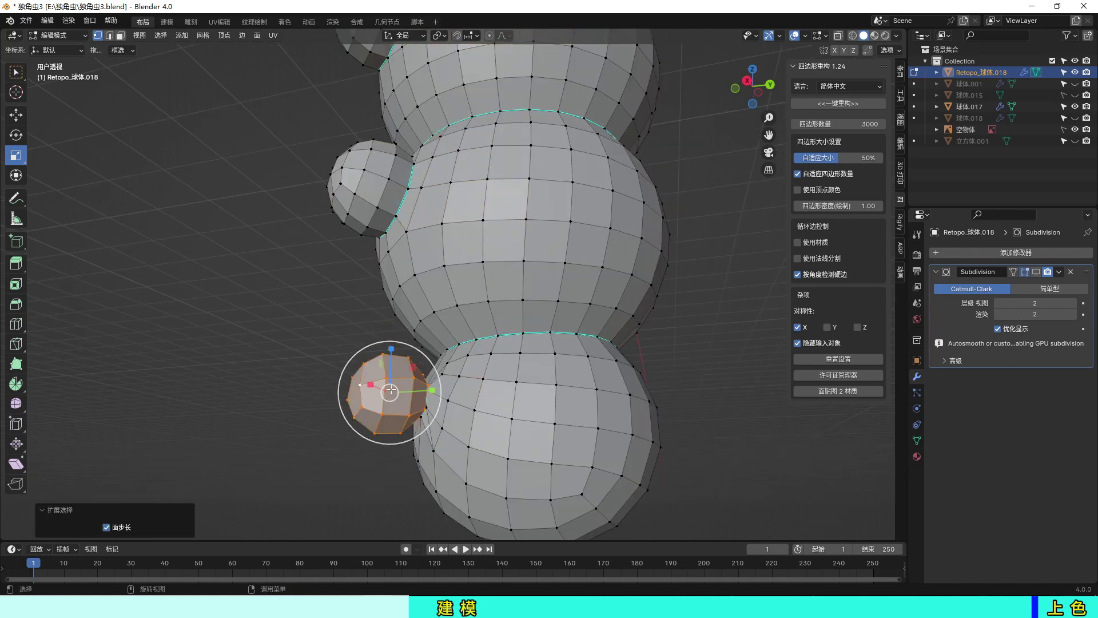
mouse_move(380, 378)
middle_down()
mouse_move(484, 475)
mouse_move(477, 479)
middle_up()
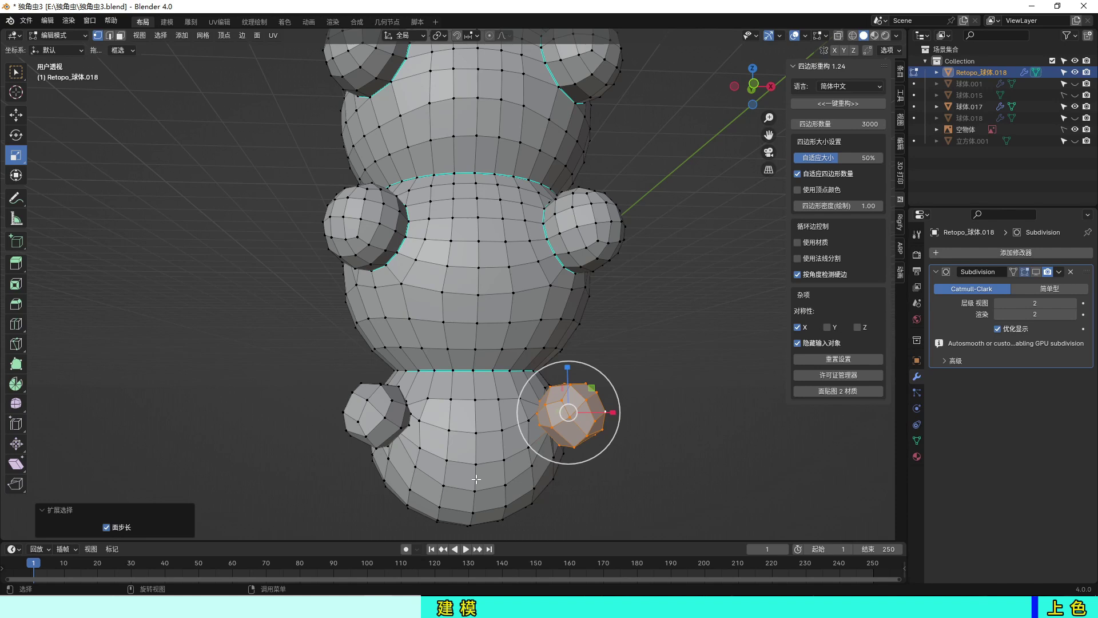
key(ctrl+shift+m)
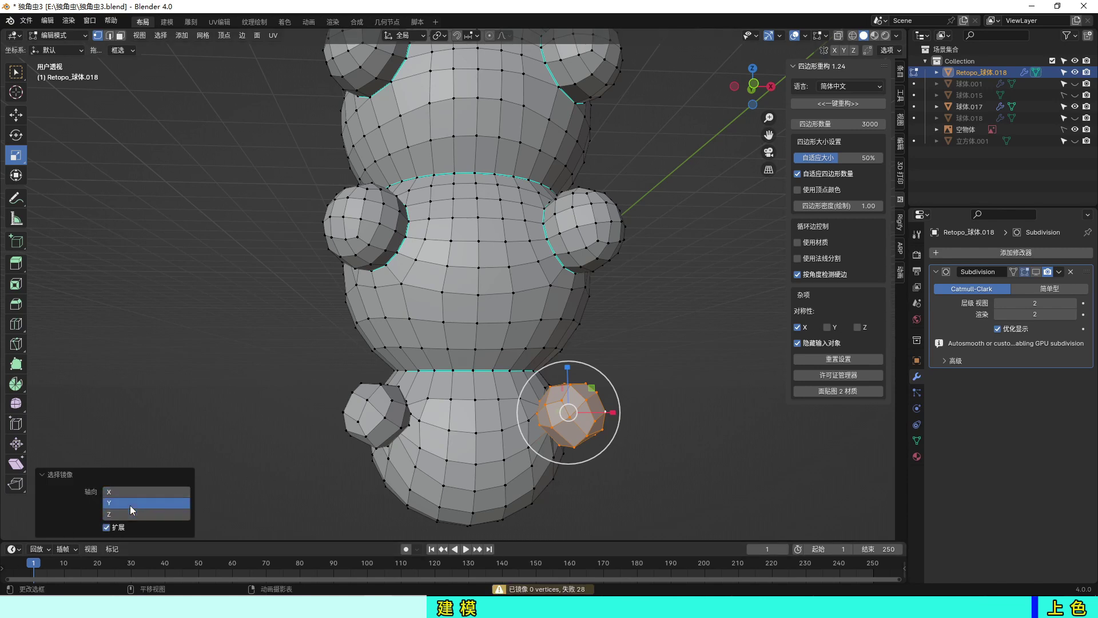
- Reselect both small lower spheres by growing the selection
click(105, 527)
click(276, 468)
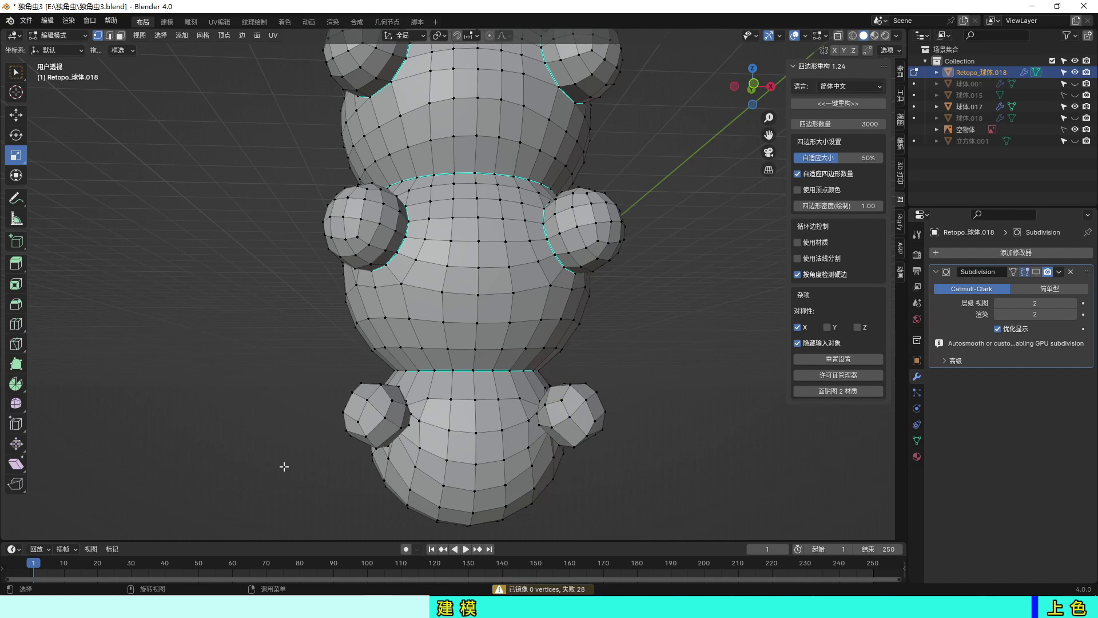
key(ctrl+KP_Add)
key(ctrl+KP_Add)
key(ctrl+KP_Add)
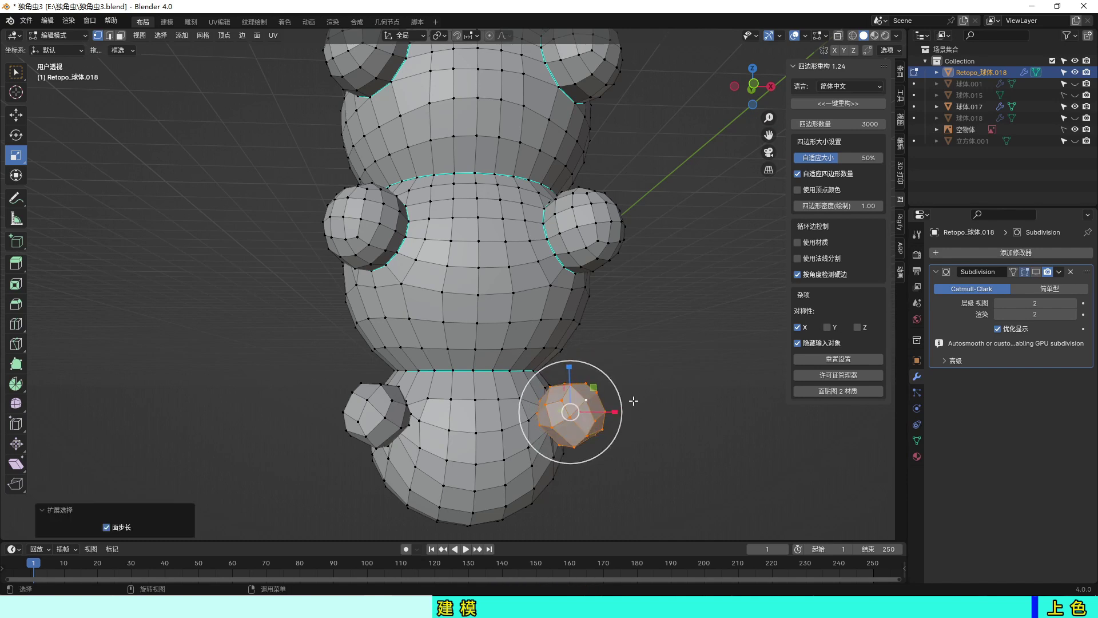
click(633, 400)
shift+click(363, 403)
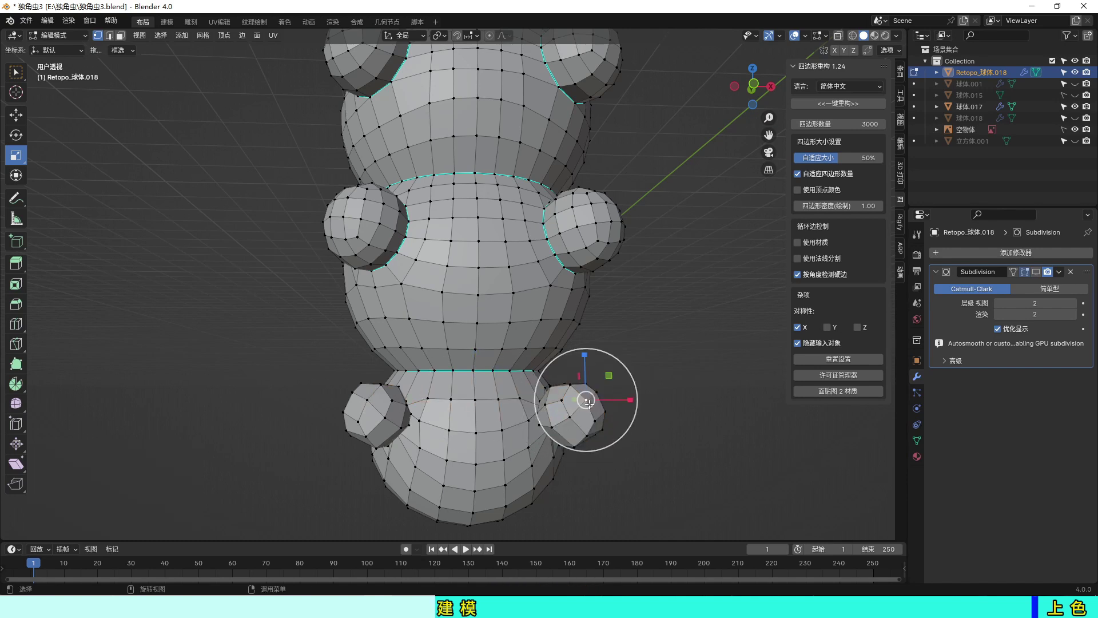
key(ctrl+KP_Add)
key(ctrl+KP_Add)
key(ctrl+KP_Add)
- Shrink the two bumps and dissolve them, leaving a smooth rounded tail end
key(s)
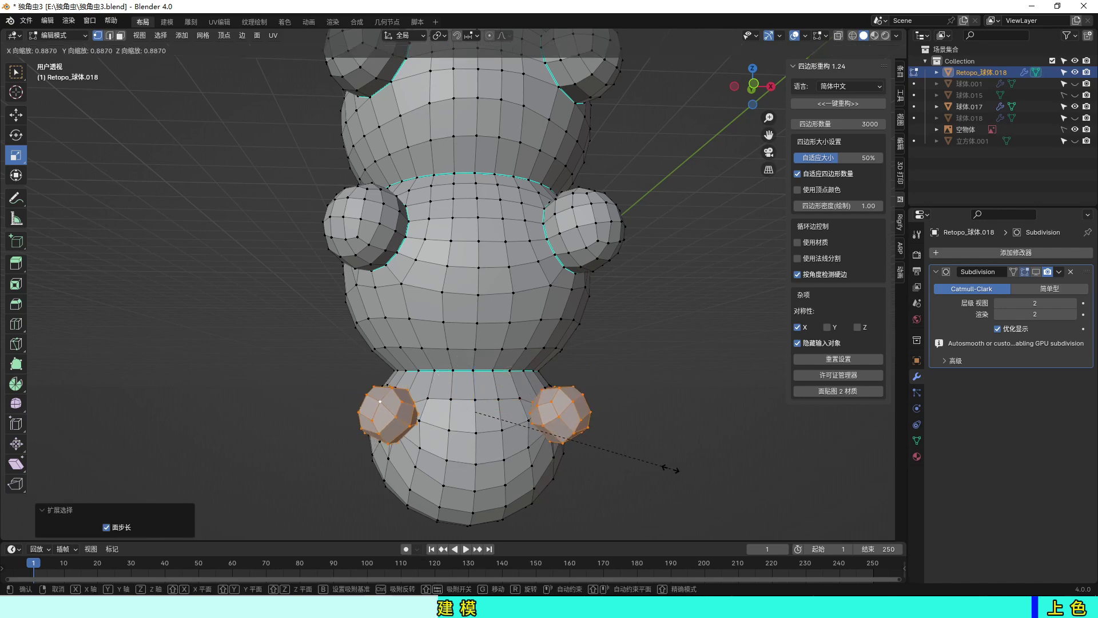
click(646, 466)
mouse_move(646, 466)
middle_down()
mouse_move(711, 474)
mouse_move(682, 508)
middle_up()
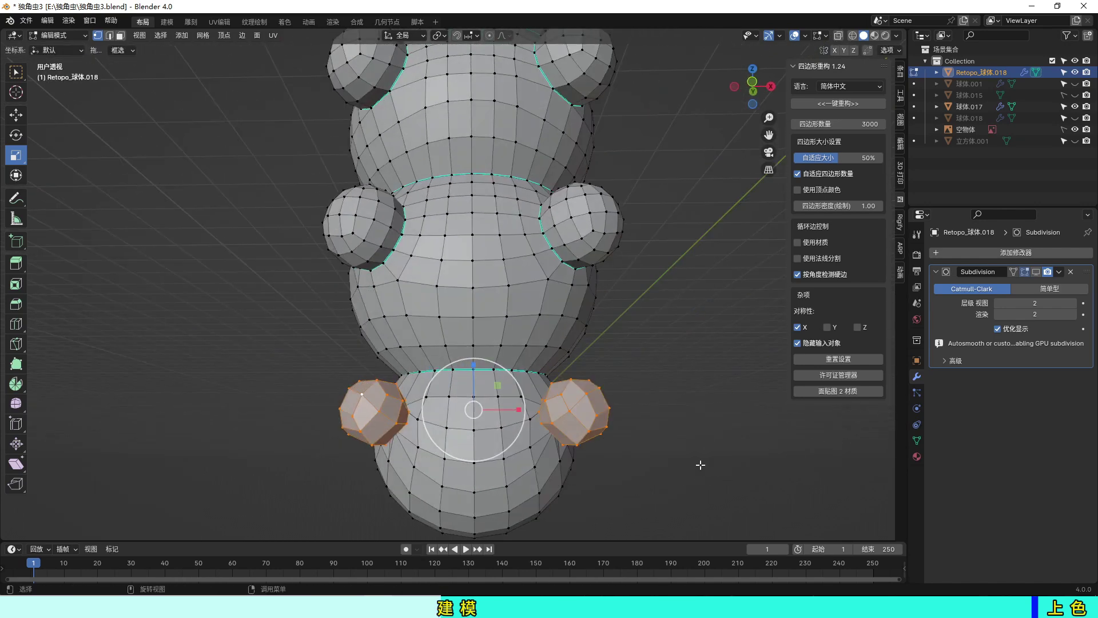
key(x)
click(678, 520)
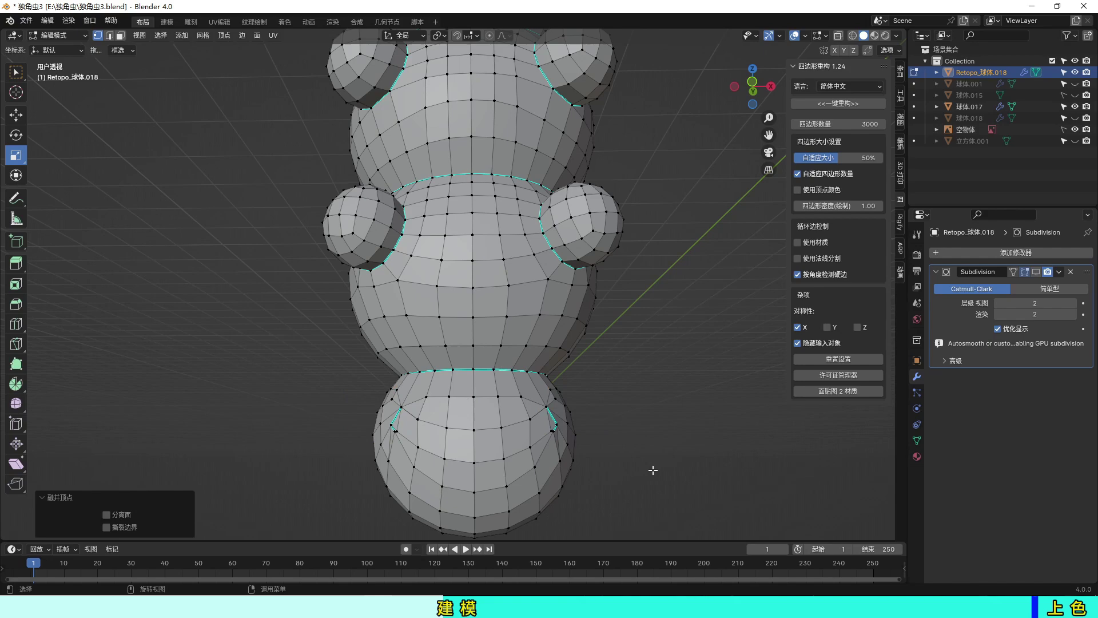
mouse_move(652, 470)
middle_down()
mouse_move(650, 491)
mouse_move(601, 436)
mouse_move(659, 463)
middle_up()
scroll(646, 490, down, 2)
scroll(588, 451, down, 3)
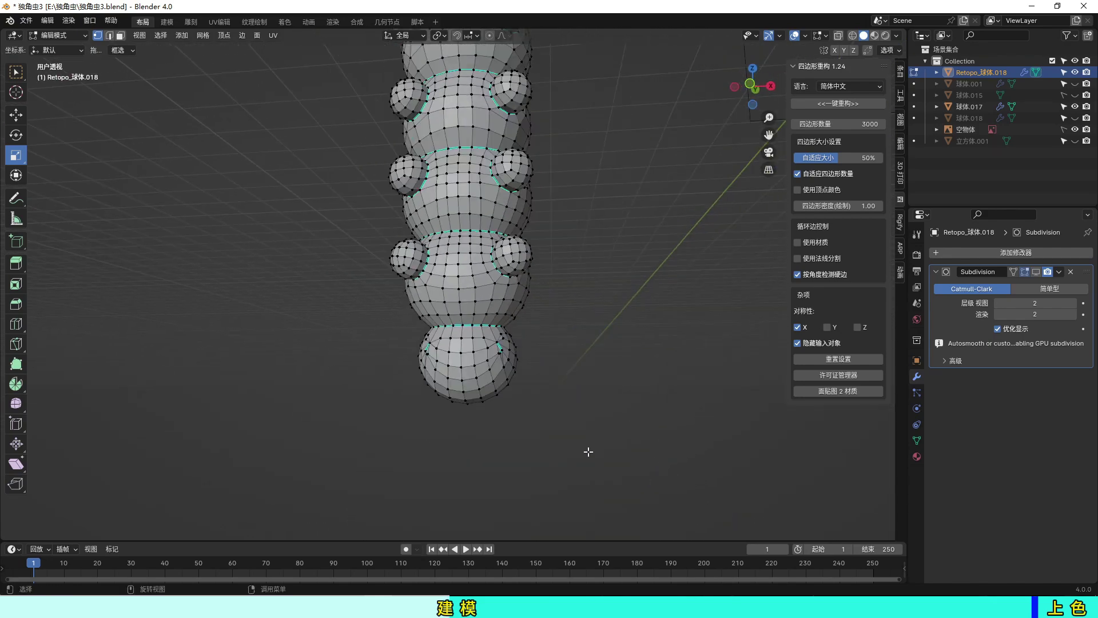
scroll(622, 397, up, 3)
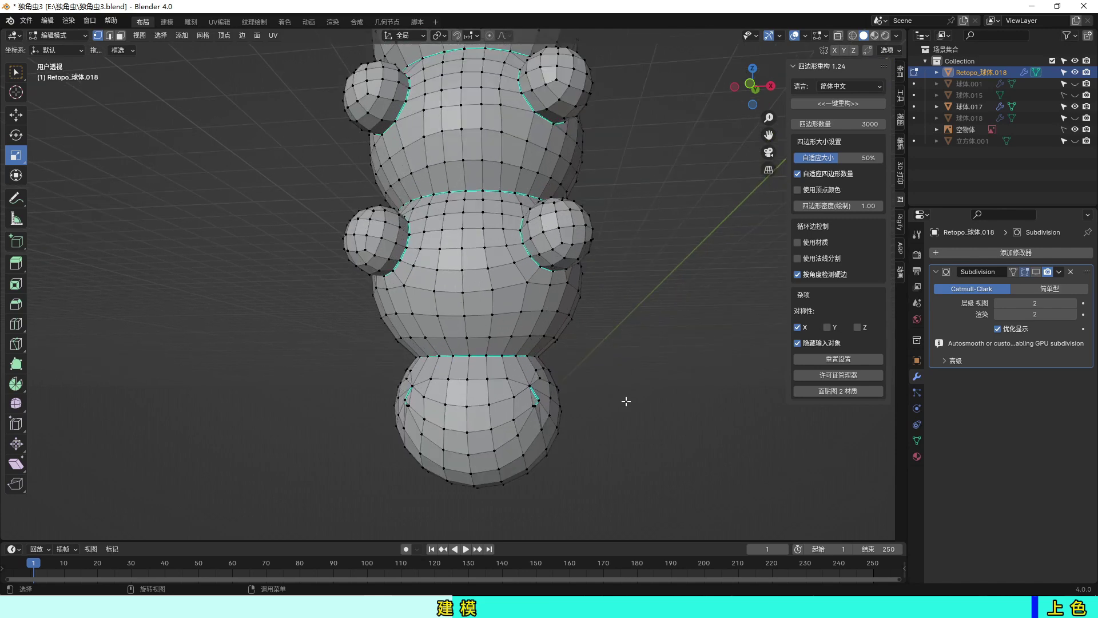
middle_drag(636, 414, 643, 417)
- Add a UV sphere by mistake, then undo it and return to object mode
key(shift+a)
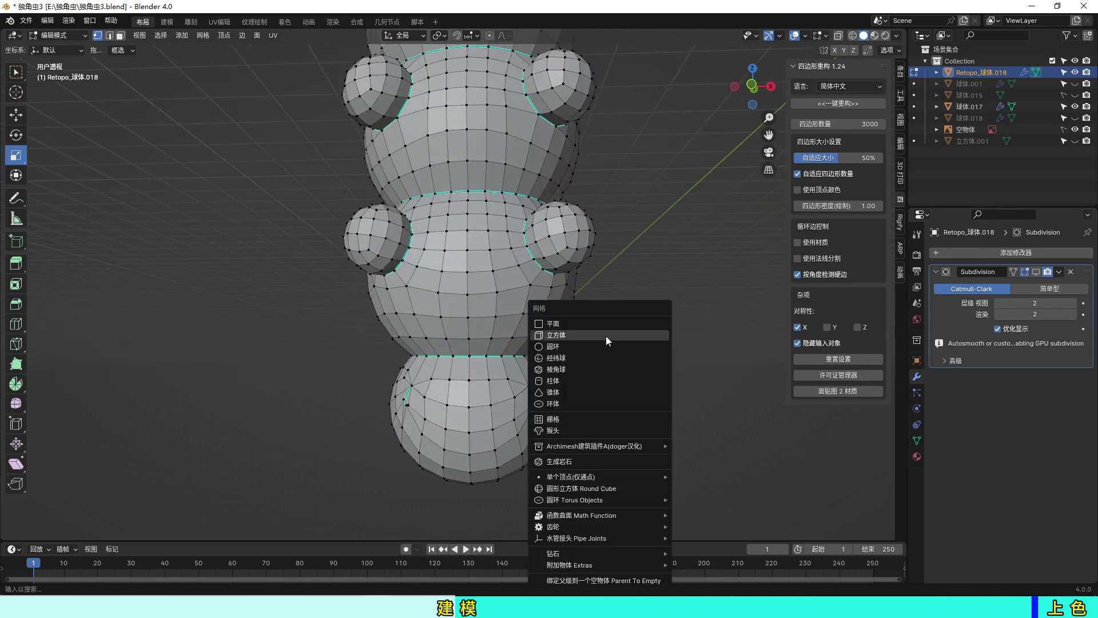
click(606, 359)
scroll(606, 359, down, 4)
scroll(647, 270, down, 4)
key(ctrl+z)
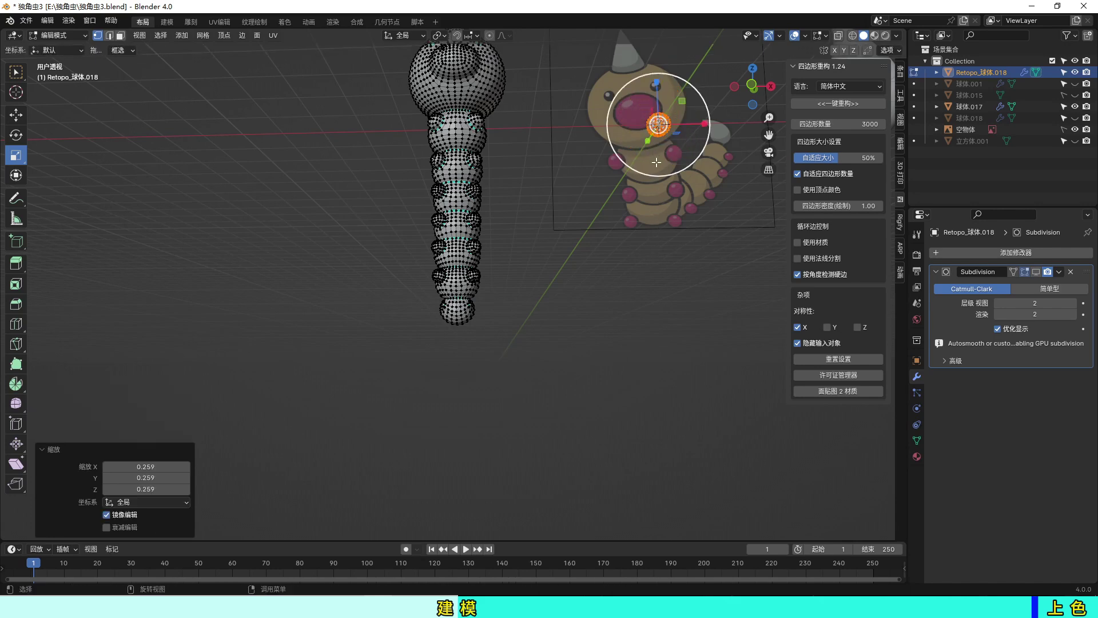
key(Tab)
scroll(565, 296, up, 3)
- Add a new UV sphere, shrink it and place it at the caterpillar's tail
key(shift+a)
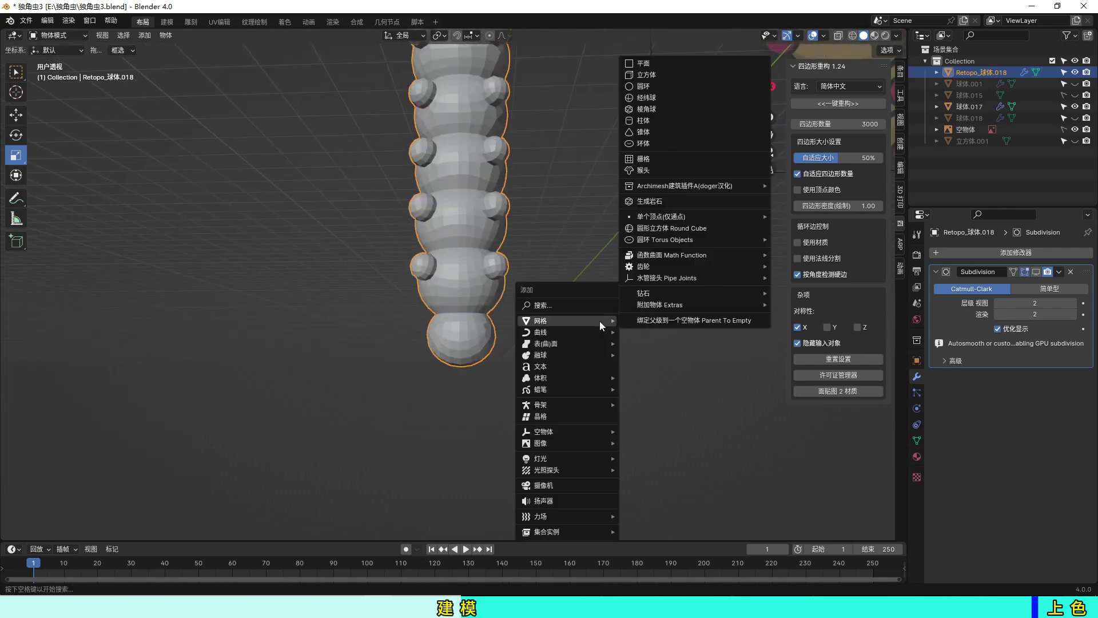
click(664, 358)
key(shift+a)
click(729, 135)
key(s)
click(580, 334)
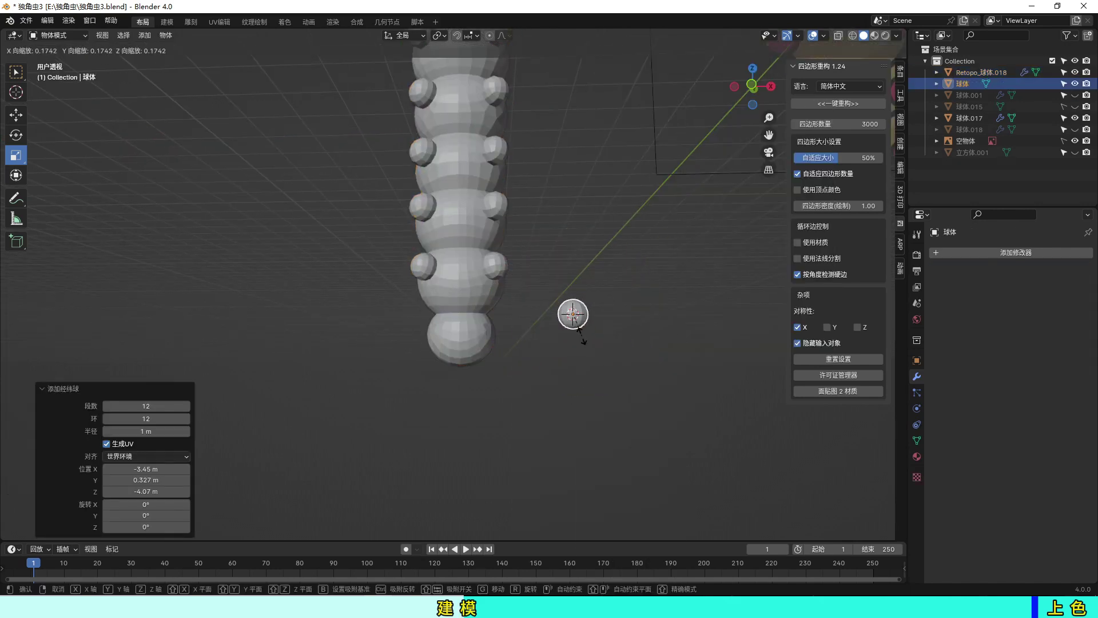
scroll(580, 334, up, 3)
key(g)
click(487, 423)
- Slide the sphere along Y onto the front of the tail and scale it smaller
middle_drag(487, 420, 437, 429)
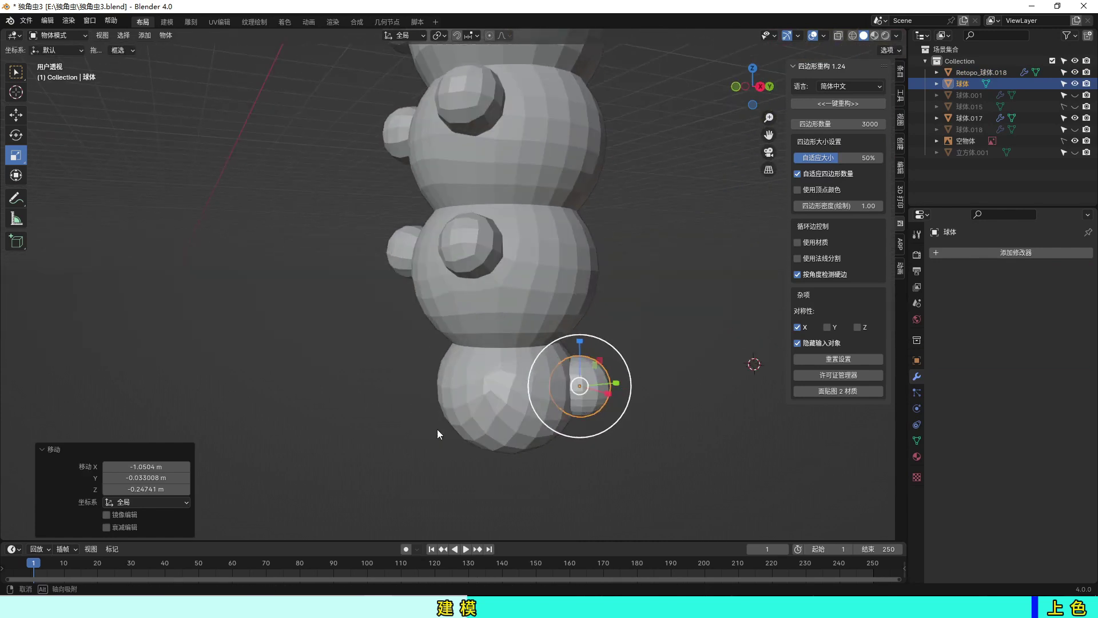
key(g)
key(y)
click(540, 490)
key(s)
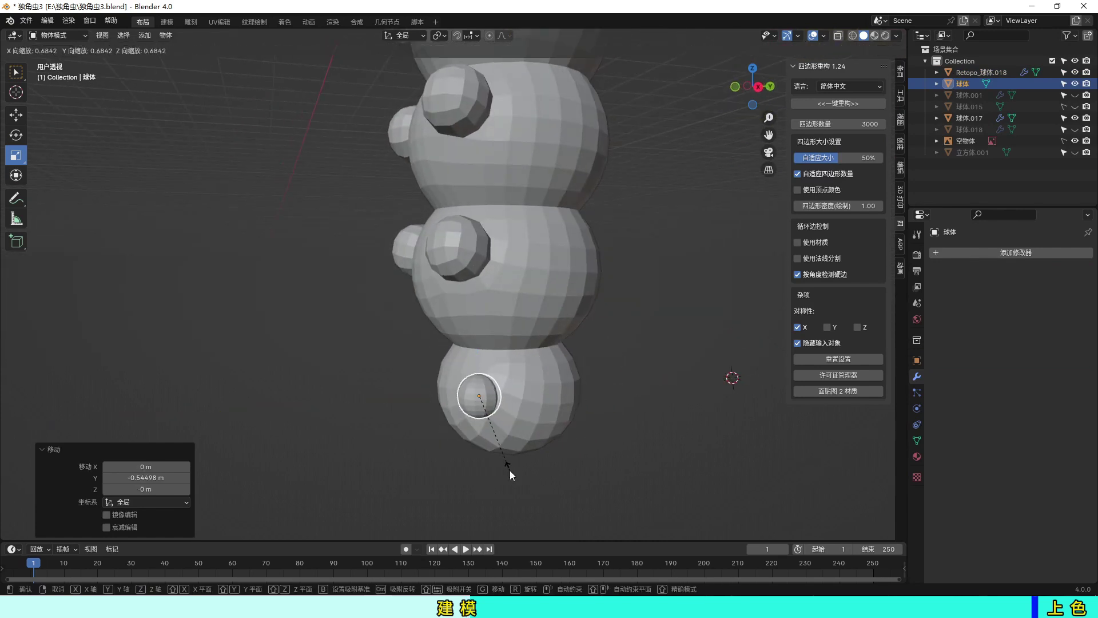
click(509, 470)
middle_drag(509, 470, 619, 481)
- Add a Mirror modifier and try mirroring the sphere across the body, then undo
click(990, 252)
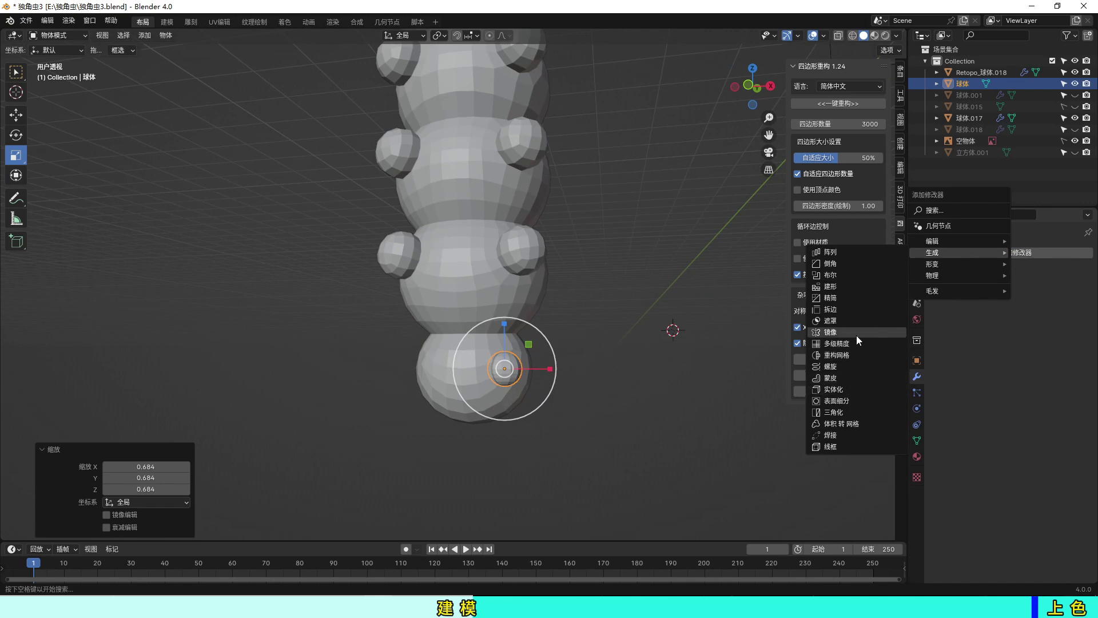
click(830, 332)
key(KP_1)
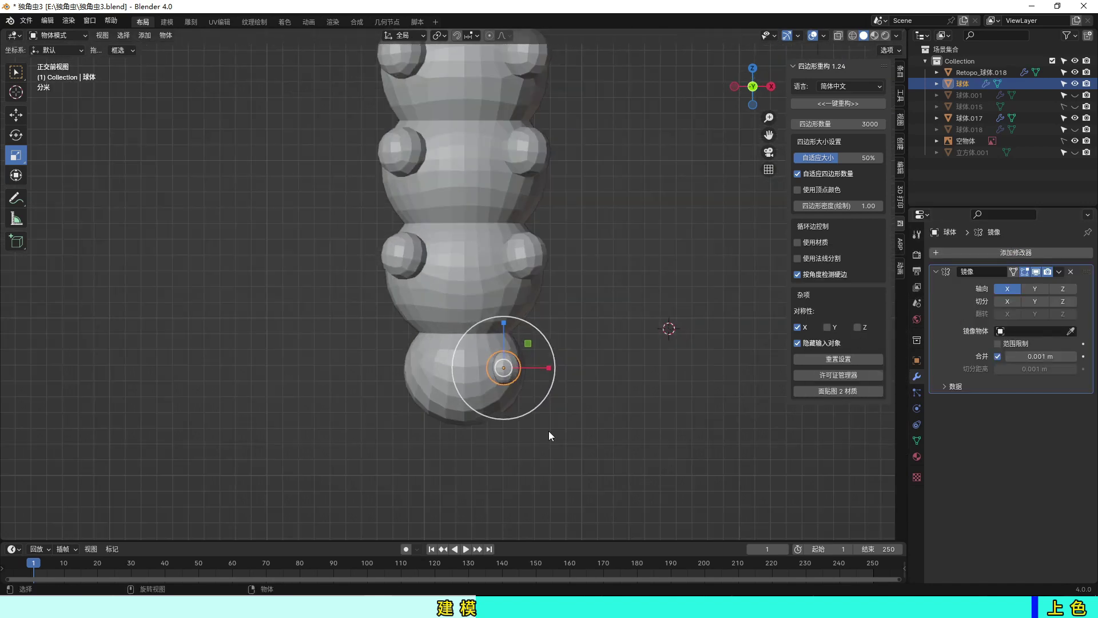
click(566, 343)
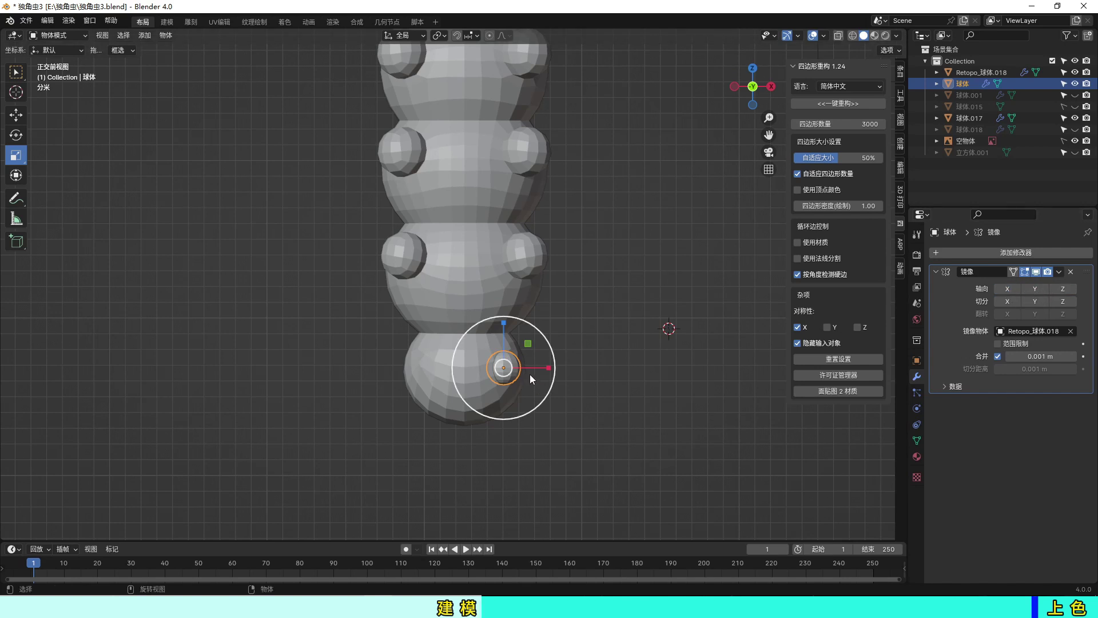
key(g)
click(479, 391)
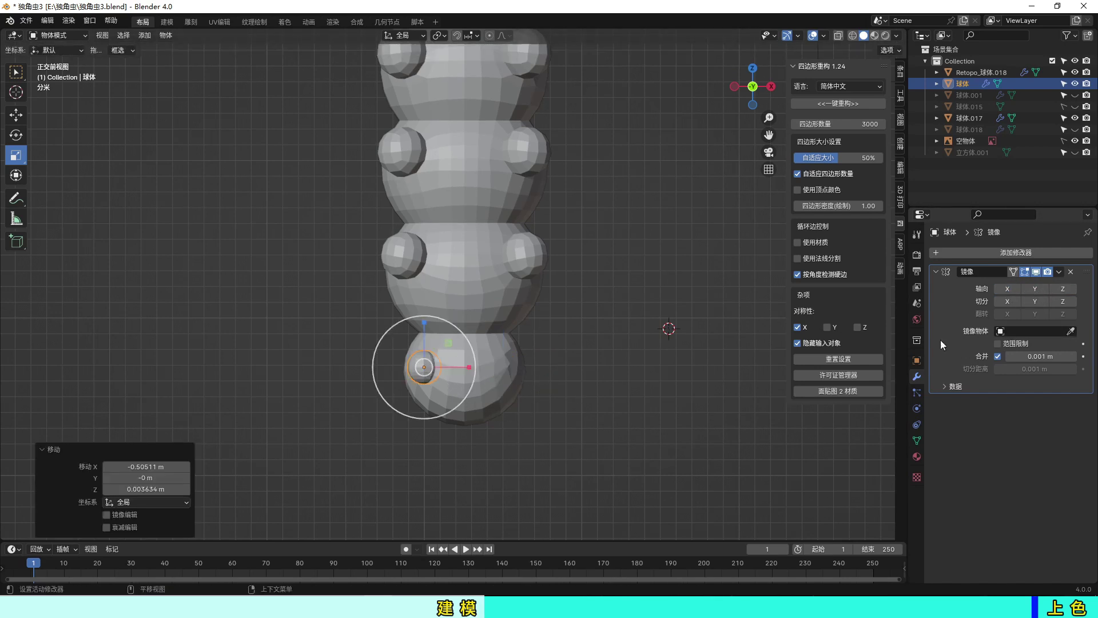
click(525, 362)
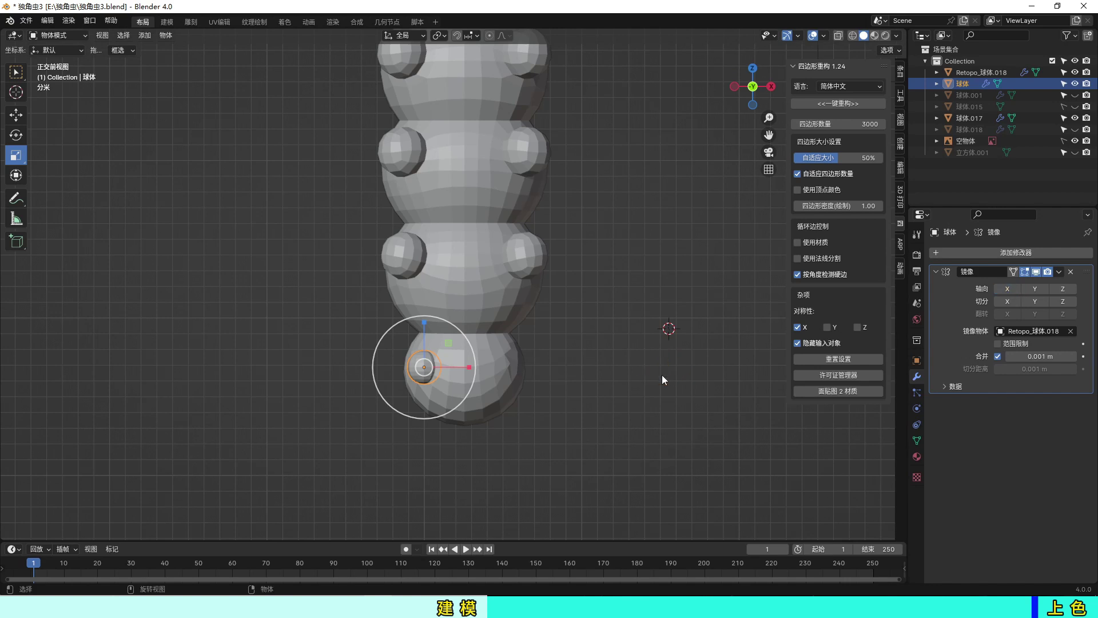
key(ctrl+z)
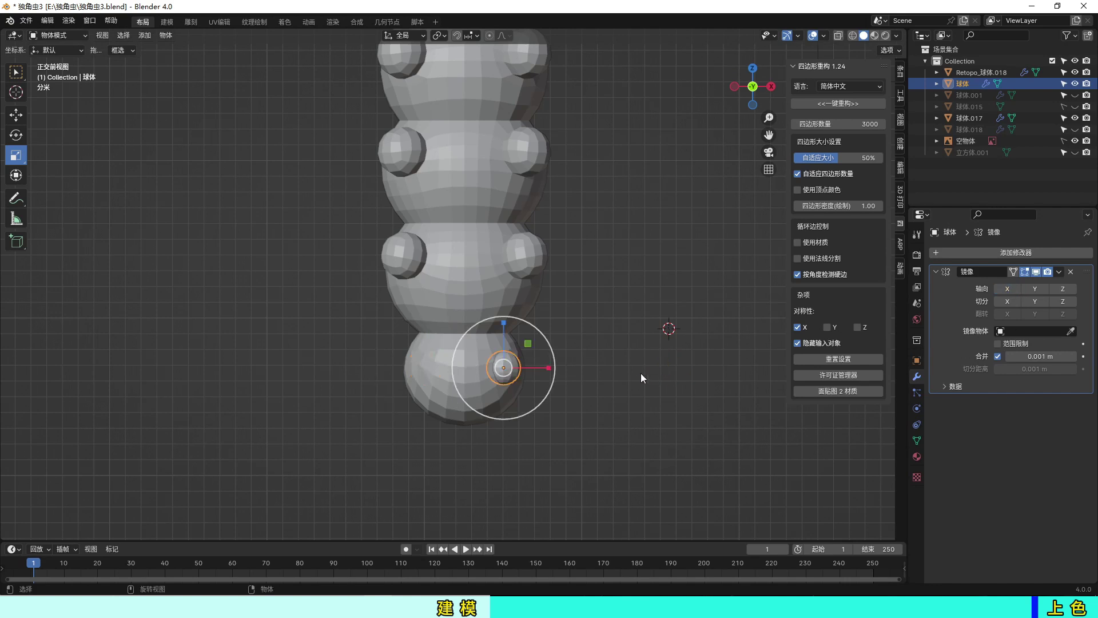
- Turn off the Mirror modifier's X axis and try duplicating the sphere, leaving one side bump
key(Tab)
key(Tab)
key(alt+a)
key(ctrl+z)
mouse_move(605, 368)
middle_down()
mouse_move(550, 406)
mouse_move(480, 379)
mouse_move(542, 370)
mouse_move(554, 386)
middle_up()
click(1009, 290)
key(shift+d)
right_click(467, 370)
key(ctrl+z)
key(KP_1)
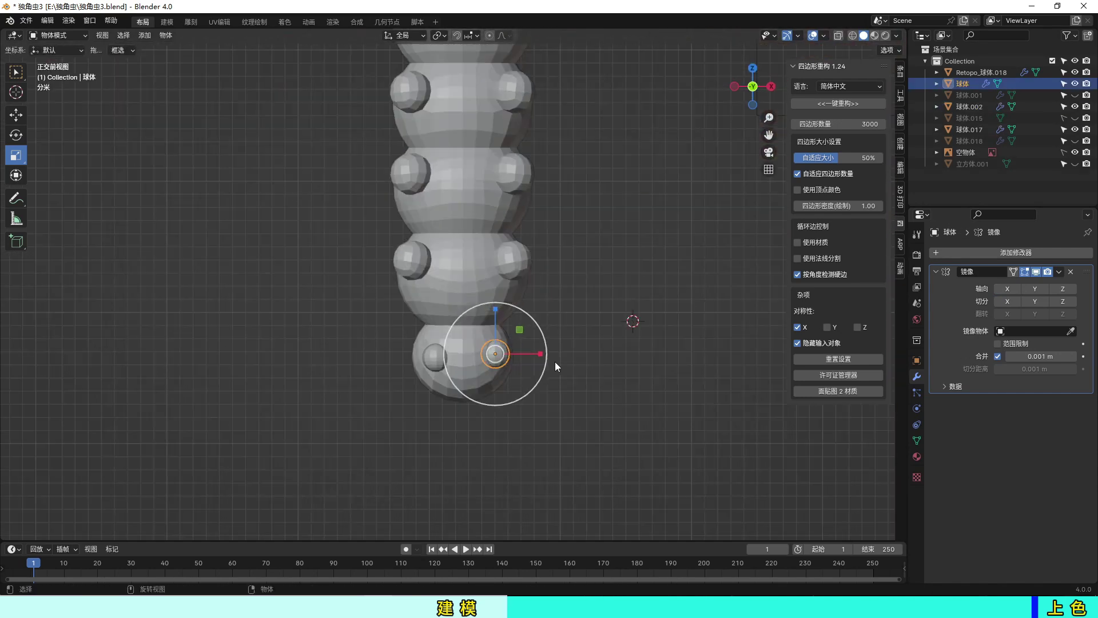
scroll(555, 361, down, 5)
scroll(555, 362, up, 1)
scroll(555, 361, down, 1)
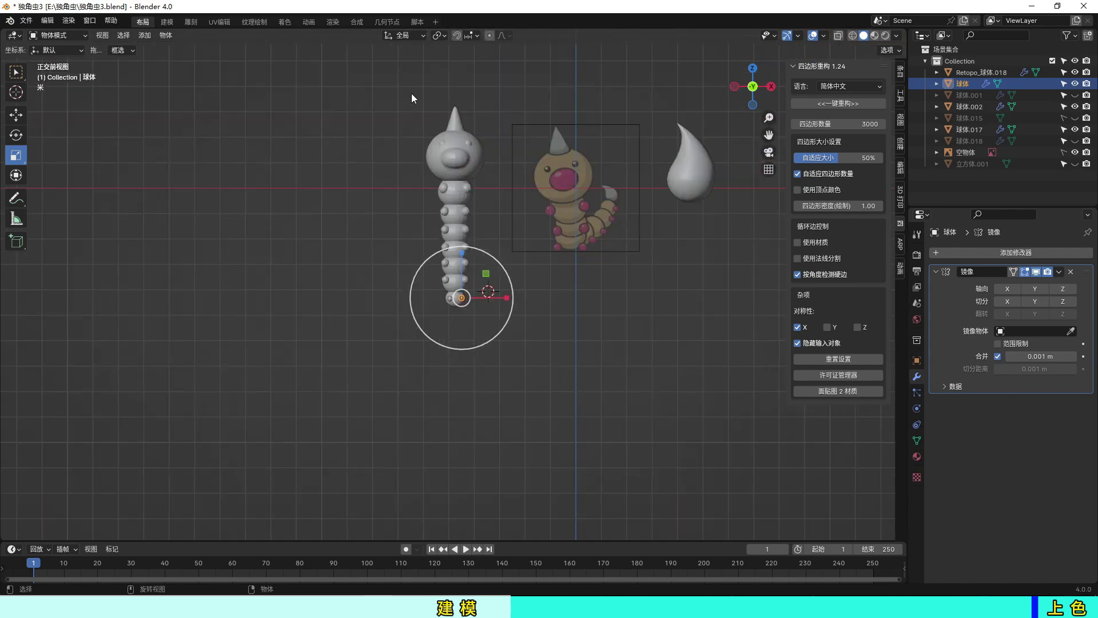
- Step back through the undo history and zoom out to see the whole worm
key(ctrl+alt+z)
click(554, 328)
scroll(552, 296, up, 6)
scroll(559, 310, up, 2)
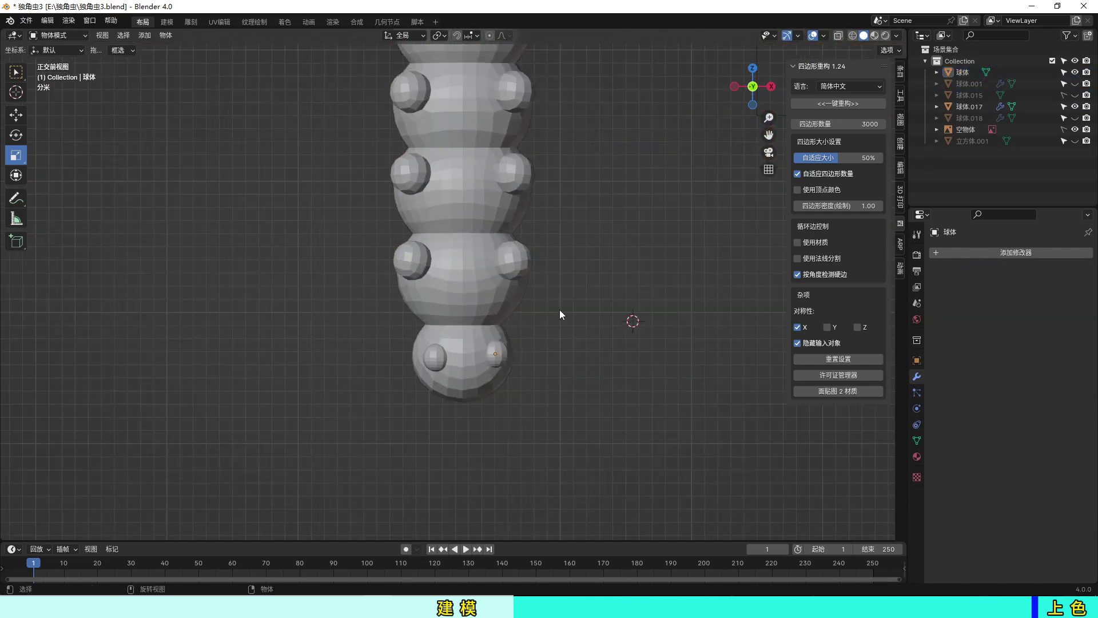
mouse_move(559, 311)
middle_down()
mouse_move(644, 306)
mouse_move(510, 286)
mouse_move(558, 356)
middle_up()
scroll(510, 286, down, 3)
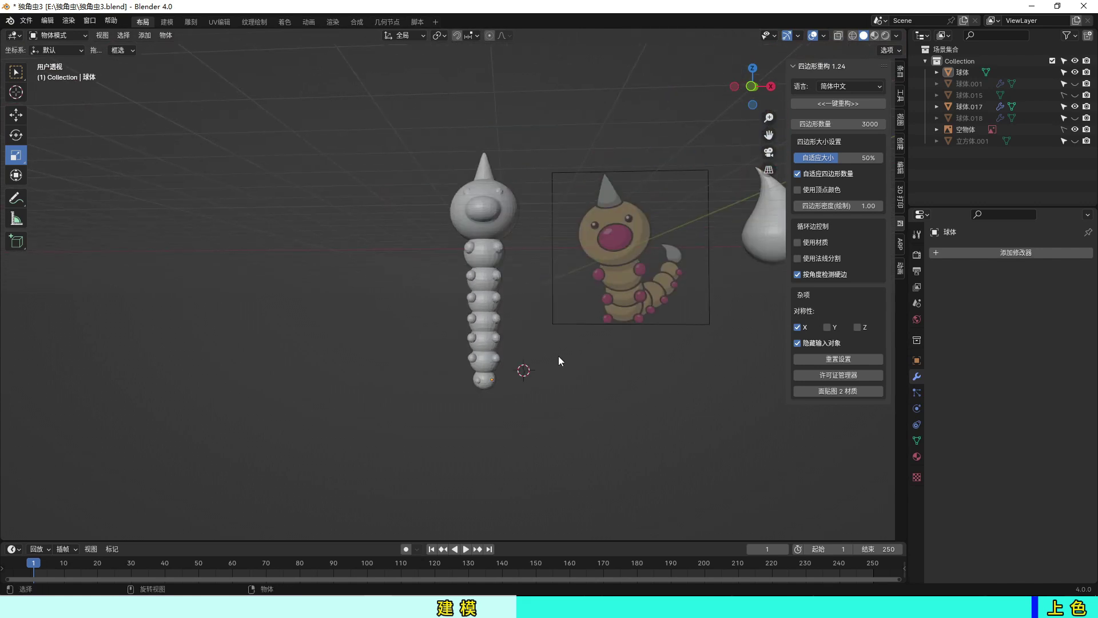
scroll(522, 298, down, 1)
- Move the teardrop below the worm and rotate it upside down
click(722, 240)
key(g)
click(479, 414)
key(r)
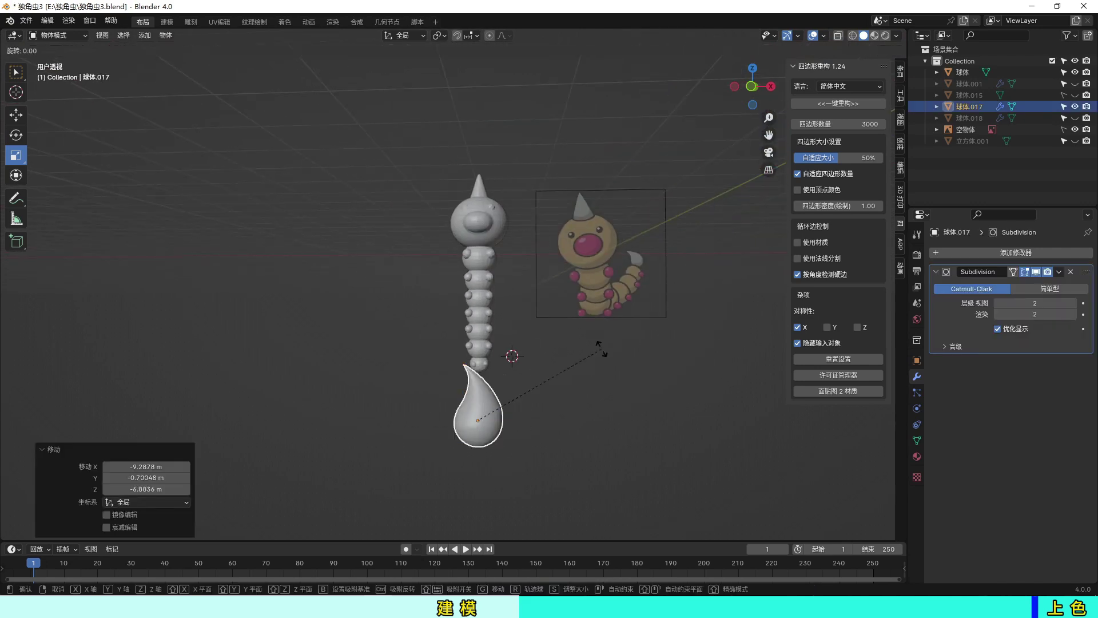
click(409, 479)
click(140, 476)
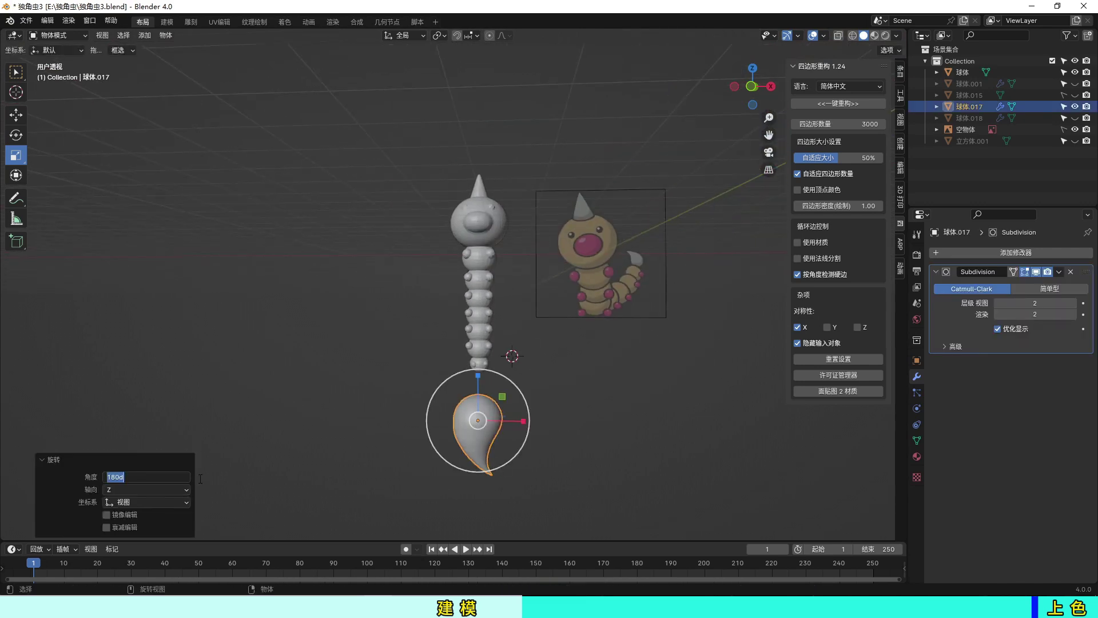
mouse_move(562, 453)
middle_down()
mouse_move(457, 455)
mouse_move(508, 457)
middle_up()
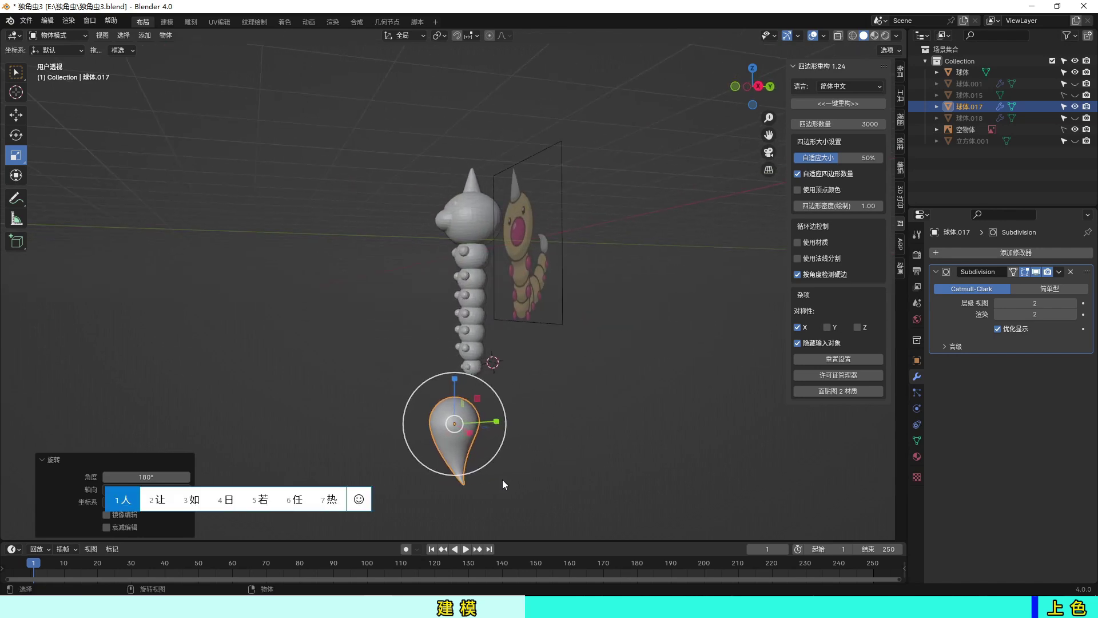
key(ctrl+space)
key(KP_1)
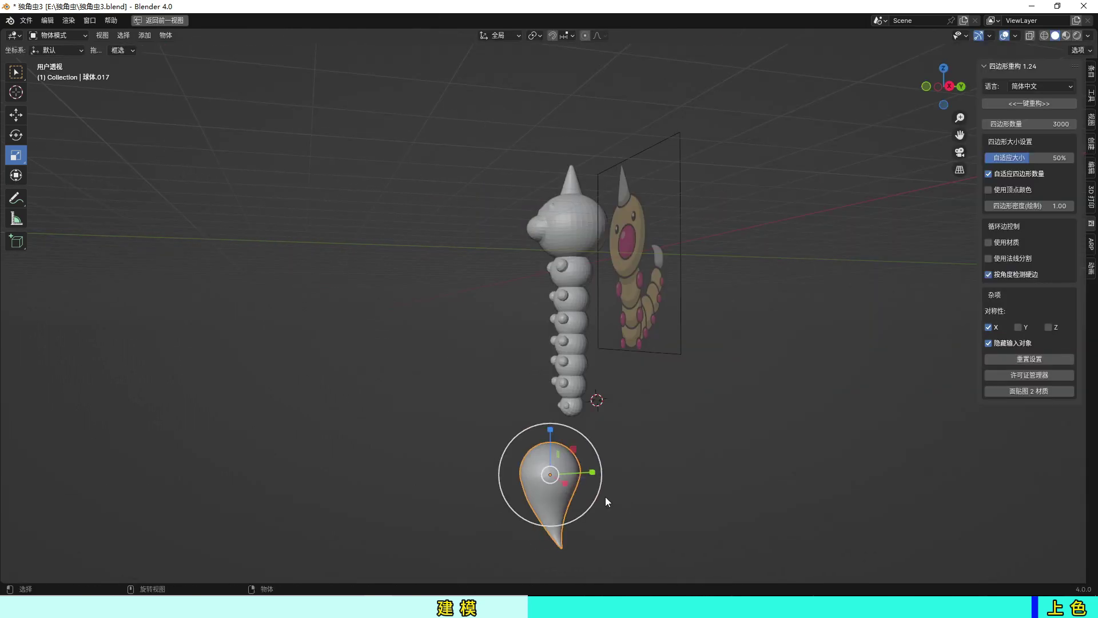
click(169, 15)
- Shrink the teardrop, tuck it under the tail end, then add the body to the selection
key(g)
click(540, 458)
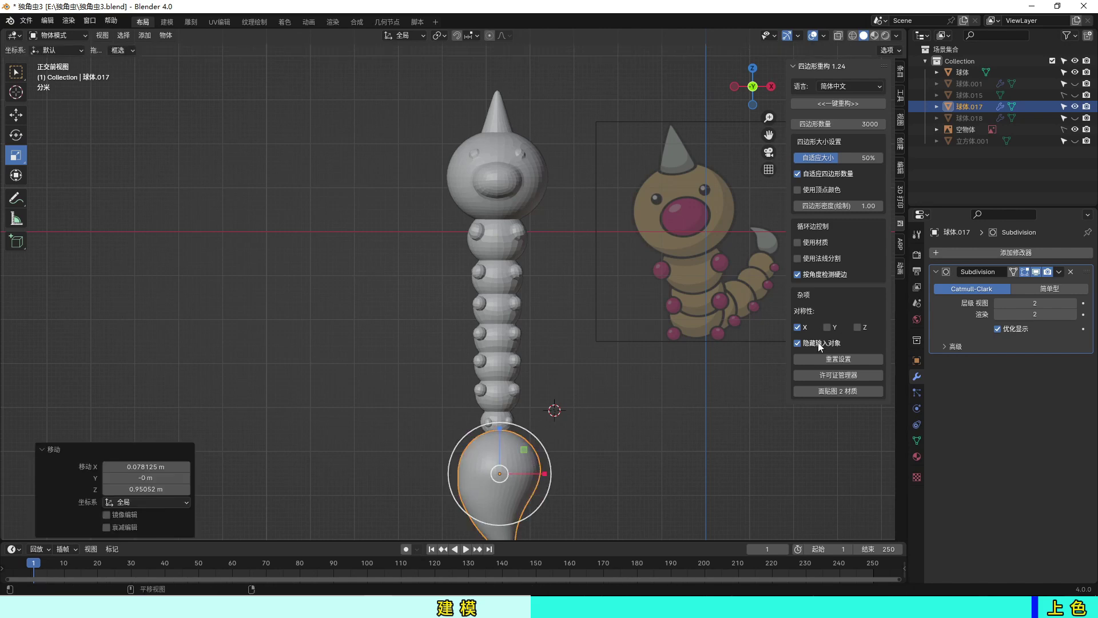
key(s)
click(564, 476)
key(g)
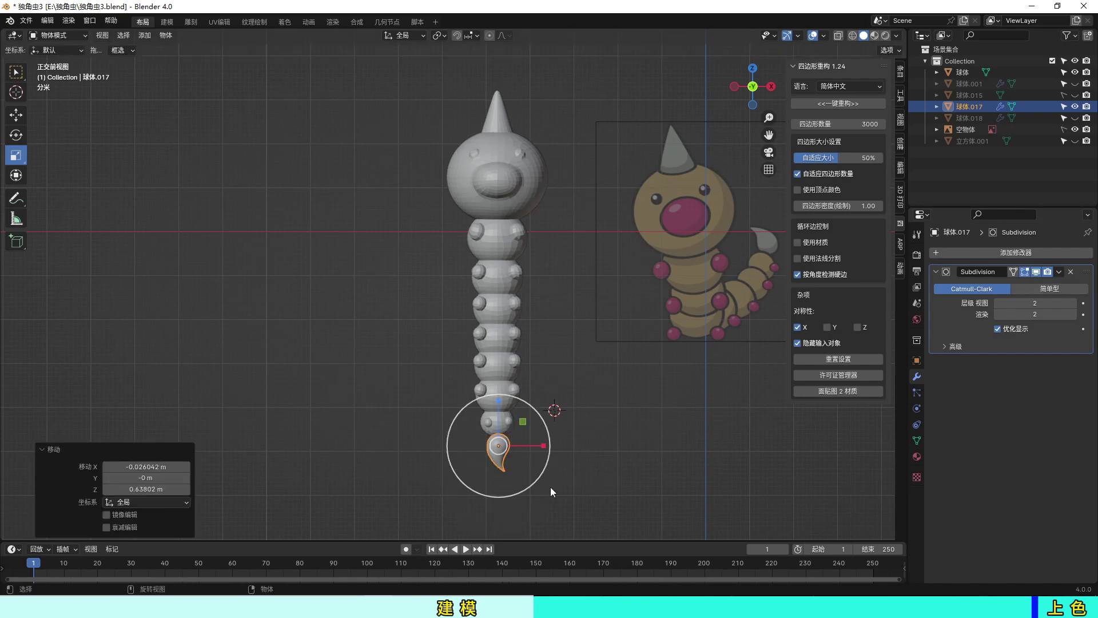
mouse_move(550, 486)
middle_down()
mouse_move(477, 492)
mouse_move(562, 389)
middle_up()
key(KP_1)
key(g)
key(z)
click(498, 491)
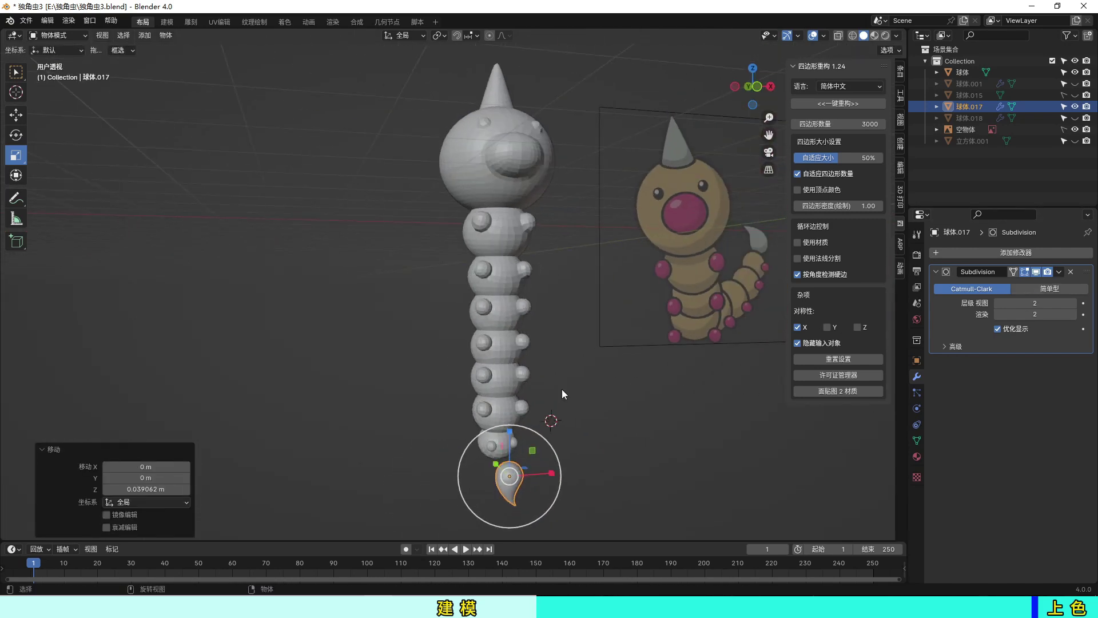
key(KP_1)
shift+click(517, 353)
- Align the tail's X and vertical position to the body and set the body's origin to geometry
click(900, 72)
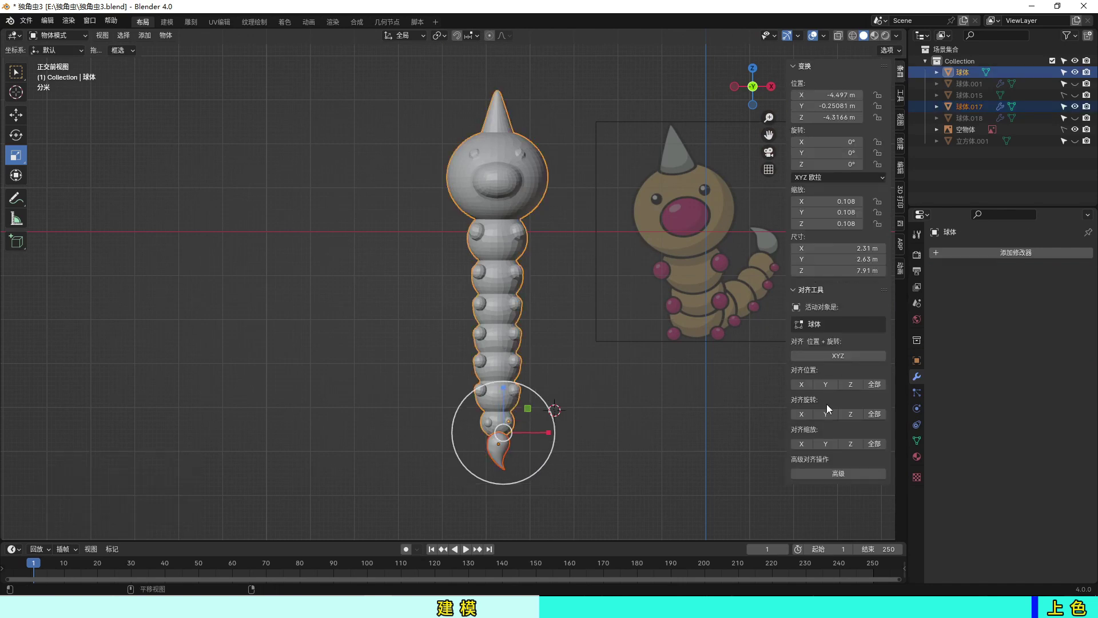
click(802, 383)
click(850, 385)
right_click(496, 285)
mouse_move(455, 323)
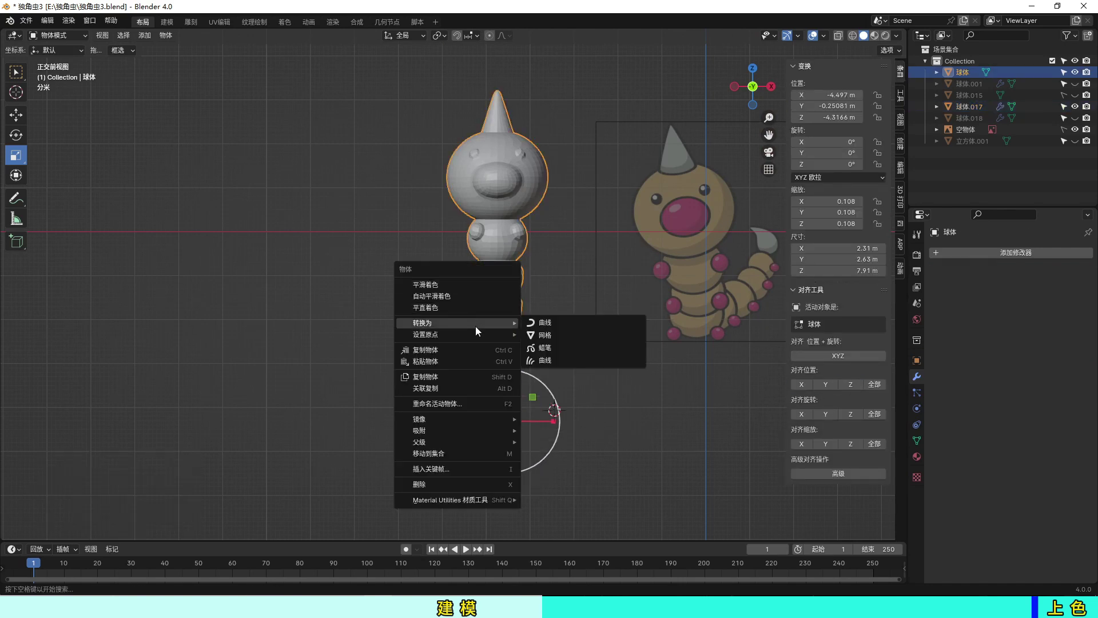
click(593, 351)
- Lower the tail along Z, then realign its height to the body centre
click(498, 429)
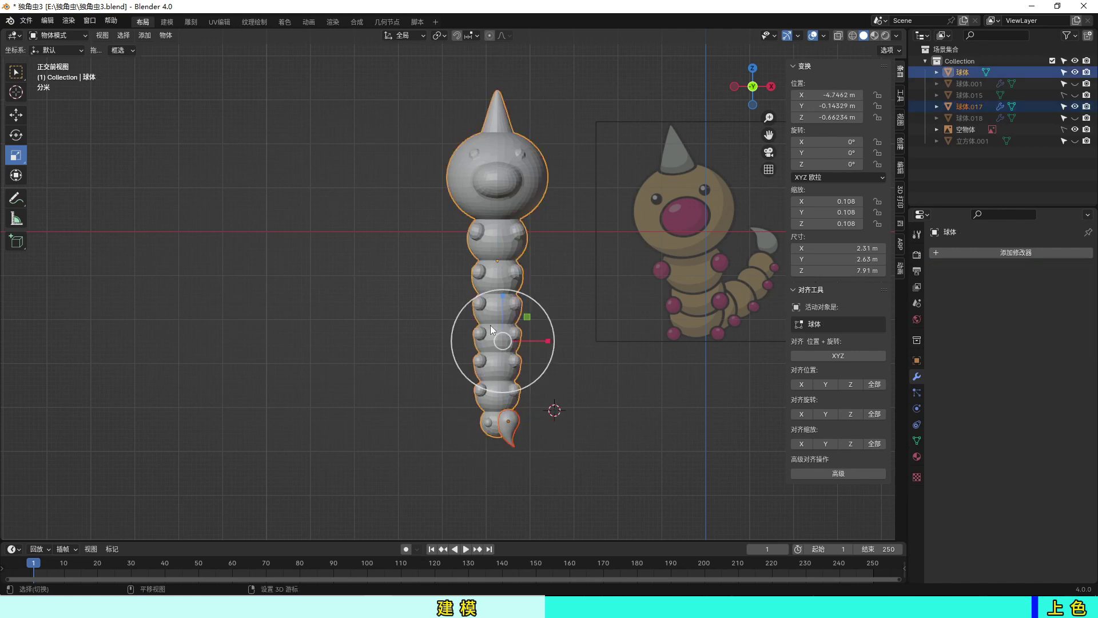
mouse_move(636, 431)
middle_down()
mouse_move(588, 462)
mouse_move(676, 477)
mouse_move(499, 345)
middle_up()
key(g)
key(z)
click(597, 482)
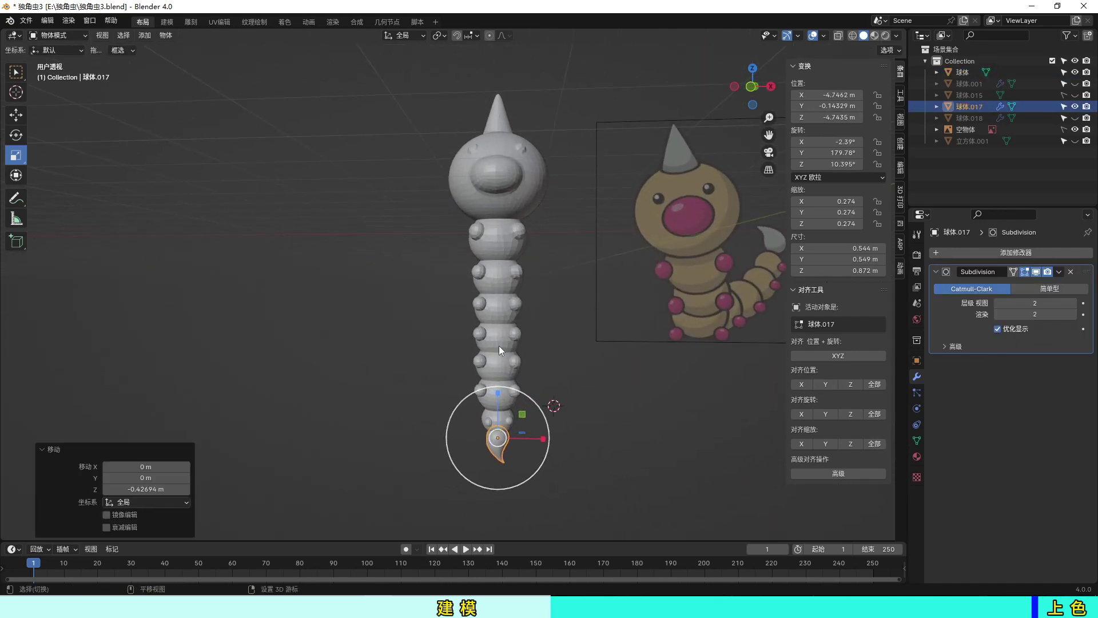
shift+click(499, 346)
click(849, 384)
key(g)
key(z)
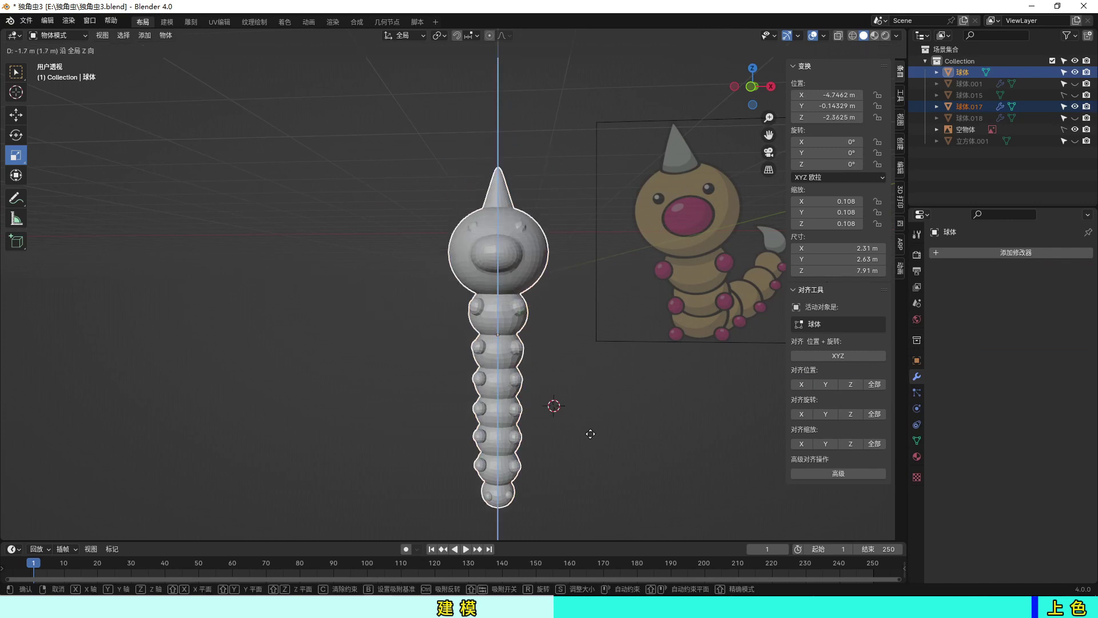
key(Escape)
- Drop the tail along Z to the bottom of the body and check it from the side
click(497, 266)
key(g)
key(z)
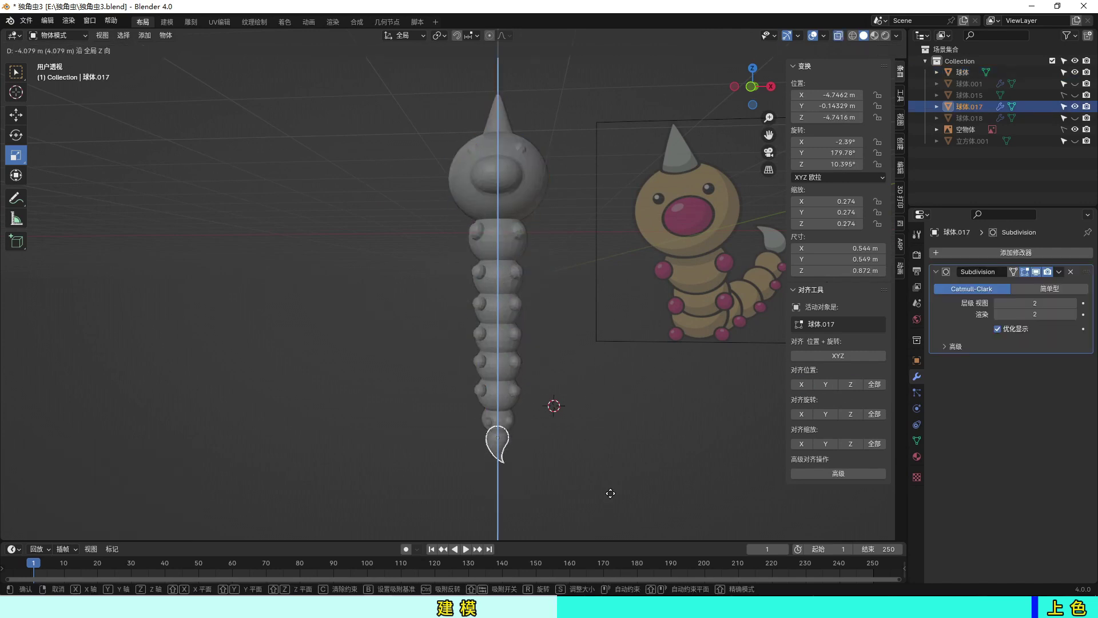
click(625, 465)
key(Tab)
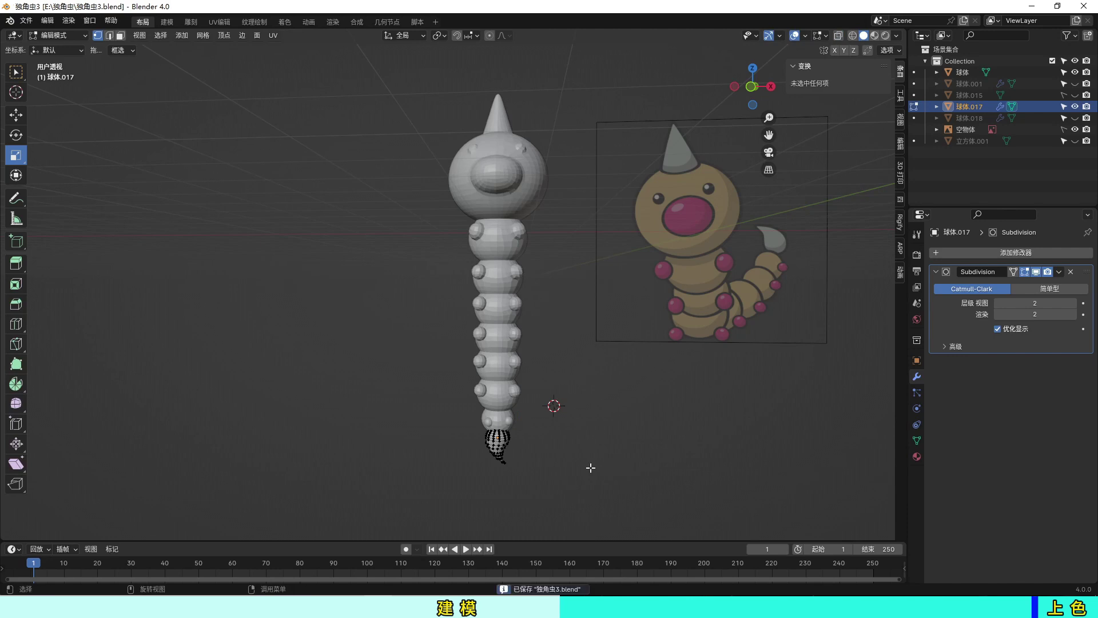
key(Tab)
key(n)
middle_drag(589, 467, 717, 458)
key(KP_3)
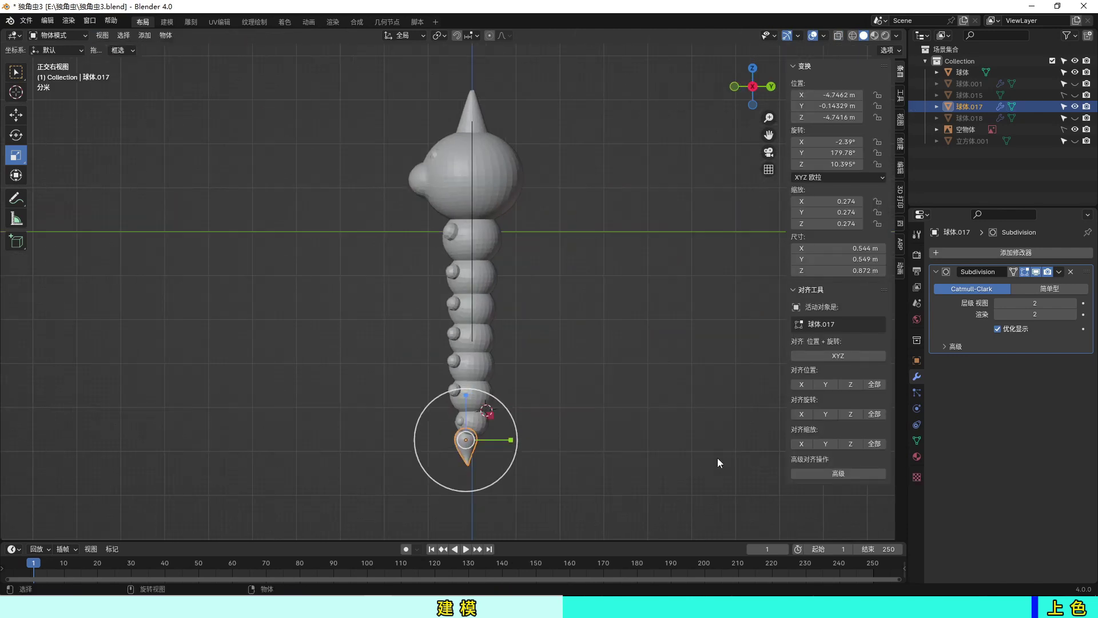
scroll(606, 462, up, 5)
- Reposition the tail along Y and Z under the last body segment
shift+click(500, 440)
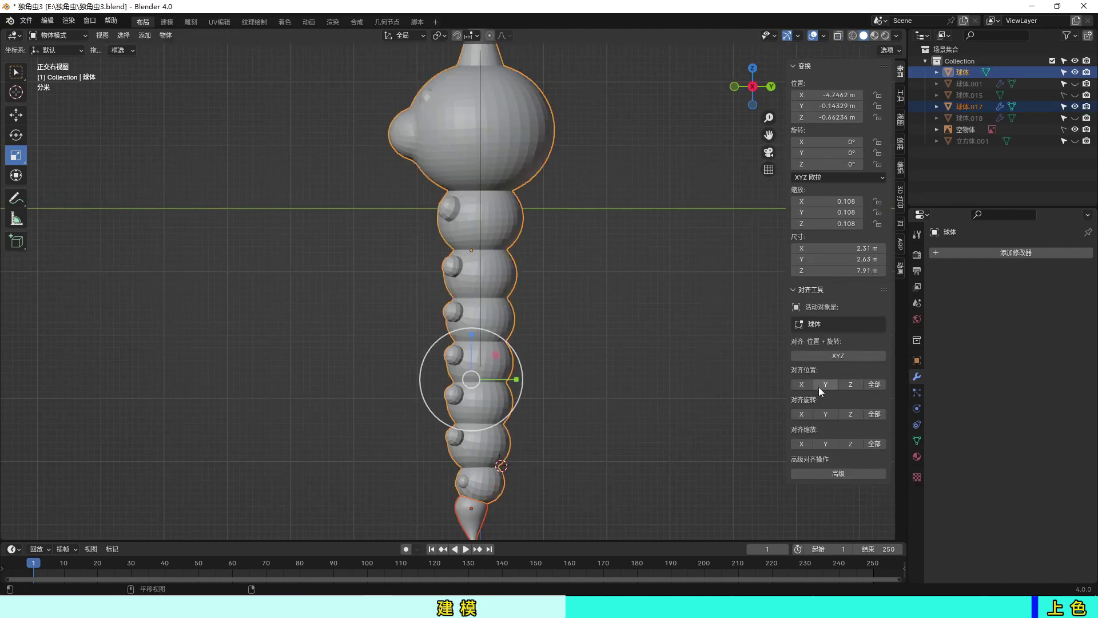
click(801, 384)
click(468, 521)
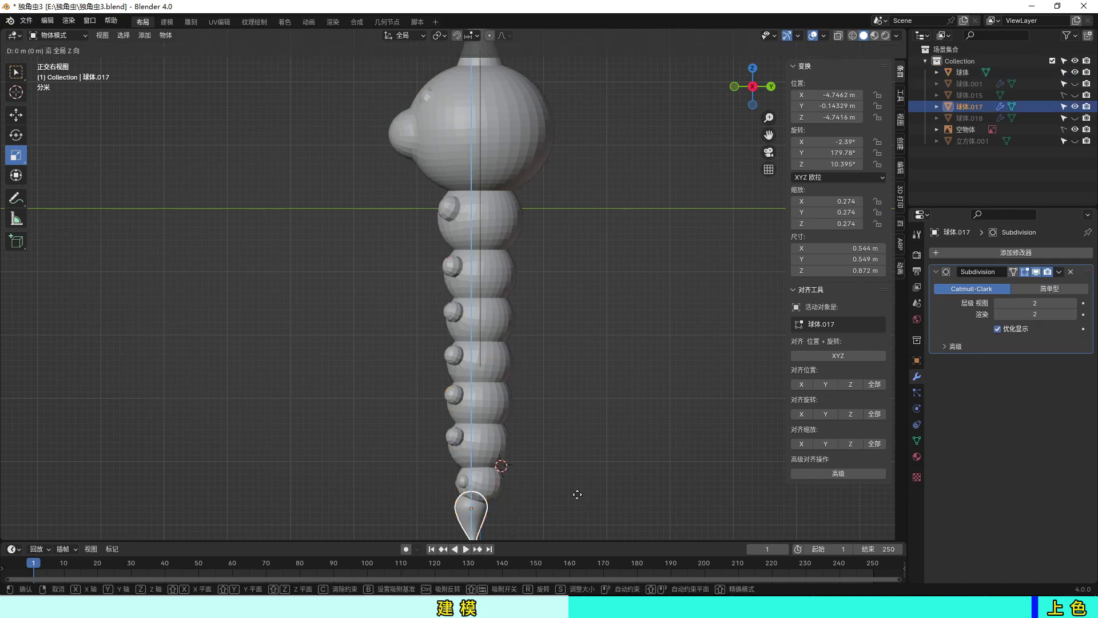
key(g)
key(y)
click(576, 492)
scroll(575, 490, down, 1)
key(g)
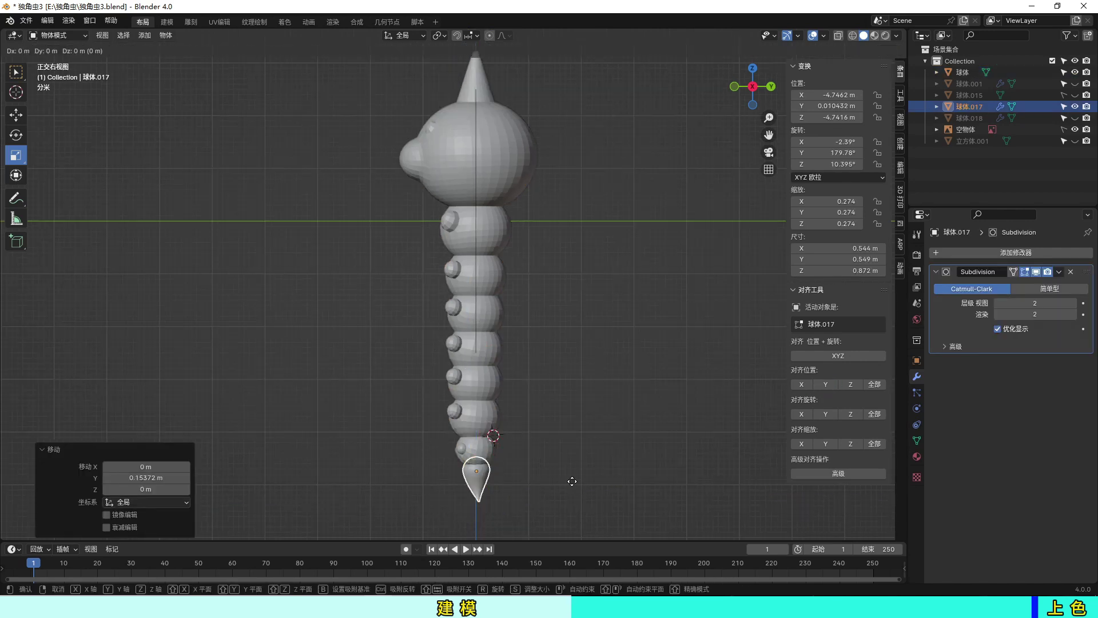
key(z)
click(572, 486)
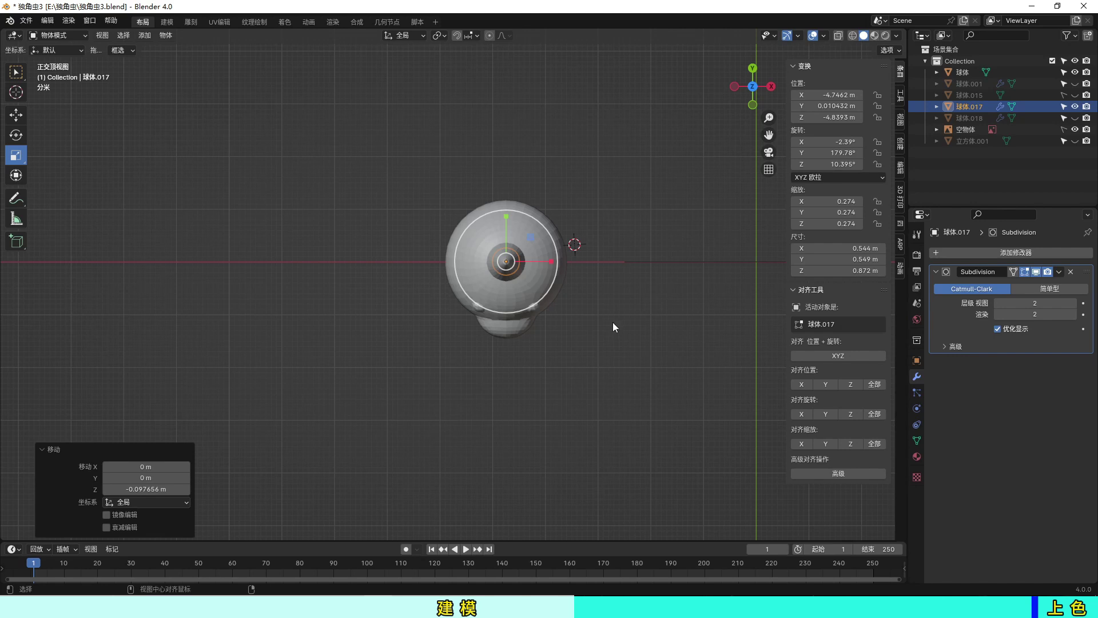
- Rotate the tail so its hook curls sideways, tuck it against the body, and save
middle_drag(612, 322, 571, 297)
drag(506, 428, 458, 458)
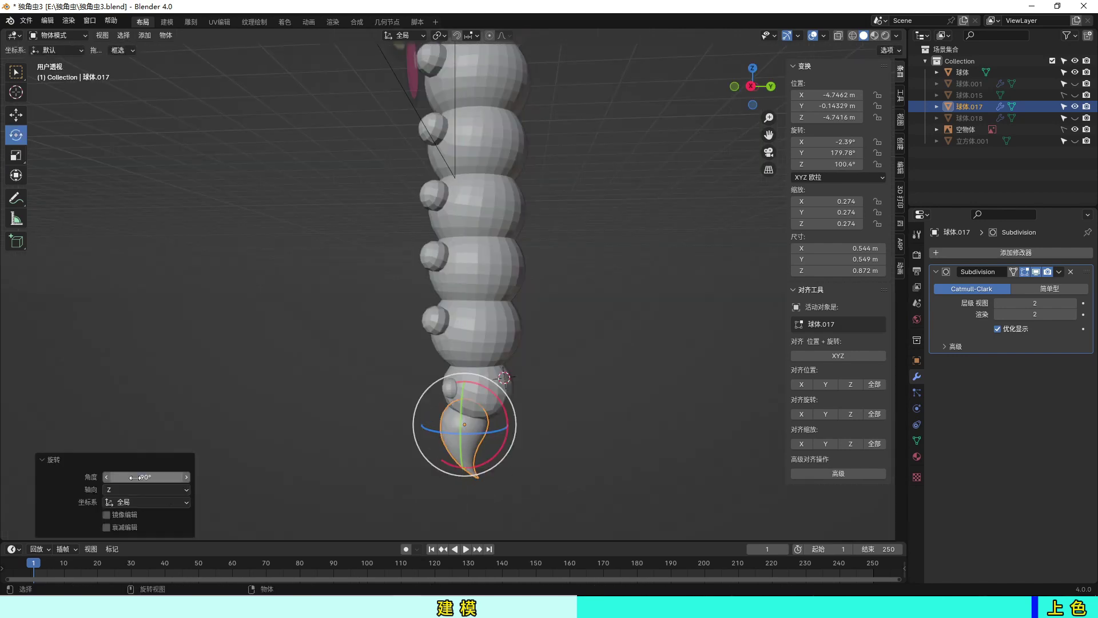
key(g)
key(y)
click(485, 451)
key(g)
key(z)
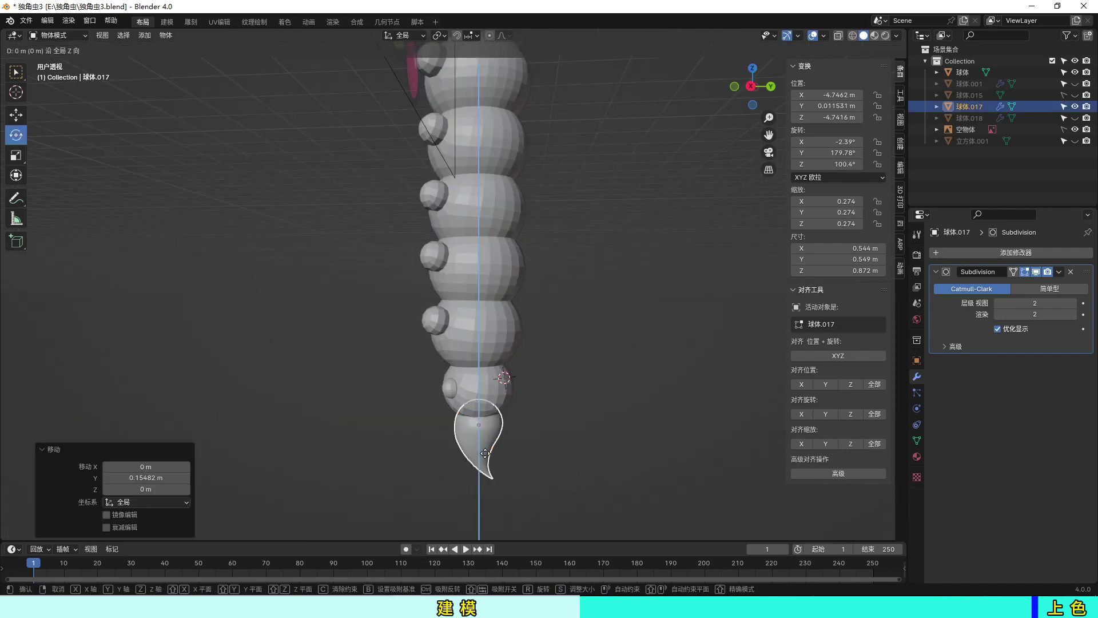
click(485, 452)
key(ctrl+s)
scroll(615, 440, down, 1)
- Lower the tail's subdivision level and apply the modifiers on the whole caterpillar
click(999, 303)
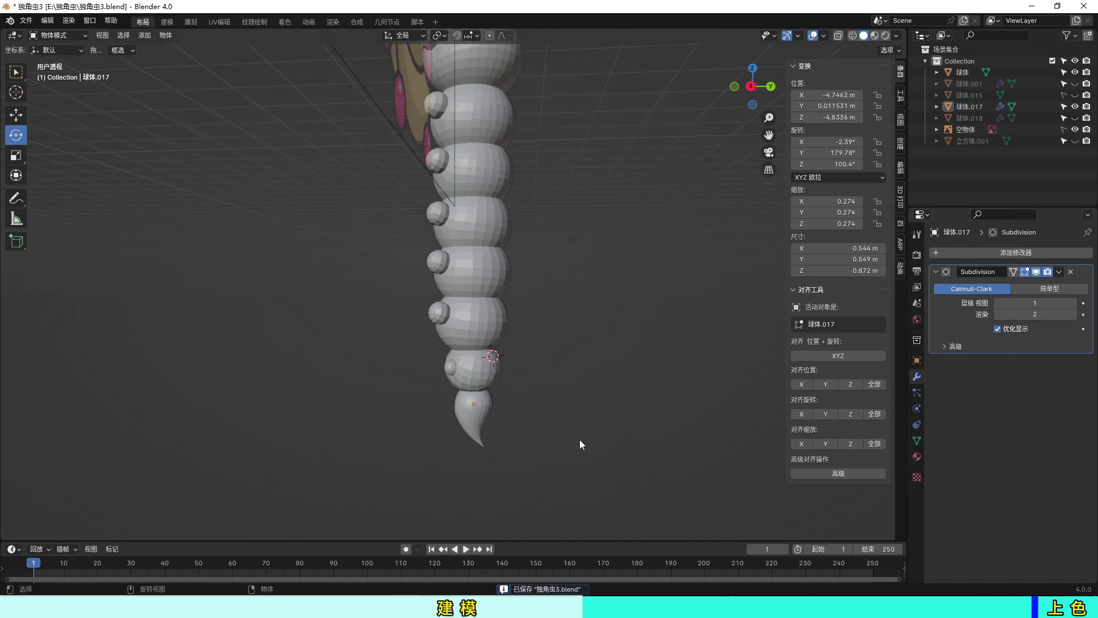
mouse_move(579, 443)
middle_down()
mouse_move(626, 431)
mouse_move(541, 459)
mouse_move(501, 437)
middle_up()
scroll(561, 437, up, 3)
click(589, 469)
key(KP_1)
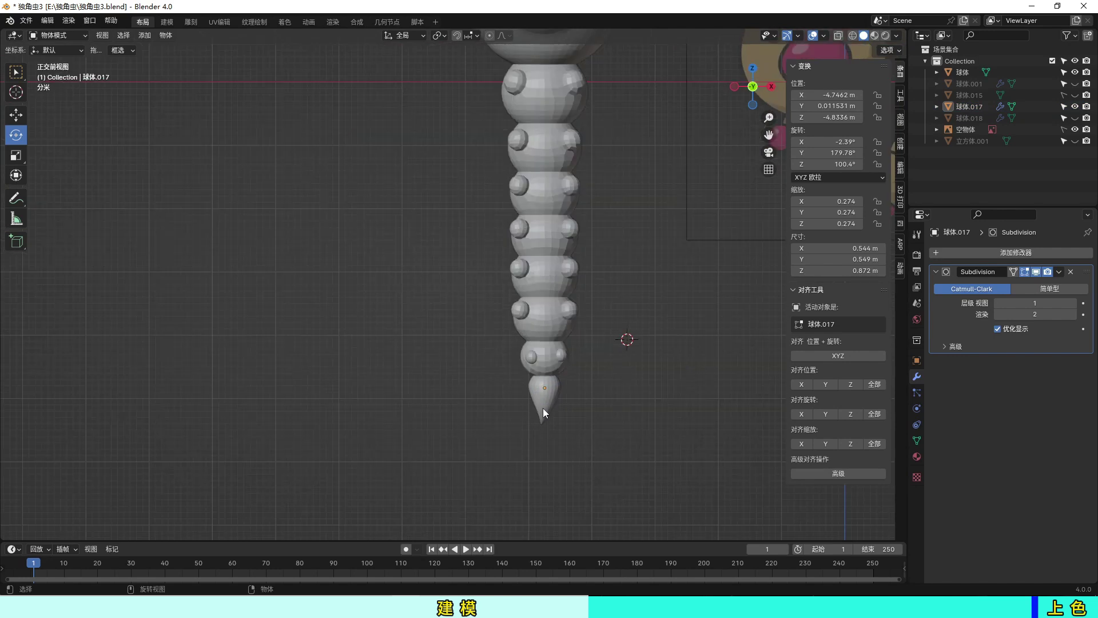
click(543, 413)
scroll(586, 364, down, 5)
click(589, 362)
mouse_move(433, 88)
mouse_down()
mouse_move(521, 380)
mouse_move(533, 377)
mouse_up()
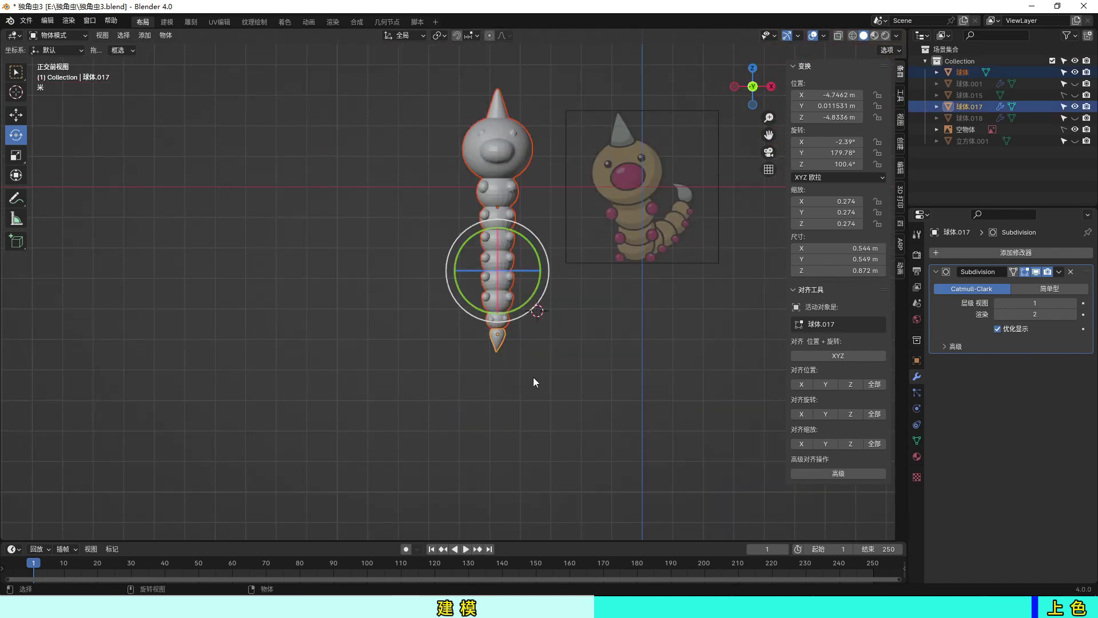
key(ctrl+a)
click(507, 397)
- Join the body and tail into one object and save the file
key(ctrl+j)
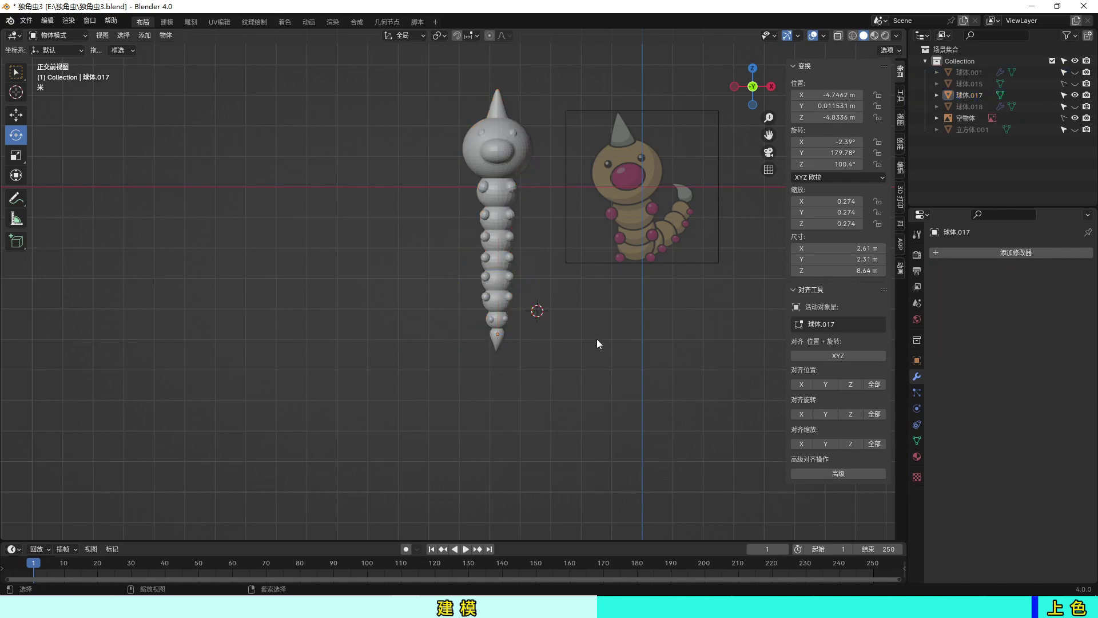
scroll(595, 339, up, 3)
key(ctrl+s)
scroll(593, 338, down, 1)
drag(441, 62, 558, 378)
- Quad-remesh the caterpillar with X symmetry off, then add level-2 subdivision smoothing
click(900, 226)
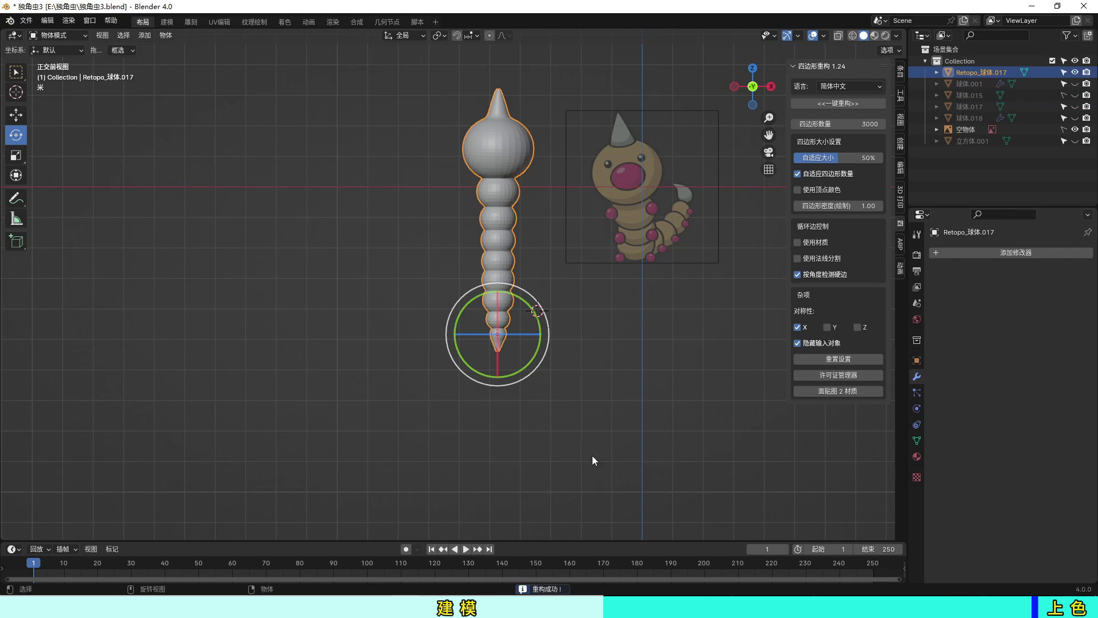
middle_drag(592, 455, 525, 441)
click(797, 328)
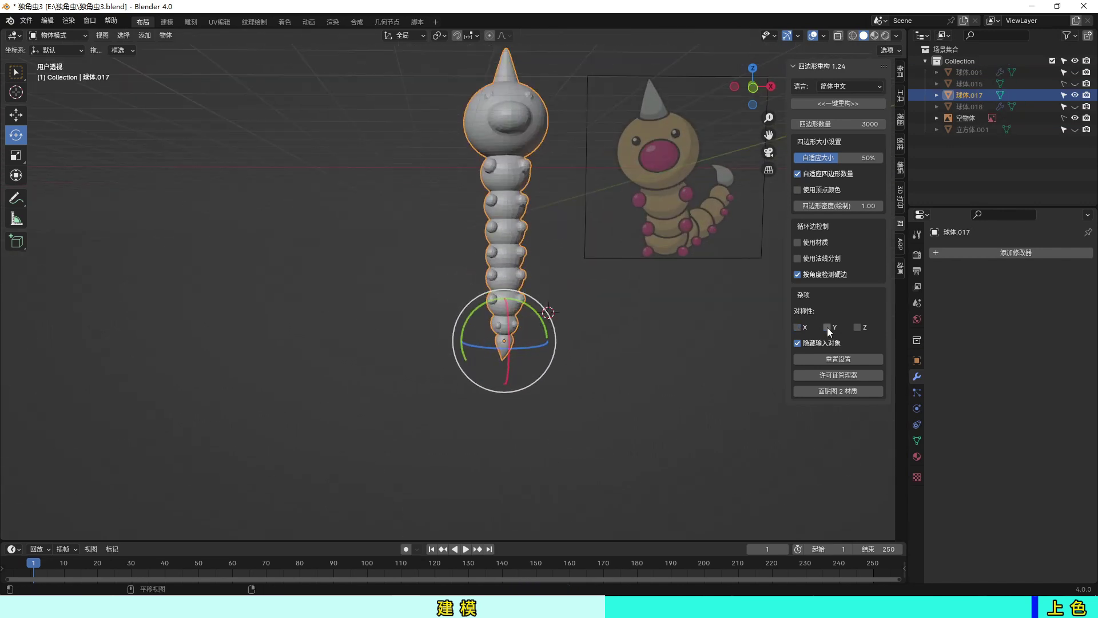
click(843, 108)
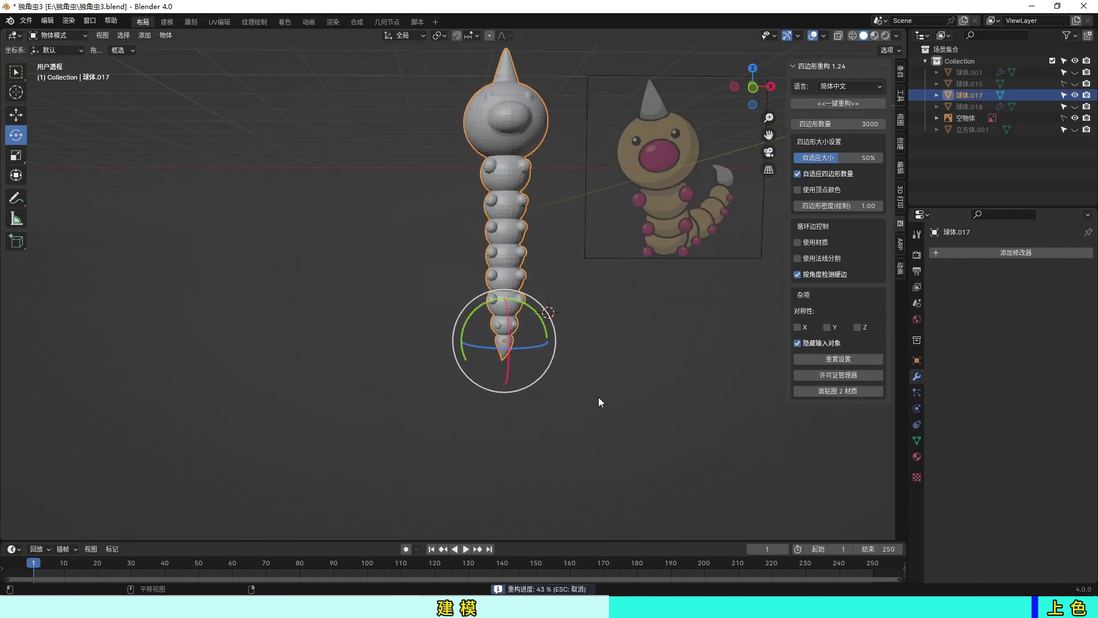
mouse_move(598, 396)
middle_down()
mouse_move(618, 422)
mouse_move(642, 392)
mouse_move(596, 444)
mouse_move(628, 413)
mouse_move(733, 421)
mouse_move(649, 351)
mouse_move(568, 345)
mouse_move(584, 326)
mouse_move(678, 335)
mouse_move(633, 379)
mouse_move(815, 316)
middle_up()
click(678, 415)
click(585, 326)
key(ctrl+2)
- In Edit Mode, frame the horn from the front and select its tip vertices
key(Tab)
scroll(600, 257, up, 3)
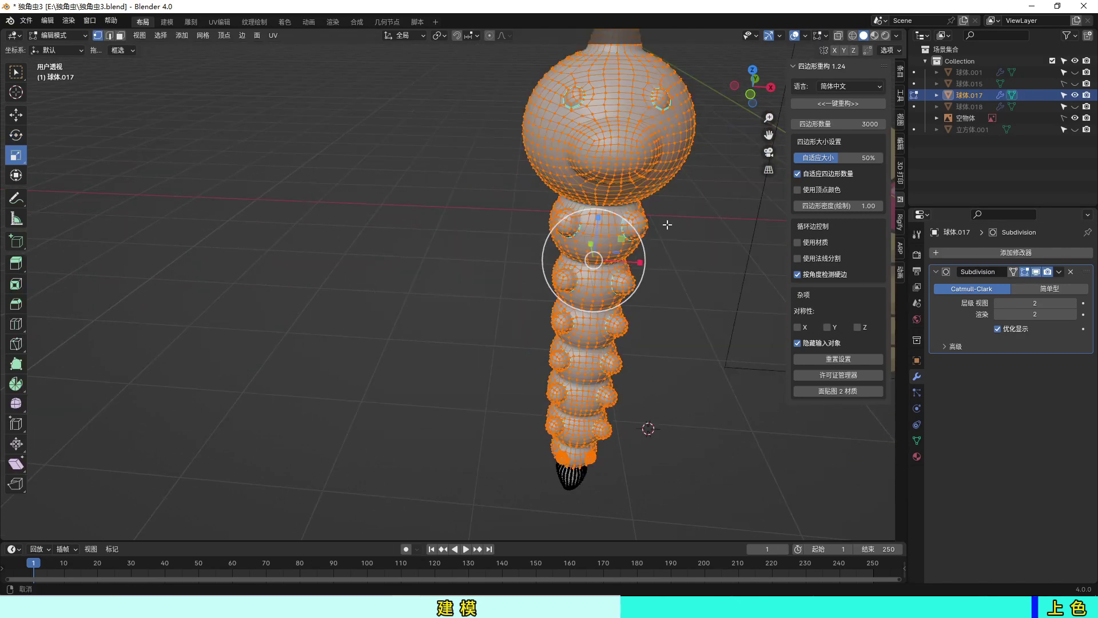
scroll(605, 286, up, 4)
scroll(605, 343, up, 3)
scroll(638, 314, up, 2)
key(KP_1)
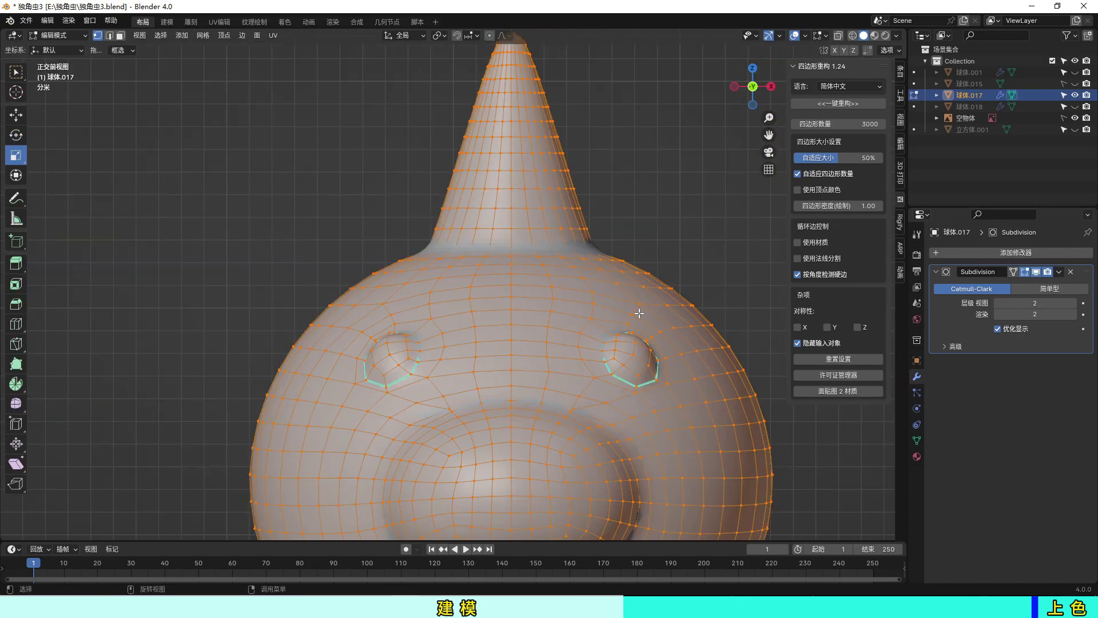
scroll(578, 373, up, 3)
drag(426, 254, 558, 309)
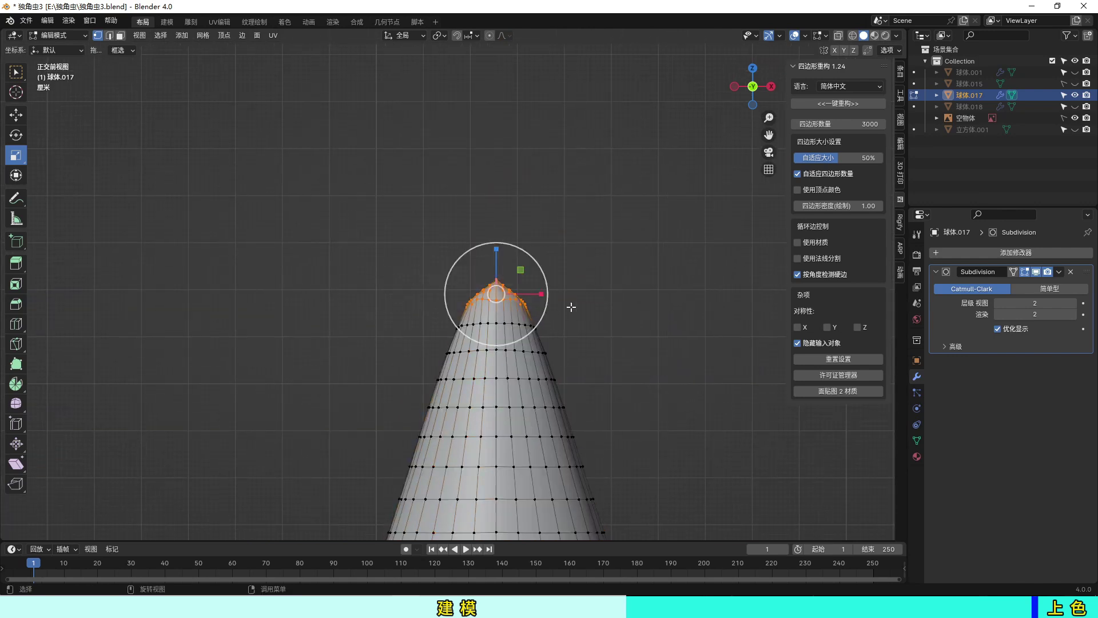
right_click(571, 306)
click(571, 372)
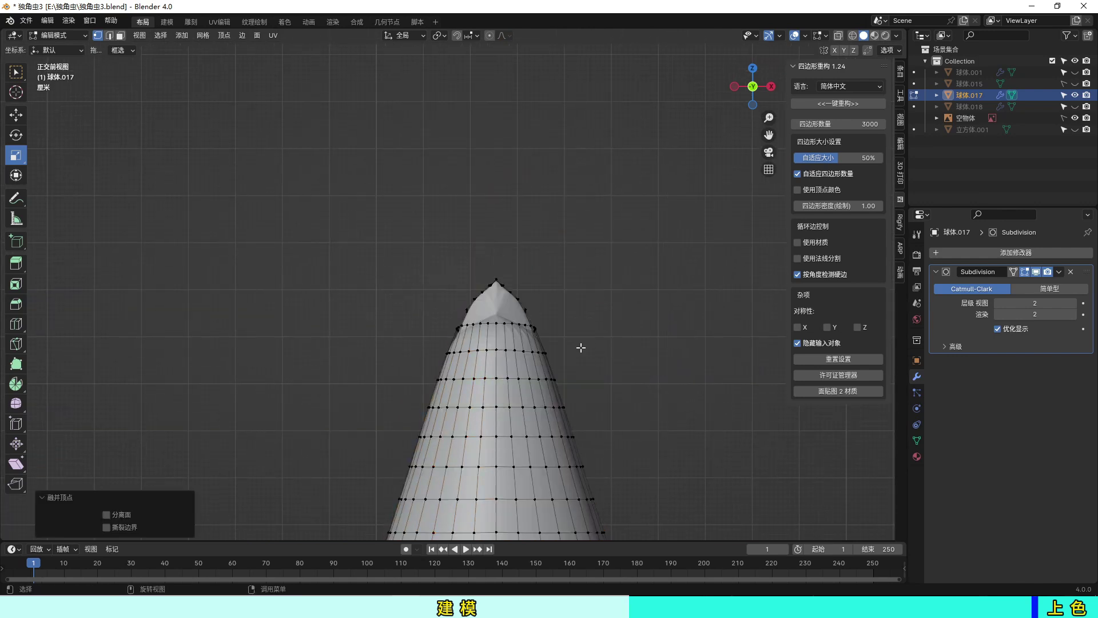
key(ctrl+z)
- With see-through display on, dissolve the horn-tip vertices into a flat top
key(alt+z)
drag(440, 257, 552, 313)
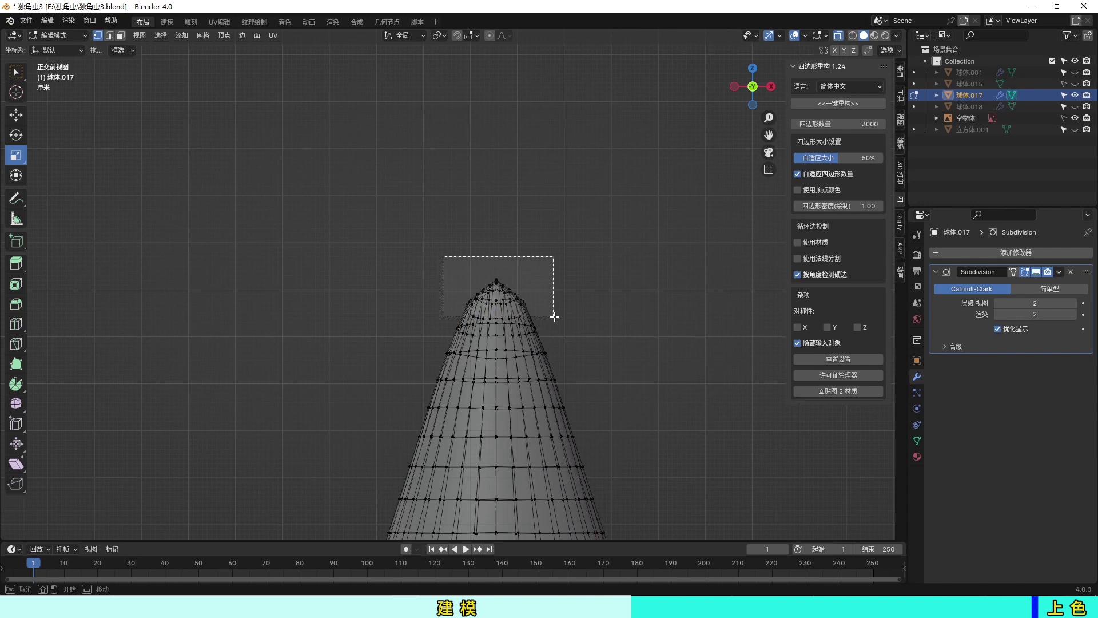
key(x)
click(661, 313)
- Extrude the horn's top ring upward and shrink it
drag(426, 311, 571, 341)
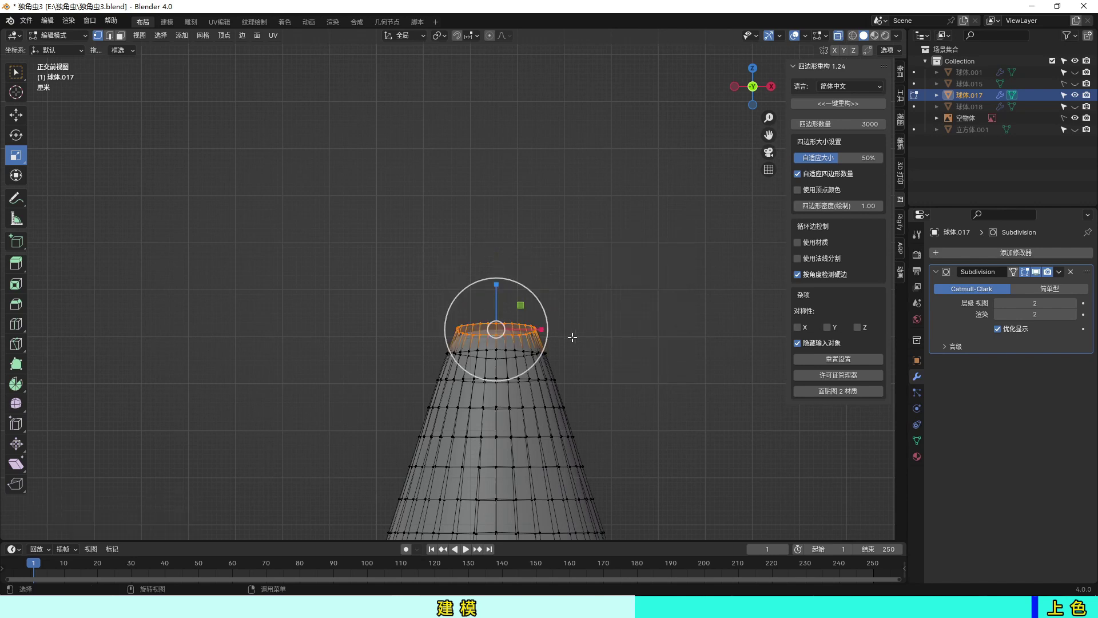
key(e)
click(574, 300)
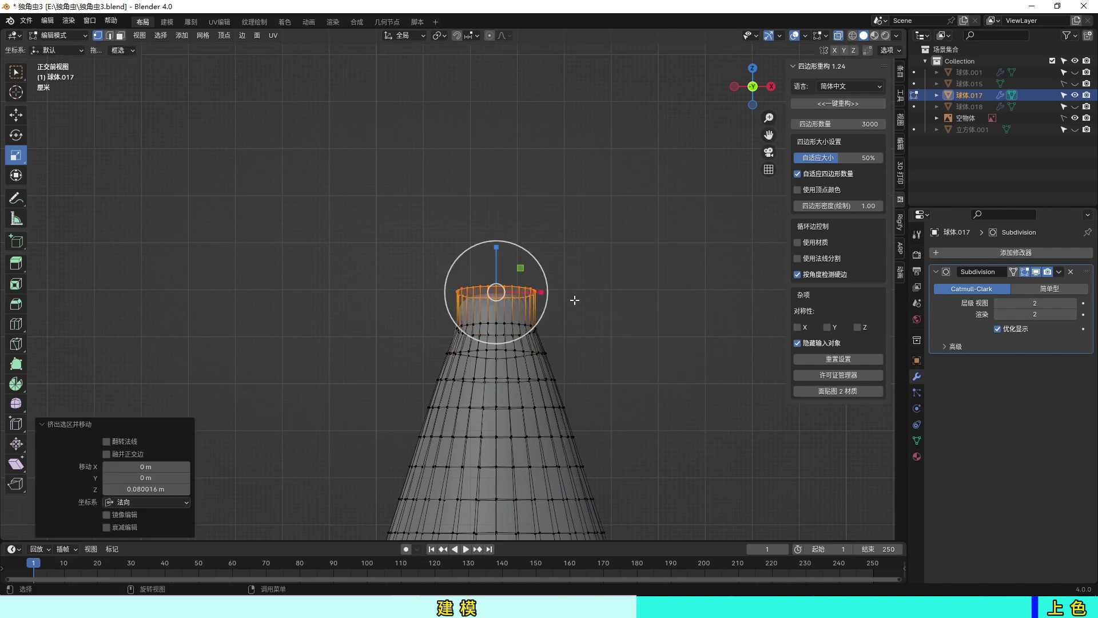
key(s)
right_click(480, 283)
mouse_move(506, 282)
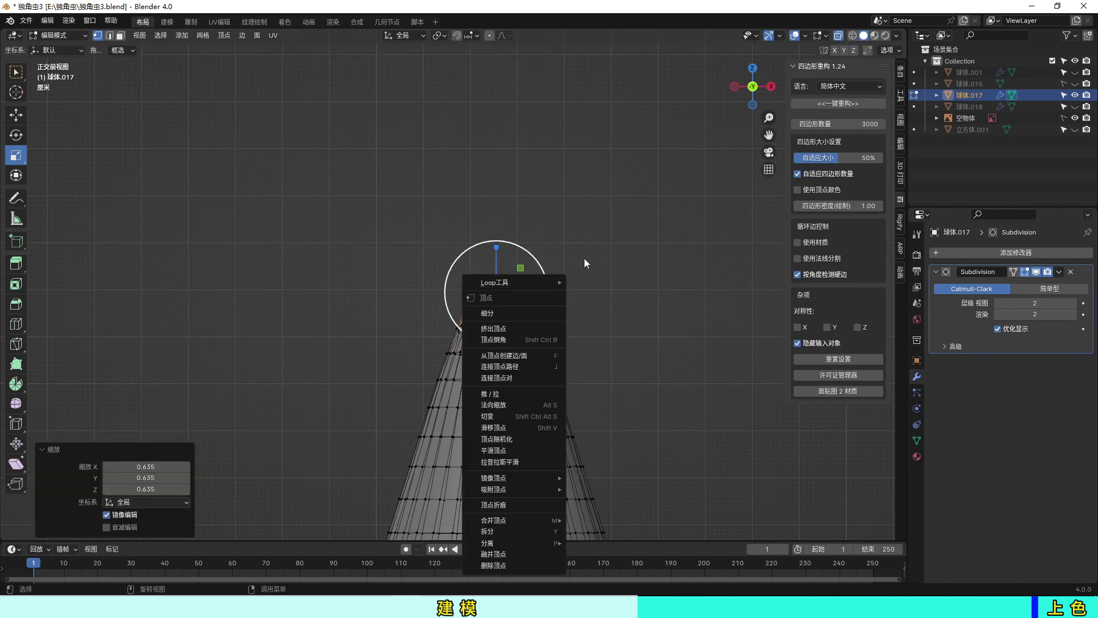
key(Escape)
- Merge the top vertices at their centre and lift the tip straight up on Z
right_click(481, 277)
key(Escape)
key(m)
click(578, 309)
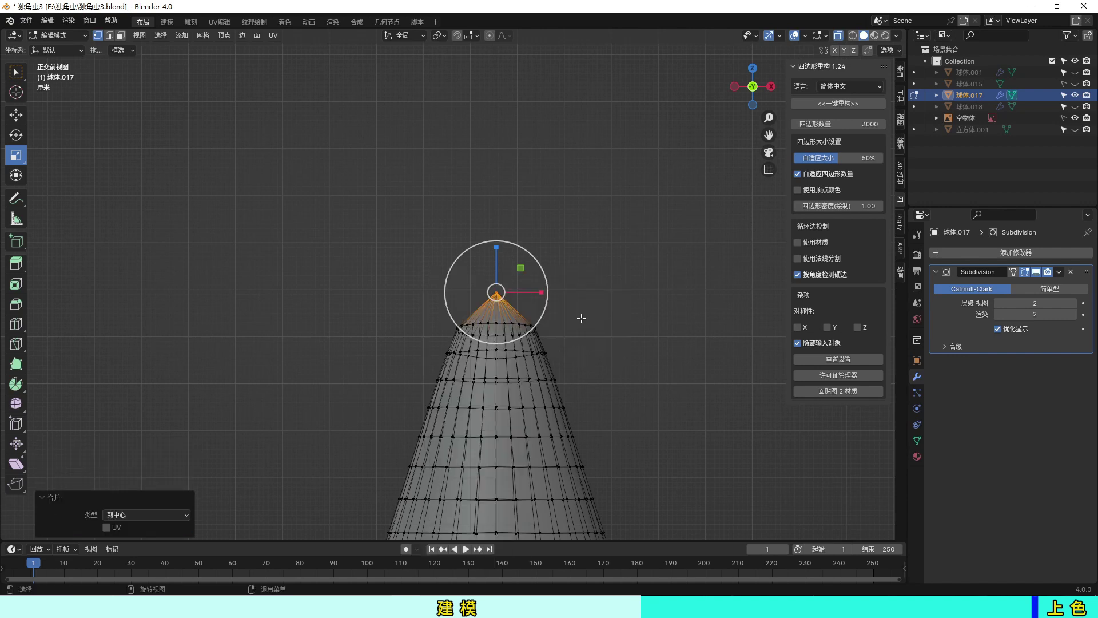
key(z)
click(578, 262)
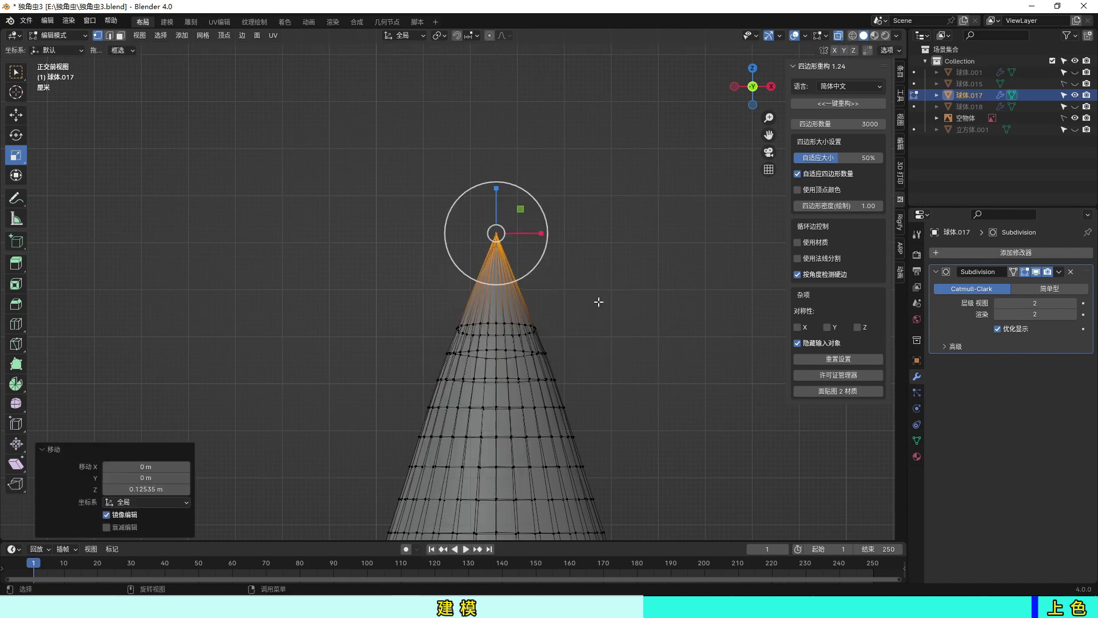
click(587, 307)
- Slide the spike's edge loop up toward the tip and save the file
alt+click(473, 318)
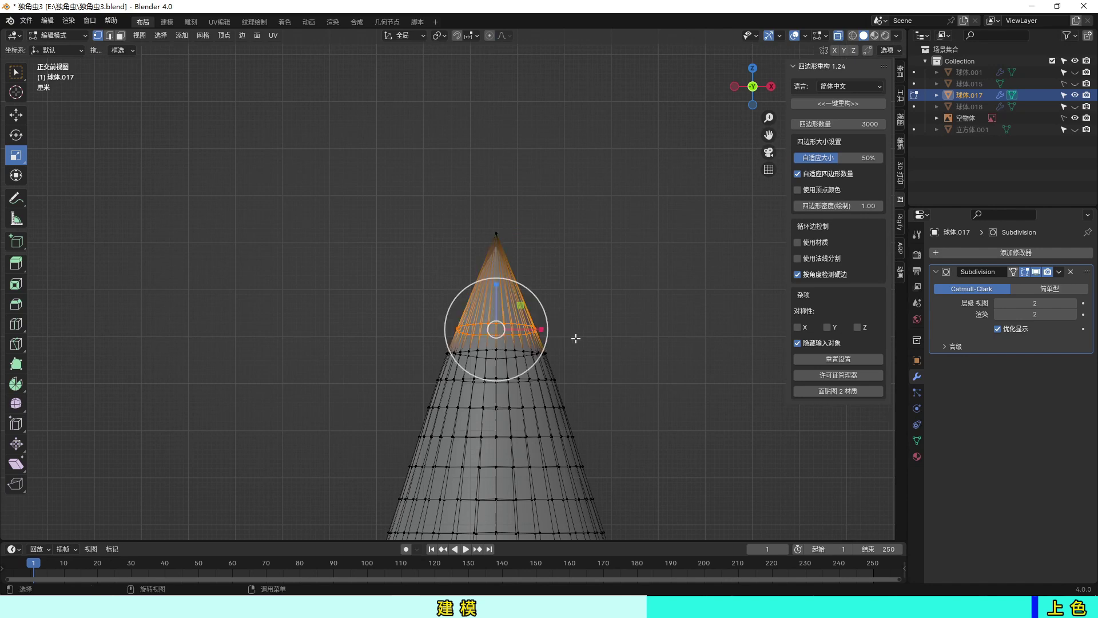
key(g)
key(g)
click(568, 283)
key(ctrl+s)
- Back in Object Mode, add a single-bone armature from the front view
key(Tab)
scroll(582, 338, down, 5)
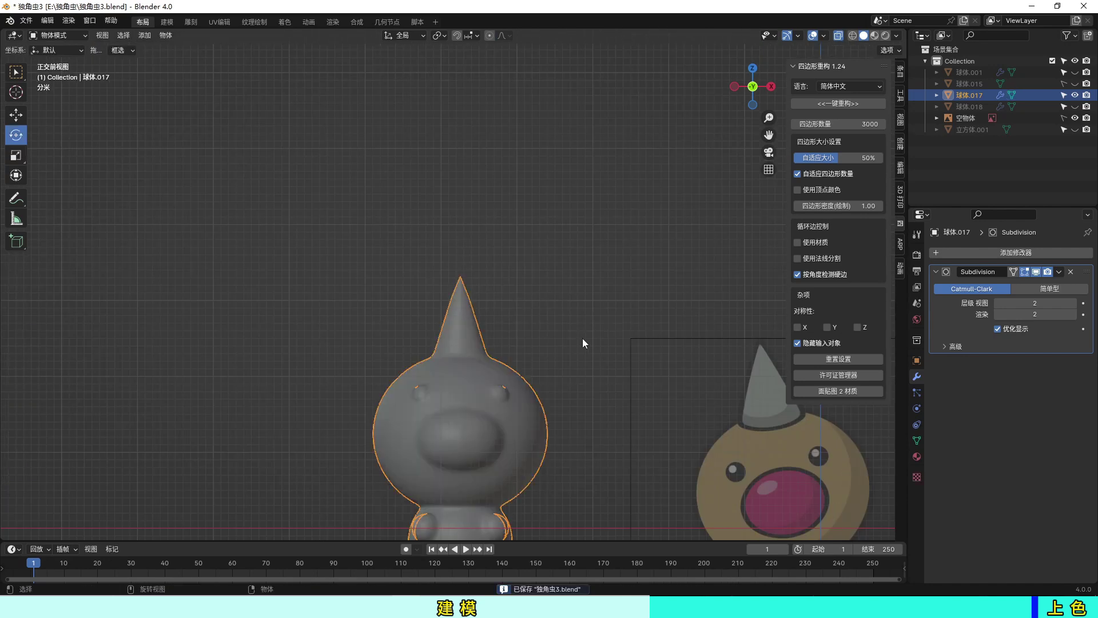
middle_drag(582, 338, 638, 427)
key(KP_1)
scroll(386, 418, down, 3)
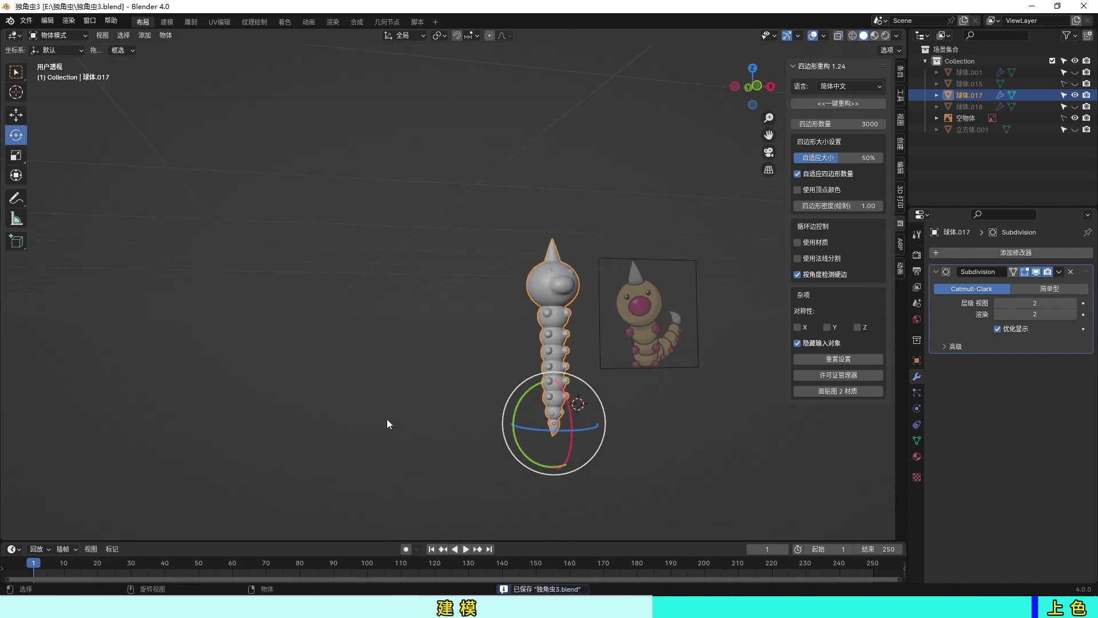
key(shift+a)
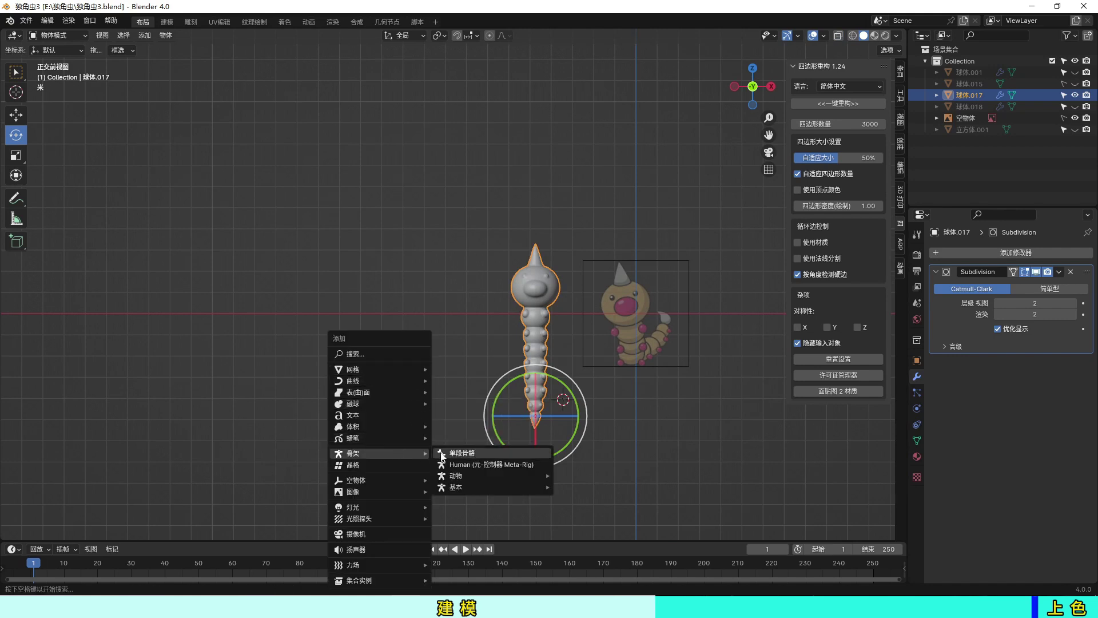
click(474, 471)
- Move the bone's base to the tail and scale it to span the body length
key(g)
click(561, 433)
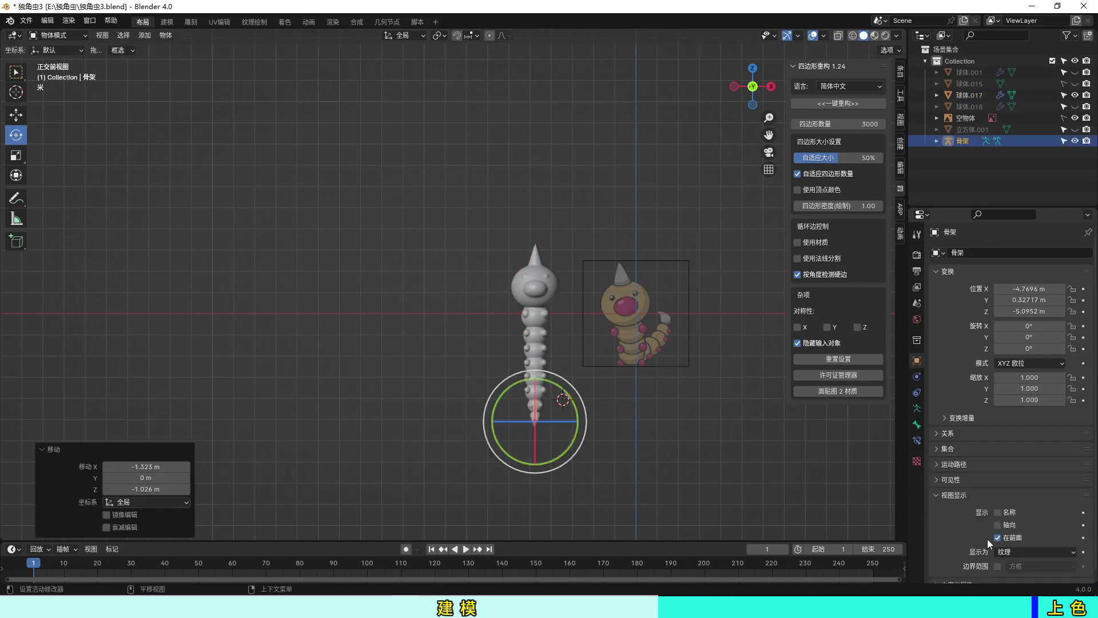
key(s)
click(563, 380)
key(s)
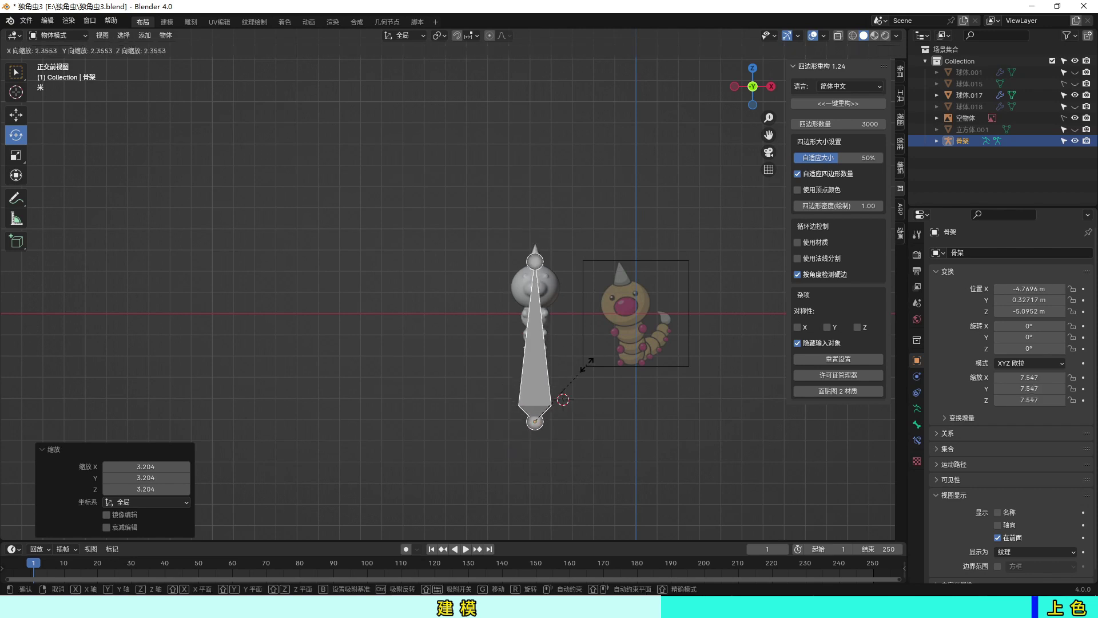
click(579, 375)
scroll(580, 374, up, 1)
click(166, 35)
- In the armature's Edit Mode, subdivide the bone into a chain with 4 cuts
key(Tab)
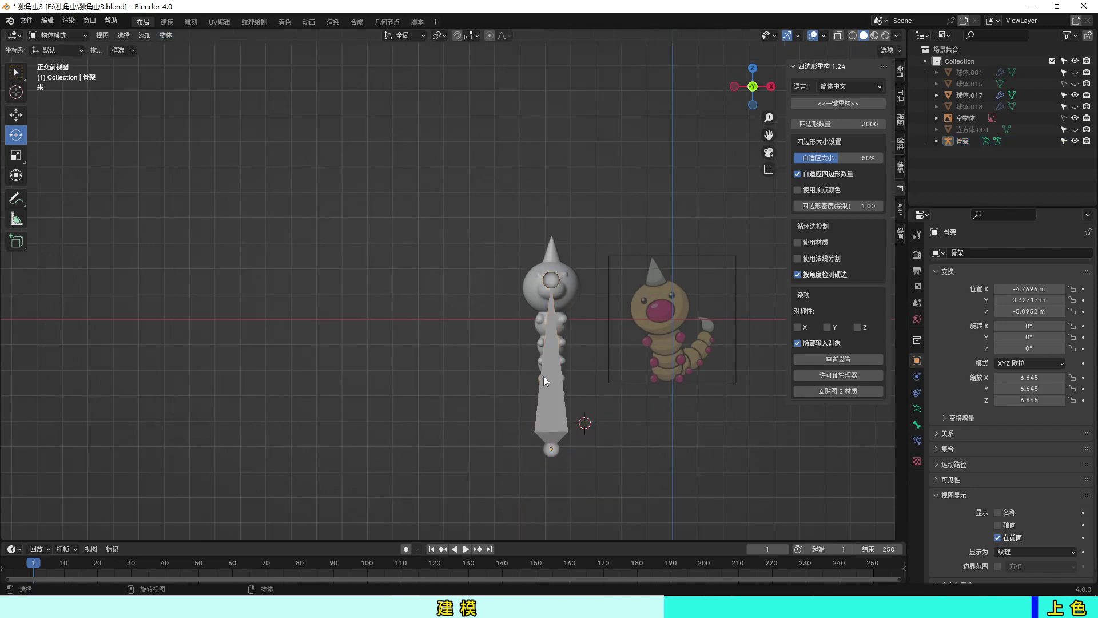
key(Tab)
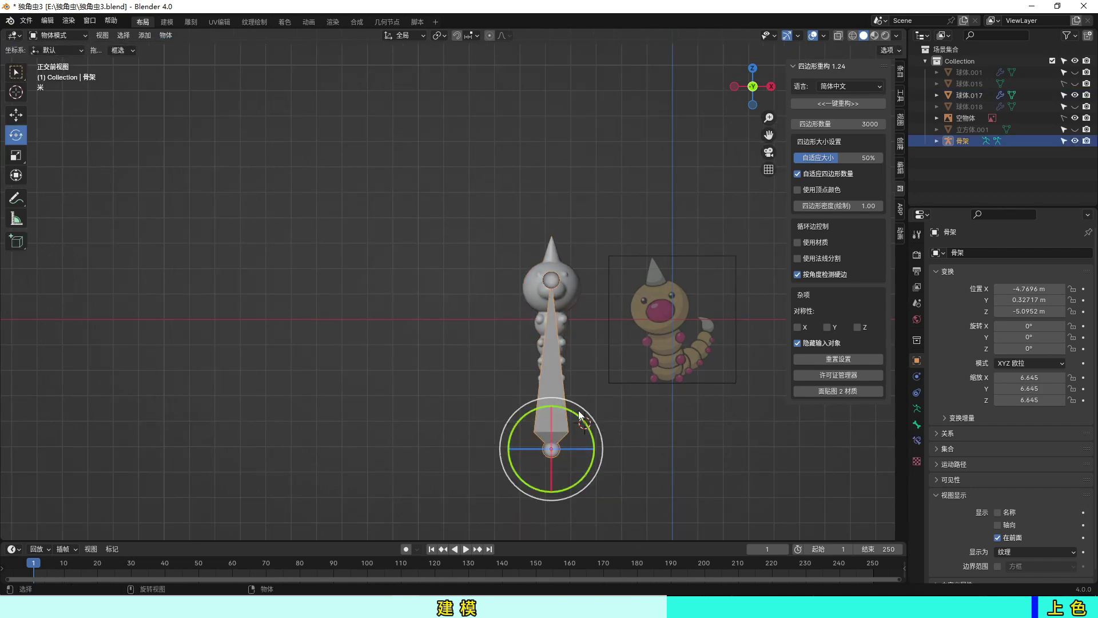
key(Tab)
drag(473, 245, 606, 501)
right_click(527, 373)
click(517, 362)
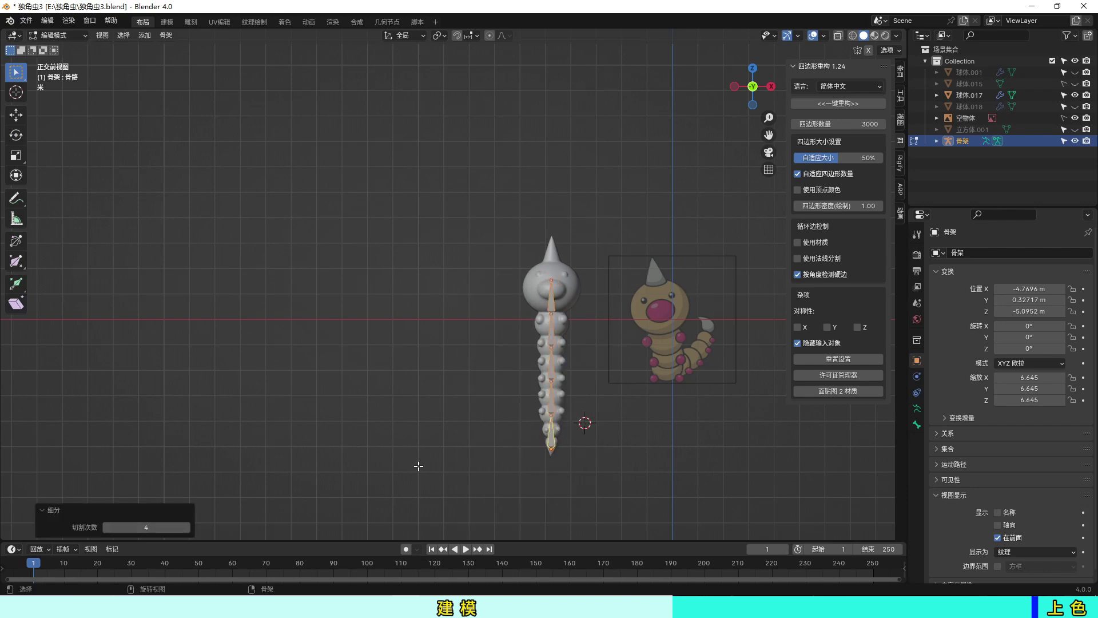
scroll(516, 465, up, 2)
key(Tab)
- Try parenting with automatic weights, undo it, and re-subdivide the bone into a chain
click(595, 413)
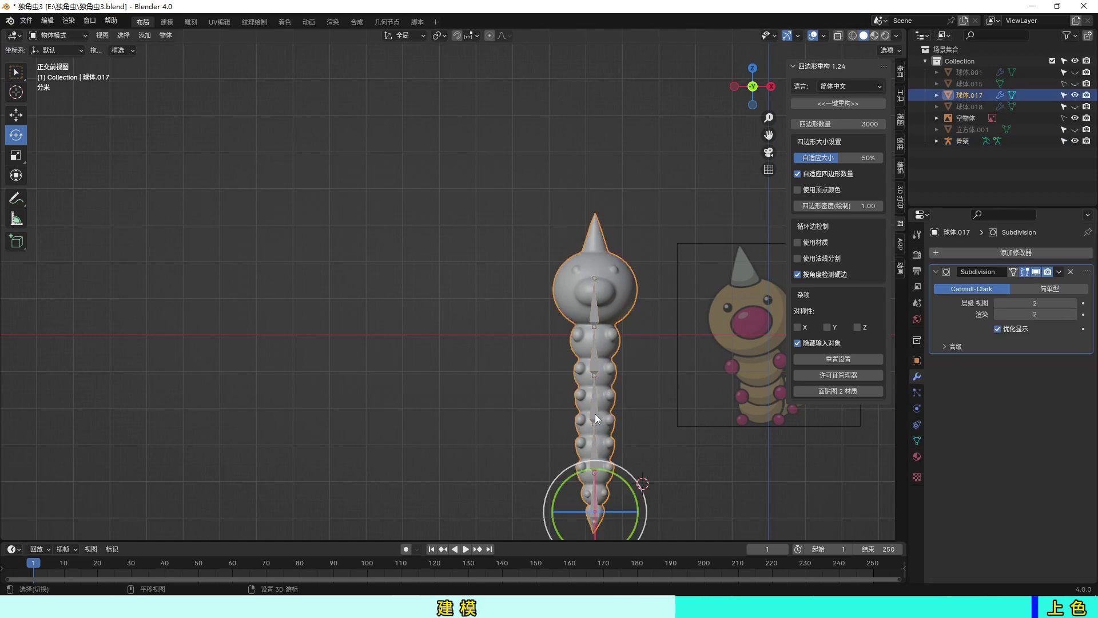
key(ctrl+p)
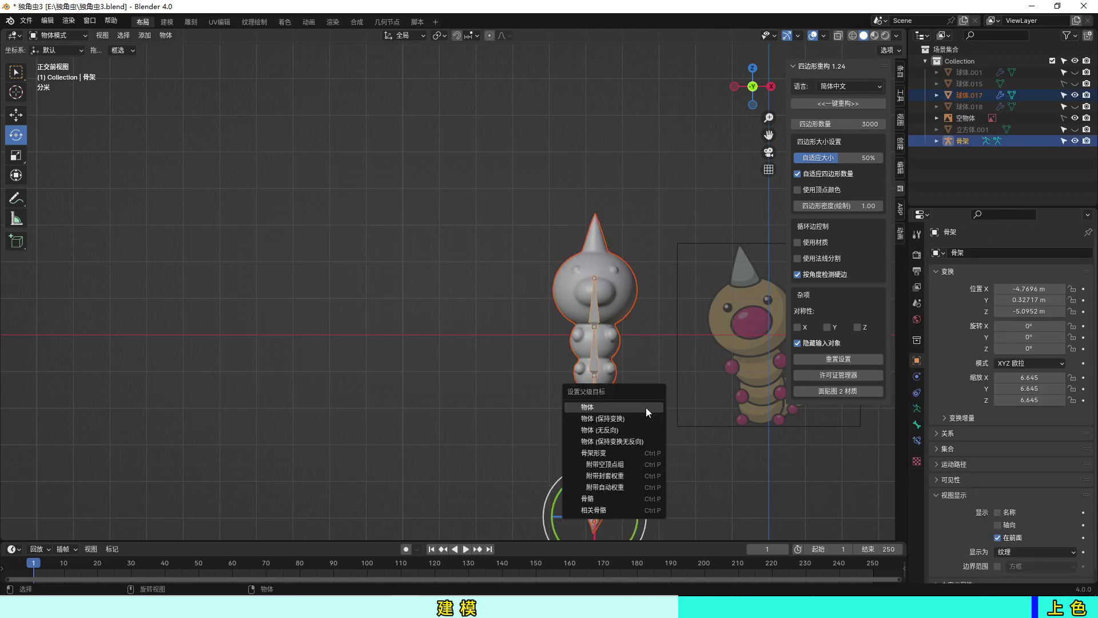
click(640, 483)
scroll(654, 454, down, 2)
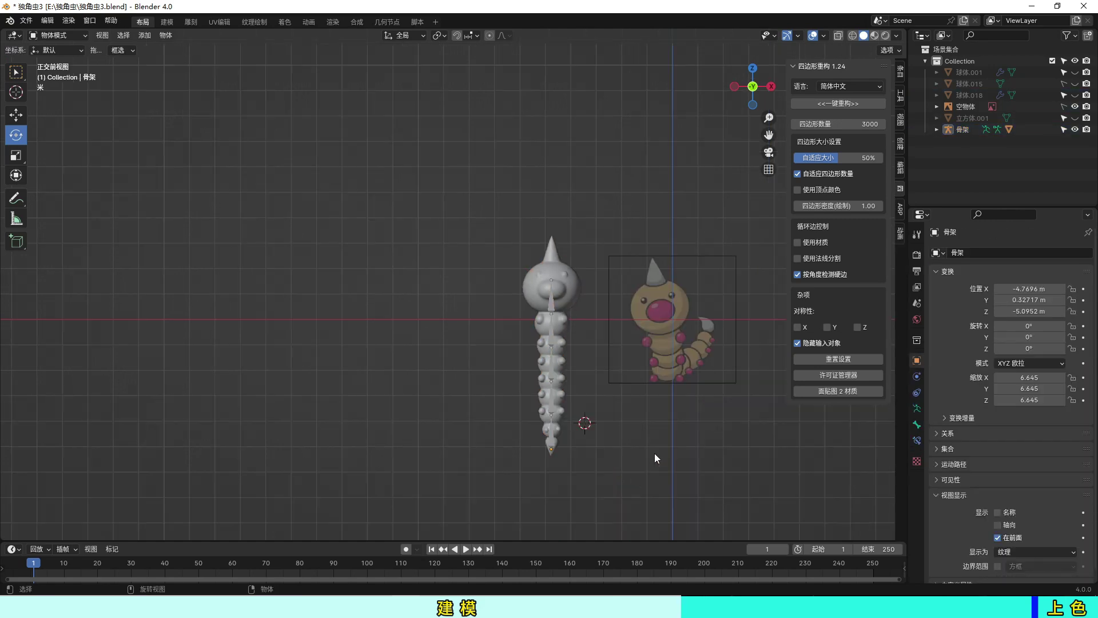
middle_drag(654, 453, 691, 452)
key(ctrl+z)
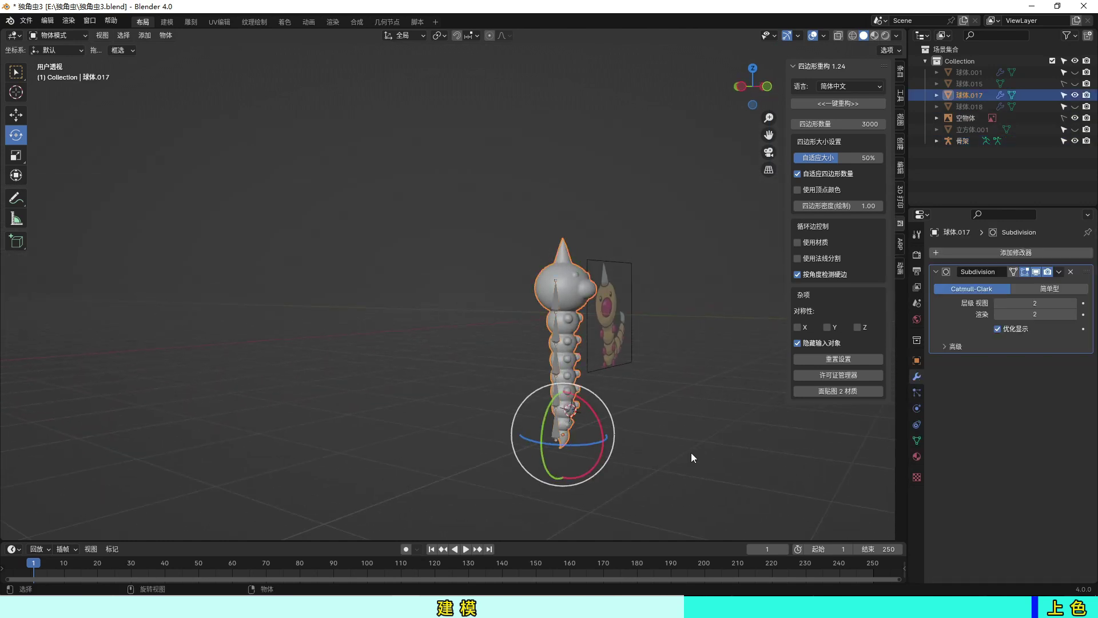
key(ctrl+z)
key(ctrl+z)
key(ctrl+z)
middle_drag(696, 456, 572, 404)
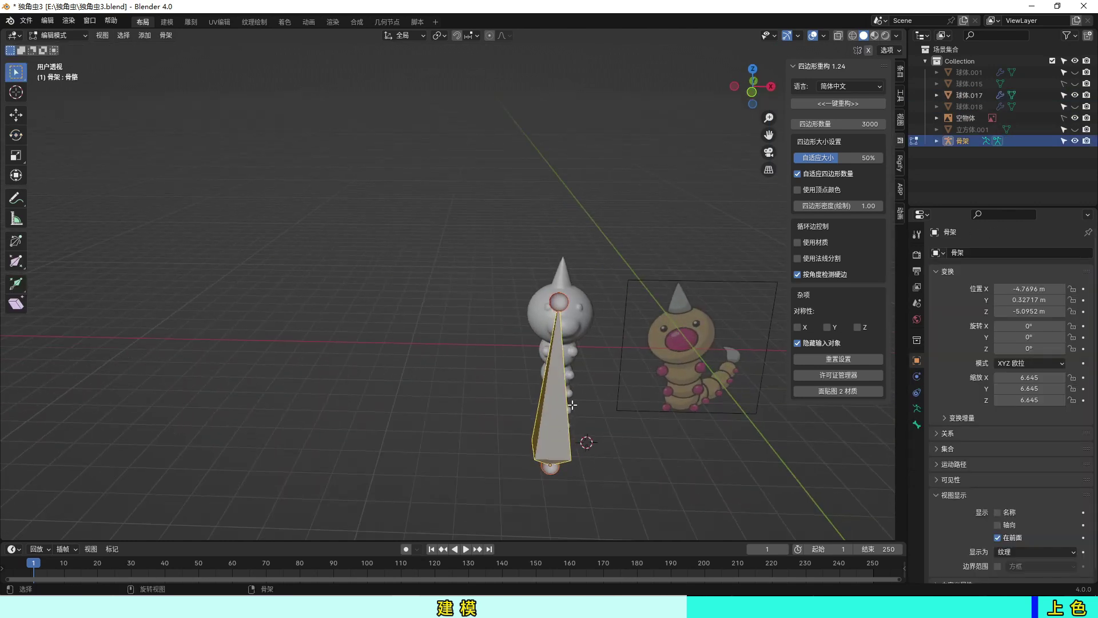
right_click(552, 401)
click(566, 373)
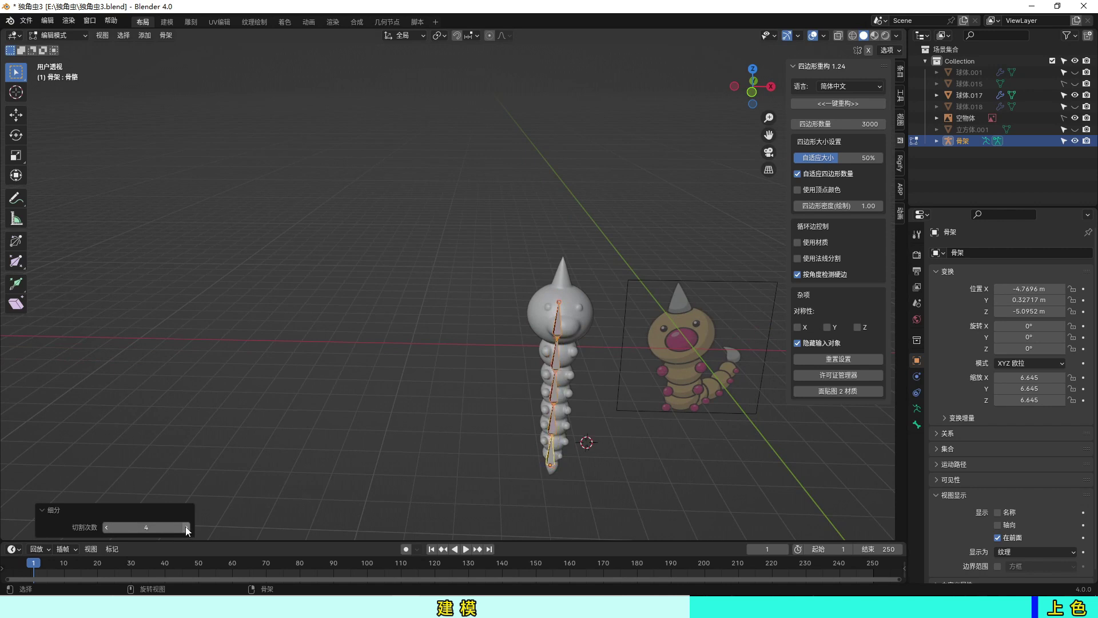
key(Tab)
- Align the armature and body along Y, then parent the body with automatic weights
middle_drag(327, 453, 686, 470)
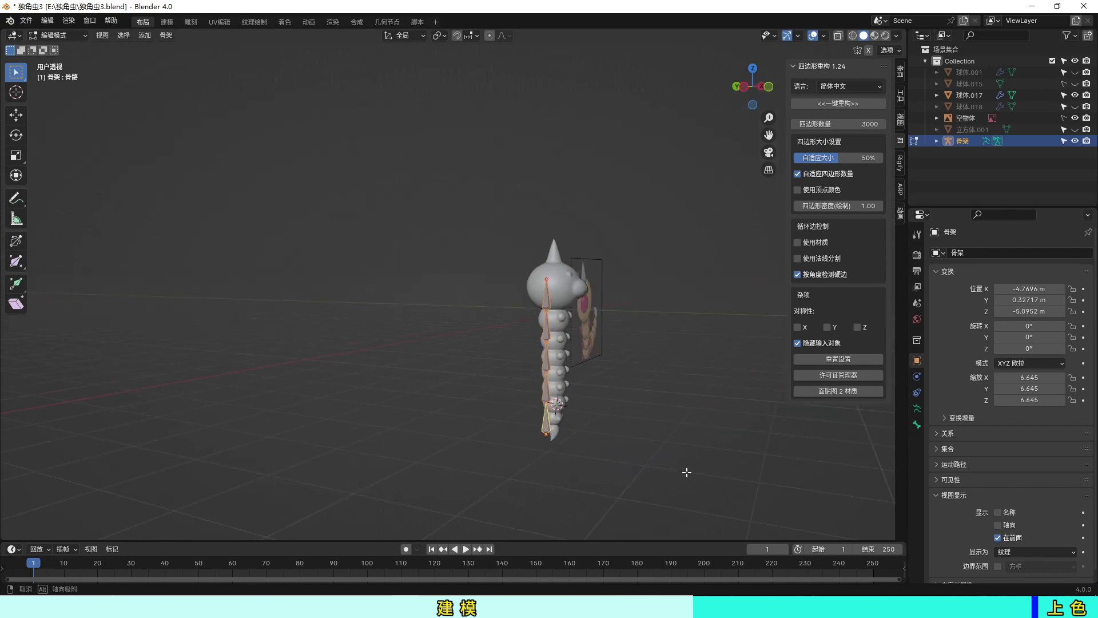
drag(499, 269, 561, 486)
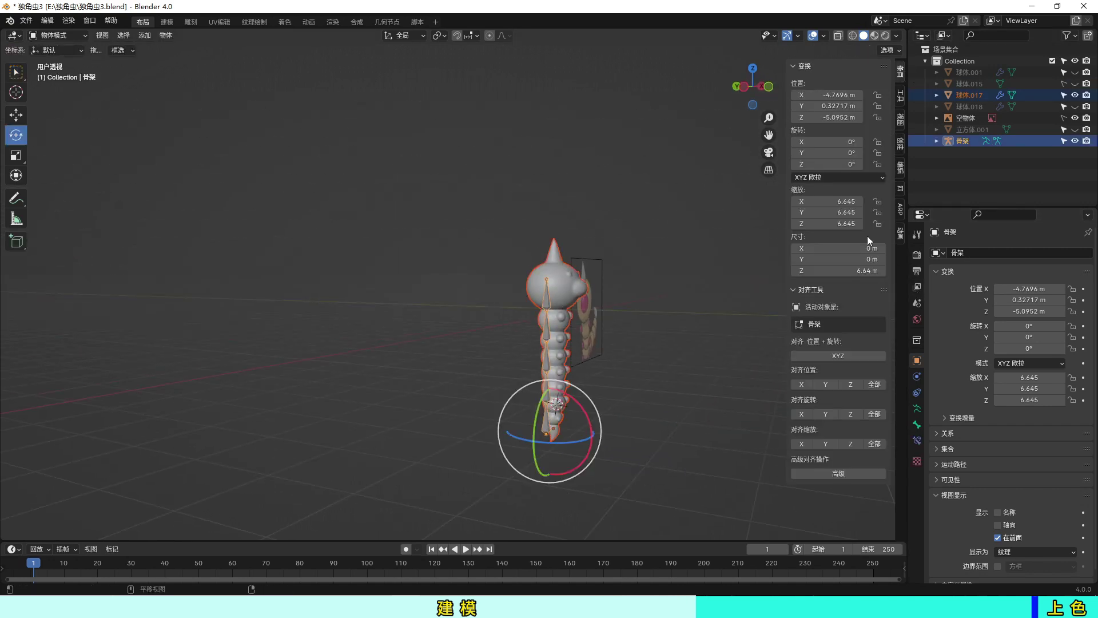
click(822, 387)
click(637, 410)
middle_drag(637, 410, 542, 427)
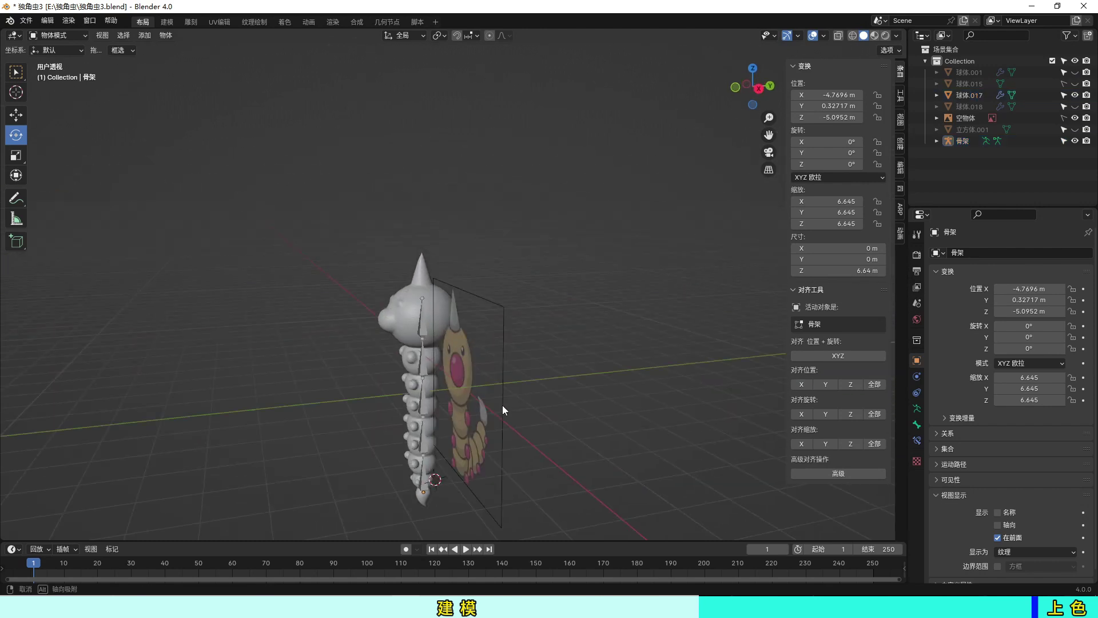
click(574, 382)
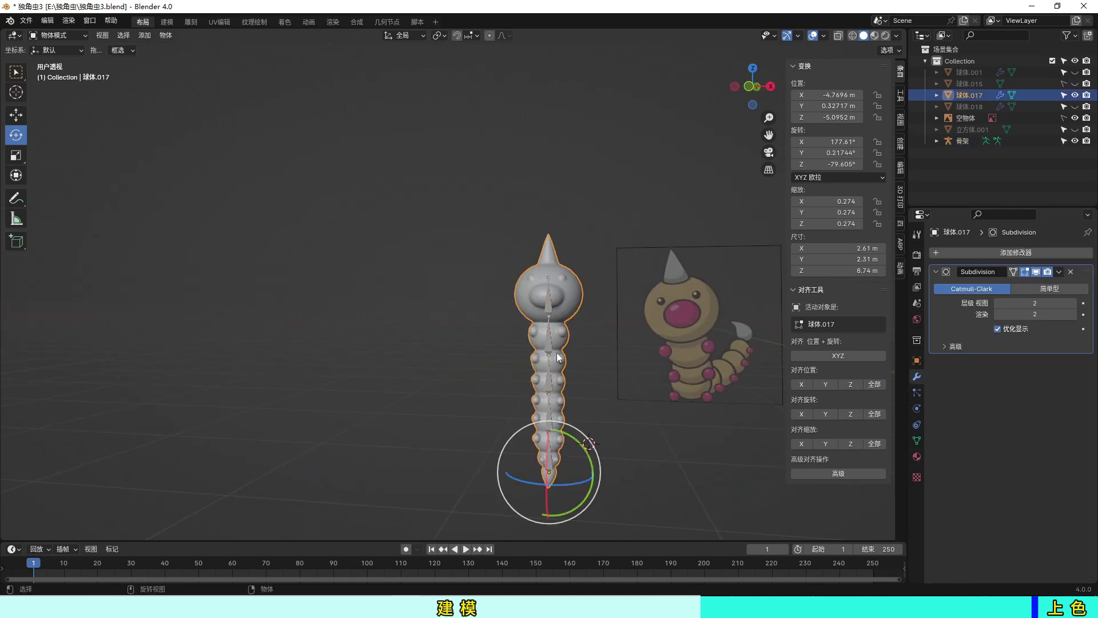
key(ctrl+p)
click(574, 382)
- Check each bone's influence in Weight Paint, then put the armature in Pose Mode
click(549, 394)
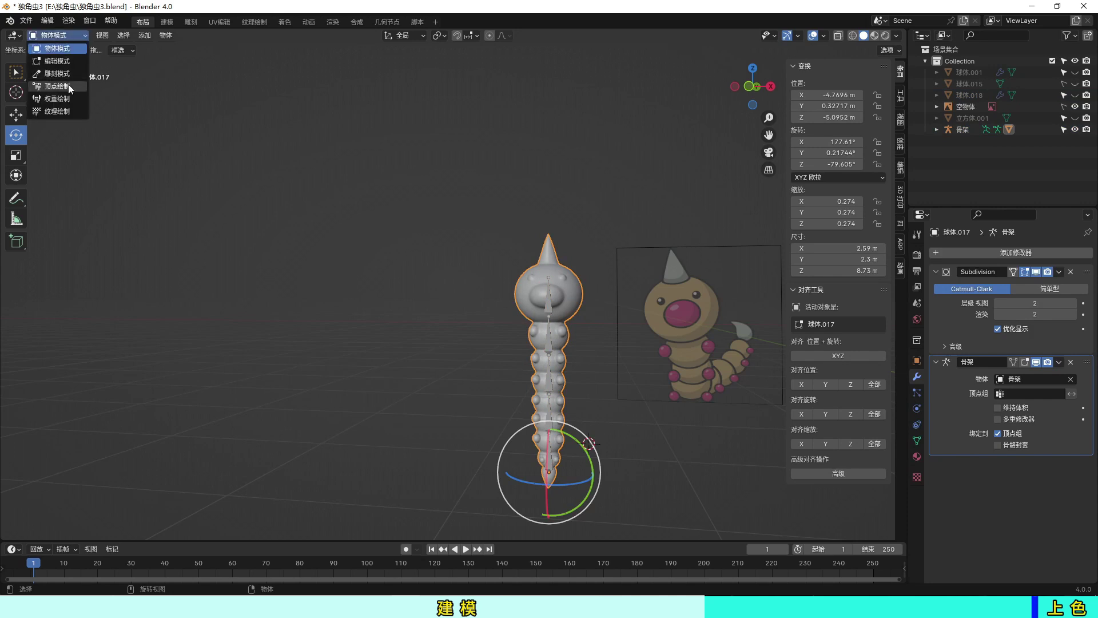
click(544, 351)
shift+click(545, 351)
click(57, 35)
click(57, 98)
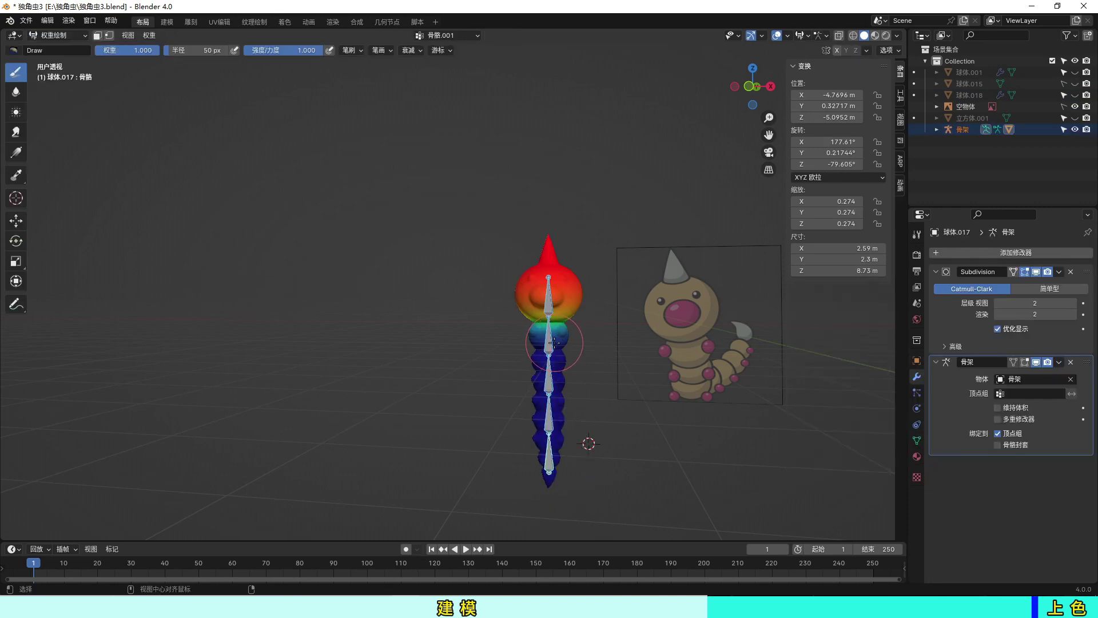
ctrl+click(549, 390)
click(58, 34)
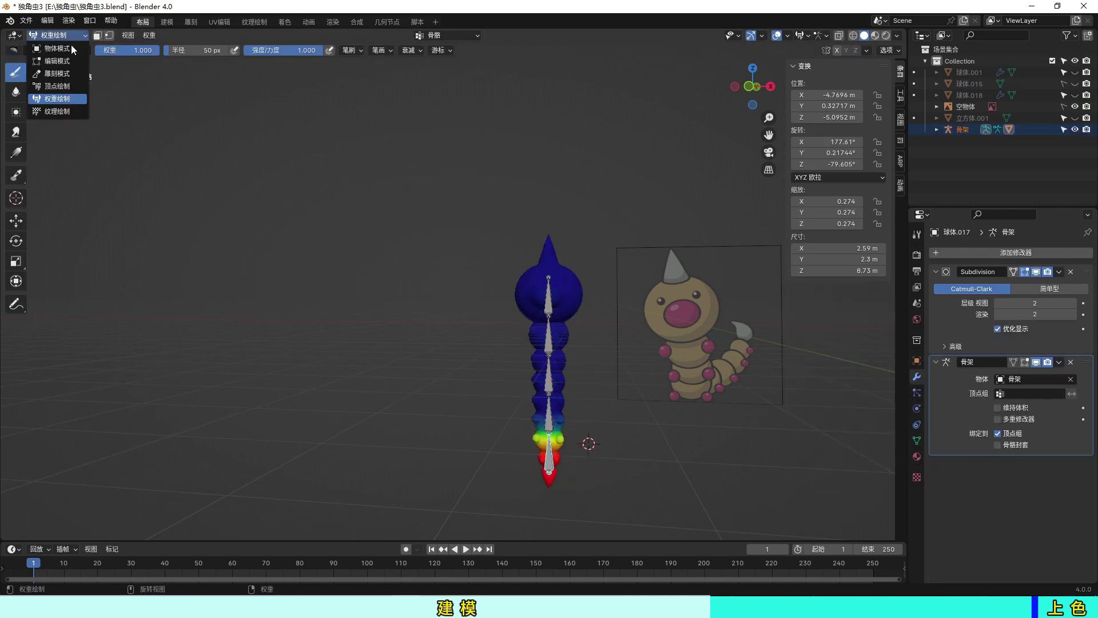
click(549, 354)
click(57, 35)
click(58, 75)
scroll(509, 412, down, 2)
- Give the head bone an IK constraint without a target
scroll(509, 411, up, 1)
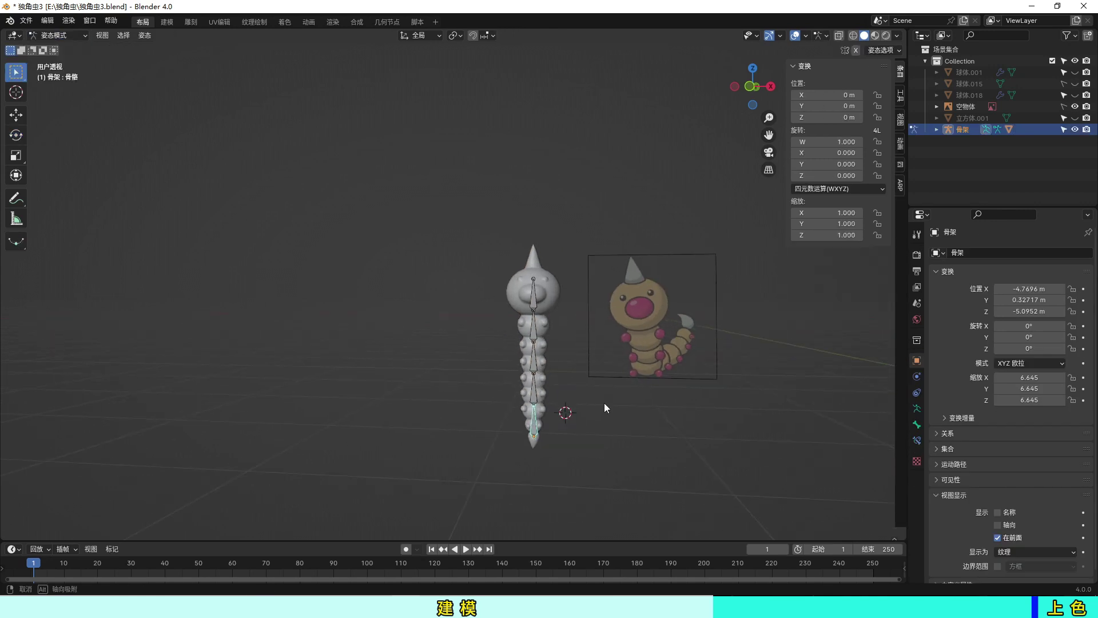
click(538, 303)
key(r)
click(573, 310)
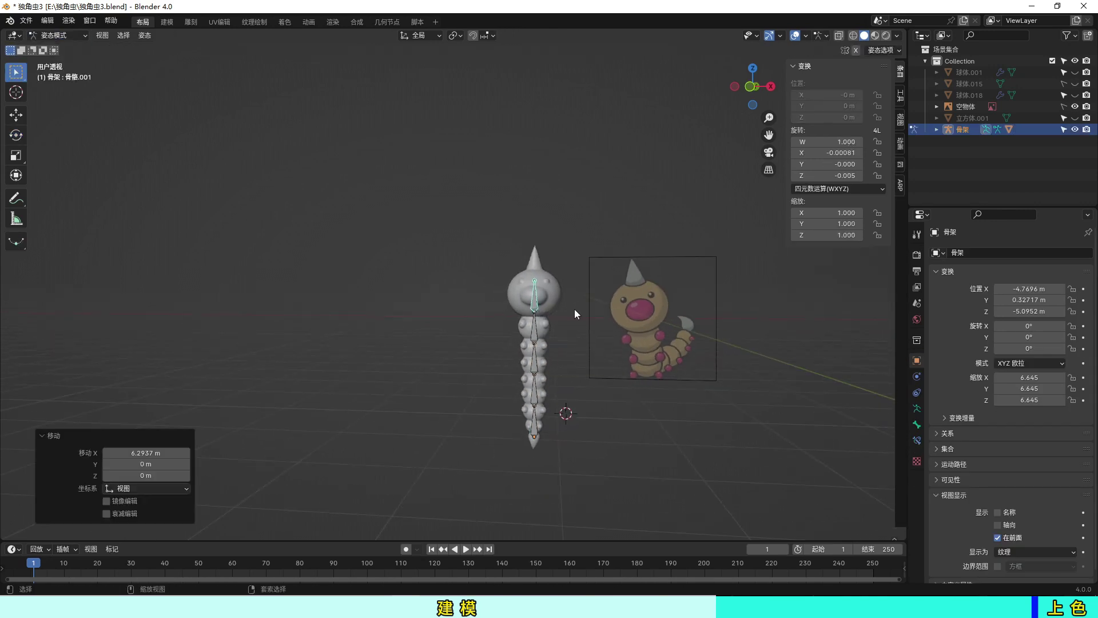
key(ctrl+z)
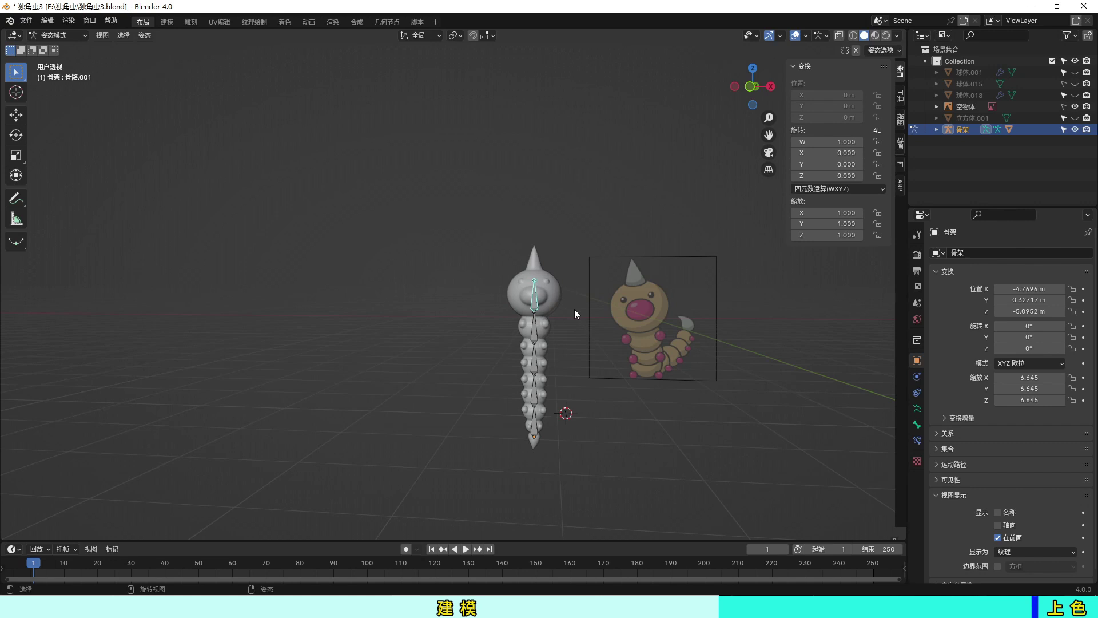
key(shift+i)
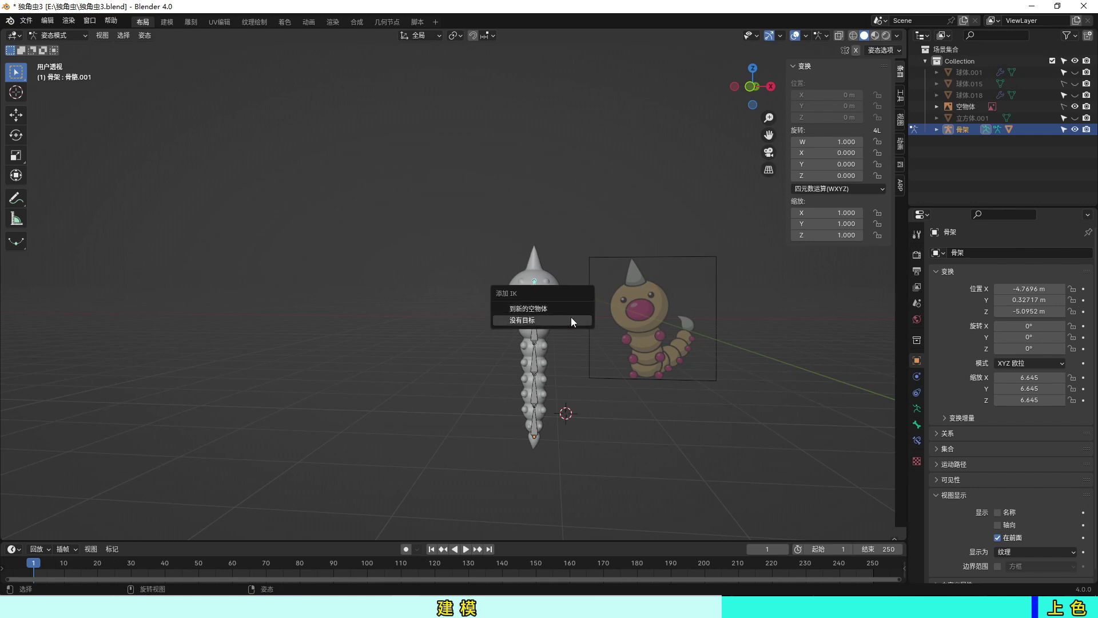
click(572, 317)
- Drag the IK head bone so the body lies flat along the ground
key(g)
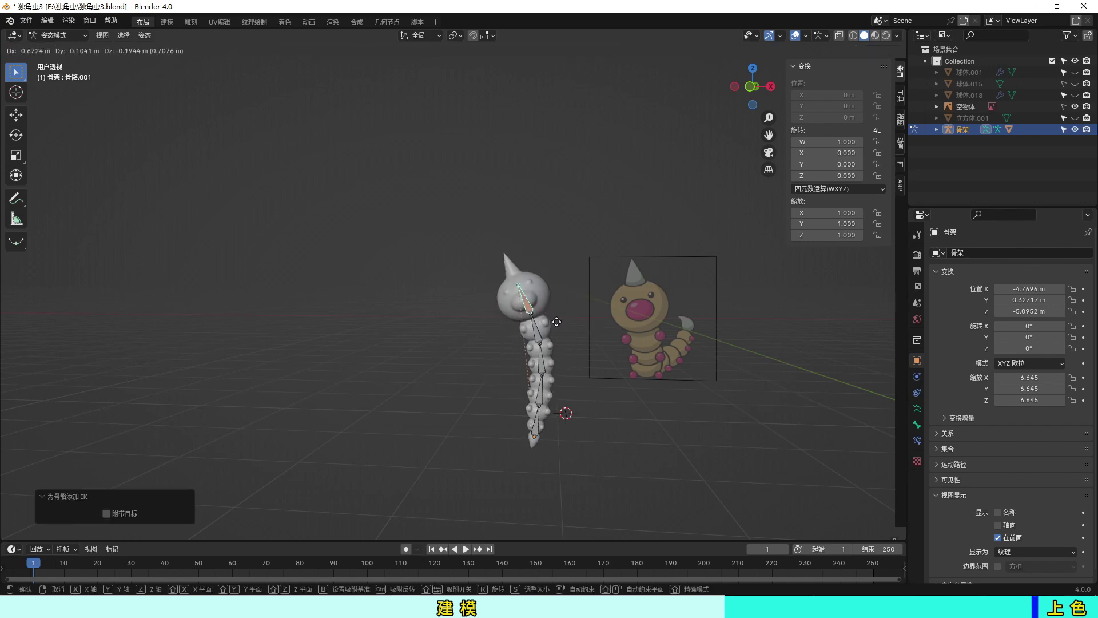
click(576, 369)
key(ctrl+z)
middle_drag(576, 368, 623, 350)
key(g)
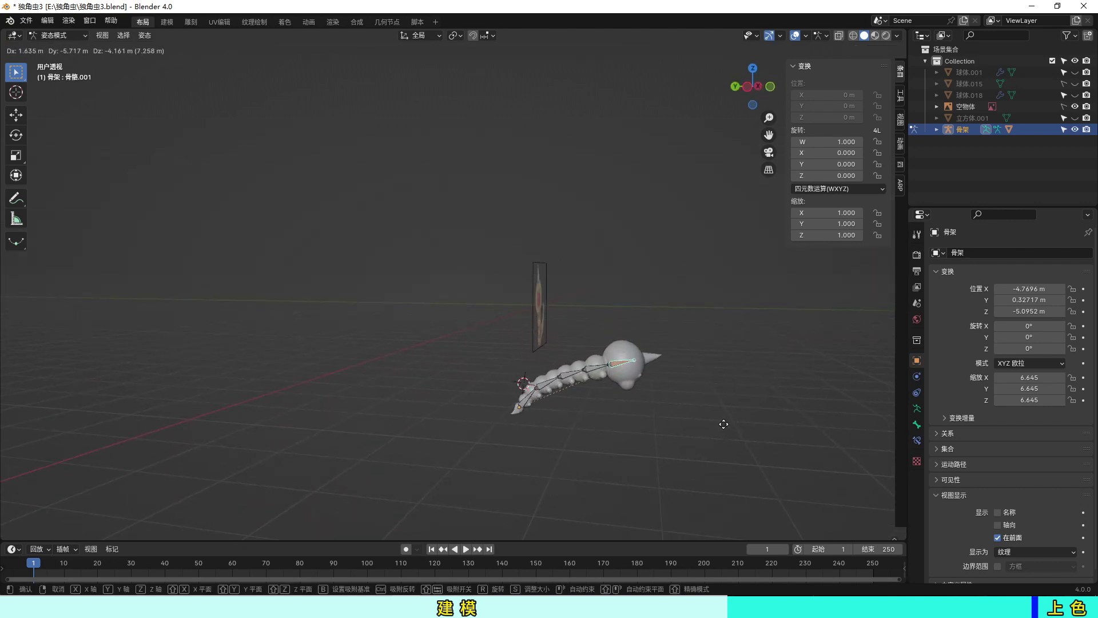
click(738, 435)
- Reposition the head bone so the head is raised above the body
key(g)
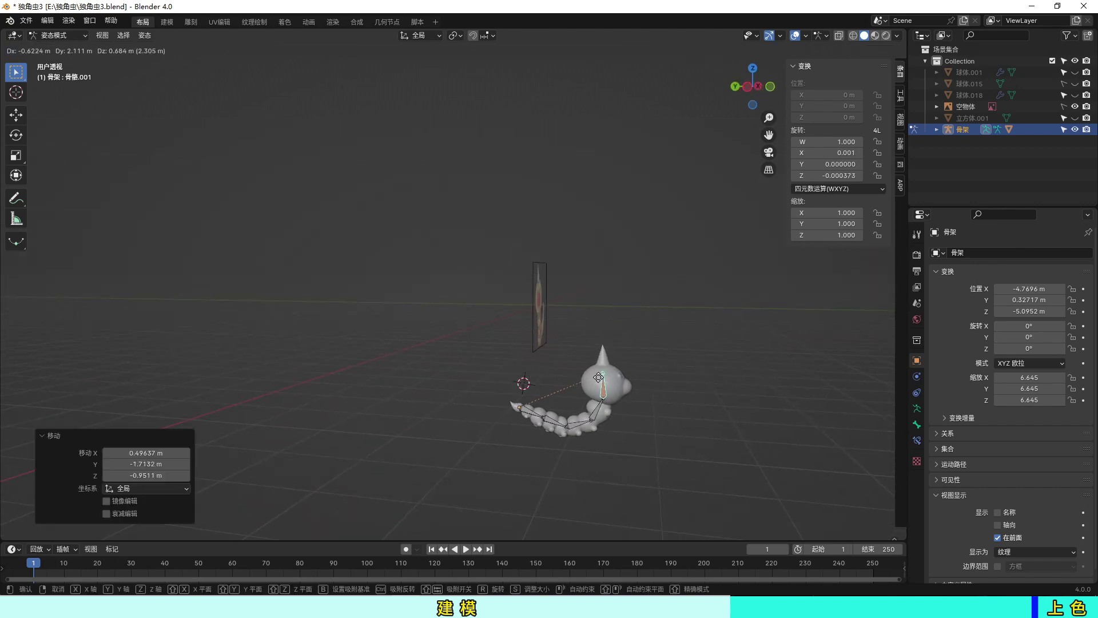
click(598, 364)
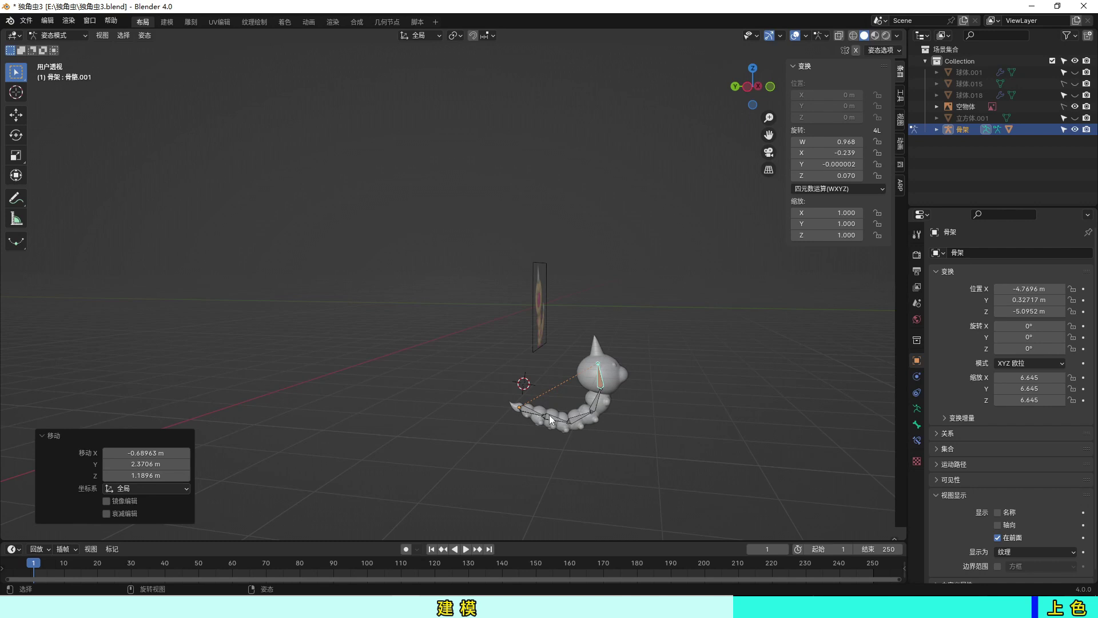
key(g)
click(604, 369)
key(g)
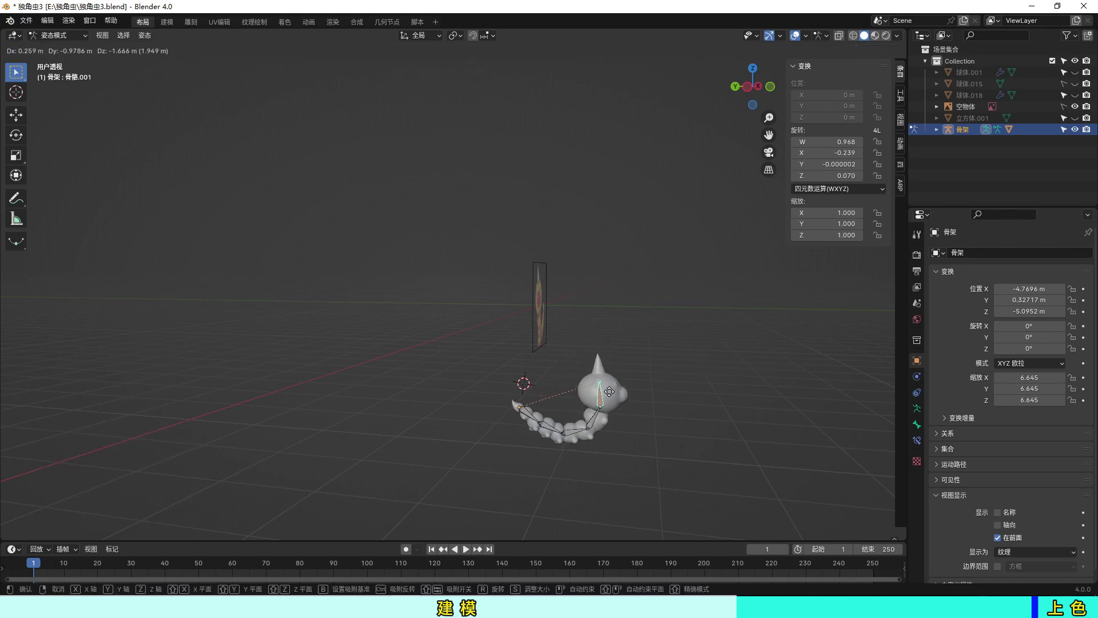
click(608, 391)
mouse_move(607, 391)
middle_down()
mouse_move(538, 396)
mouse_move(530, 380)
middle_up()
- Clear the head bone back to its rest pose and inspect the worm from front, top and side views
key(ctrl+z)
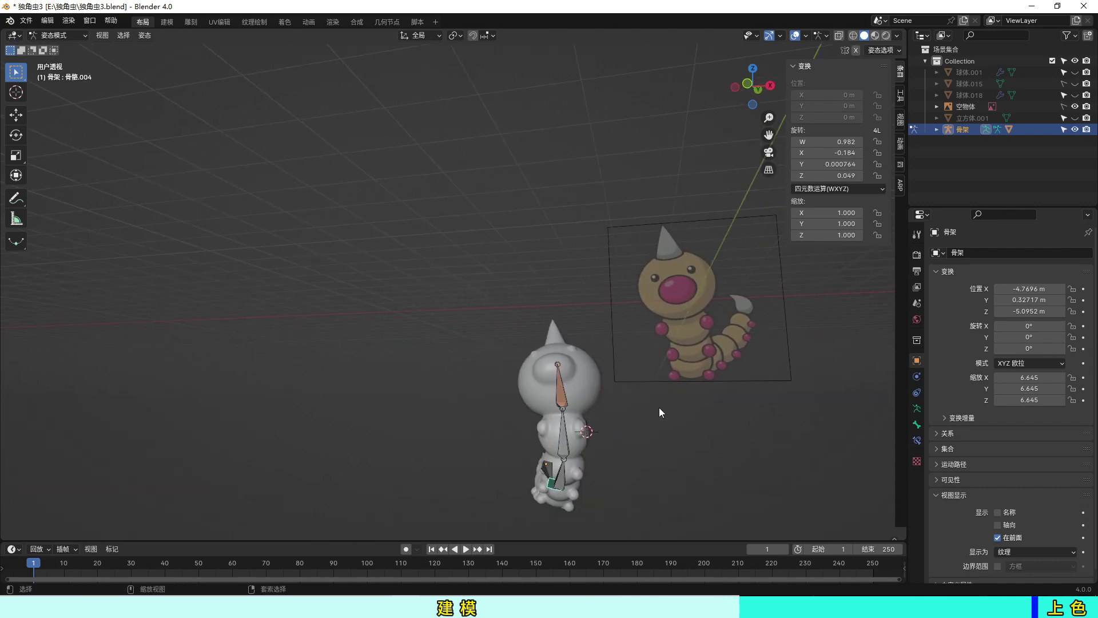
key(alt+r)
key(KP_1)
key(KP_7)
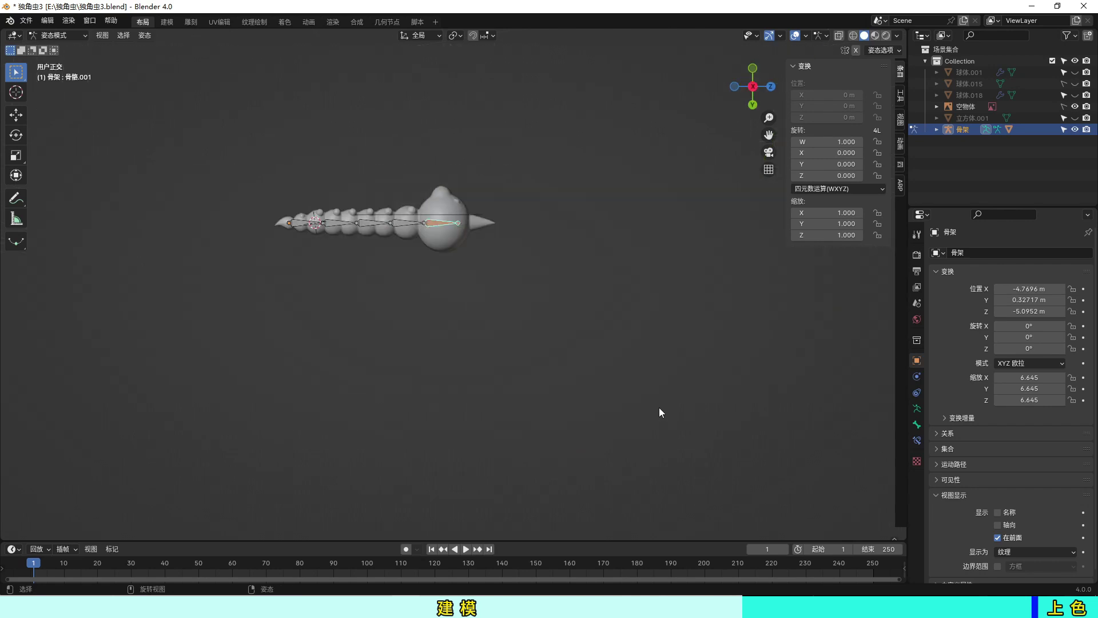
key(KP_1)
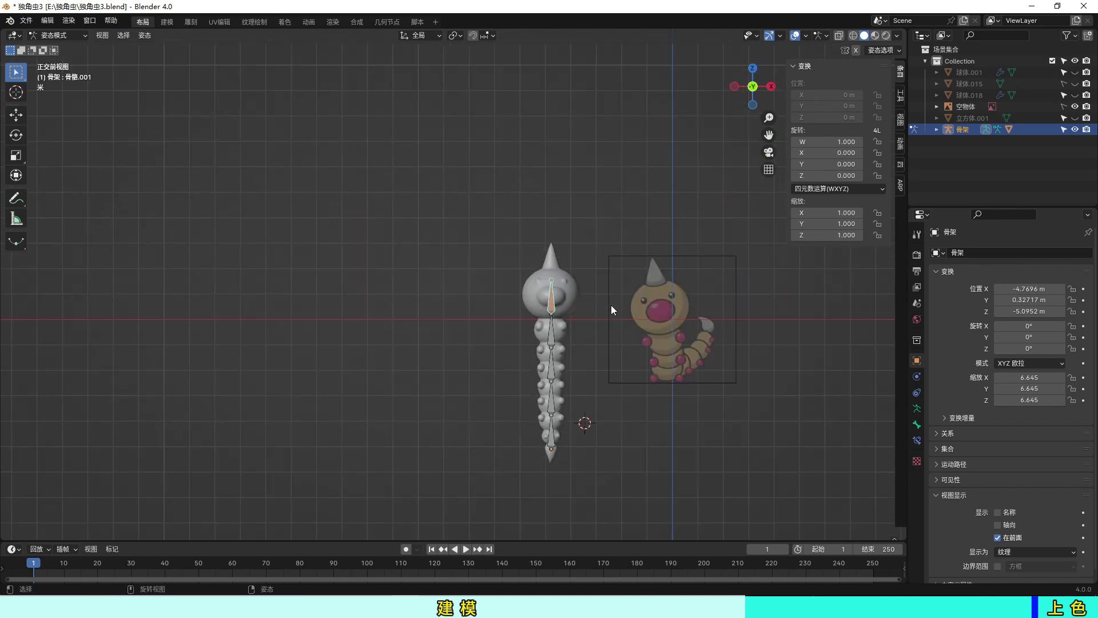
key(KP_3)
key(ctrl+KP_3)
- Move the IK head bone repeatedly to curl the body with the head lifted
key(g)
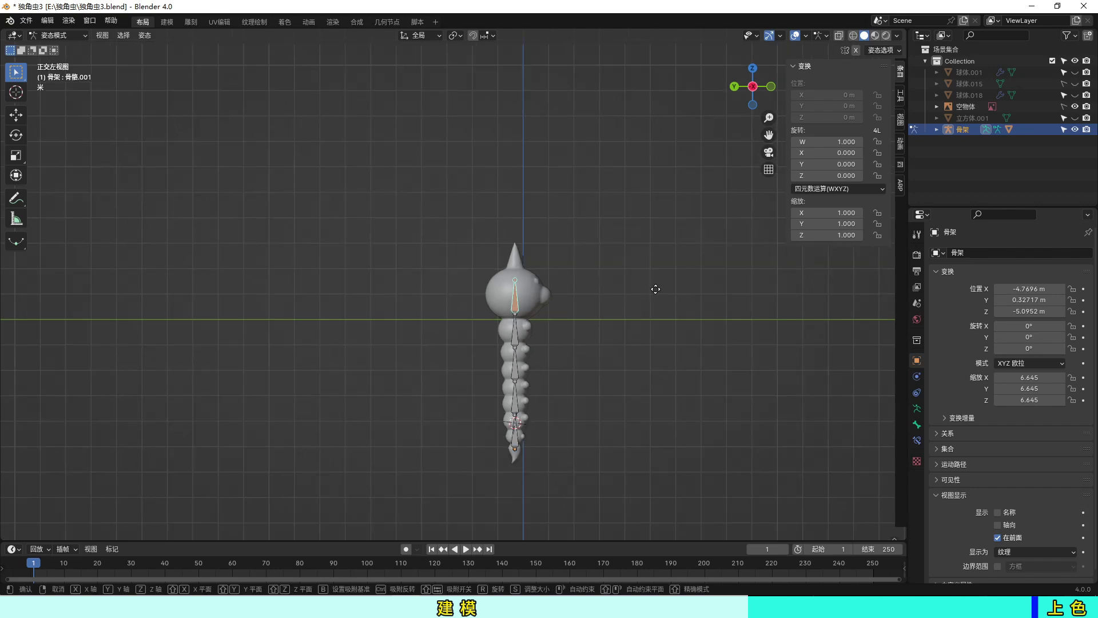
click(668, 372)
key(g)
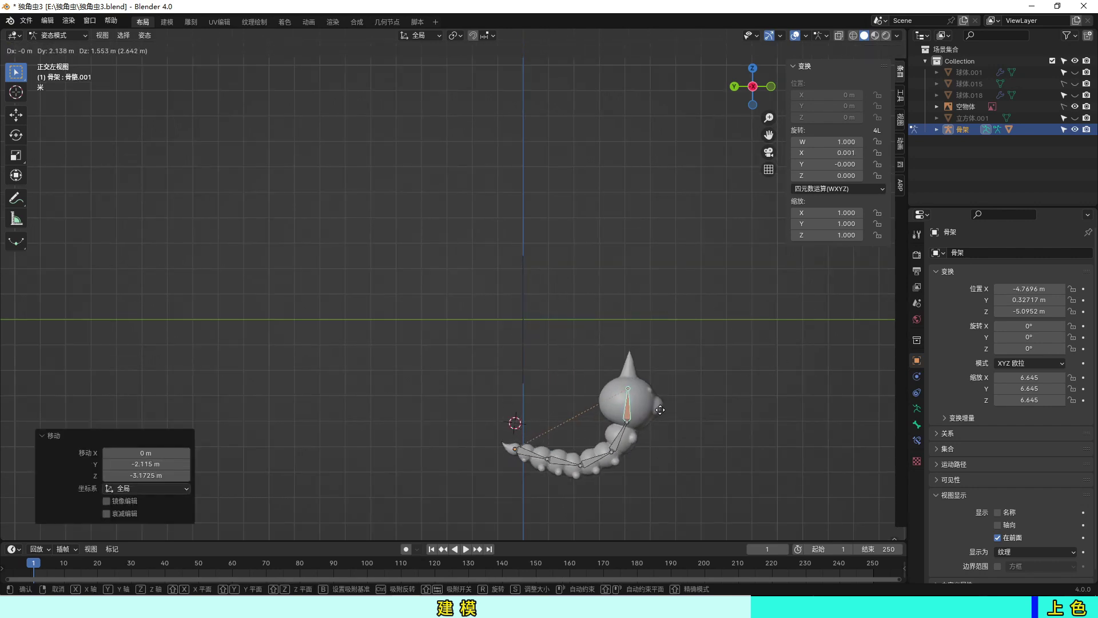
click(623, 394)
key(g)
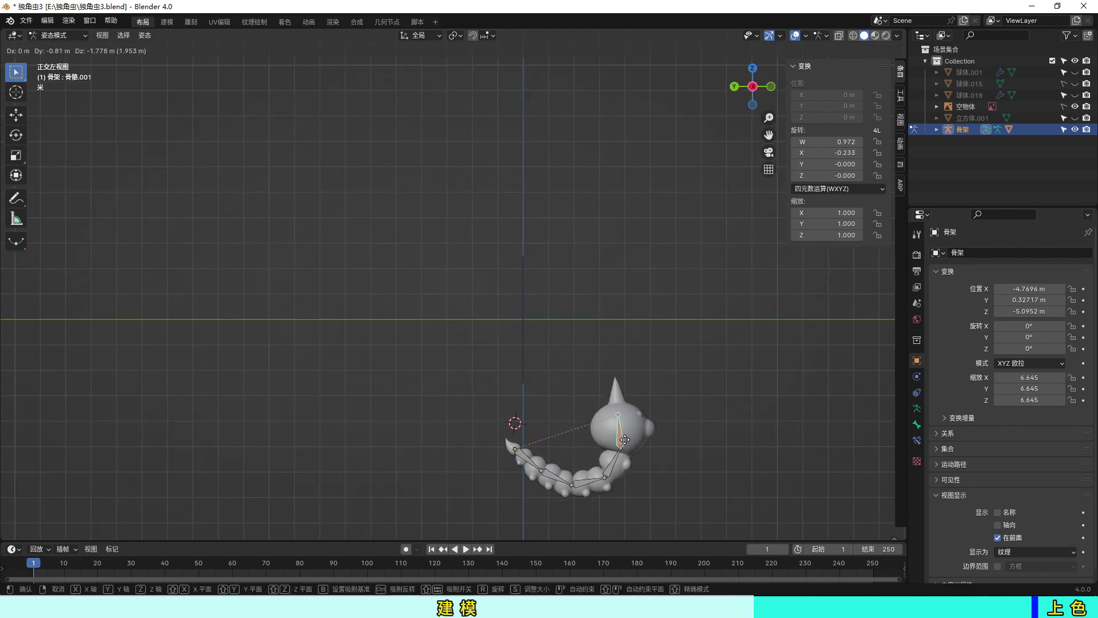
click(612, 418)
key(g)
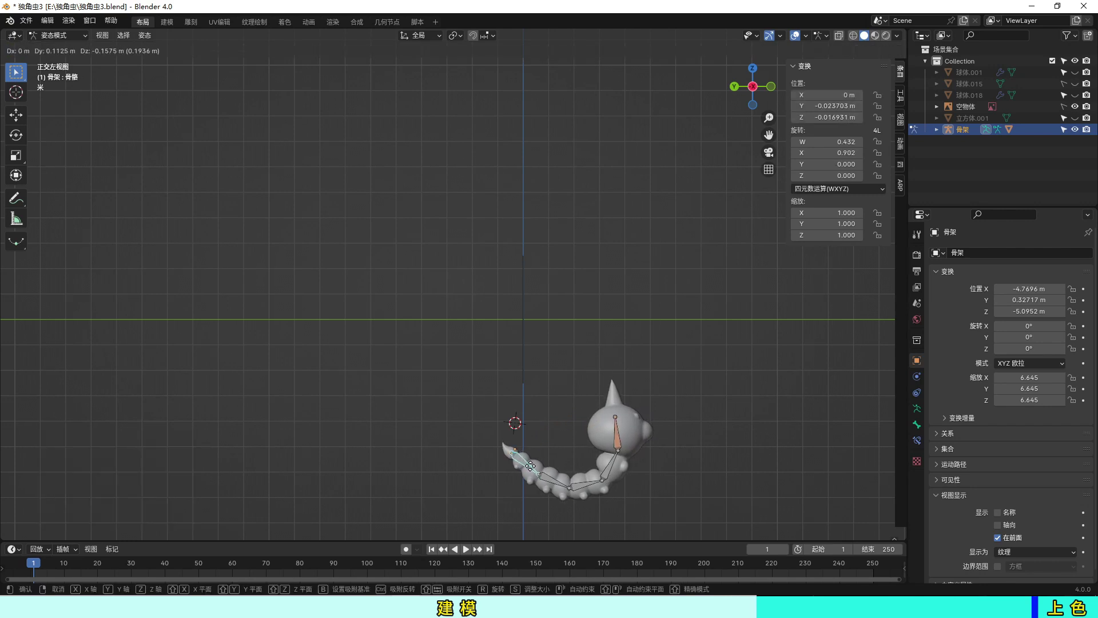
click(601, 408)
key(g)
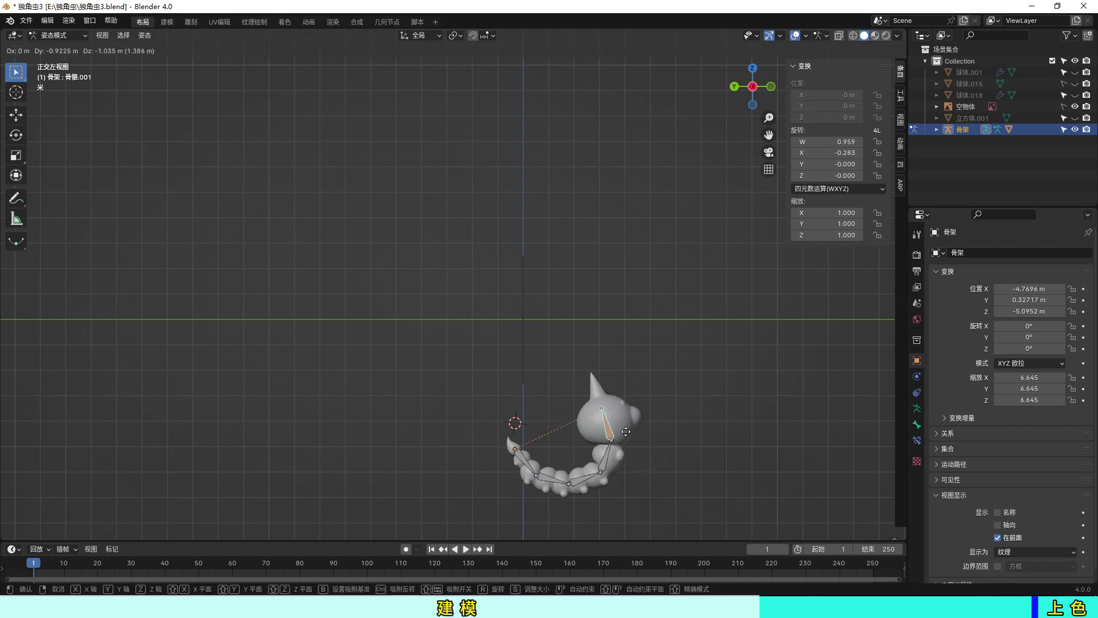
middle_drag(635, 438, 669, 458)
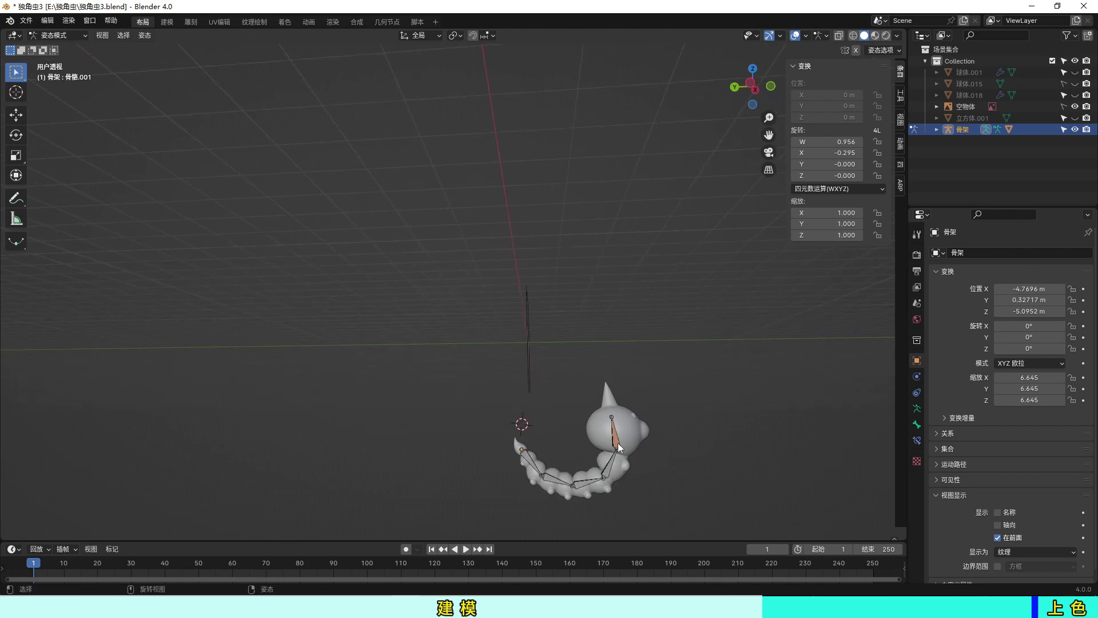
click(623, 408)
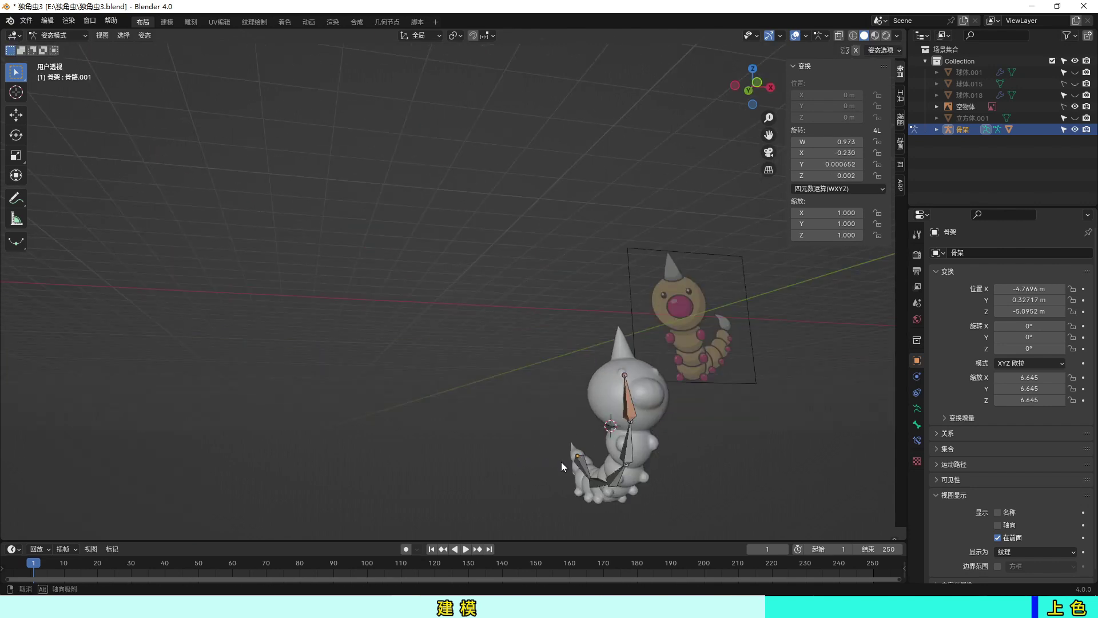
middle_drag(624, 408, 638, 462)
- Check front and side views, fine-tune the head bone position, and save the file
key(KP_1)
key(KP_3)
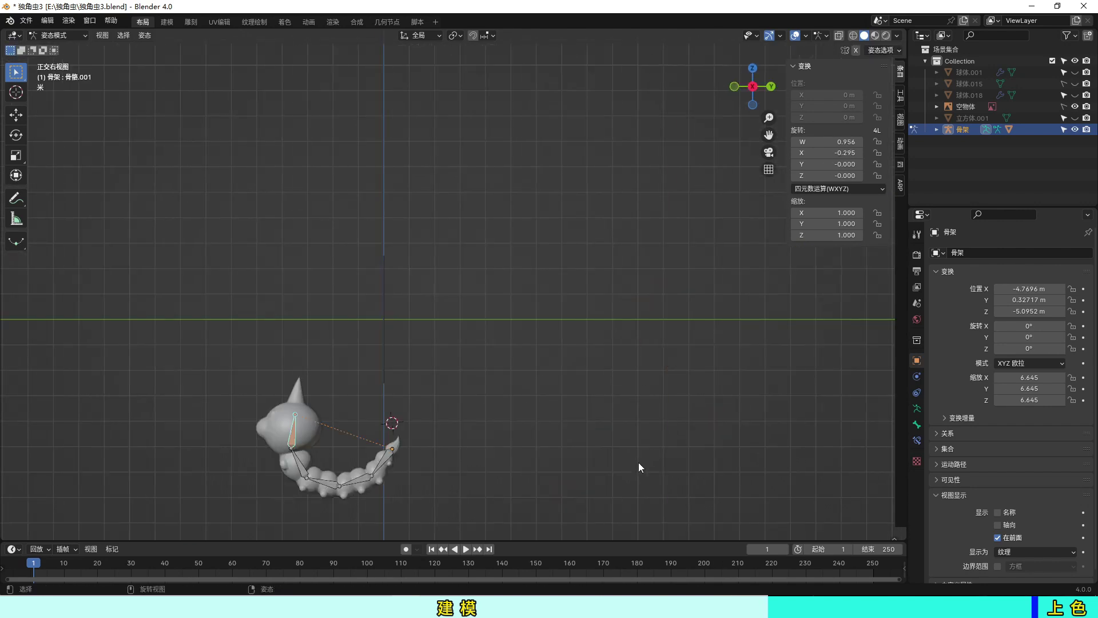
key(ctrl+KP_3)
key(g)
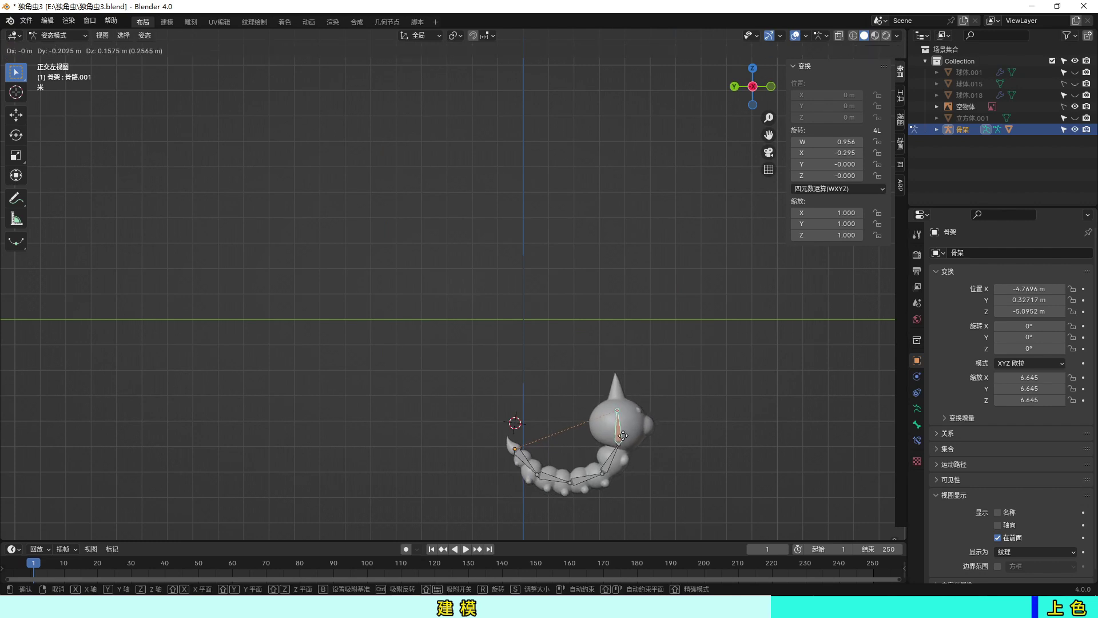
click(677, 478)
key(KP_1)
key(ctrl+s)
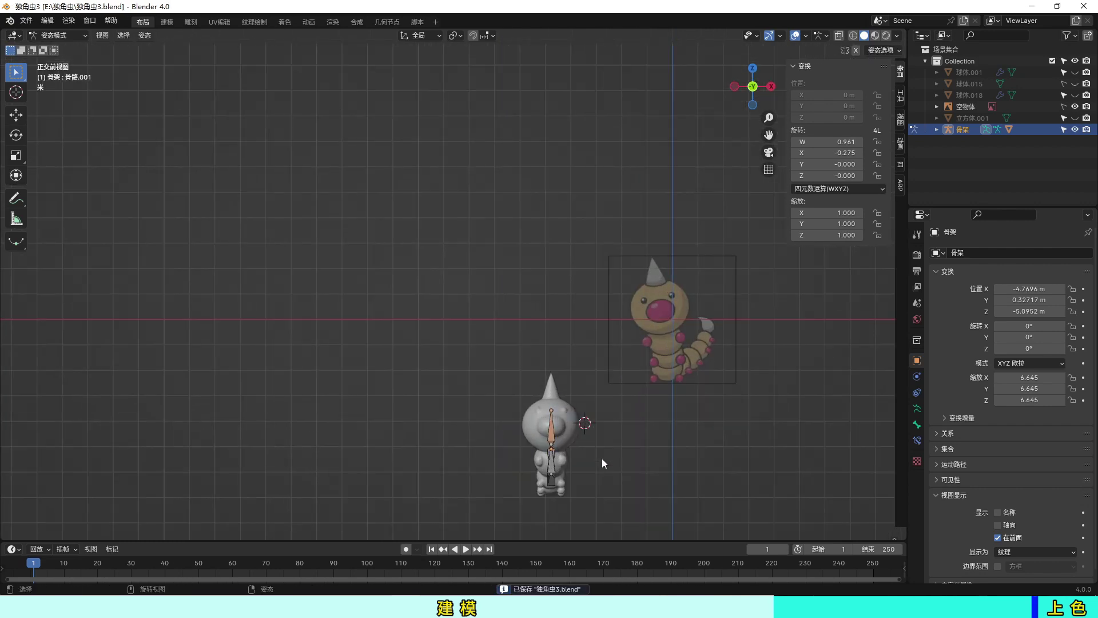
- Place the 3D cursor beside the worm, return to Object Mode and bring up the Add menu
mouse_move(601, 458)
middle_down()
mouse_move(702, 427)
mouse_move(469, 448)
mouse_move(501, 390)
middle_up()
scroll(501, 390, up, 3)
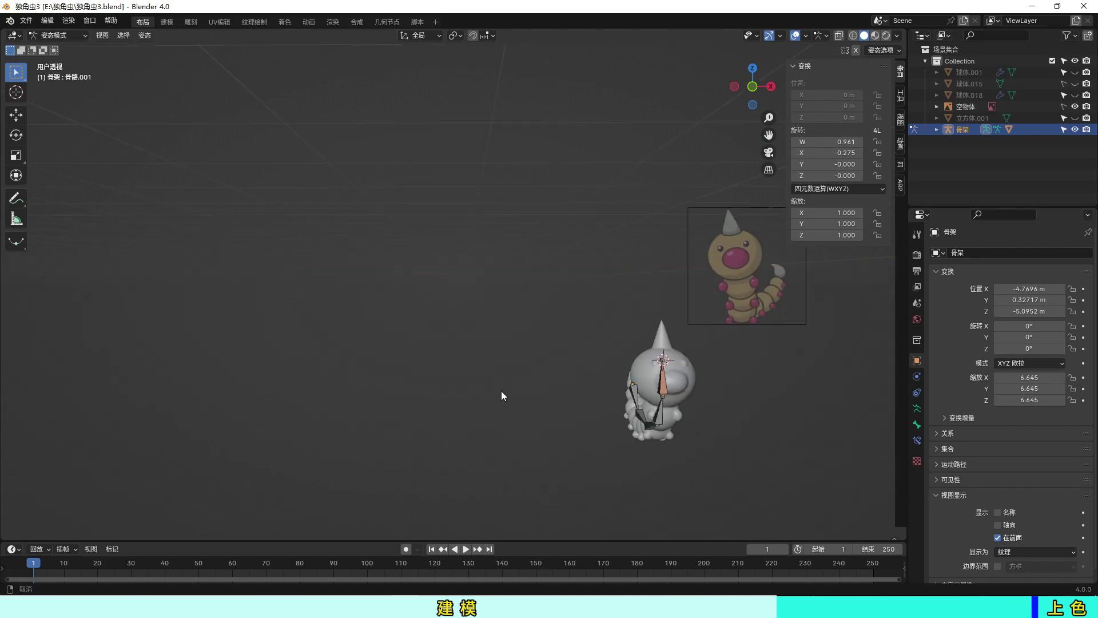
shift+right_click(445, 348)
key(KP_1)
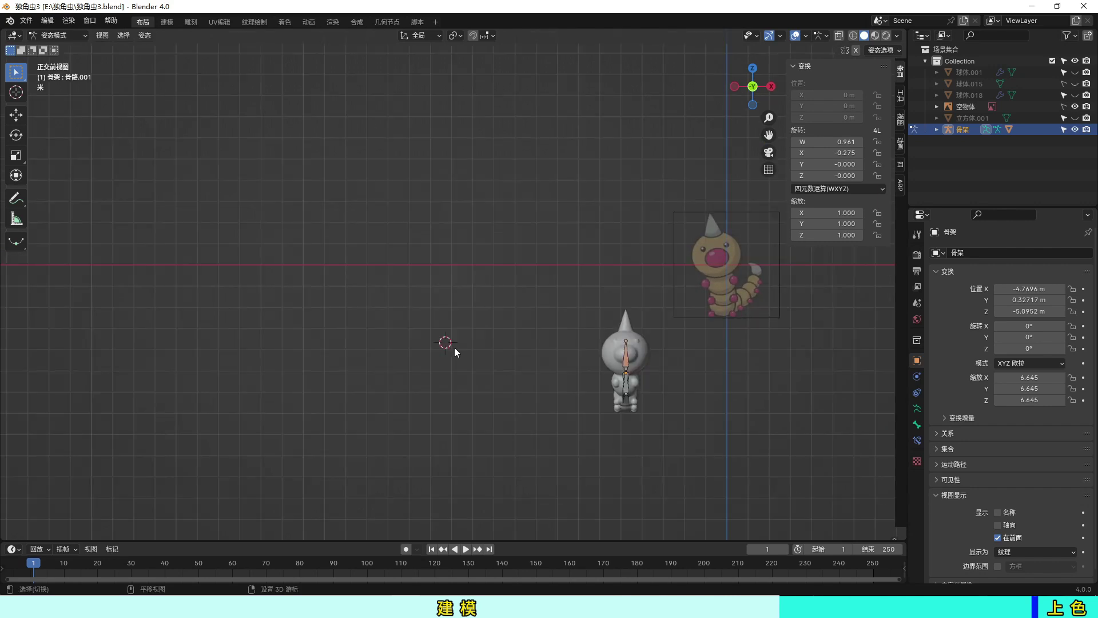
key(ctrl+Tab)
key(shift+a)
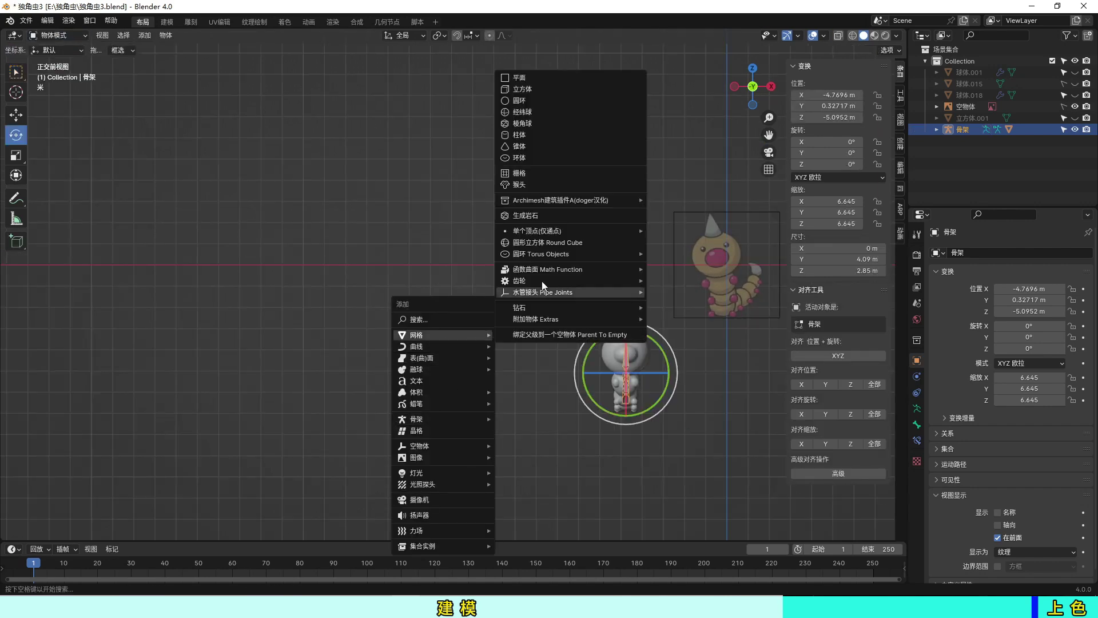
- Add a cylinder and cut horizontal edge loops around it in Edit Mode
click(549, 135)
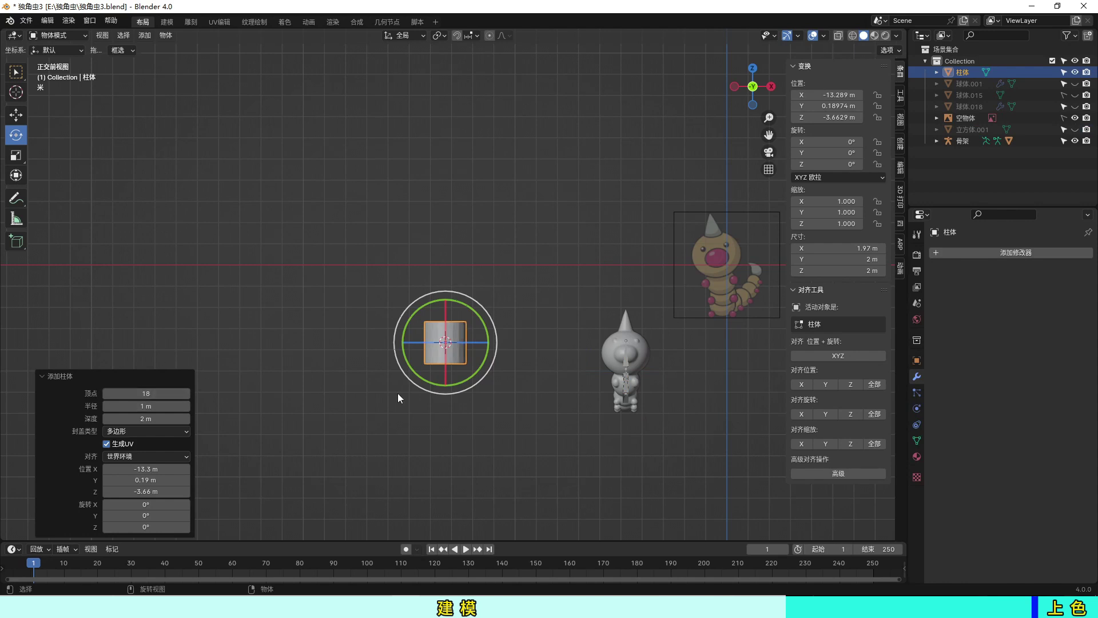
scroll(465, 366, up, 2)
key(Tab)
click(474, 377)
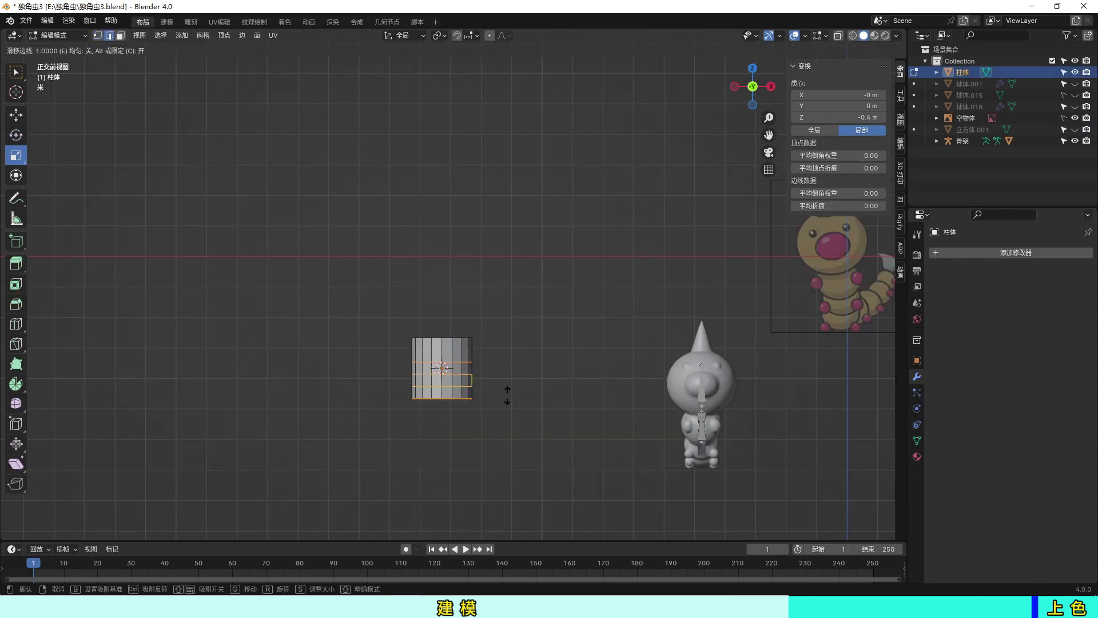
right_click(514, 386)
key(g)
key(g)
click(475, 379)
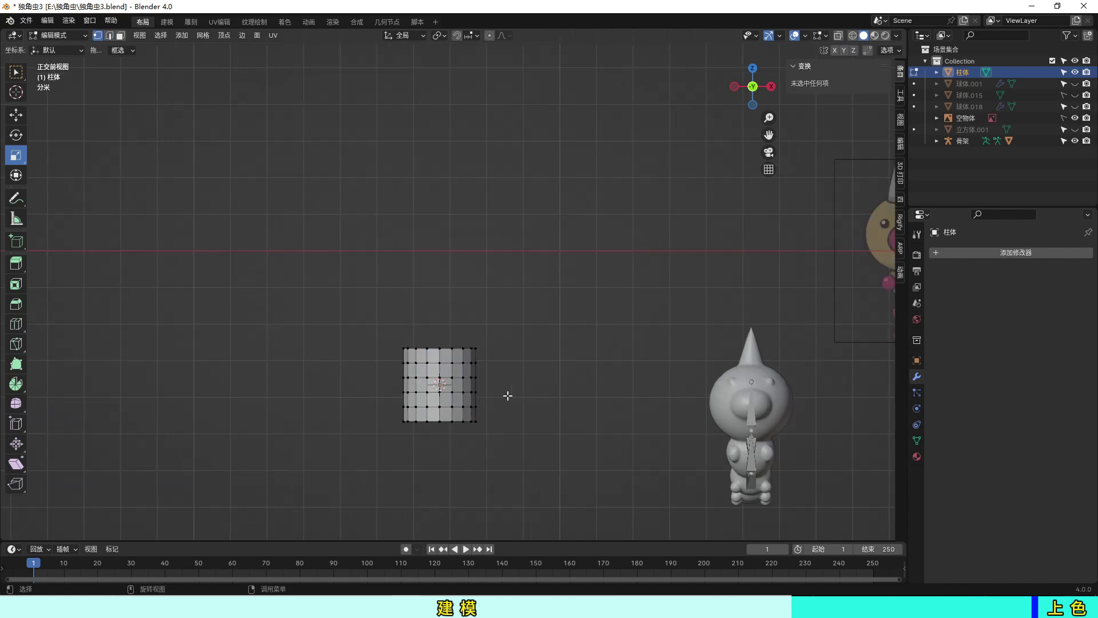
mouse_move(508, 394)
middle_down()
mouse_move(555, 421)
mouse_move(462, 461)
middle_up()
- Extrude a lower side face into a first root and narrow its tip
click(452, 461)
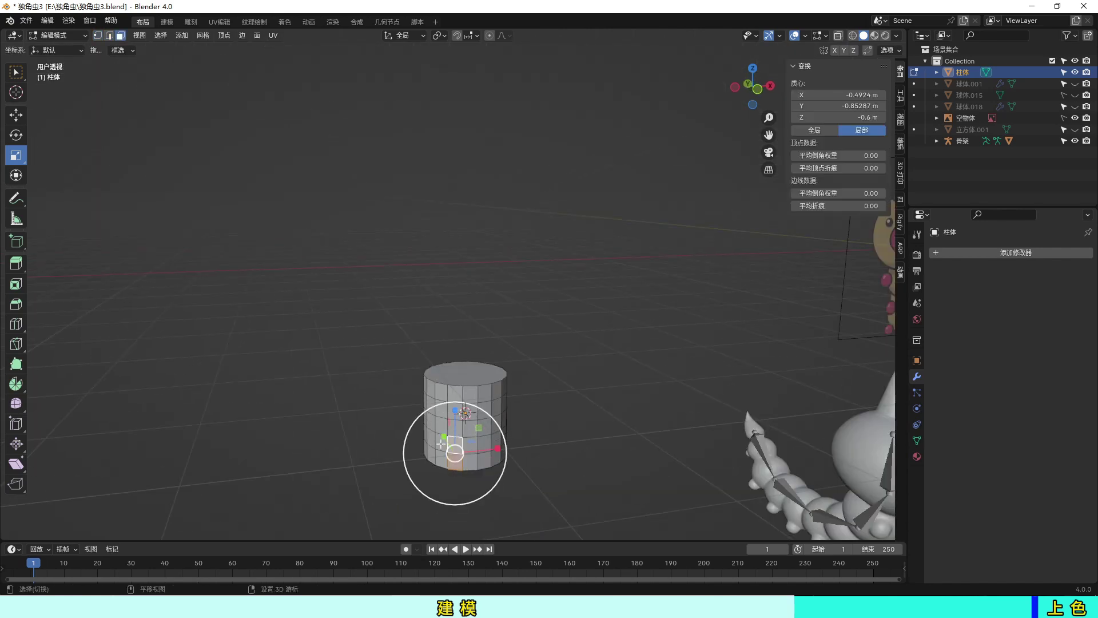
key(e)
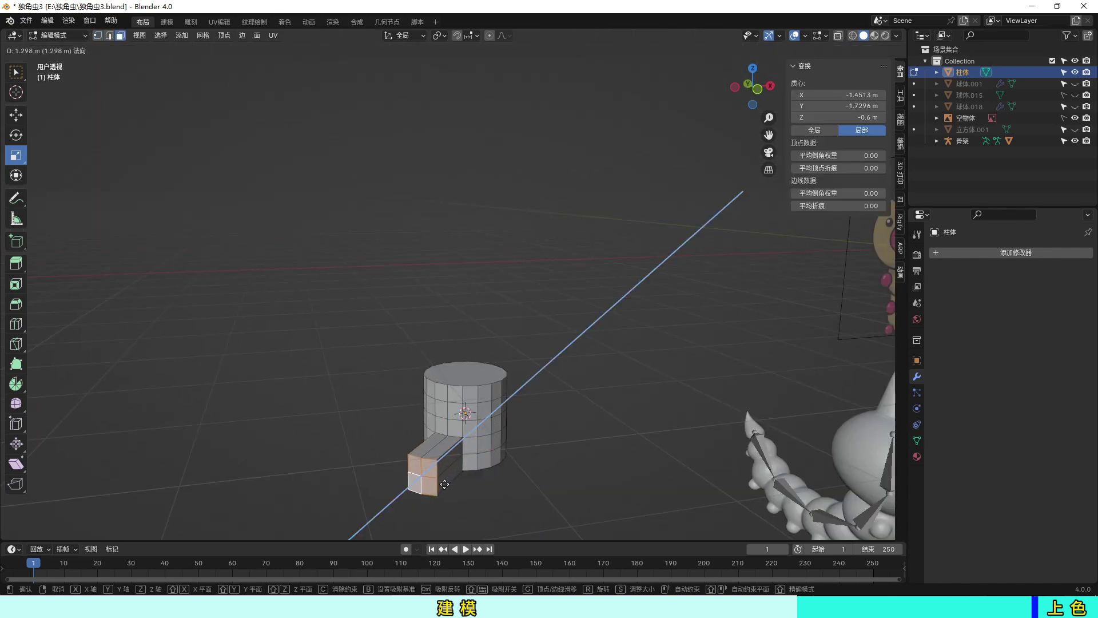
click(444, 485)
key(s)
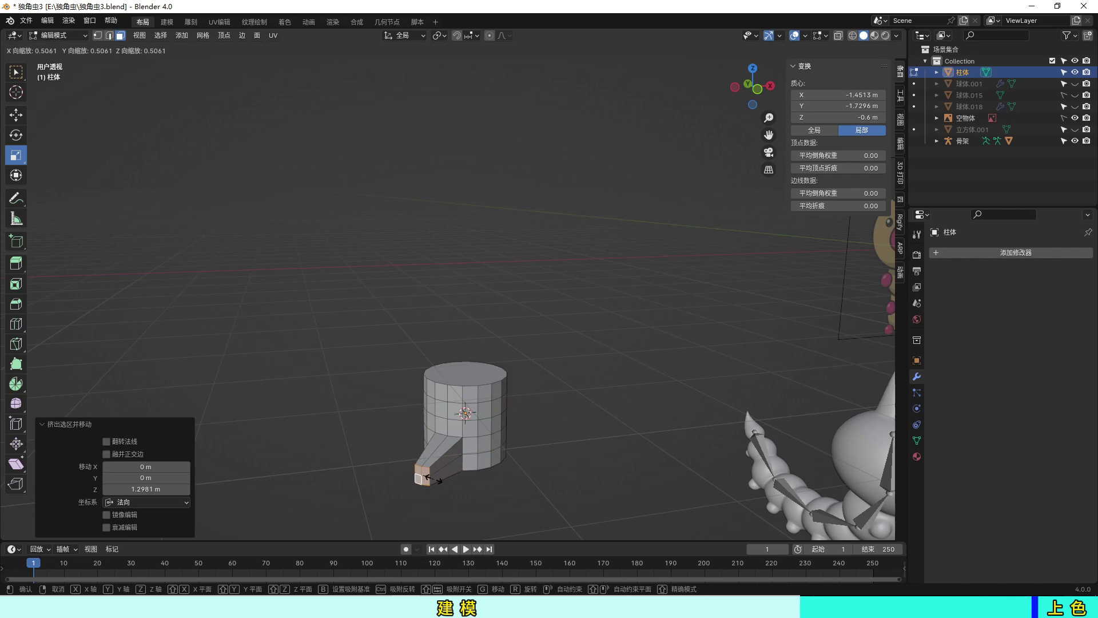
click(433, 479)
- Extrude a second root on the other side, scaling and lowering its tapered tip
middle_drag(433, 479, 610, 475)
click(529, 408)
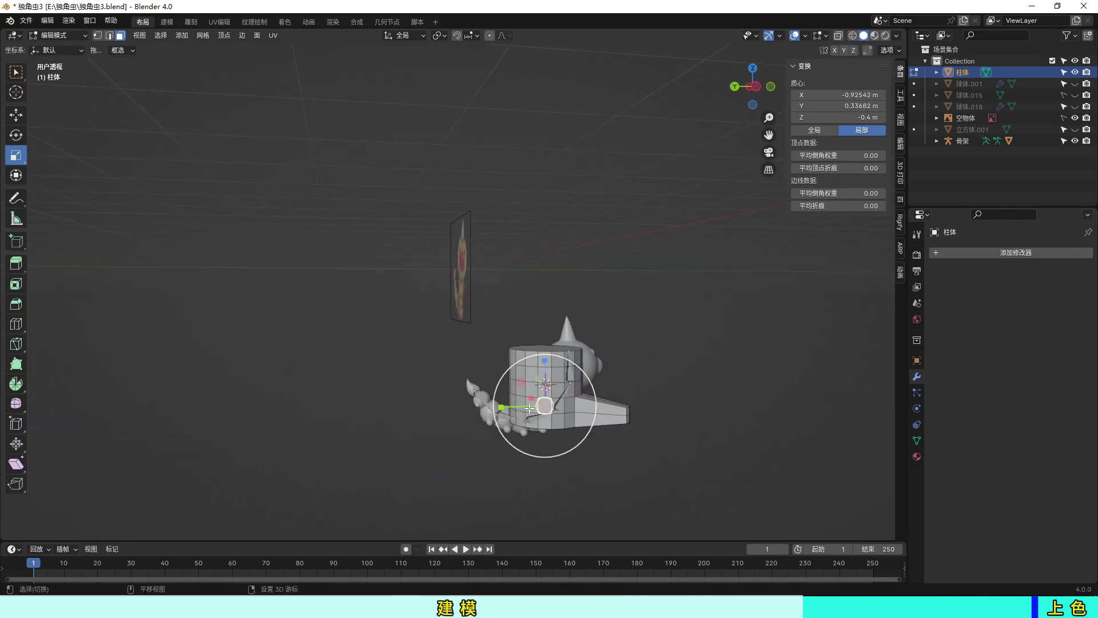
key(e)
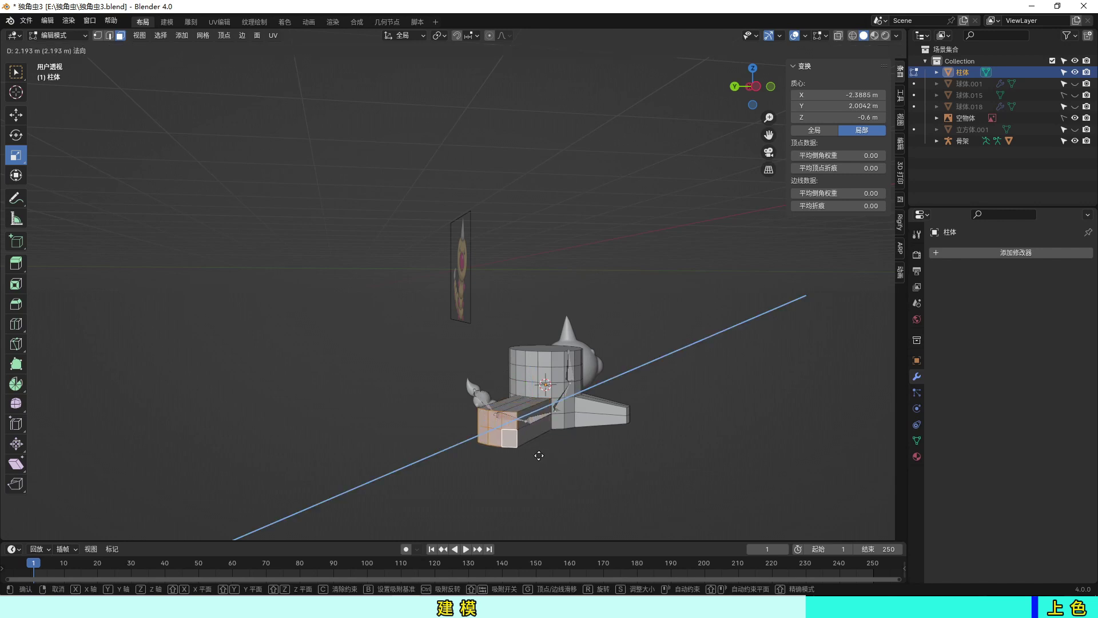
click(535, 455)
key(s)
key(z)
click(514, 435)
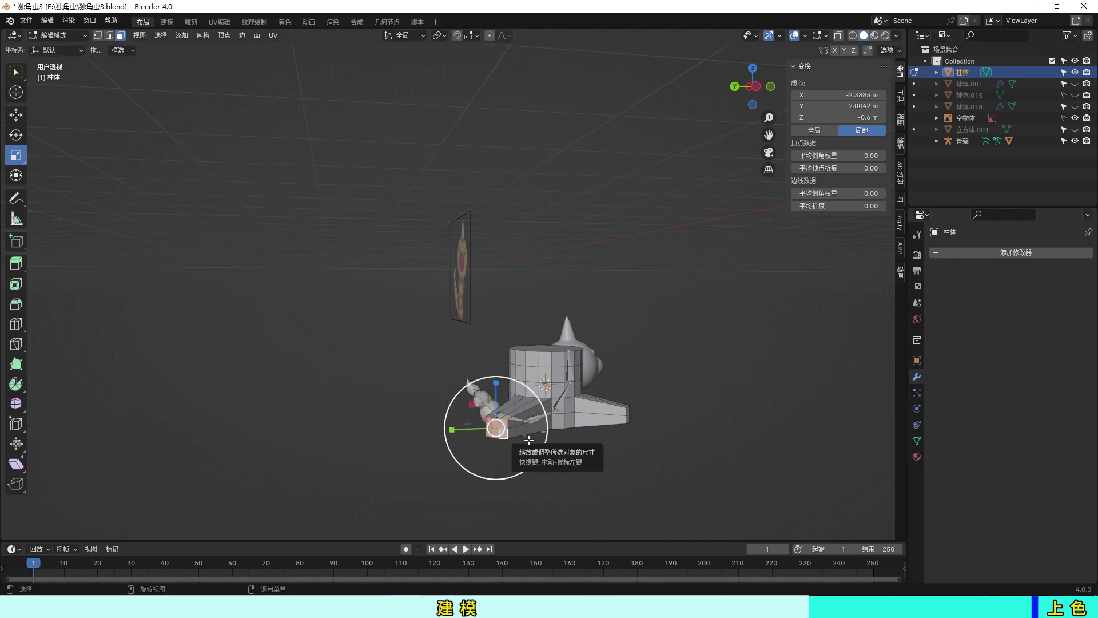
key(g)
click(541, 436)
key(s)
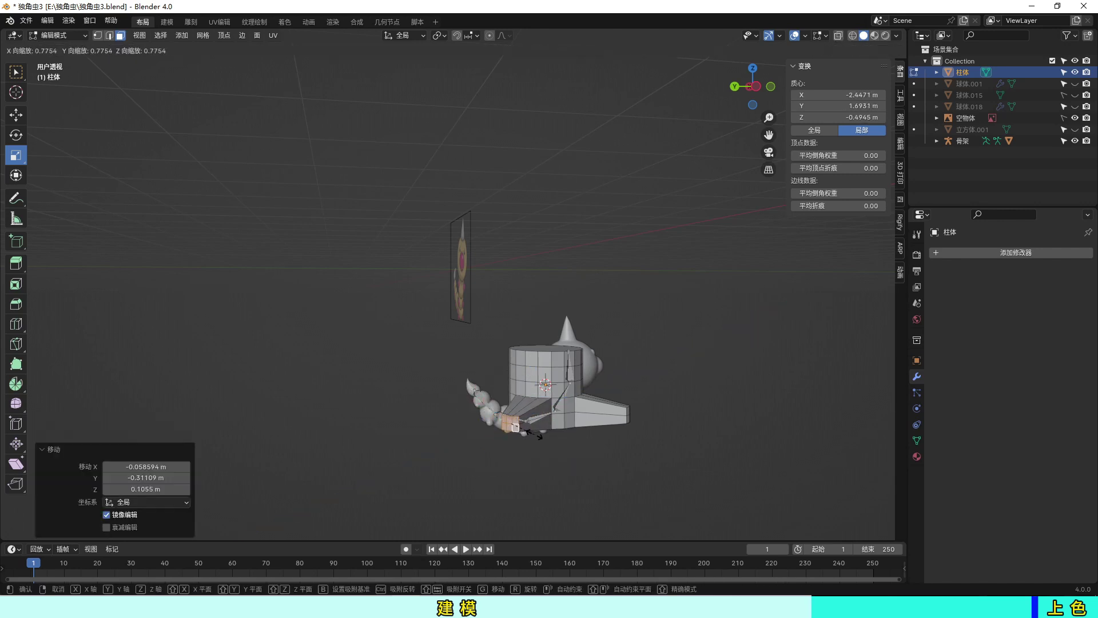
click(540, 435)
- Set transform orientation to Normal and lengthen the root along its face normal
middle_drag(540, 436, 13, 156)
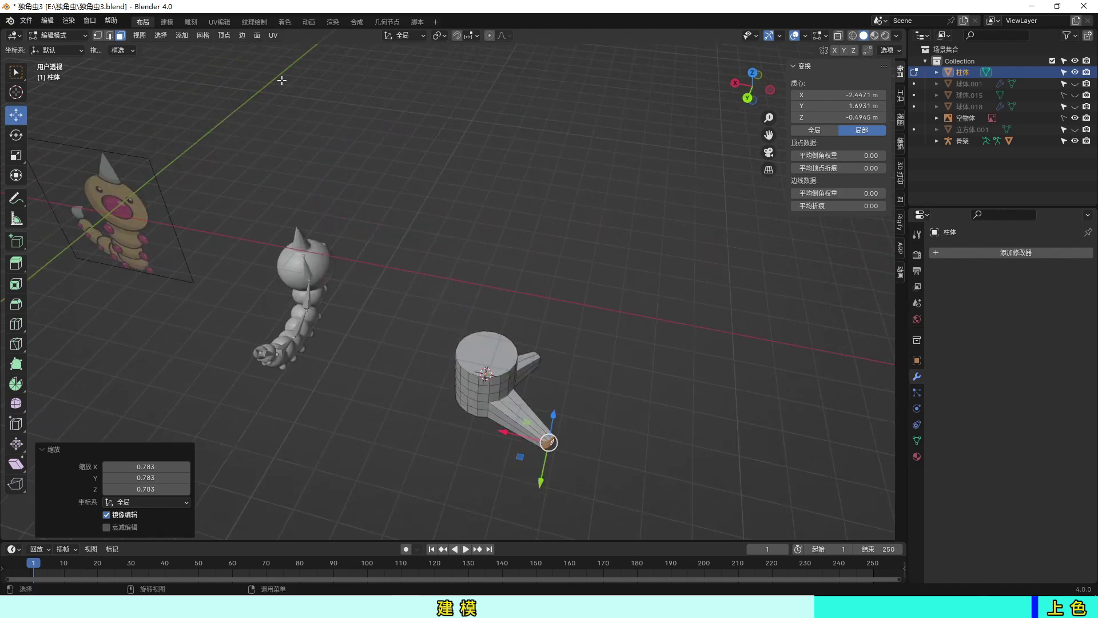
click(403, 35)
click(377, 85)
key(g)
key(z)
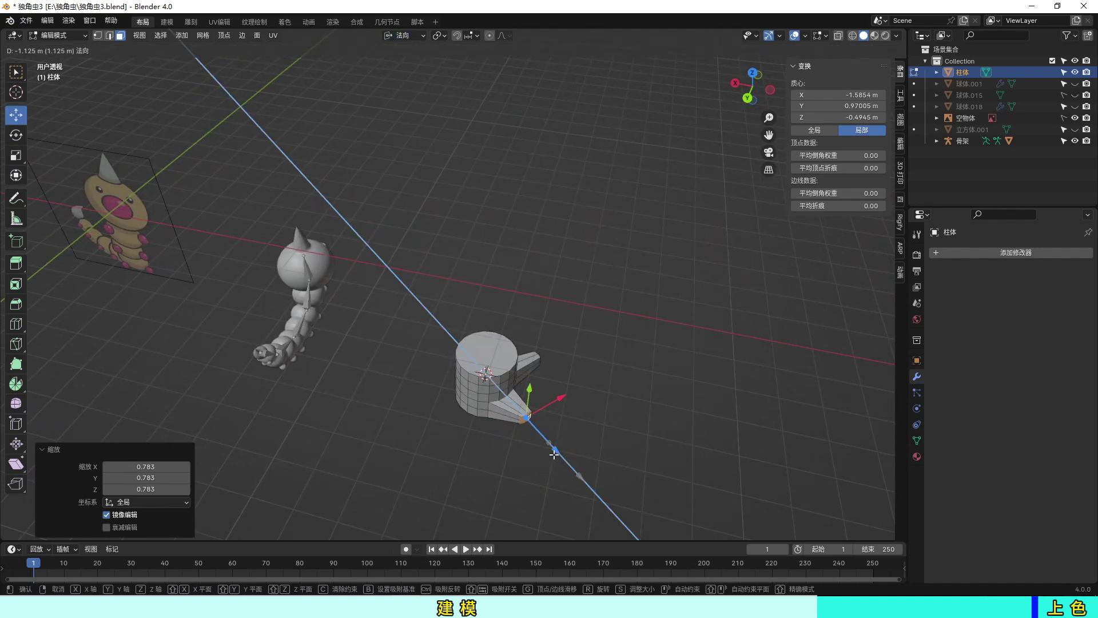
click(554, 453)
- Select further side faces, extrude a third root, and check the stump from the front
middle_drag(553, 453, 601, 455)
click(508, 517)
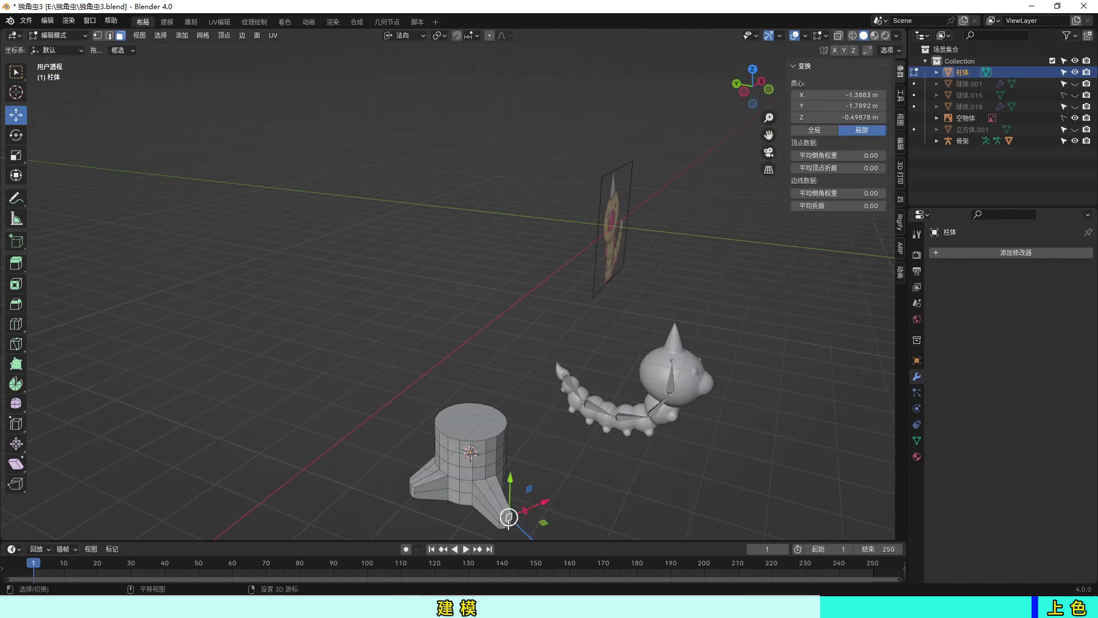
shift+click(506, 518)
mouse_move(507, 518)
middle_down()
mouse_move(586, 459)
mouse_move(509, 423)
mouse_move(538, 457)
mouse_move(400, 354)
middle_up()
click(538, 457)
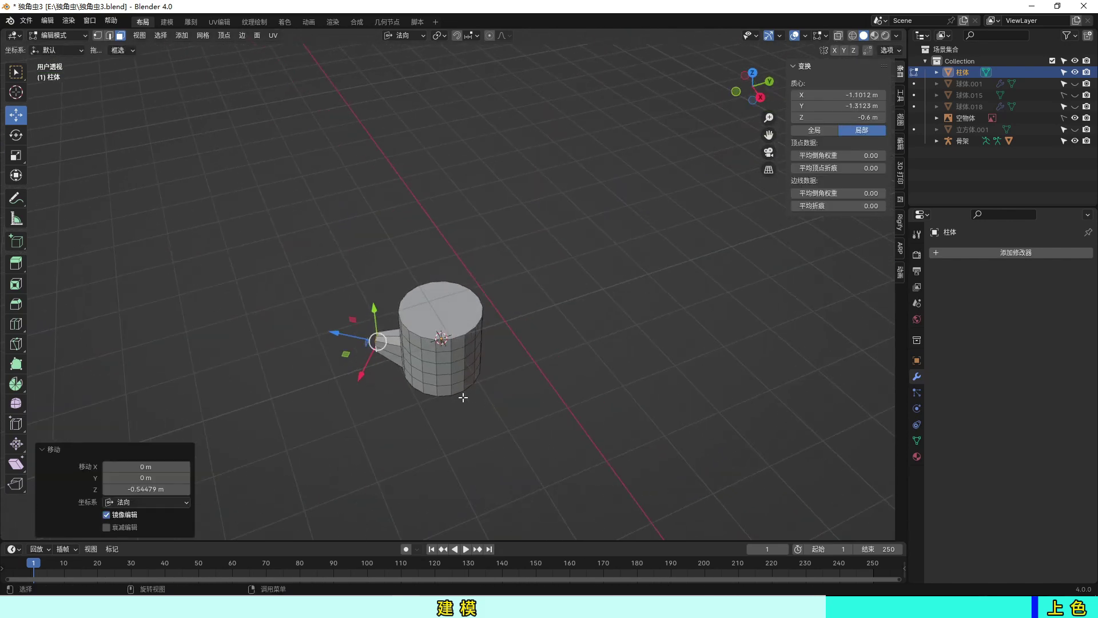
shift+click(458, 386)
key(e)
click(491, 437)
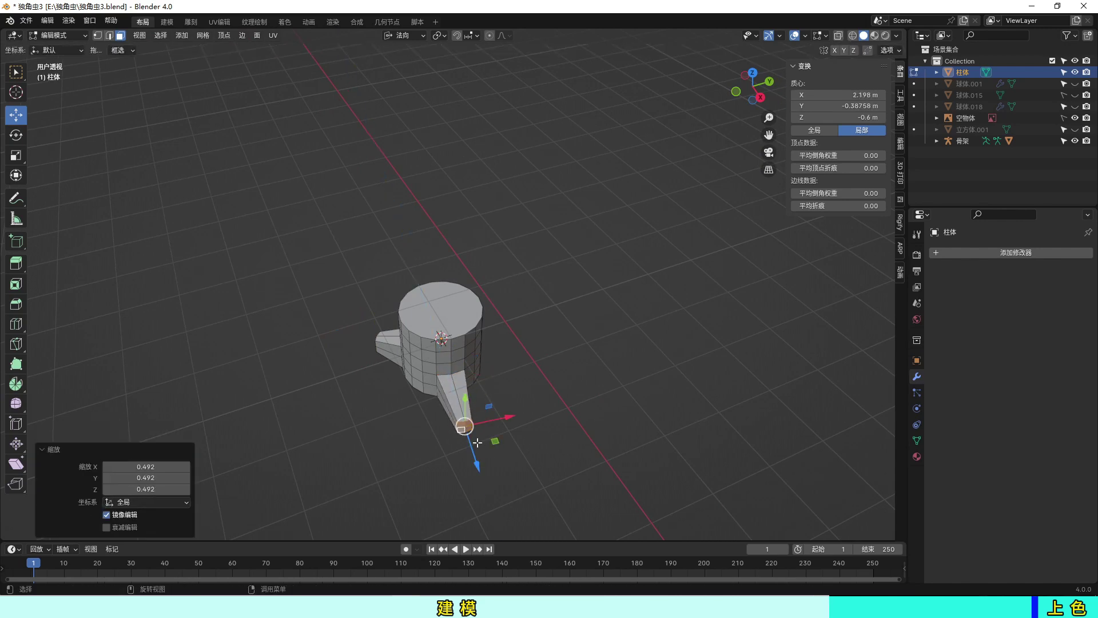
mouse_move(490, 444)
middle_down()
mouse_move(612, 399)
mouse_move(595, 424)
mouse_move(595, 409)
middle_up()
key(Tab)
key(KP_1)
key(Tab)
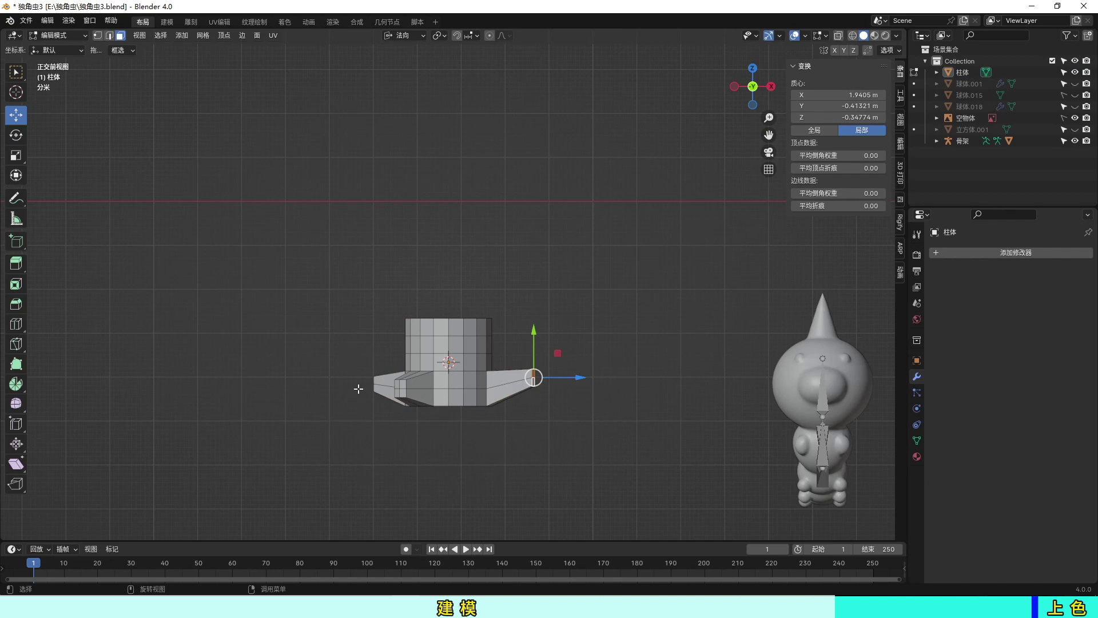
- In vertex mode with X-ray, select the bottom ring and flatten it along the world axes
click(97, 36)
click(347, 434)
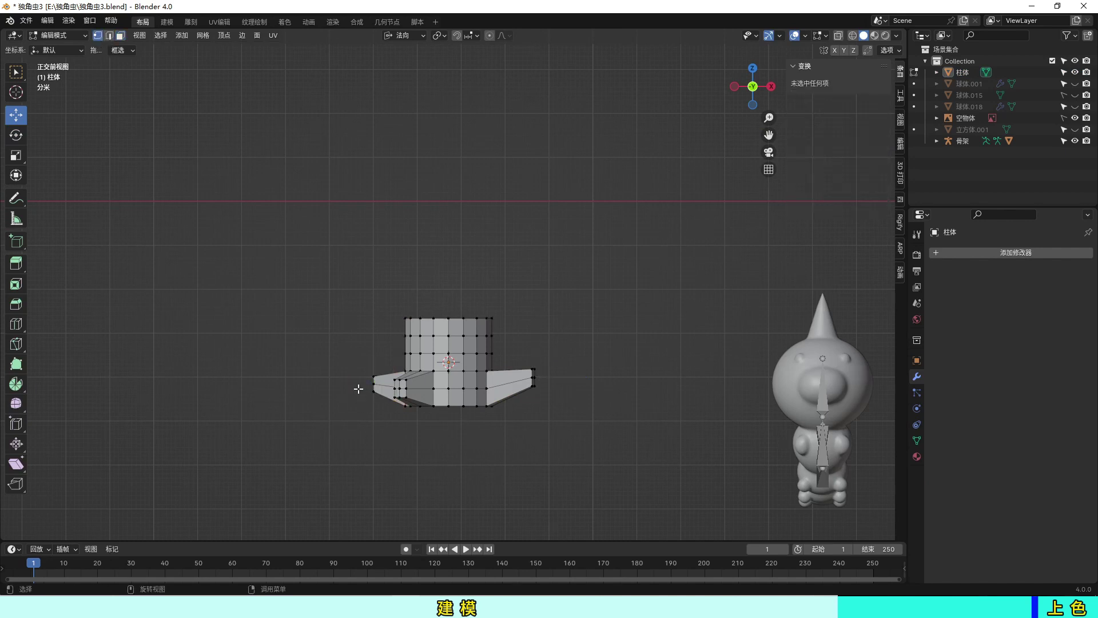
key(alt+z)
mouse_move(362, 387)
mouse_down()
mouse_move(449, 431)
mouse_move(391, 400)
mouse_up()
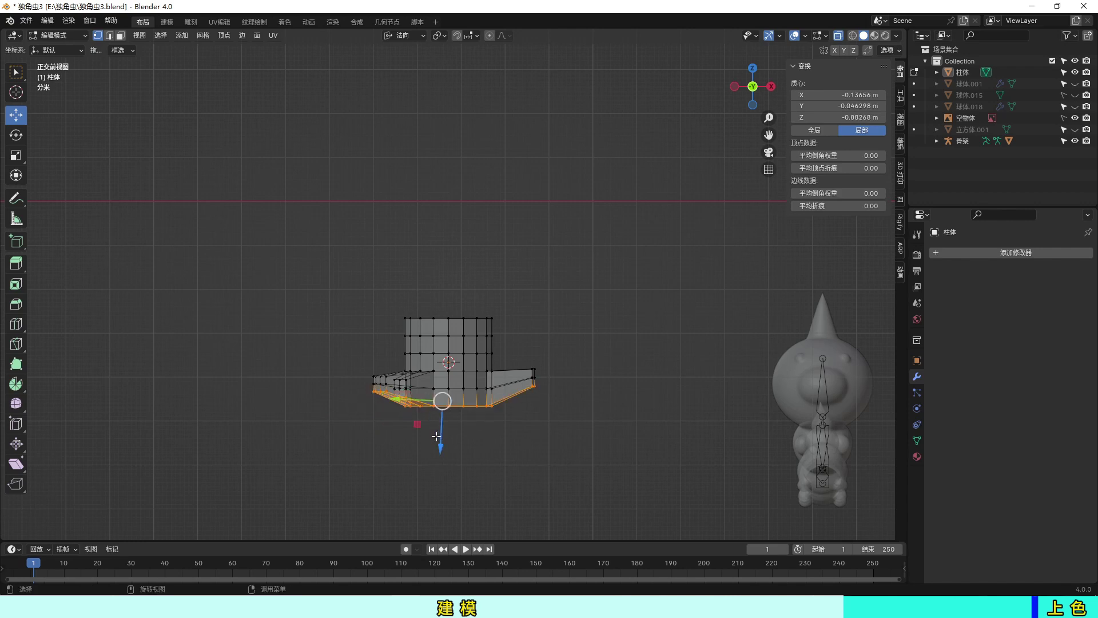
drag(440, 445, 436, 429)
key(ctrl+z)
click(404, 35)
click(400, 62)
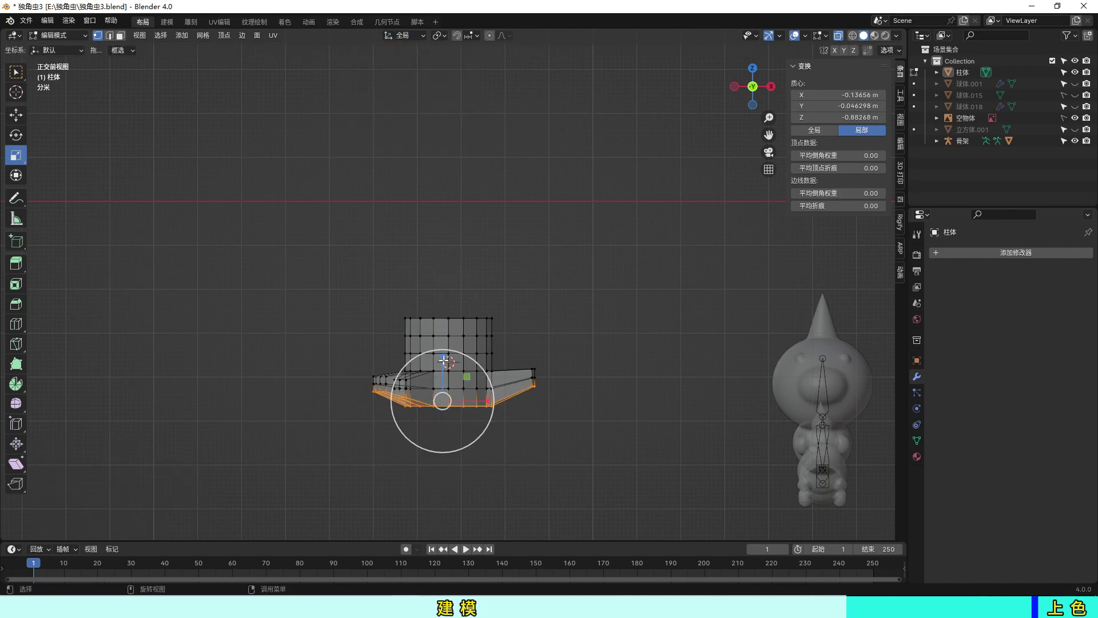
drag(443, 357, 440, 377)
- Lower the right foot's tip toward the ground and slide its top edge
drag(518, 355, 543, 435)
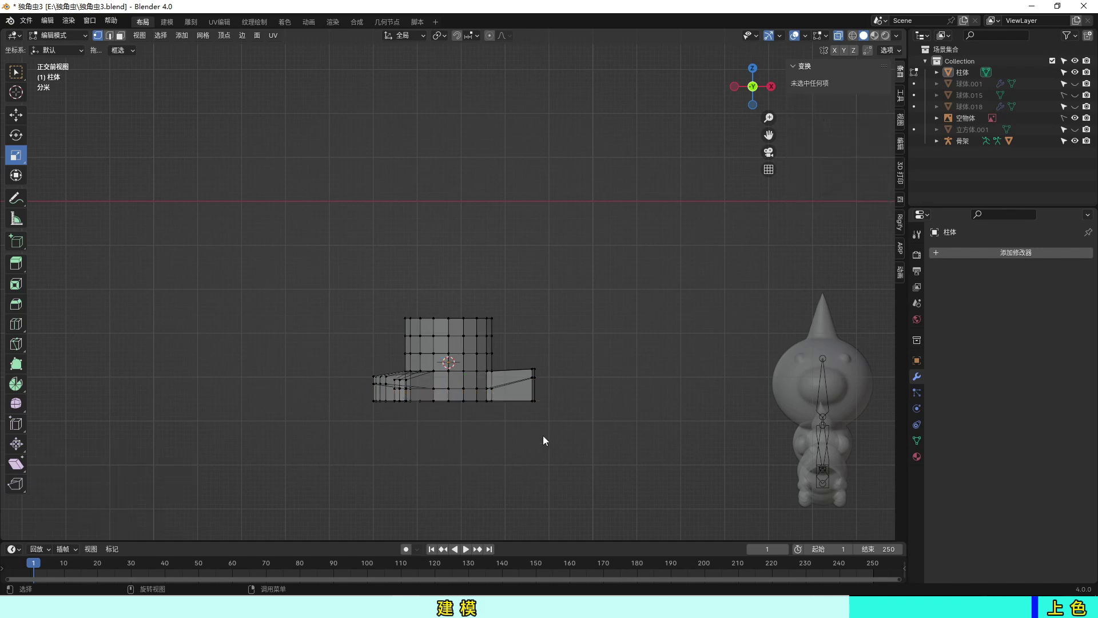
scroll(543, 435, up, 3)
drag(641, 434, 645, 427)
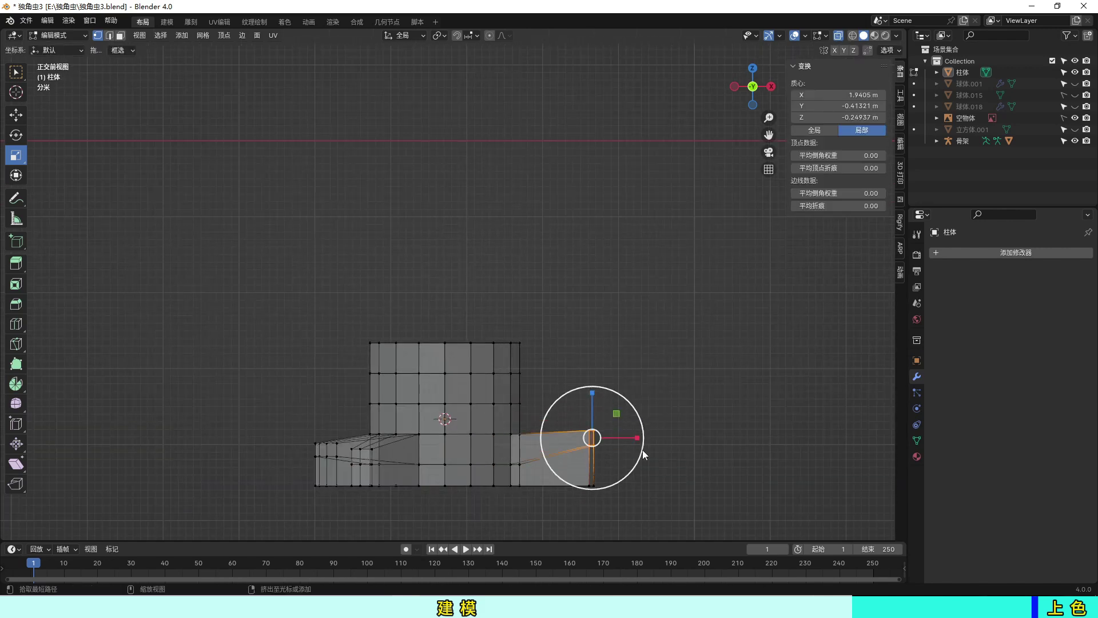
key(g)
click(706, 462)
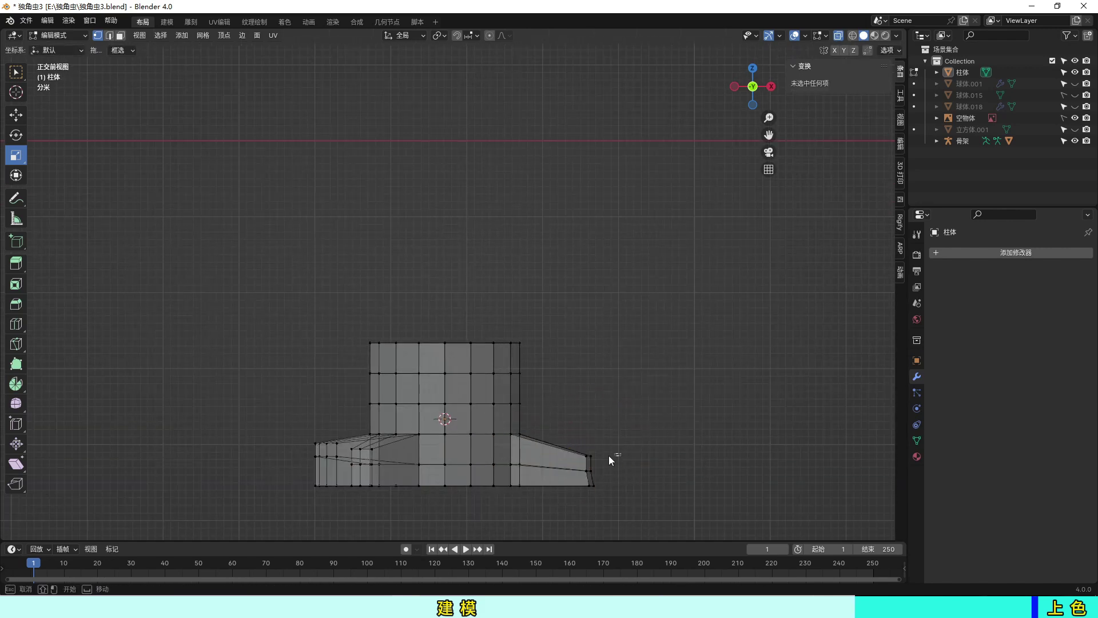
key(c)
click(571, 461)
key(Escape)
key(g)
key(g)
click(688, 452)
- Raise the right foot's end edge along Z, adjust its tip vertices, and save
mouse_move(688, 451)
middle_down()
mouse_move(444, 512)
mouse_move(487, 522)
mouse_move(613, 500)
mouse_move(652, 445)
middle_up()
drag(601, 449, 635, 503)
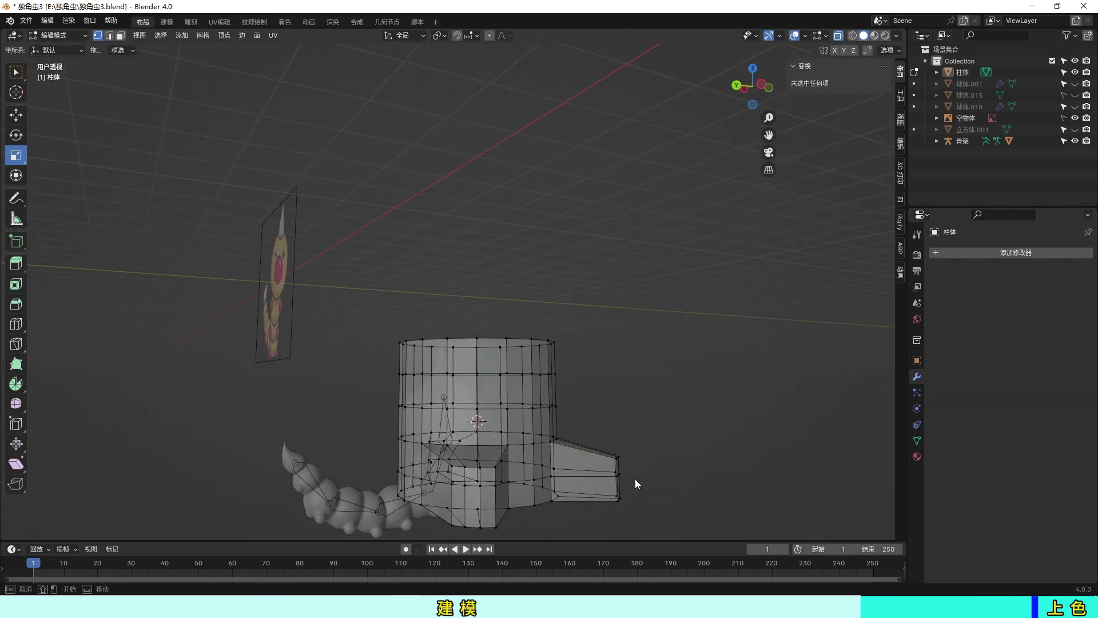
key(shift+v)
key(g)
key(z)
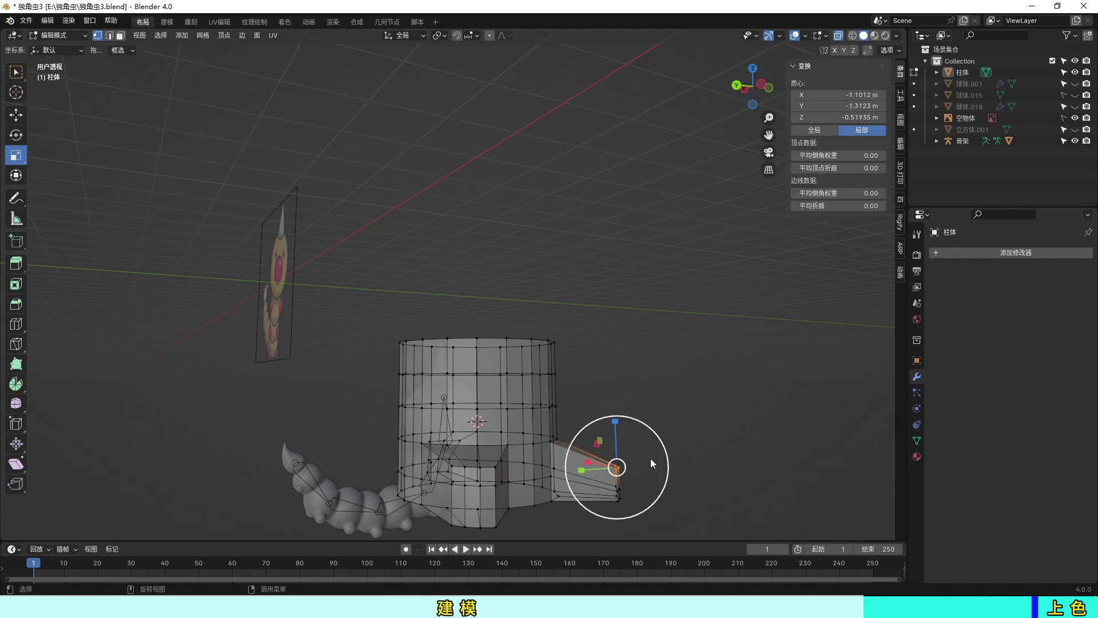
click(654, 469)
middle_drag(654, 472, 605, 466)
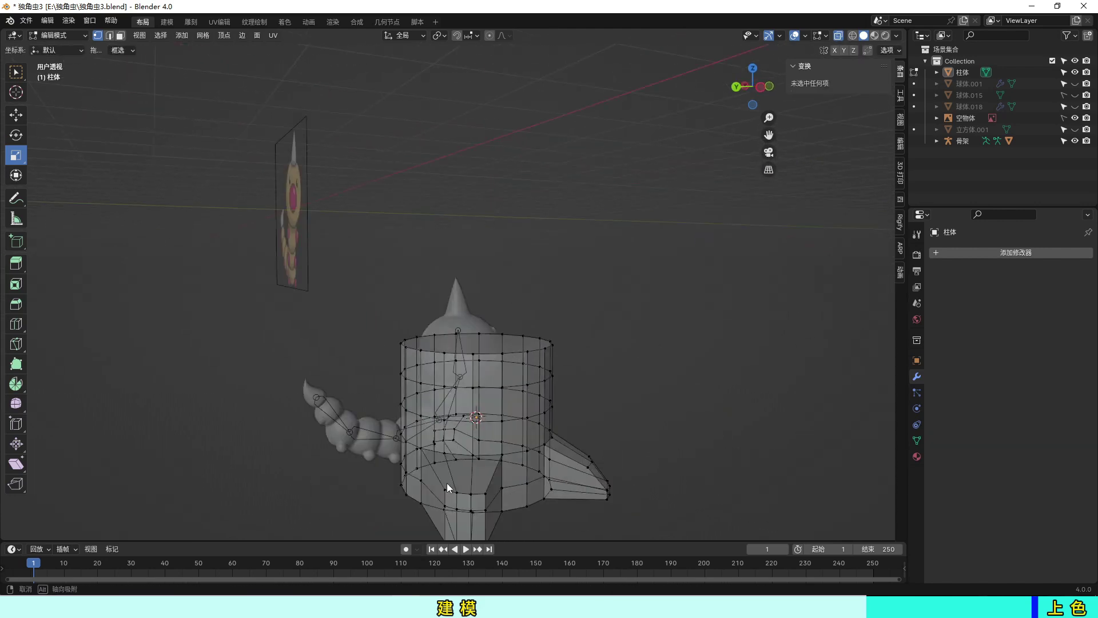
click(634, 447)
drag(638, 464, 570, 441)
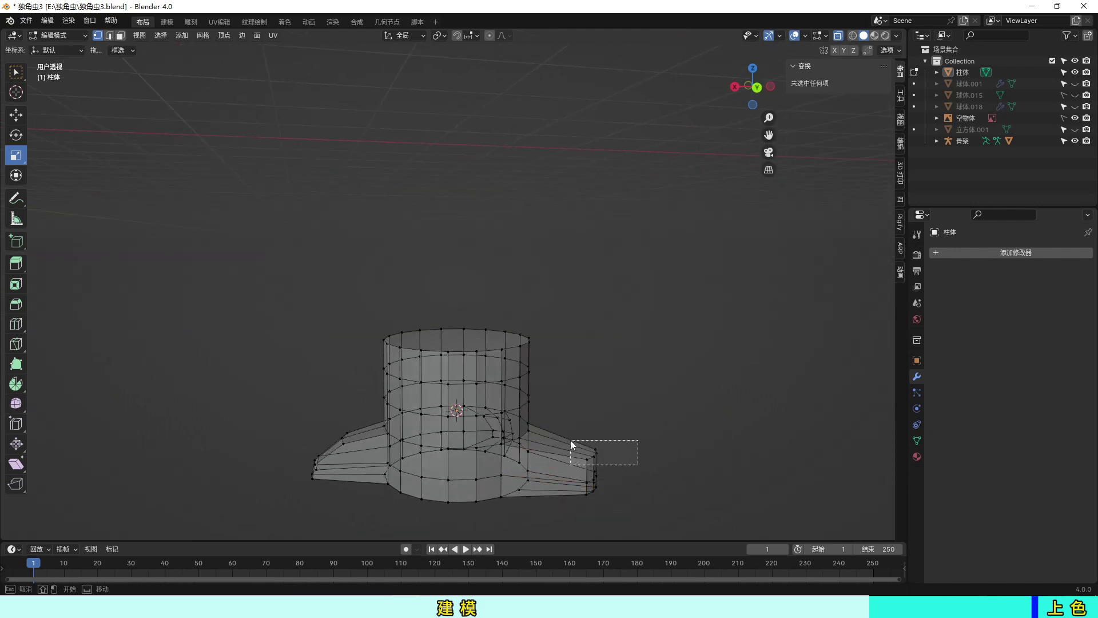
click(601, 482)
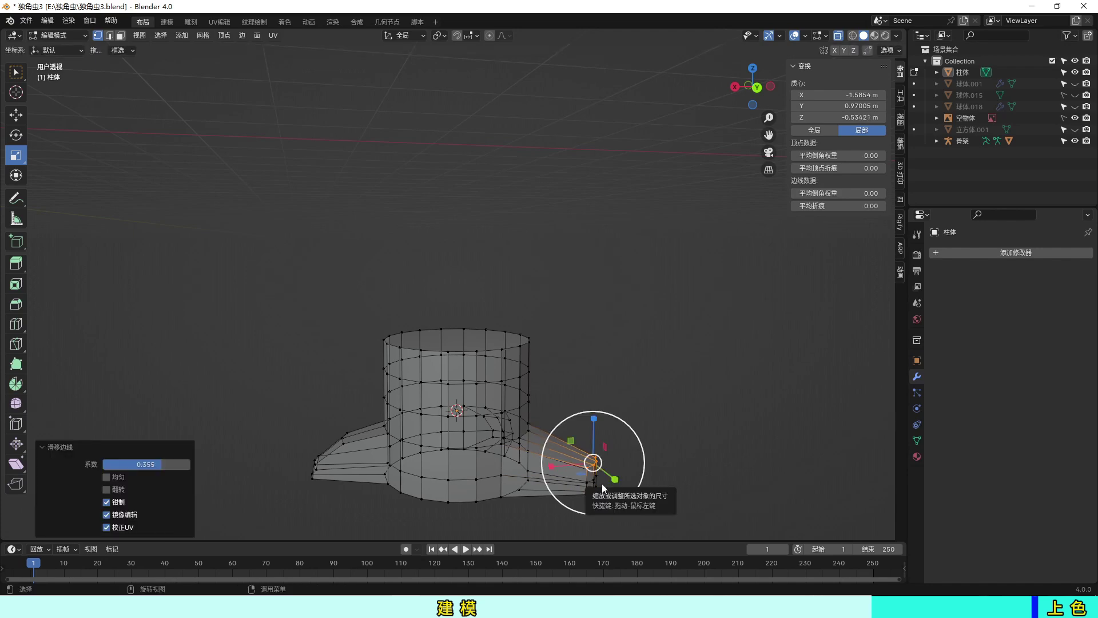
click(650, 463)
key(ctrl+s)
- Extrude a fourth root from a low side face and shrink its end face
middle_drag(649, 463, 252, 416)
scroll(455, 391, up, 1)
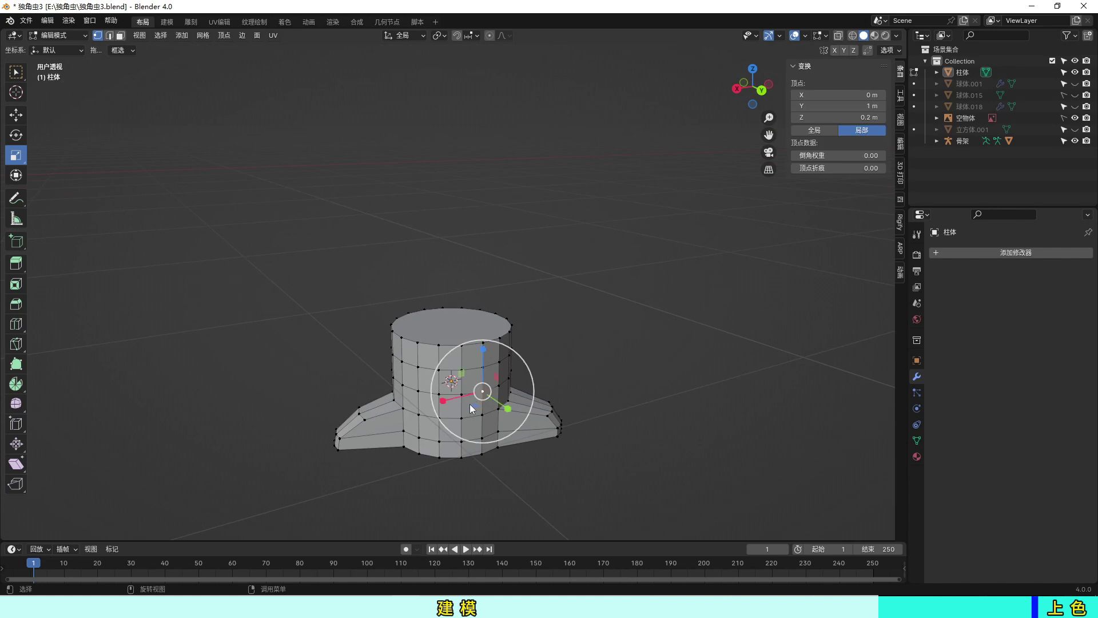
click(467, 409)
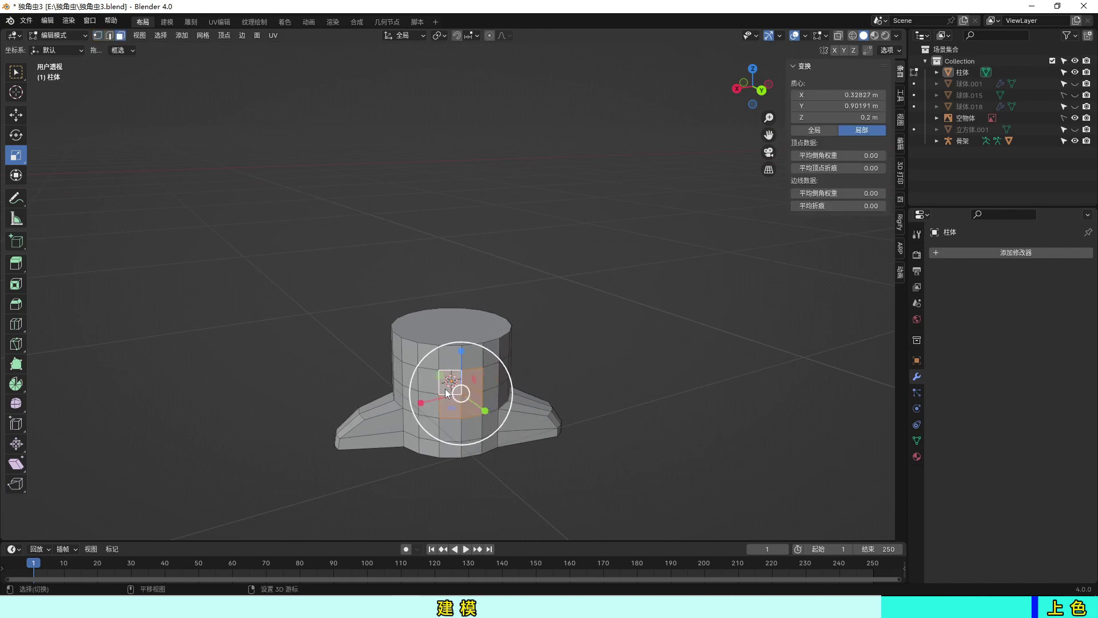
middle_drag(445, 389, 572, 484)
click(602, 462)
key(s)
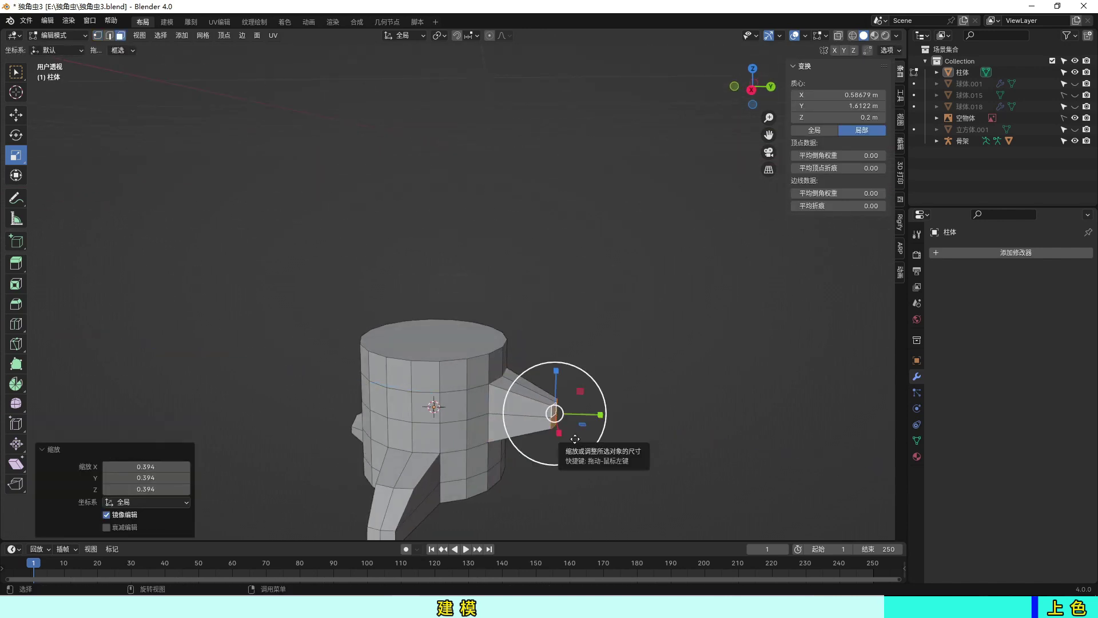
middle_drag(571, 411, 717, 455)
mouse_move(630, 436)
middle_down()
mouse_move(533, 435)
mouse_move(612, 428)
mouse_move(492, 385)
middle_up()
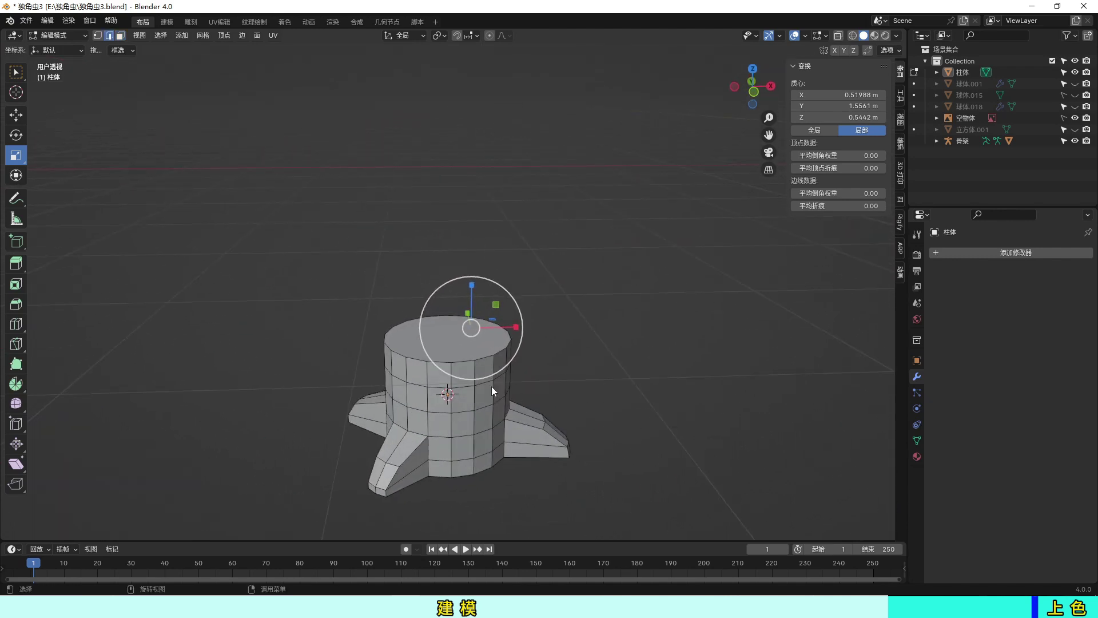
alt+click(427, 376)
- Extrude the top face ring and scale it outward into an overhanging rim
key(e)
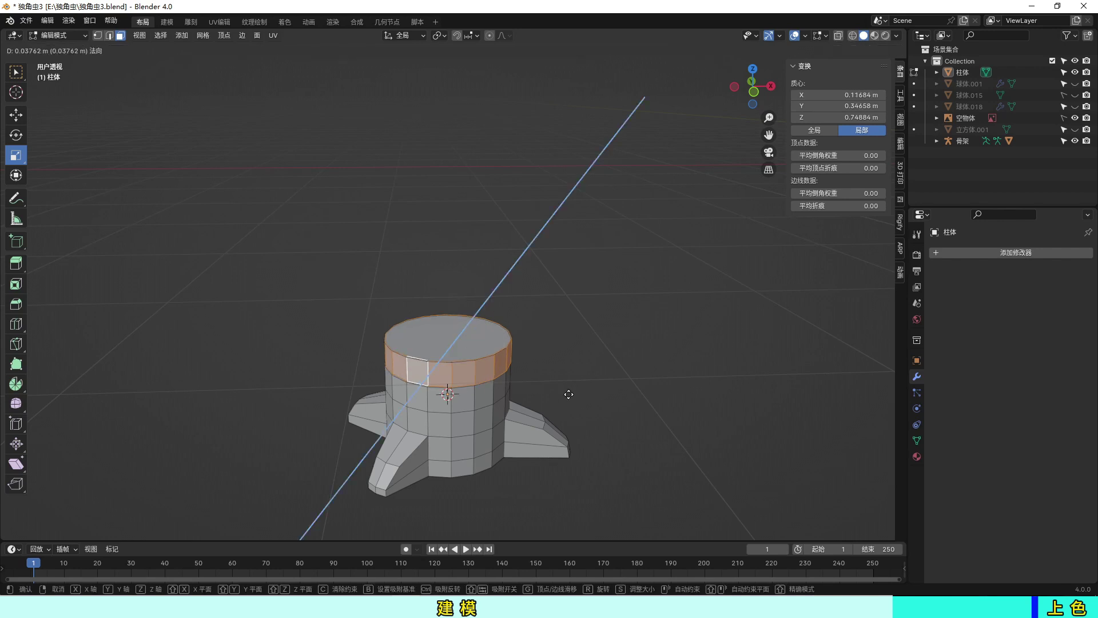
right_click(569, 395)
key(e)
right_click(570, 395)
key(s)
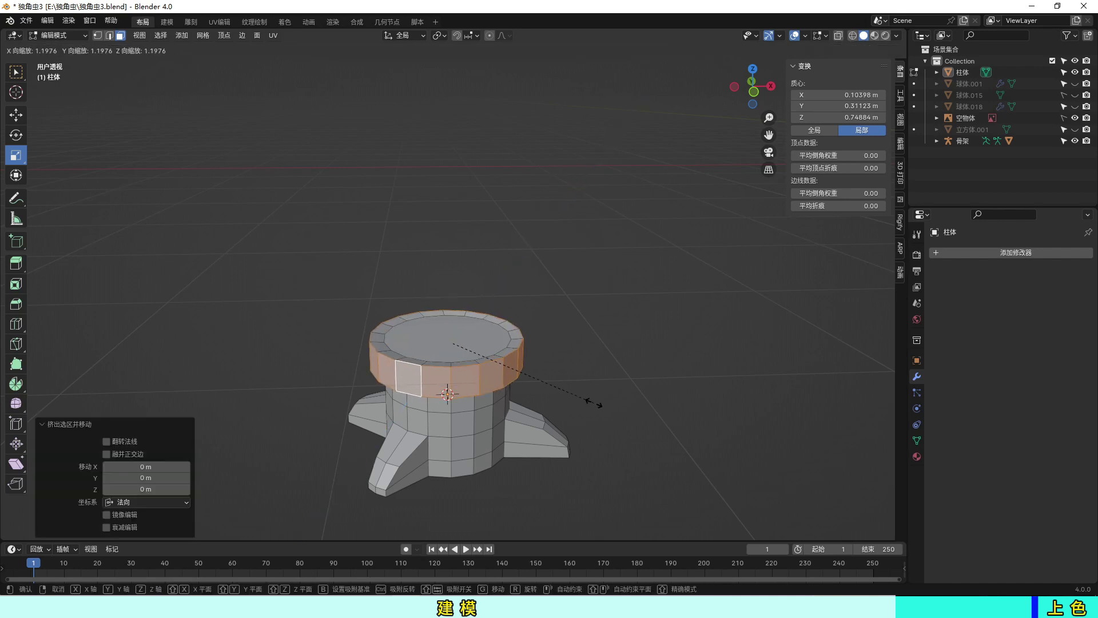
mouse_move(612, 451)
middle_down()
mouse_move(681, 409)
mouse_move(593, 423)
middle_up()
scroll(593, 423, up, 2)
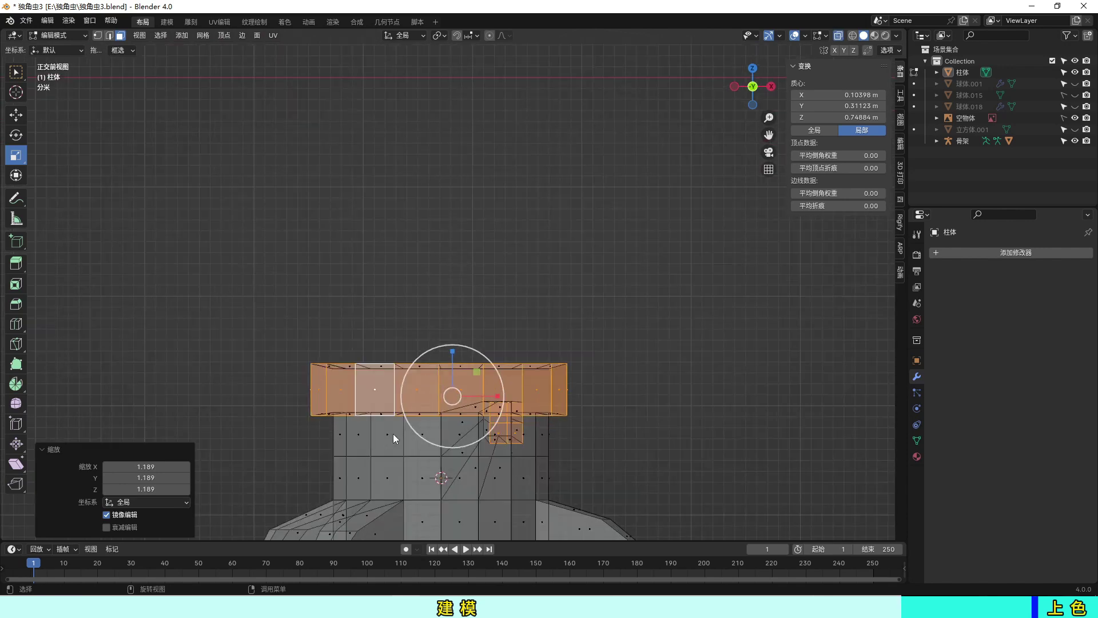
middle_drag(384, 431, 415, 332)
click(421, 338)
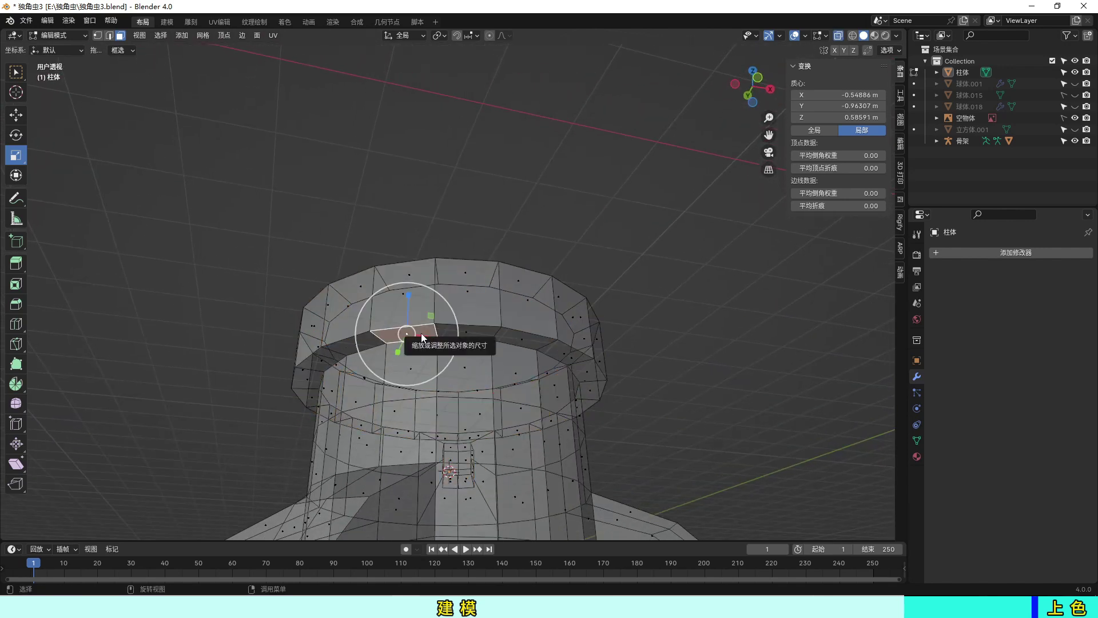
click(418, 372)
middle_drag(418, 372, 624, 420)
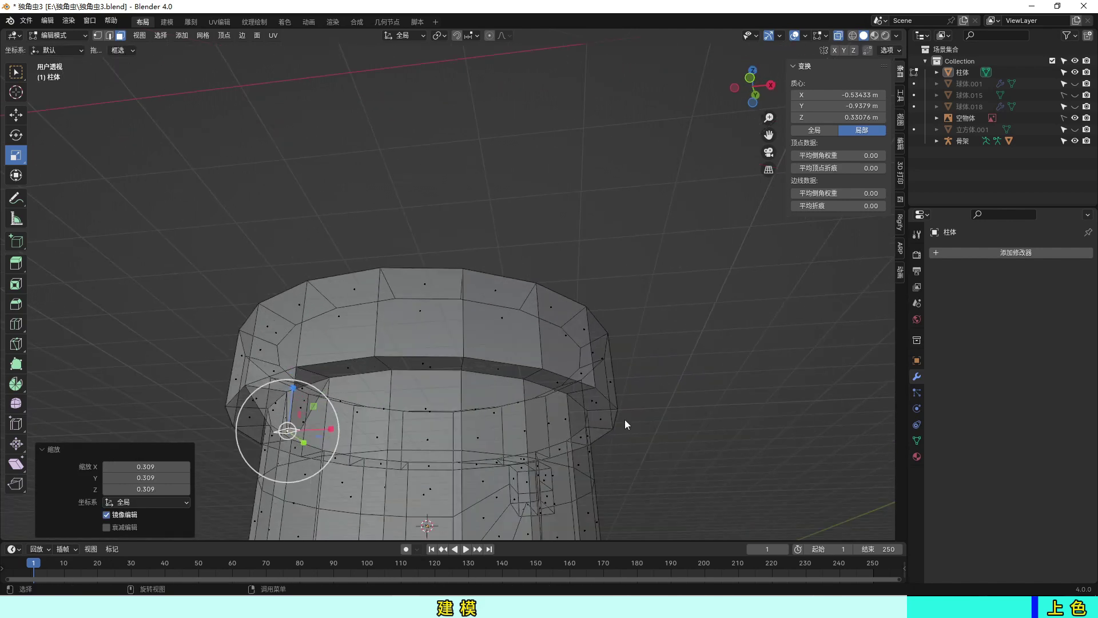
- Extrude a face just below the rim into a small stubby branch with a shrunken end
key(alt+a)
alt+click(429, 372)
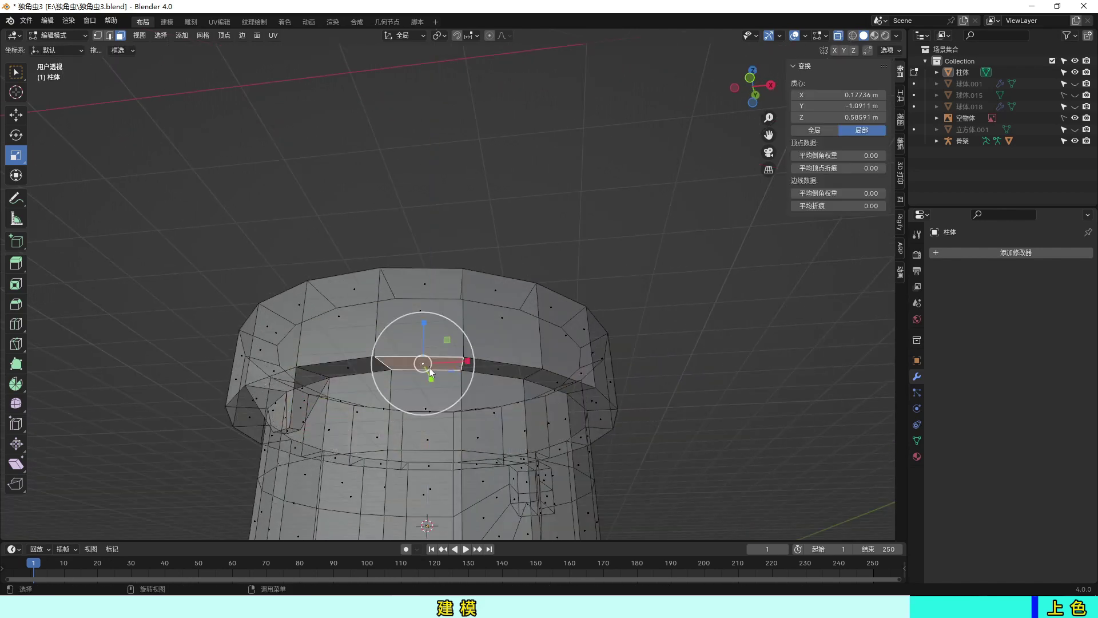
click(434, 445)
key(s)
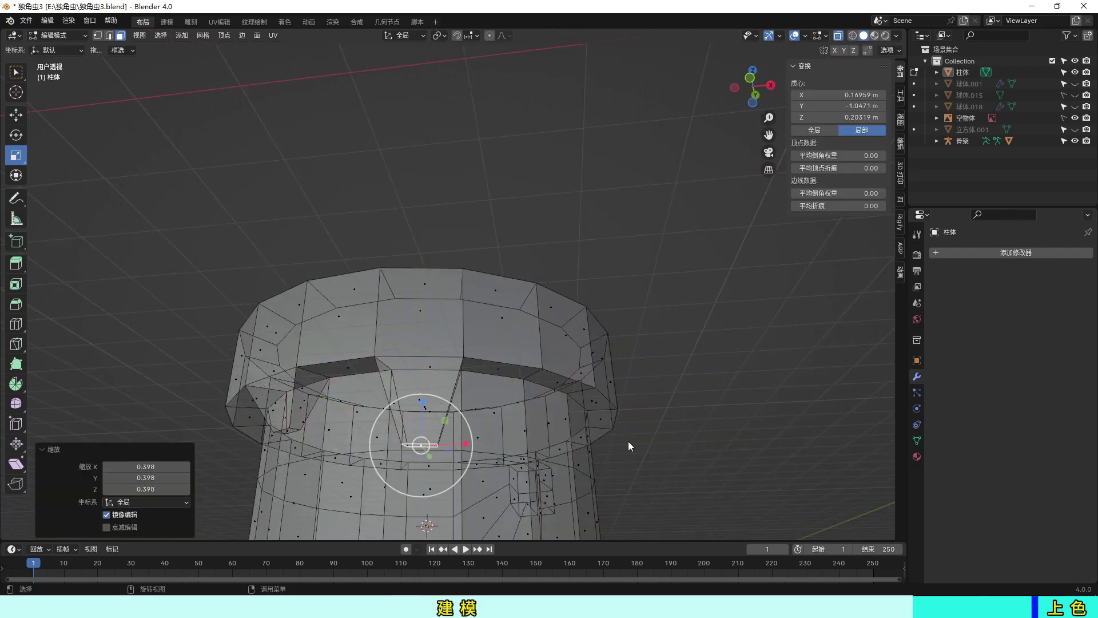
middle_drag(628, 441, 499, 429)
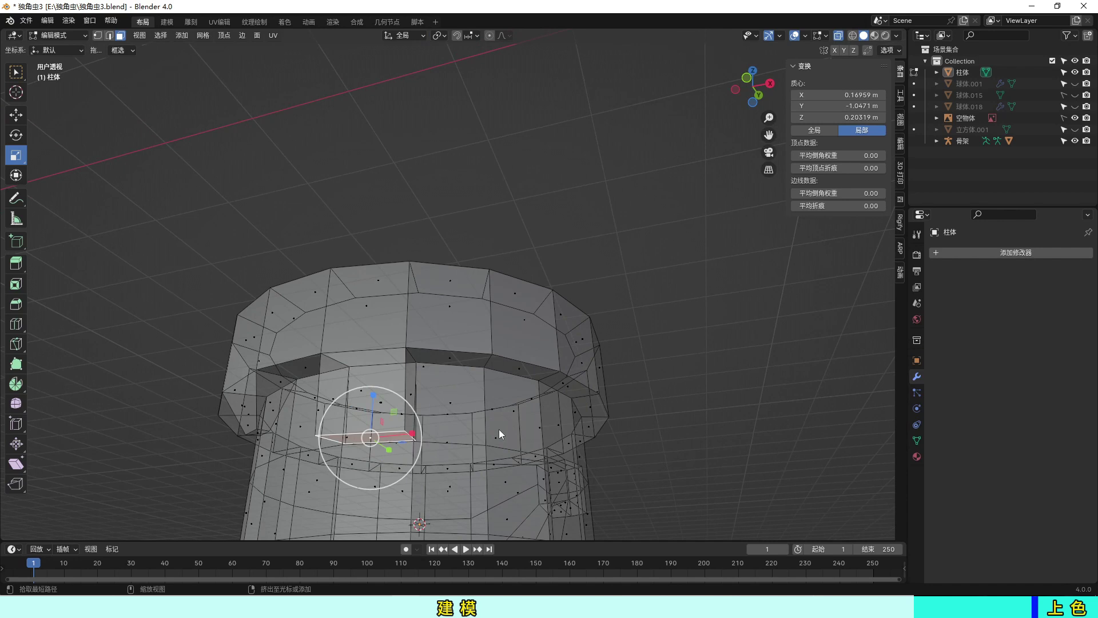
click(454, 435)
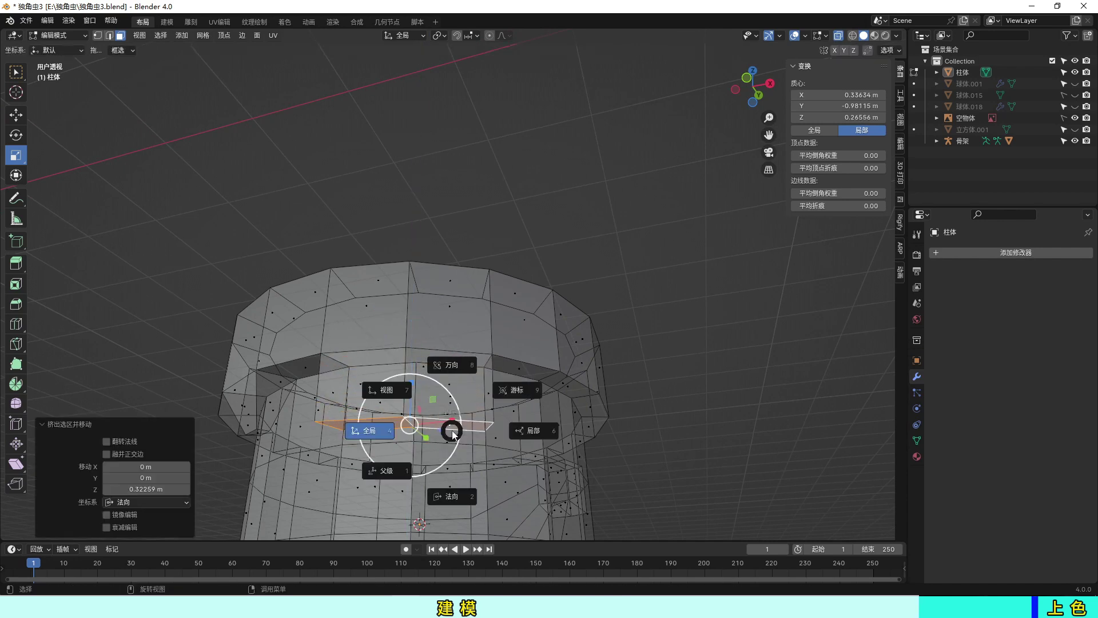
click(589, 457)
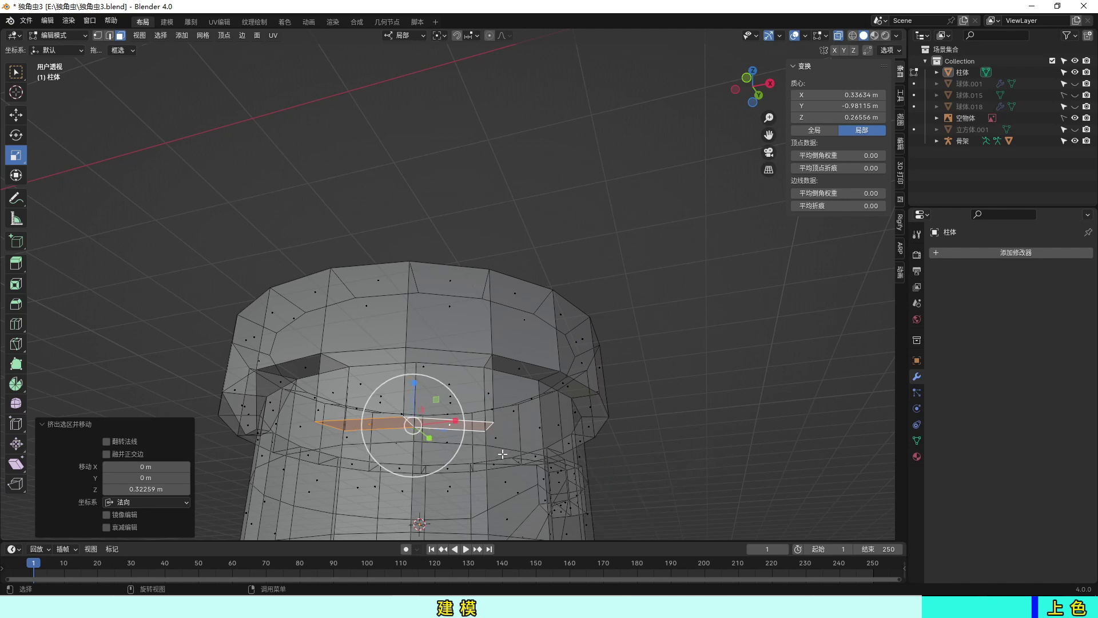
key(s)
click(445, 430)
key(alt+a)
mouse_move(684, 355)
middle_down()
mouse_move(686, 481)
mouse_move(618, 427)
mouse_move(493, 393)
mouse_move(598, 441)
middle_up()
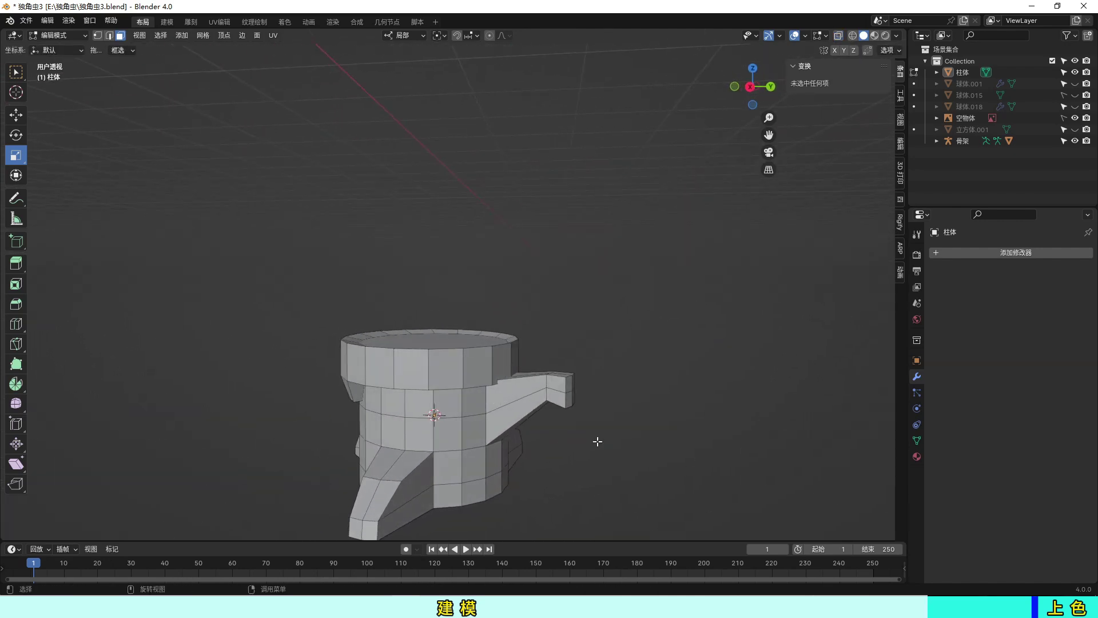
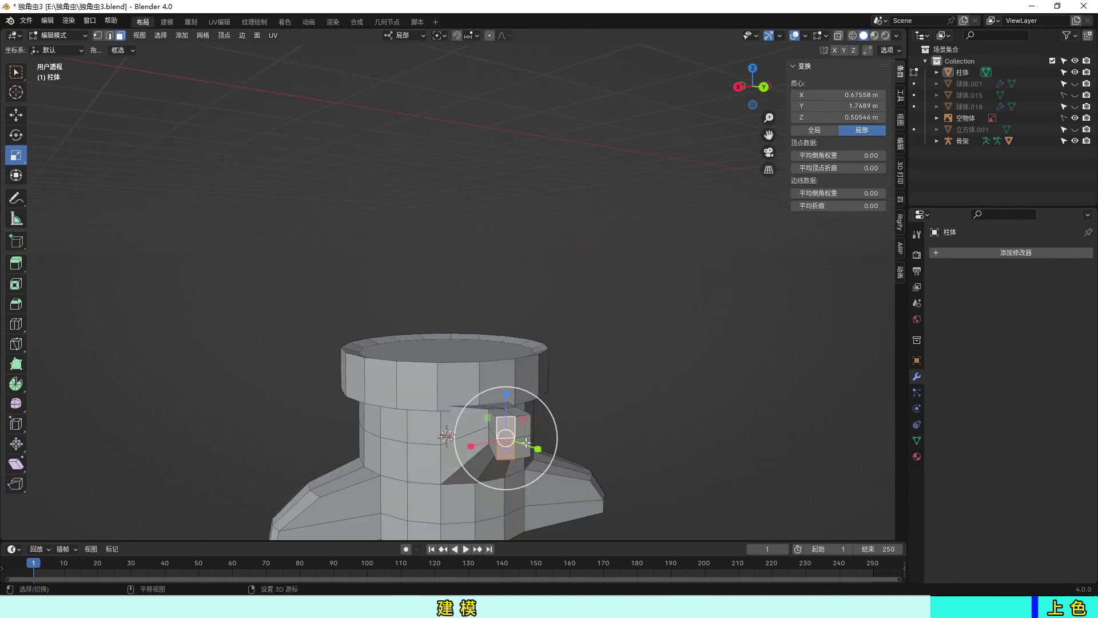
- Shrink the root's end face and move it in closer to the stump
middle_drag(654, 413, 760, 480)
key(g)
click(697, 446)
key(s)
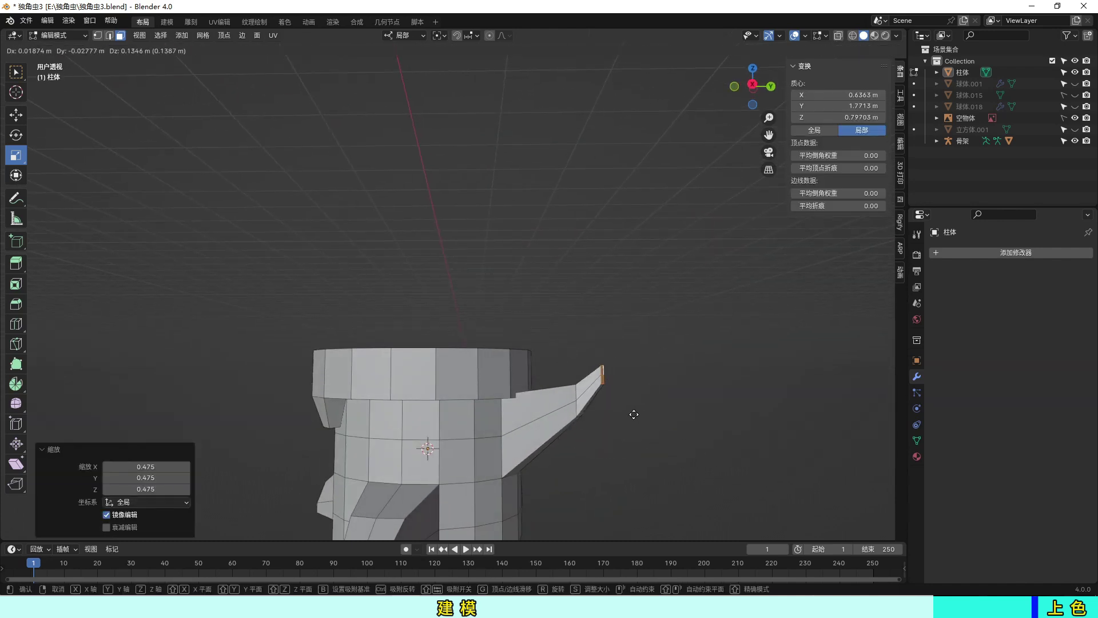
middle_drag(648, 428, 619, 449)
drag(550, 353, 549, 352)
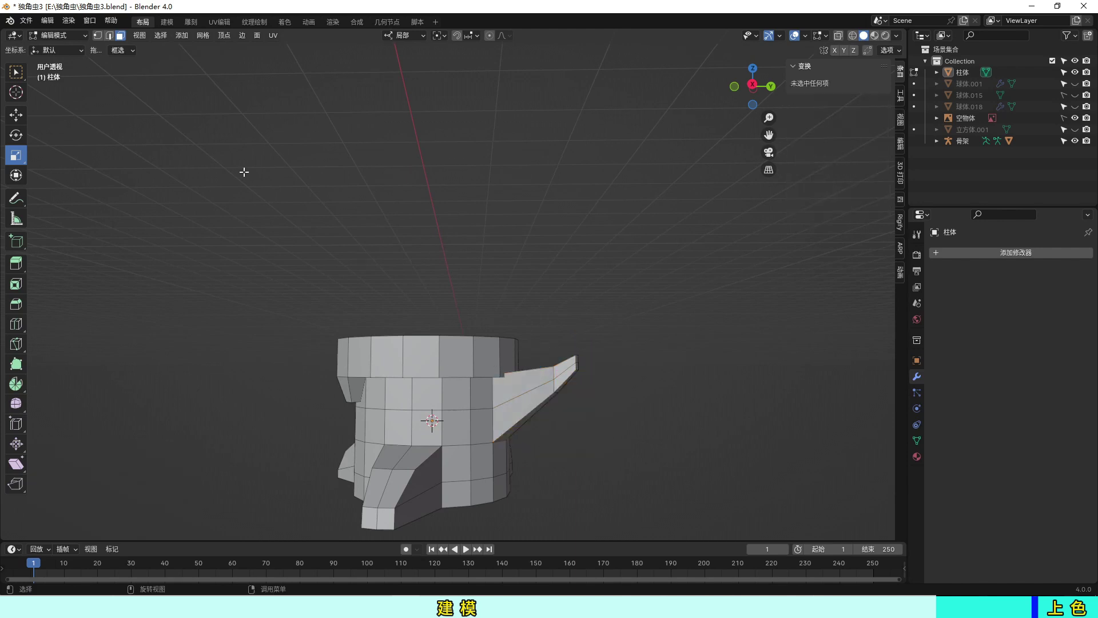
click(568, 363)
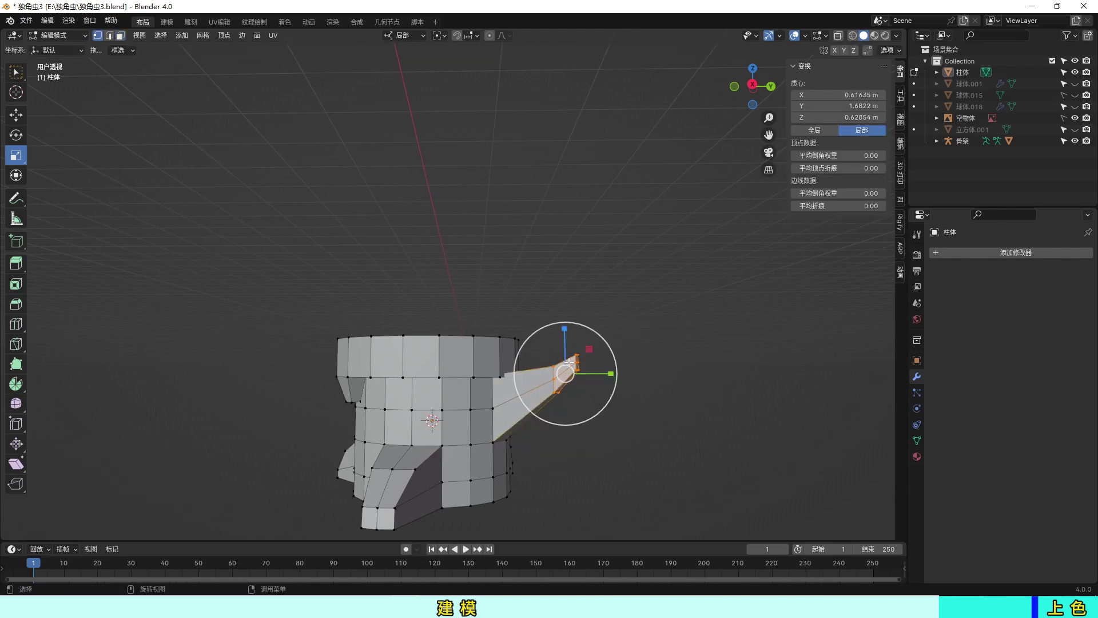
- In X-ray, box-select the root-end vertices, move them into place, and save
key(alt+z)
drag(632, 441, 551, 343)
key(g)
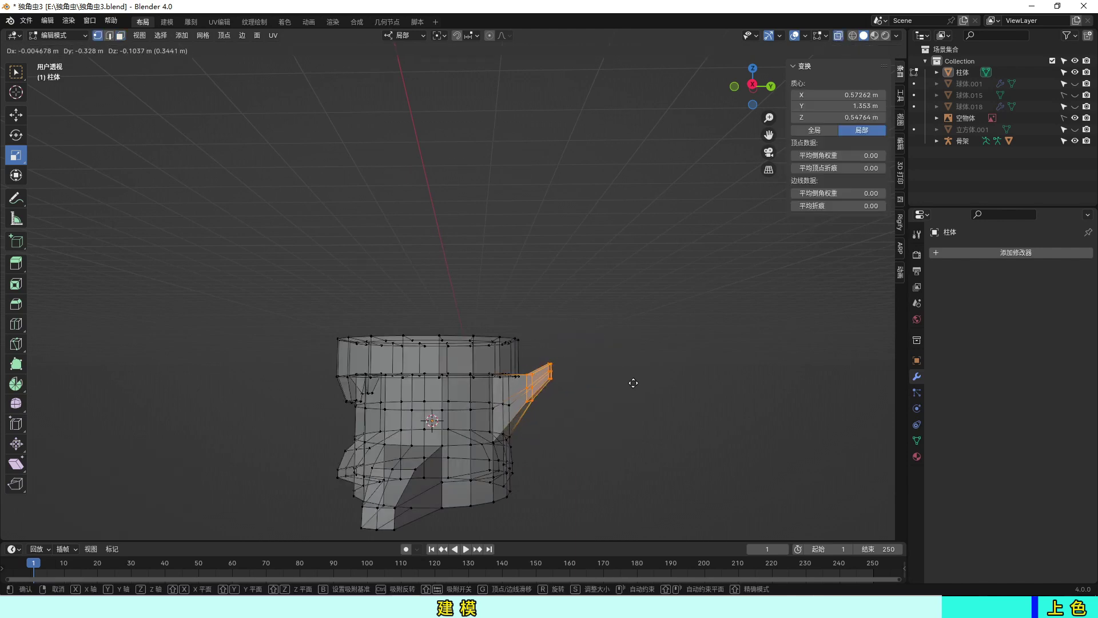
right_click(633, 383)
middle_drag(633, 382, 634, 424)
click(570, 369)
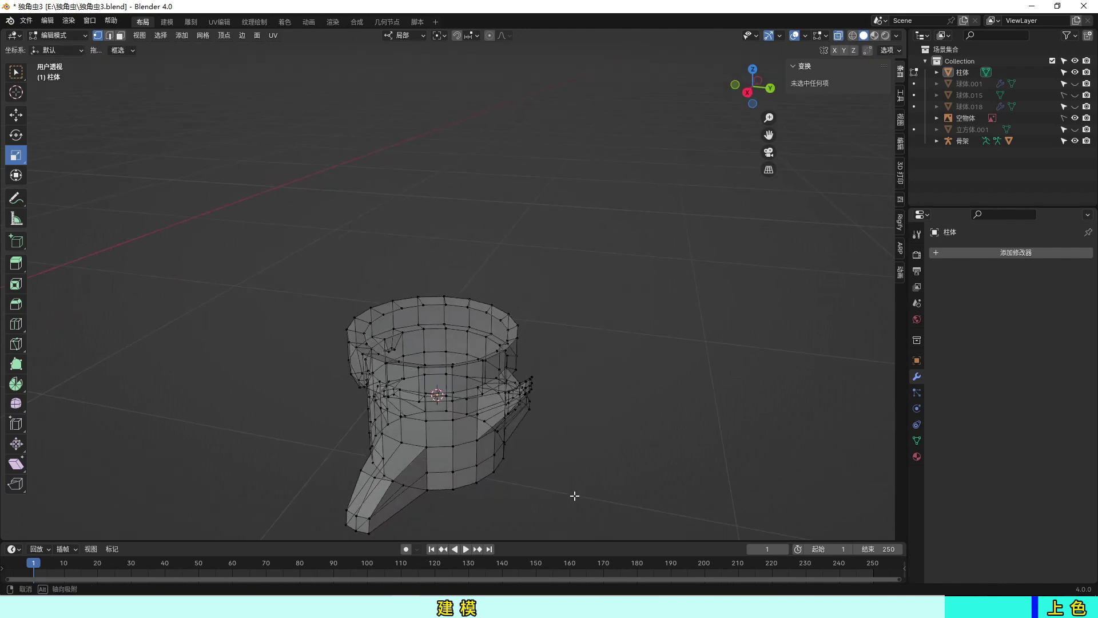
key(ctrl+s)
mouse_move(573, 497)
middle_down()
mouse_move(538, 504)
mouse_move(638, 469)
middle_up()
- Smooth the tree stump with a level-2 Subdivision modifier and save
key(Tab)
click(450, 397)
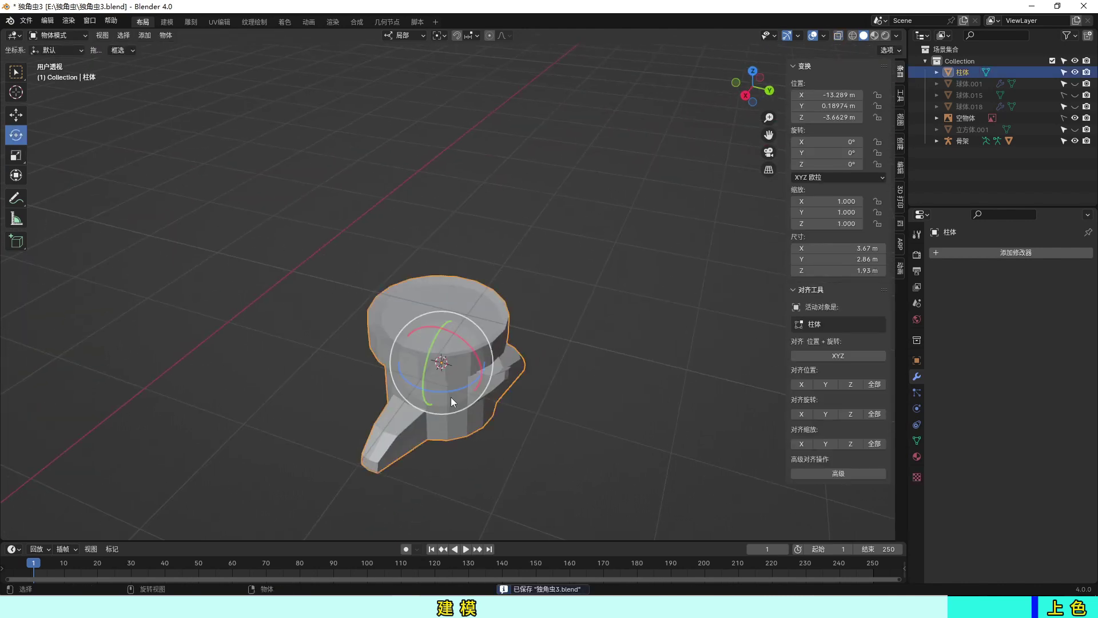
key(ctrl+2)
mouse_move(516, 447)
middle_down()
mouse_move(626, 443)
mouse_move(351, 399)
mouse_move(341, 445)
mouse_move(626, 403)
mouse_move(581, 455)
middle_up()
key(ctrl+s)
- Select only the caterpillar and move it over the stump
click(626, 402)
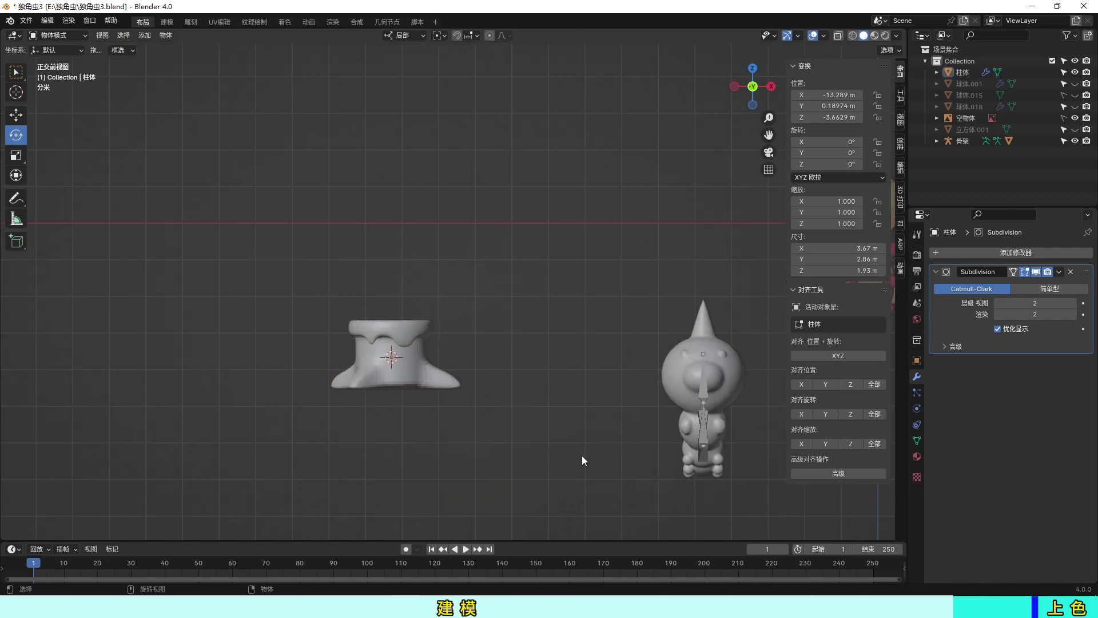
key(g)
right_click(435, 348)
mouse_move(434, 348)
middle_down()
mouse_move(554, 420)
mouse_move(434, 399)
middle_up()
shift+click(434, 399)
click(825, 384)
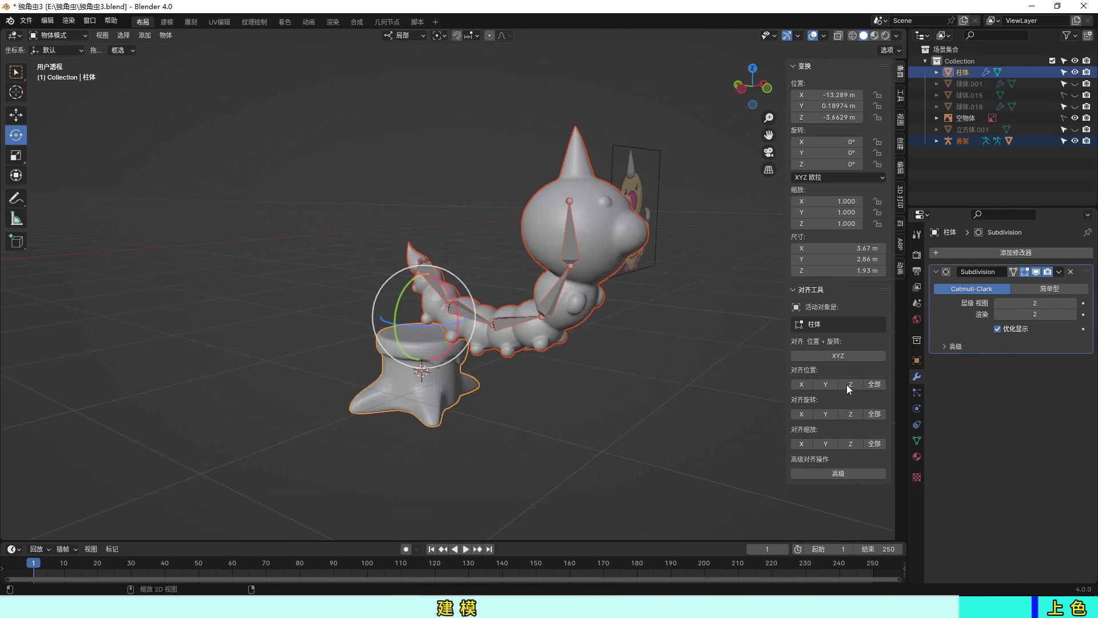
key(ctrl+z)
key(ctrl+z)
key(ctrl+z)
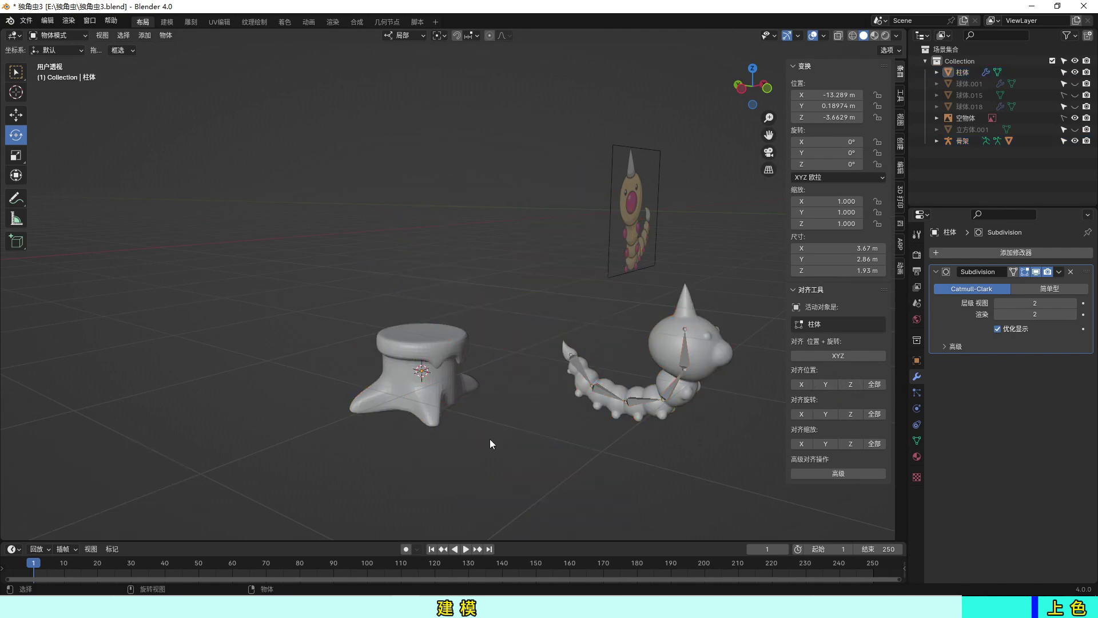
key(g)
click(595, 418)
- Fine-tune the caterpillar's seat on the stump top from front and right views
key(KP_1)
key(g)
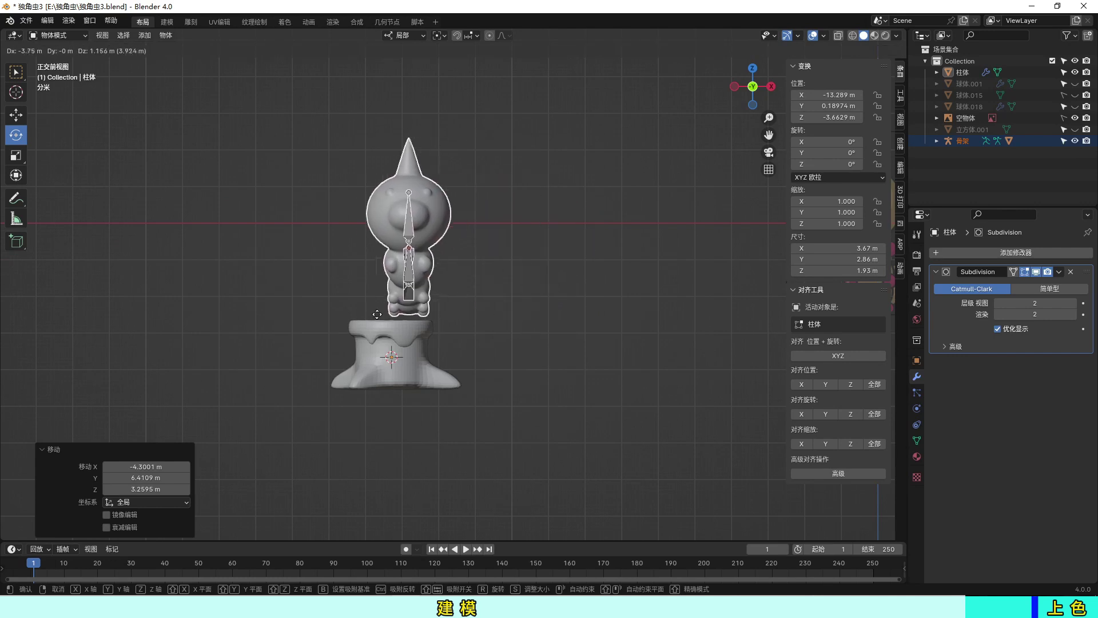
key(KP_3)
key(g)
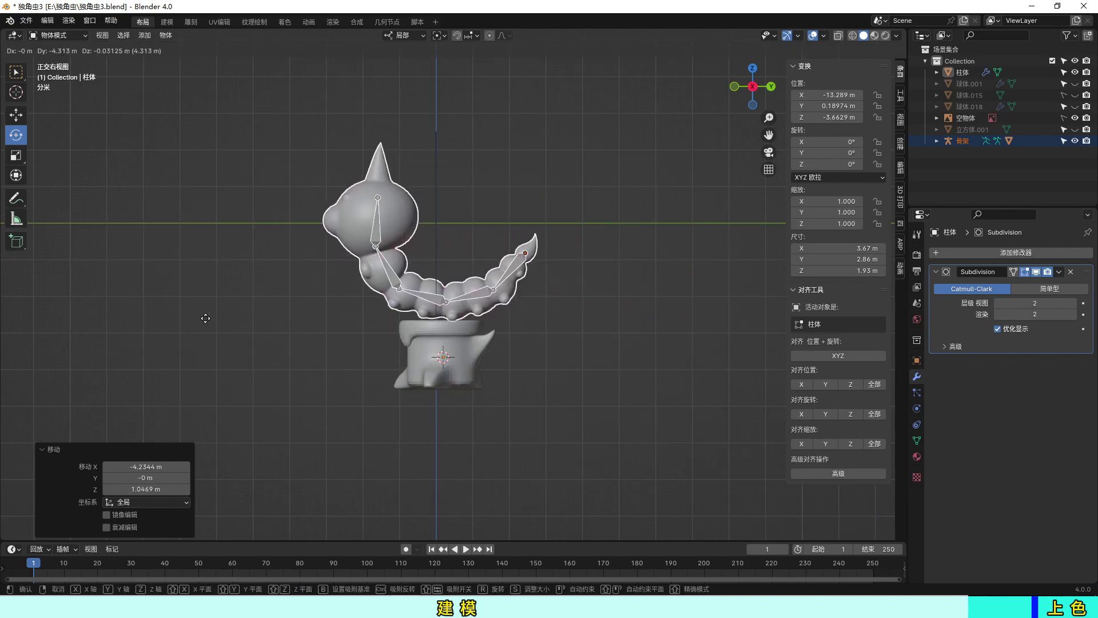
key(KP_7)
click(337, 359)
mouse_move(337, 359)
middle_down()
mouse_move(609, 314)
mouse_move(515, 366)
middle_up()
- Scale the stump up to 1.661, lower it along Z beneath the caterpillar, and save
click(480, 395)
key(s)
click(556, 427)
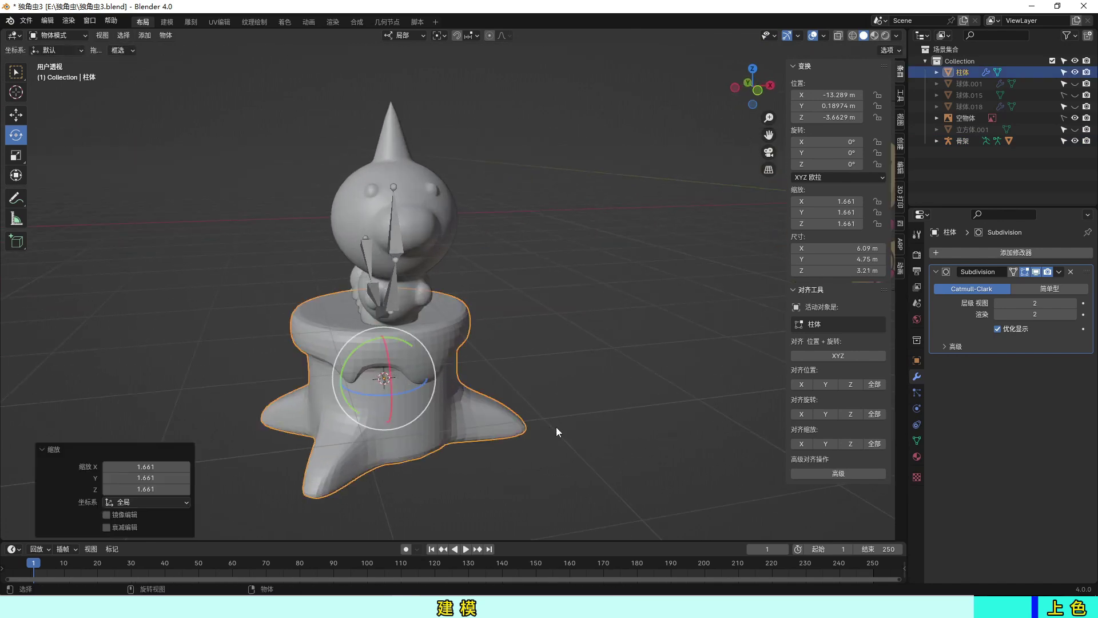
key(z)
click(571, 441)
middle_drag(571, 441, 637, 442)
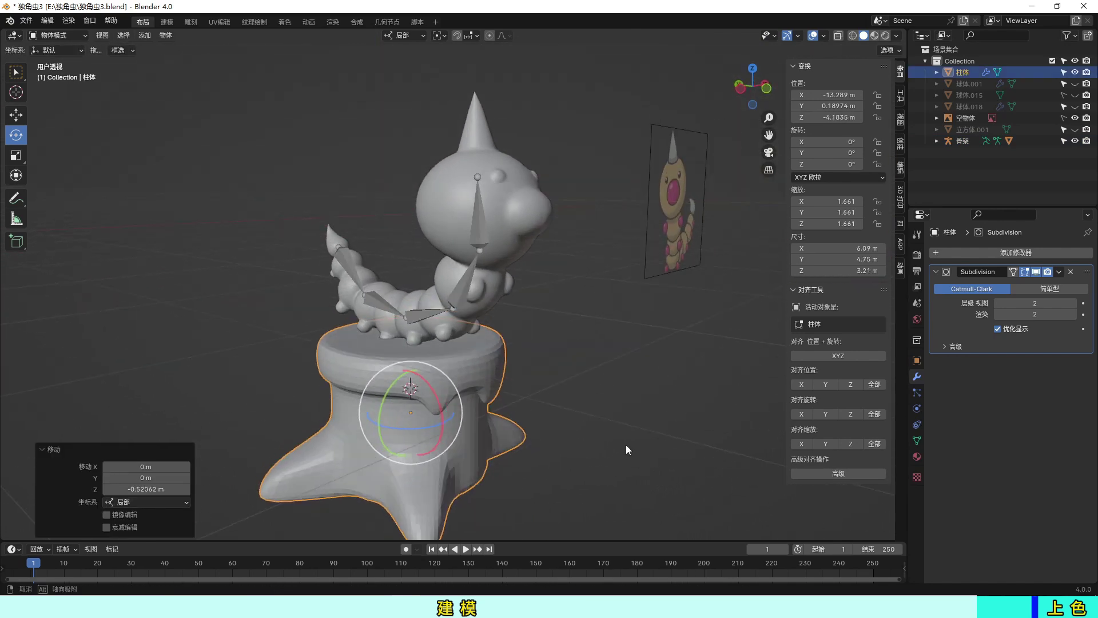
key(KP_1)
key(ctrl+s)
mouse_move(526, 453)
middle_down()
mouse_move(561, 430)
mouse_move(649, 451)
mouse_move(480, 393)
middle_up()
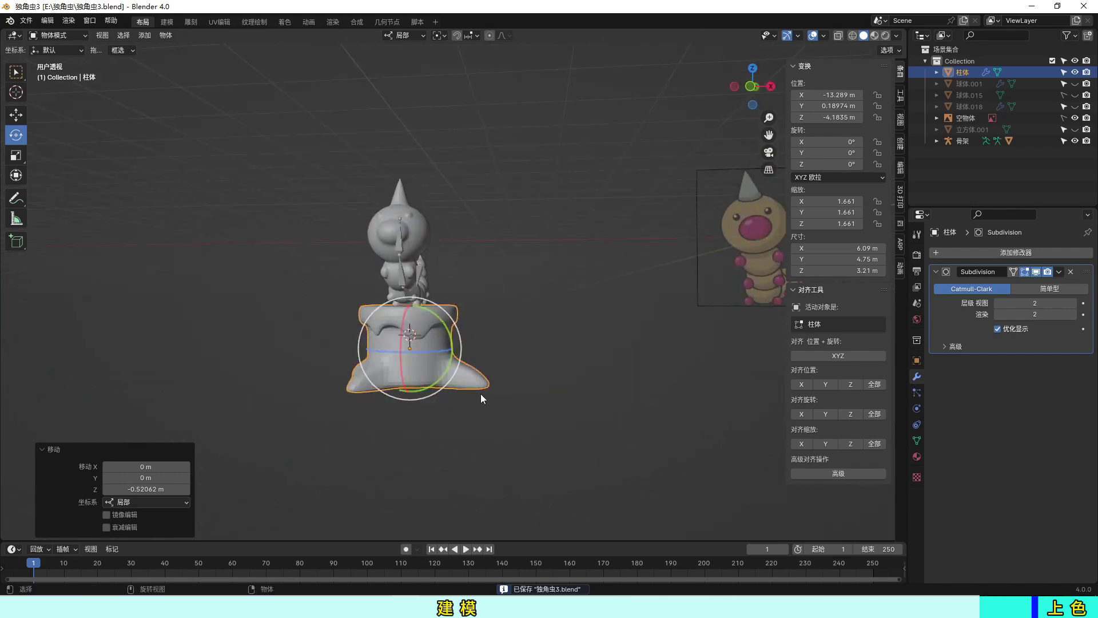
key(Tab)
- Add an edge loop near the stump's base and save
key(KP_1)
scroll(507, 473, up, 1)
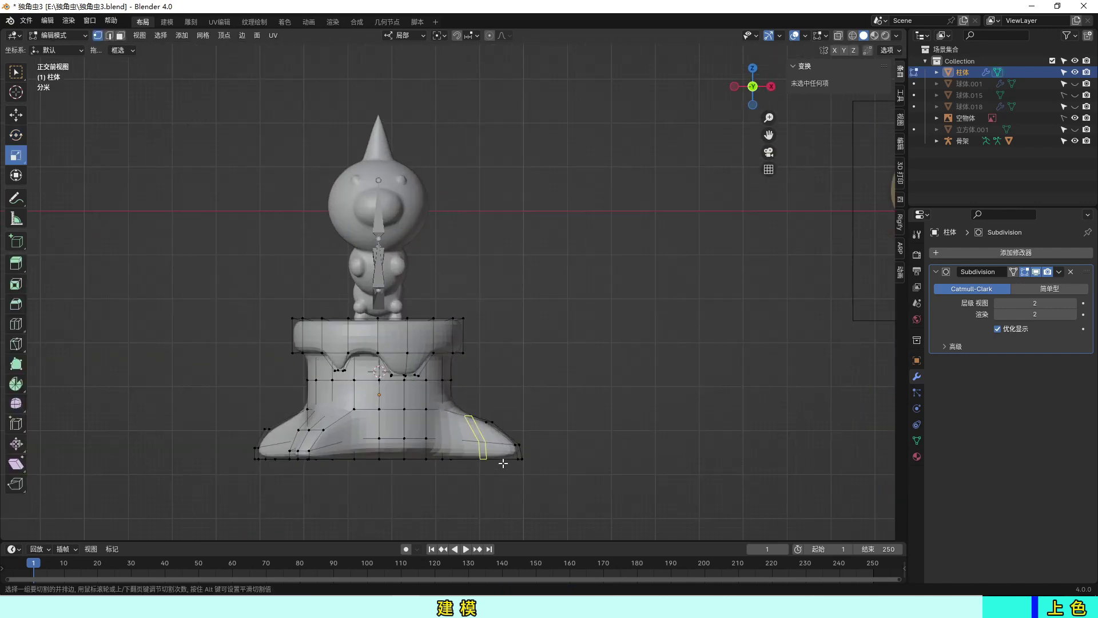
click(521, 462)
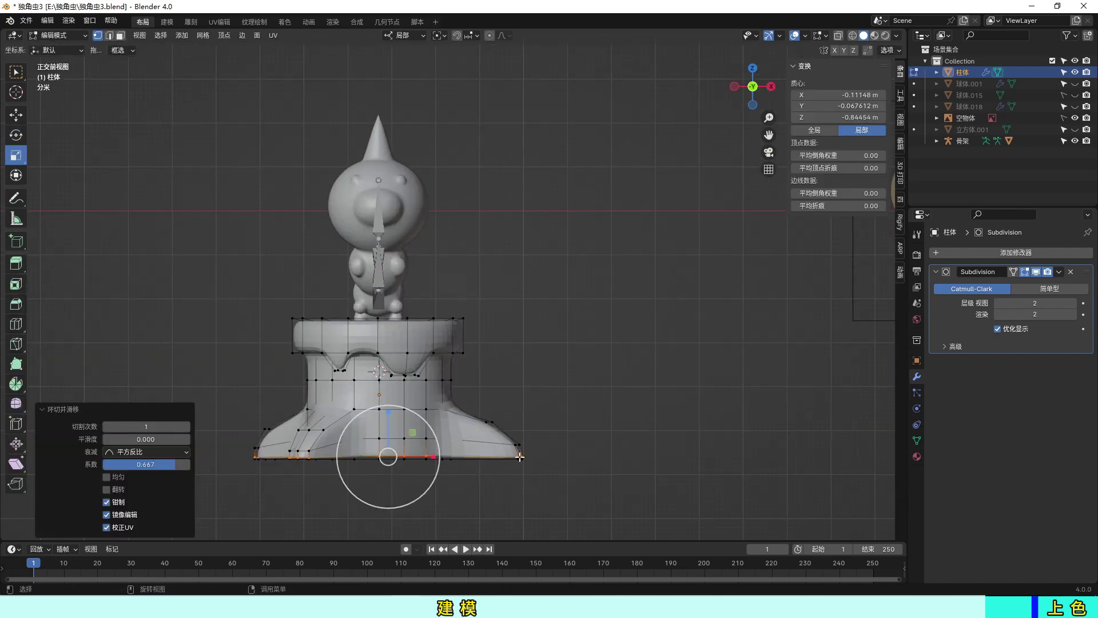
key(Tab)
key(ctrl+s)
middle_drag(516, 479, 452, 458)
- Sink the stump's top face slightly to leave a raised rim around it
key(Tab)
scroll(452, 462, up, 3)
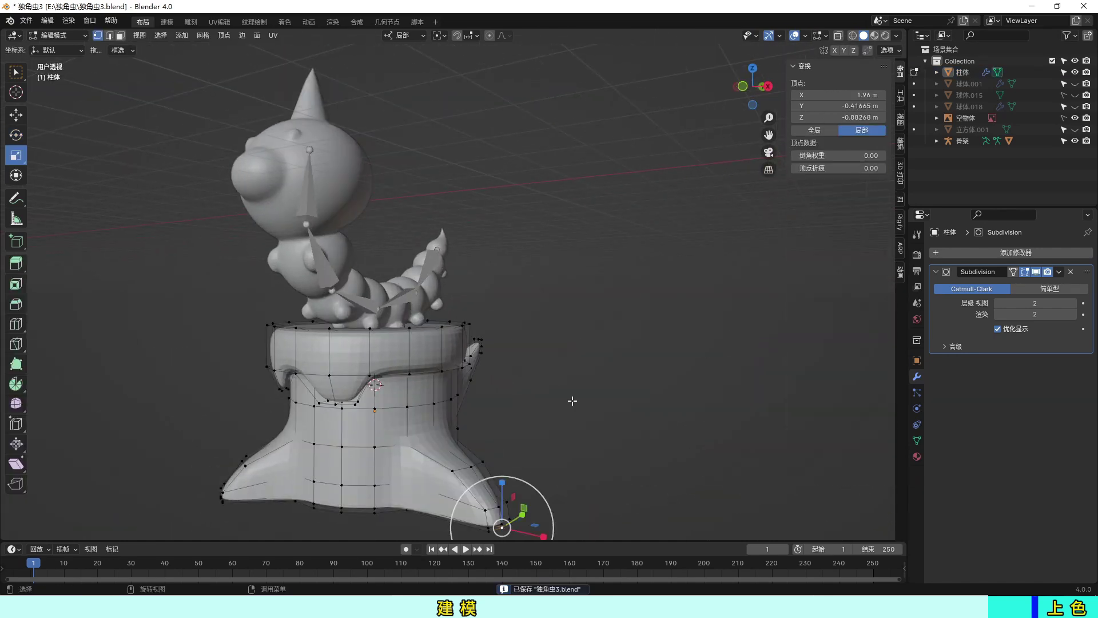
middle_drag(570, 400, 470, 334)
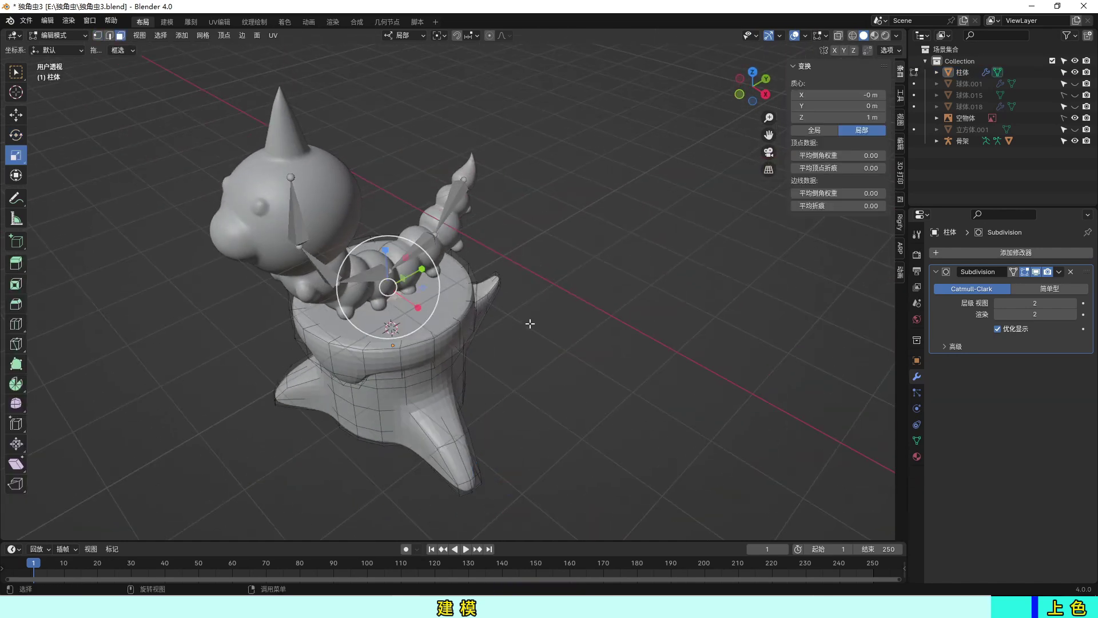
click(1036, 273)
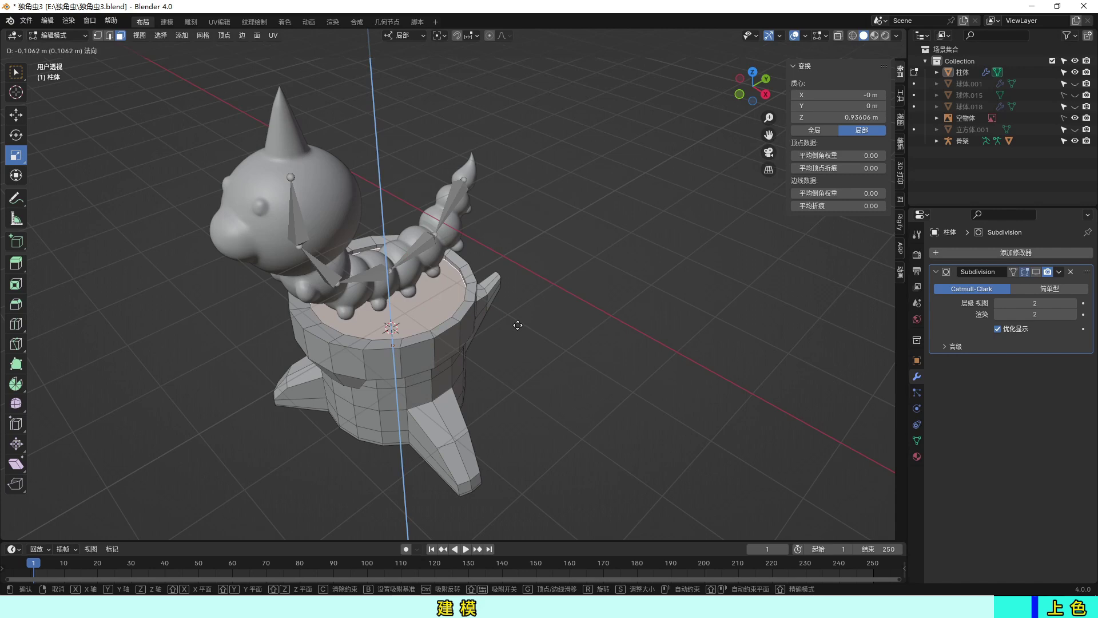
click(518, 325)
click(1036, 272)
key(Tab)
scroll(678, 348, up, 2)
mouse_move(534, 385)
middle_down()
mouse_move(678, 347)
mouse_move(489, 367)
middle_up()
scroll(678, 347, down, 3)
scroll(492, 369, up, 2)
- Select the caterpillar body and zoom to a front view of the head horn
click(460, 280)
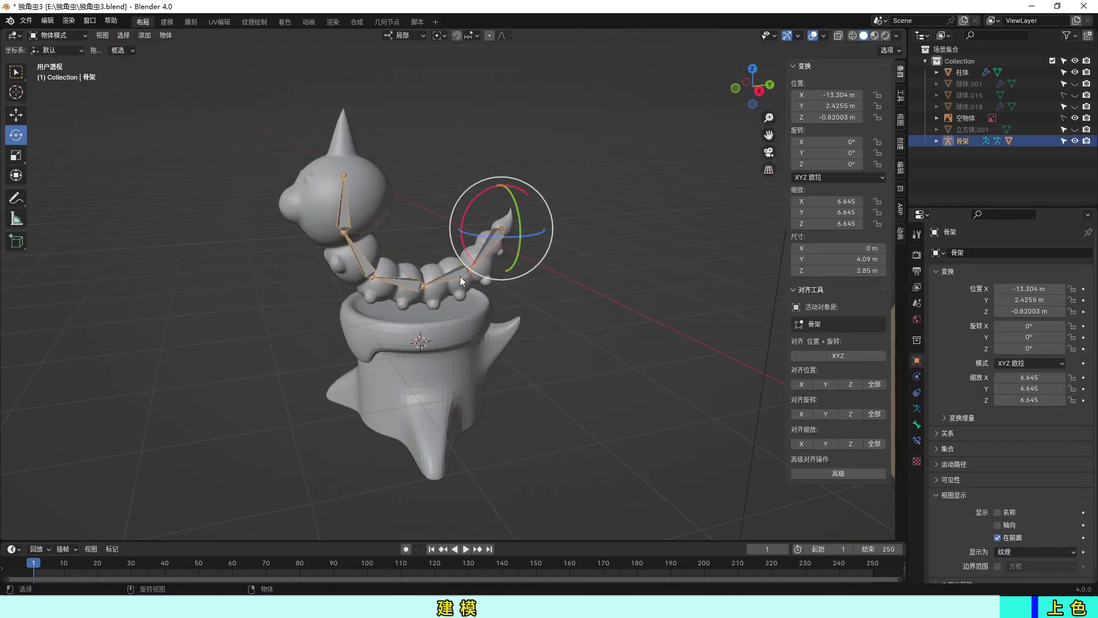
mouse_move(424, 428)
middle_down()
mouse_move(554, 431)
mouse_move(411, 429)
mouse_move(572, 447)
middle_up()
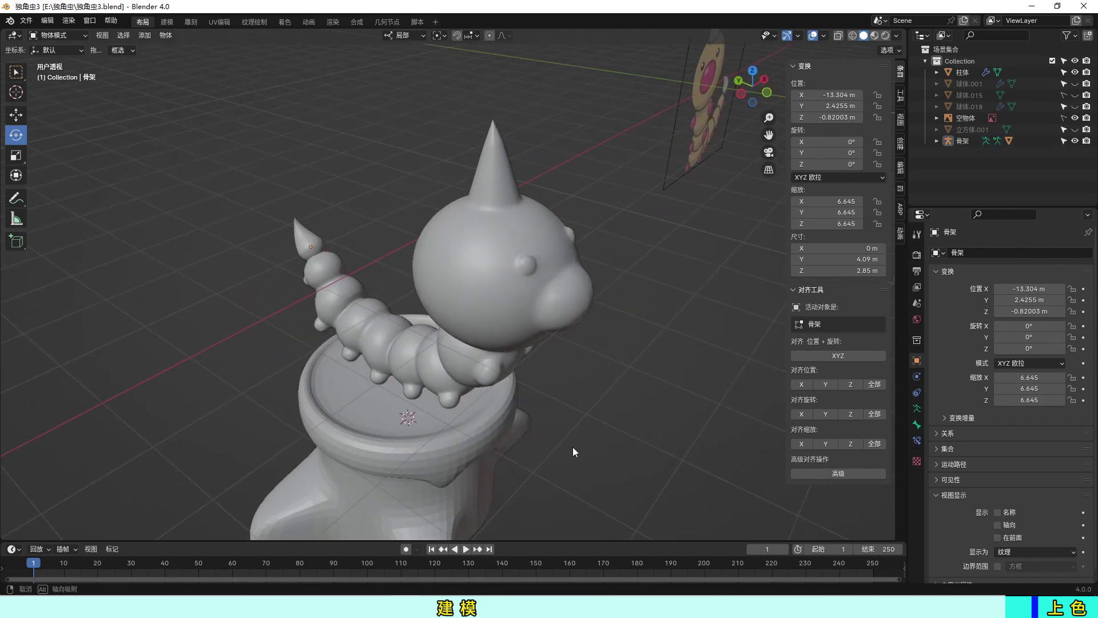
click(554, 389)
key(Tab)
key(Tab)
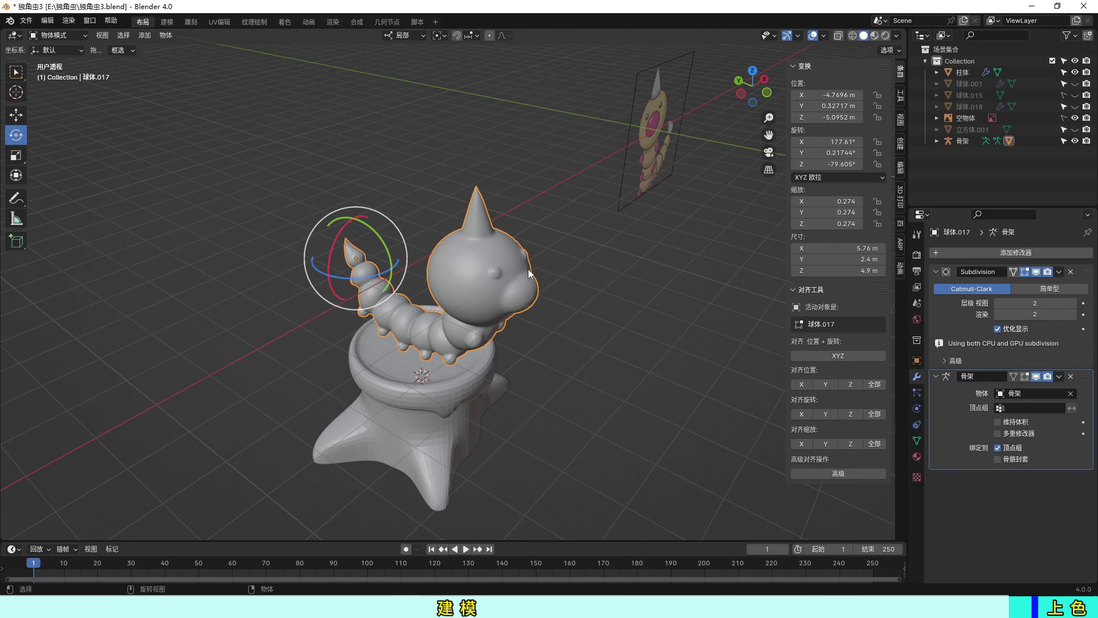
key(Tab)
middle_drag(527, 268, 483, 238)
scroll(421, 299, up, 5)
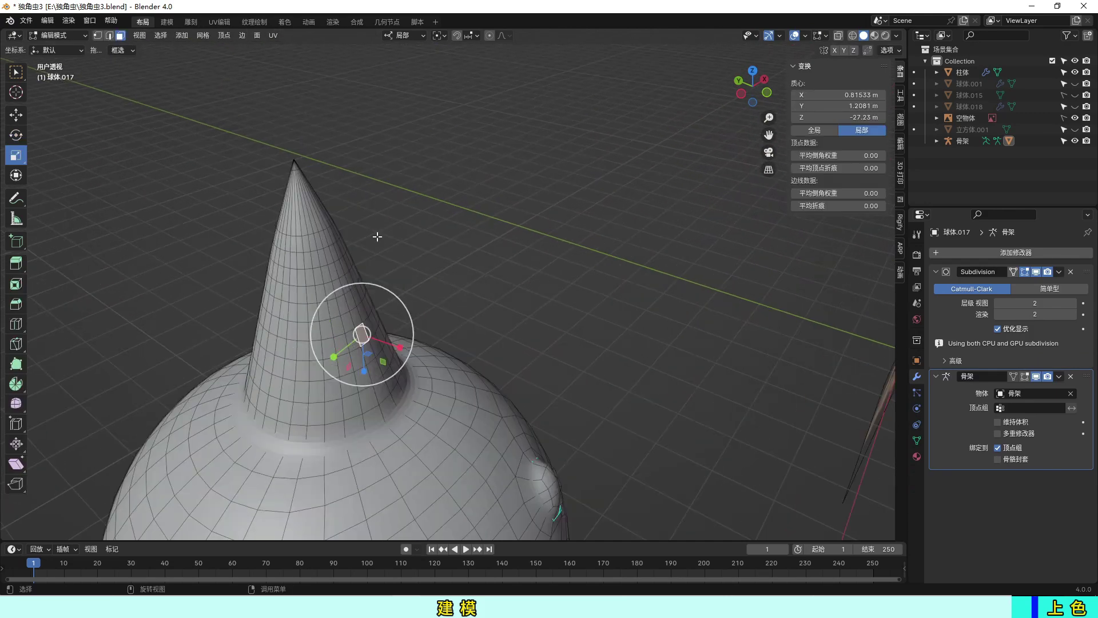
mouse_move(378, 237)
middle_down()
mouse_move(345, 235)
mouse_move(471, 230)
middle_up()
key(KP_1)
scroll(453, 233, up, 3)
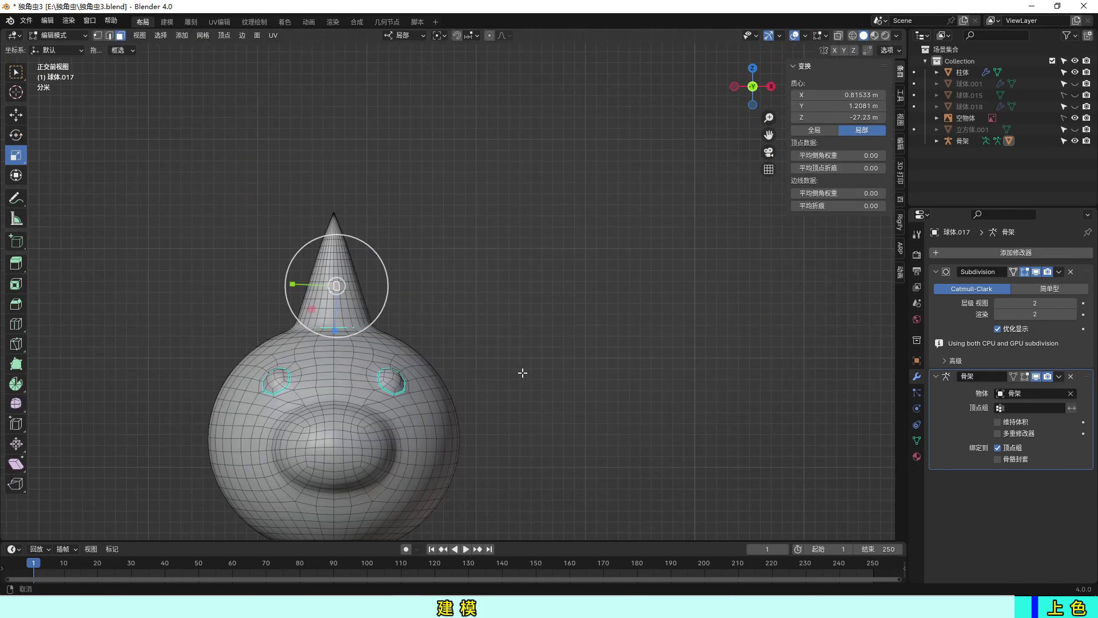
scroll(522, 372, up, 3)
shift+middle_drag(262, 223, 415, 326)
- Box-select a horn ring loop in X-ray, scale it to 0.961, and save
key(alt+z)
key(b)
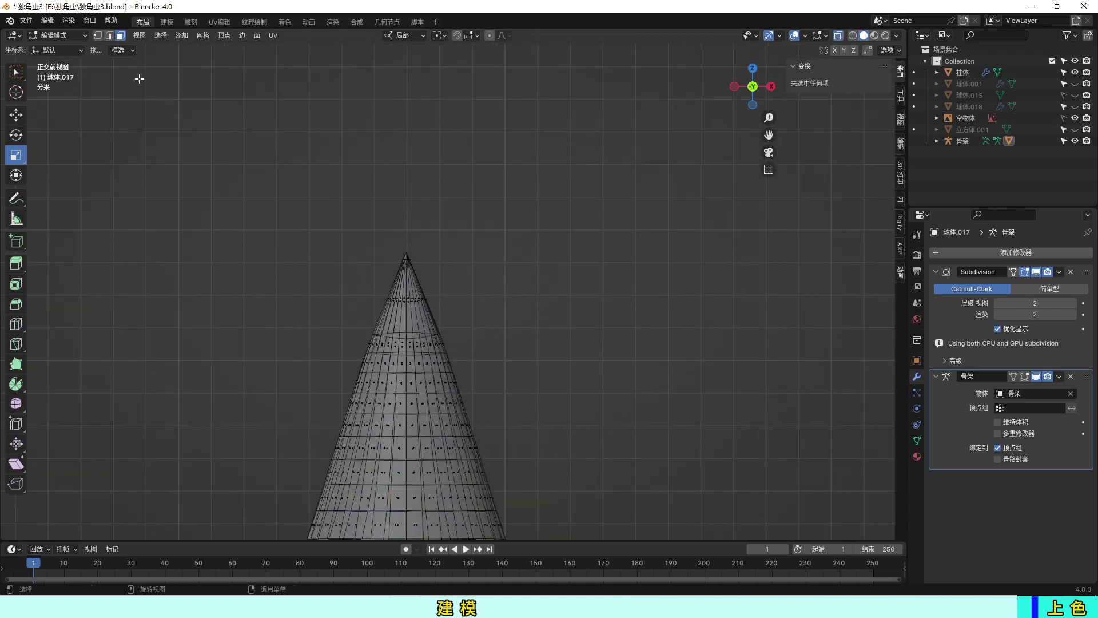
click(502, 340)
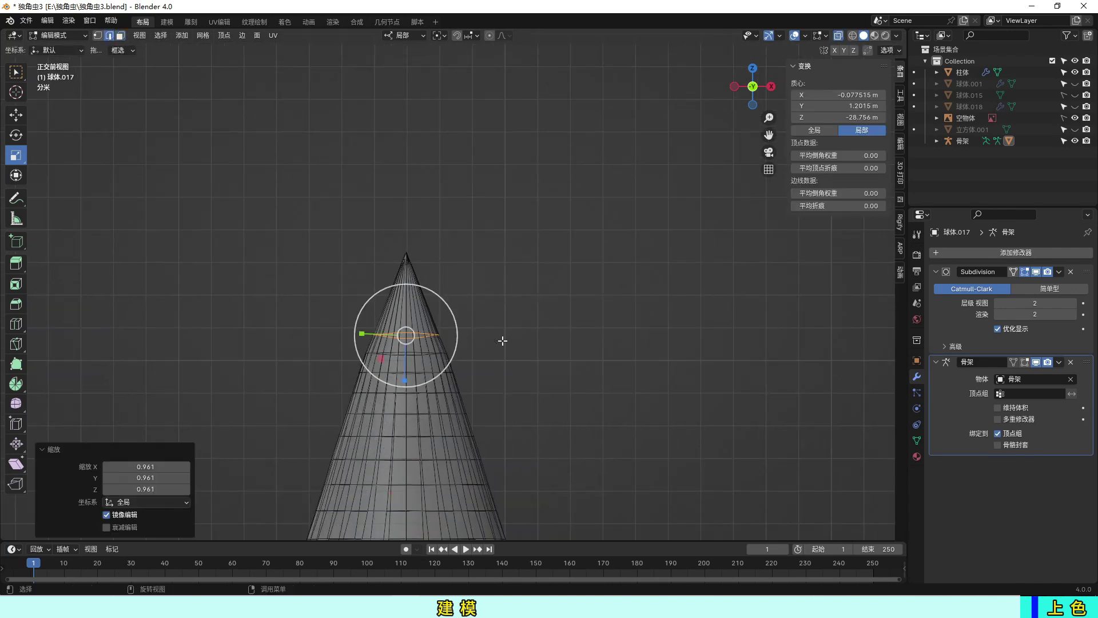
key(ctrl+z)
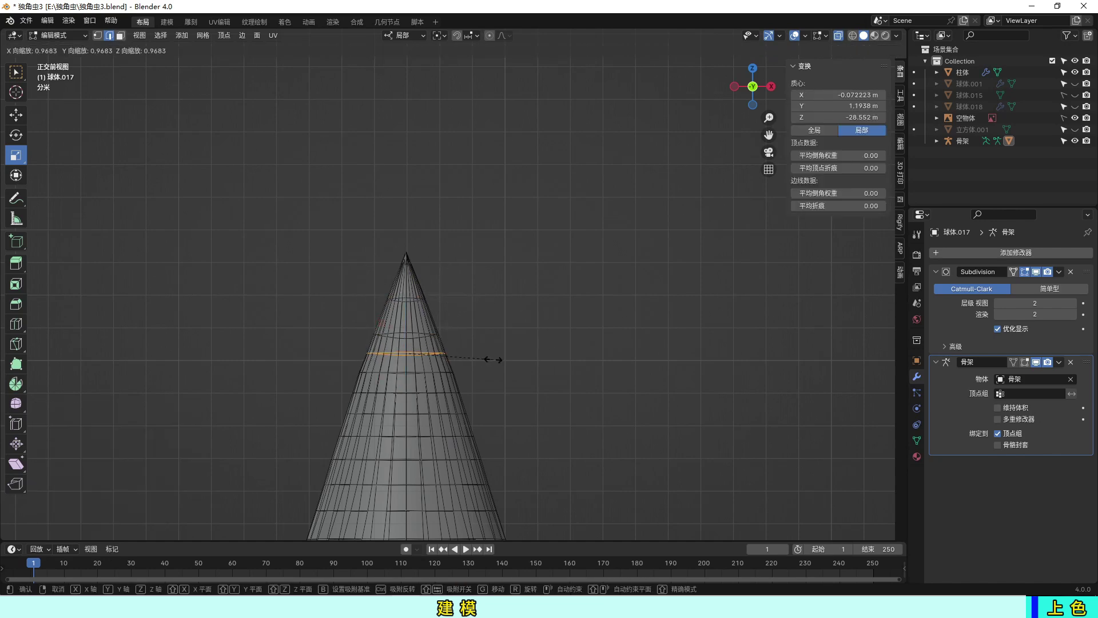
key(Tab)
key(ctrl+s)
scroll(567, 411, down, 5)
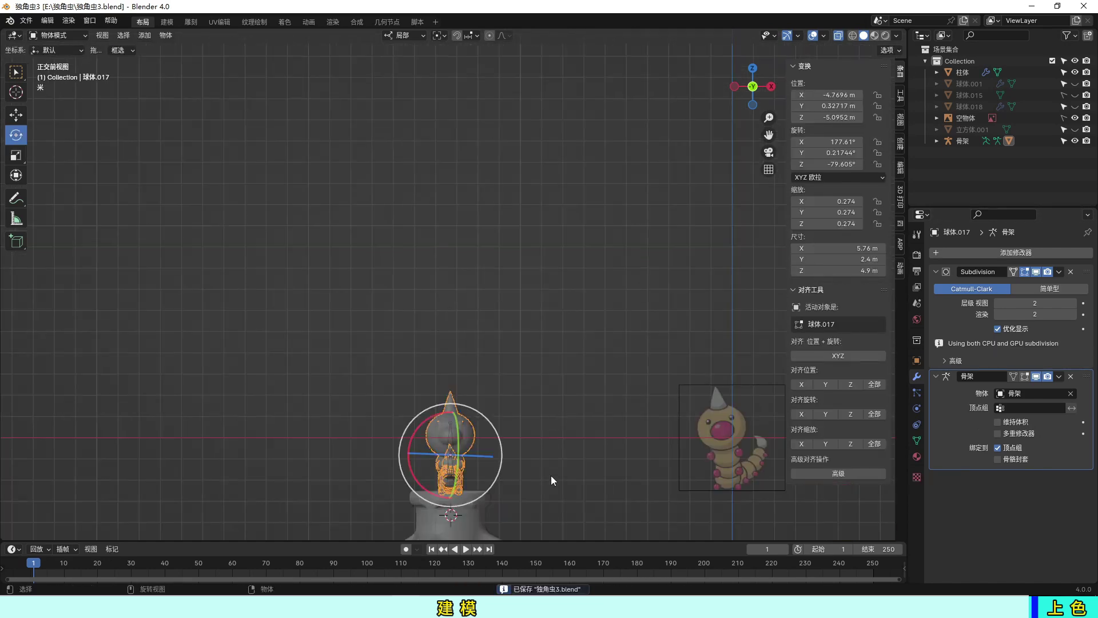
mouse_move(551, 475)
middle_down()
mouse_move(648, 490)
mouse_move(613, 483)
mouse_move(606, 403)
mouse_move(520, 396)
middle_up()
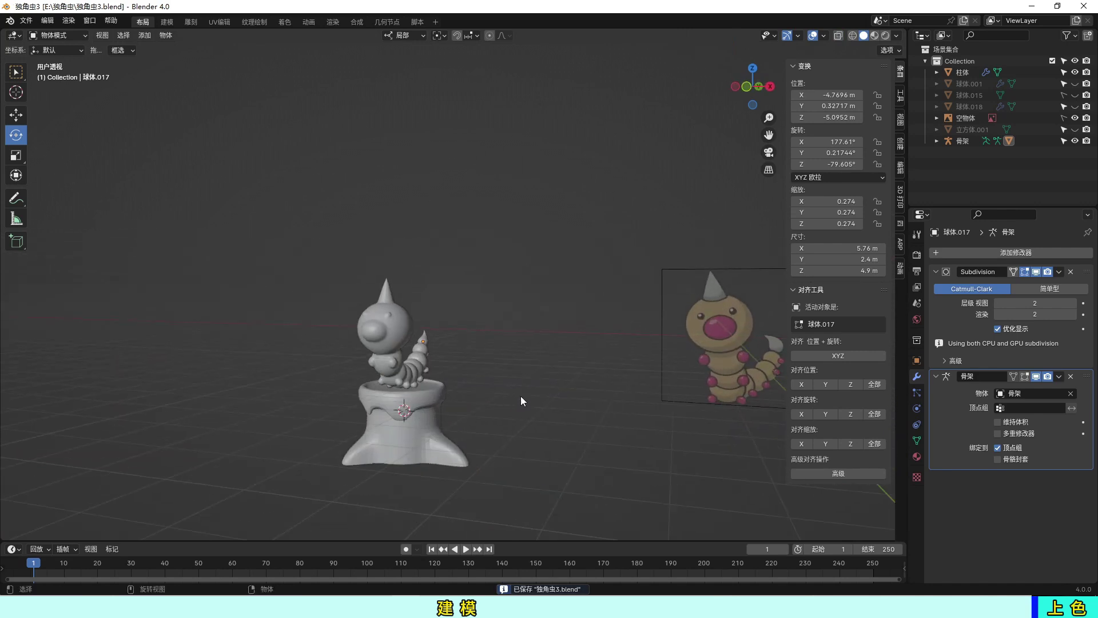